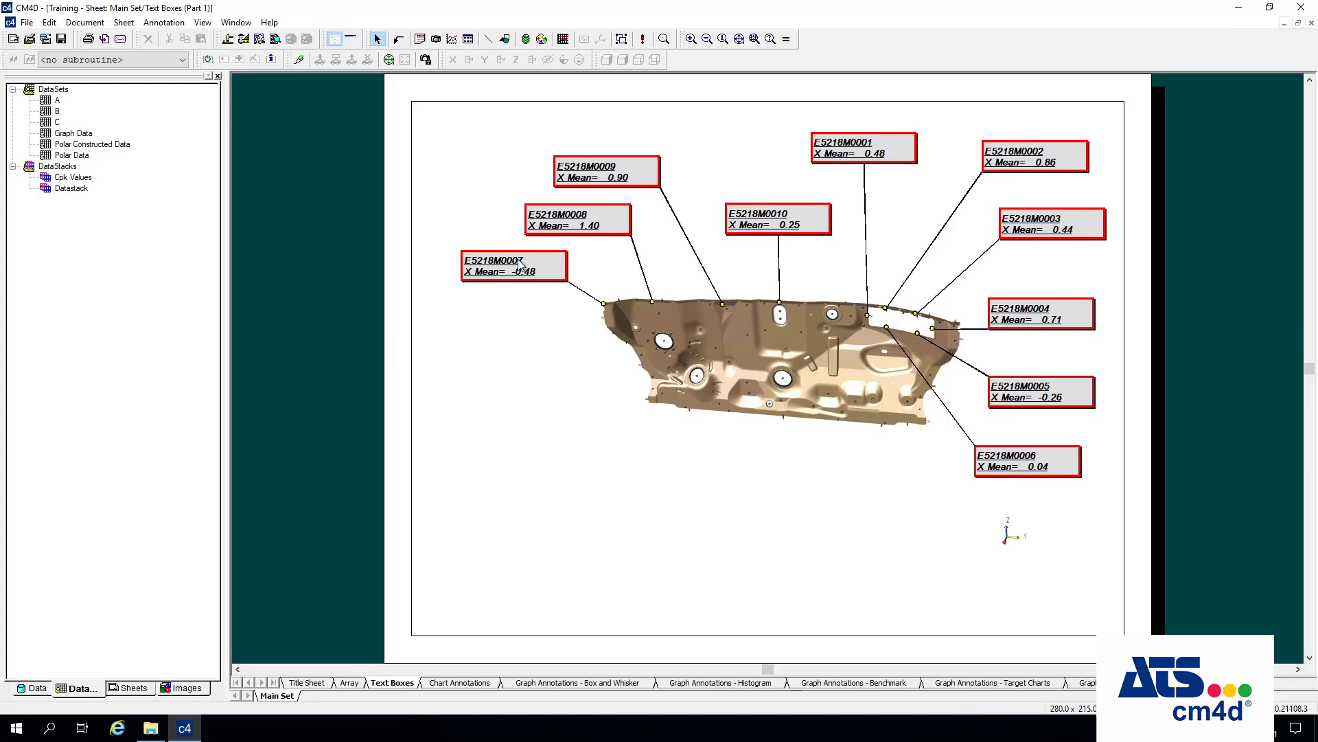
# - Inspect the text properties of the E5218M0007 annotation and the list of sheets in the Main Set
pyautogui.rightClick(519, 259)
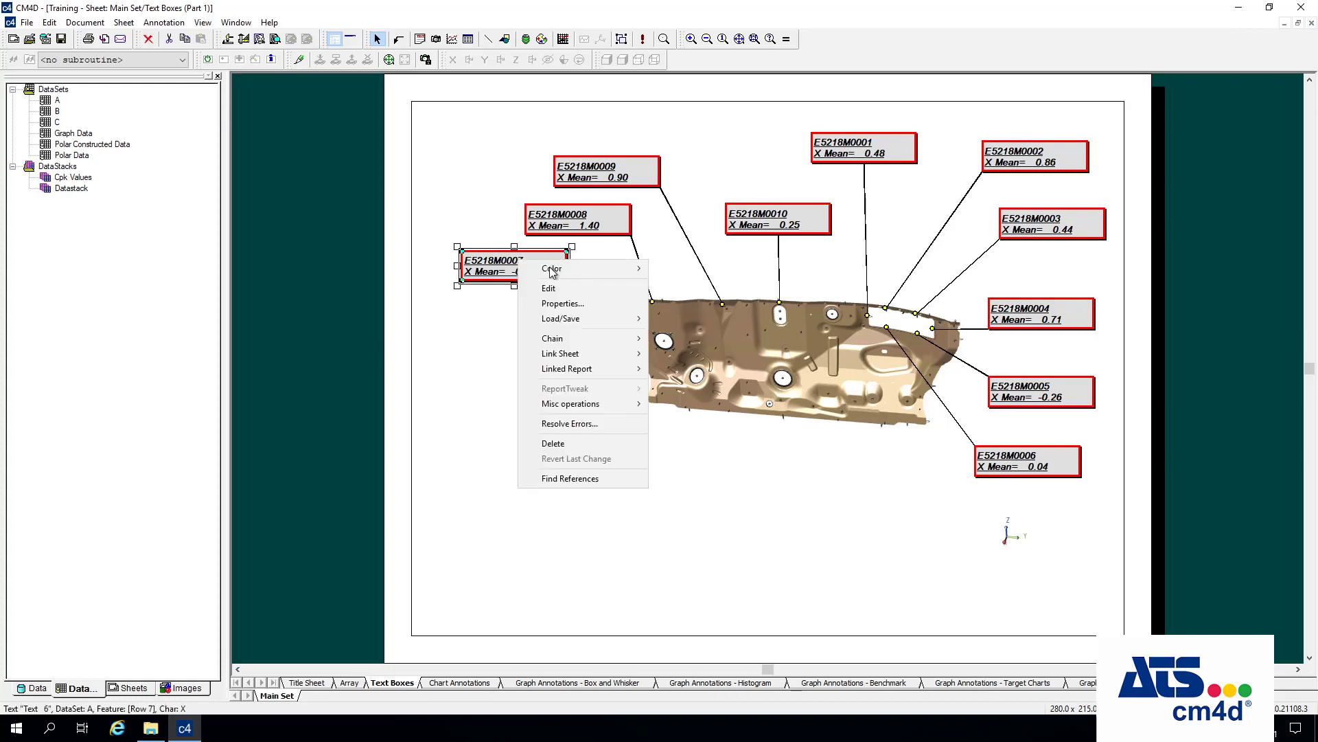
pyautogui.click(565, 303)
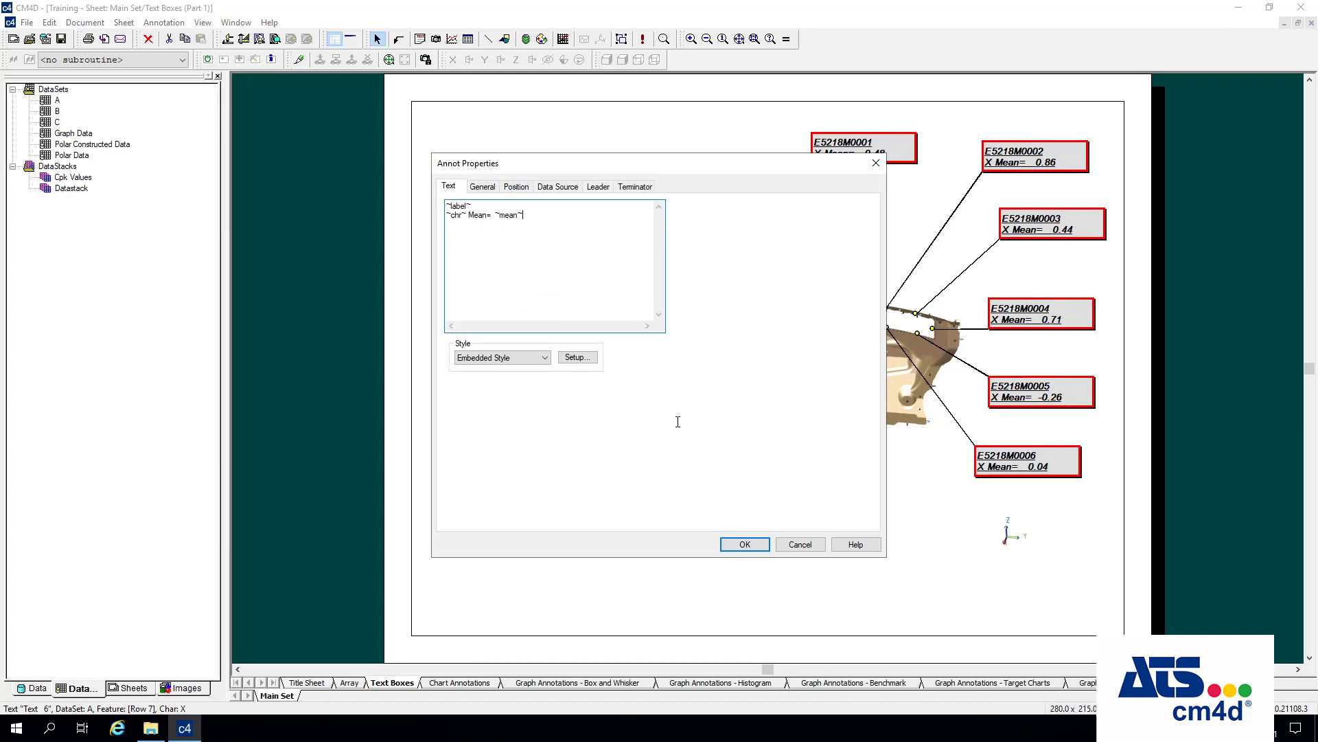
pyautogui.click(801, 545)
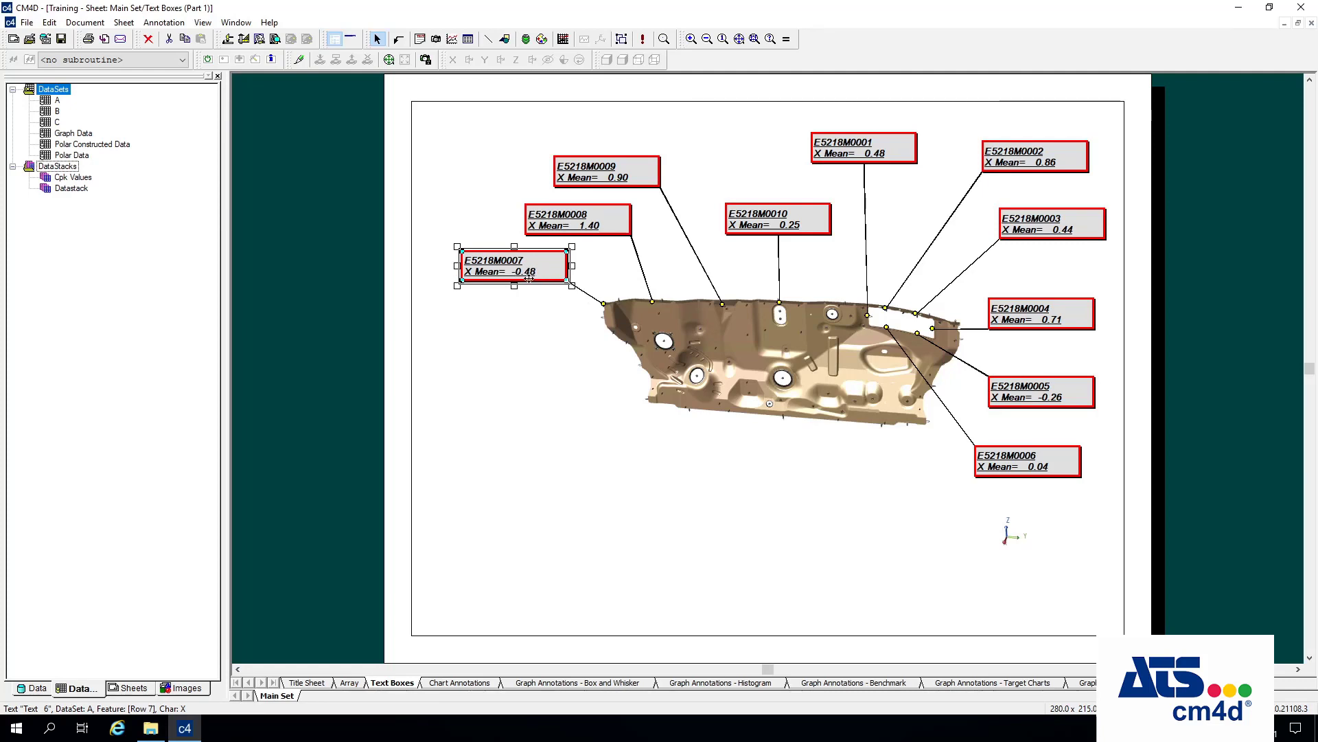
pyautogui.click(576, 453)
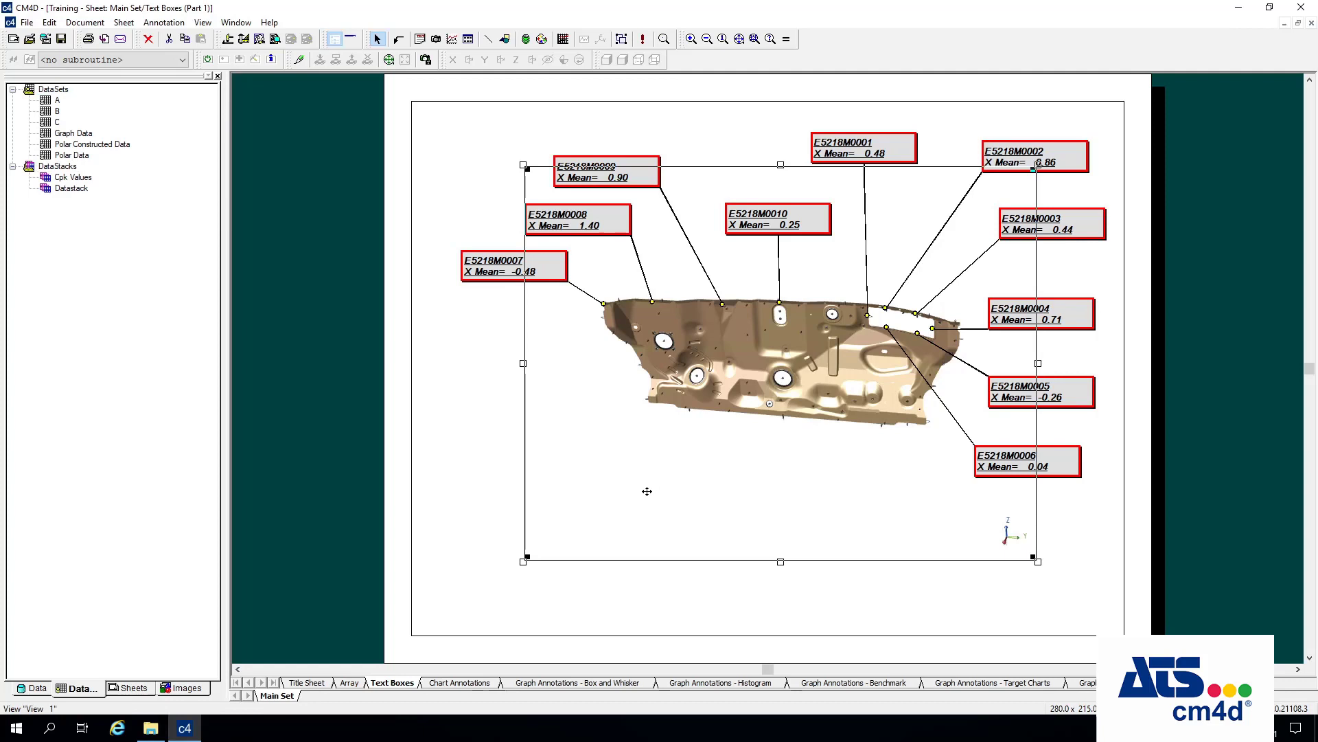
pyautogui.click(491, 499)
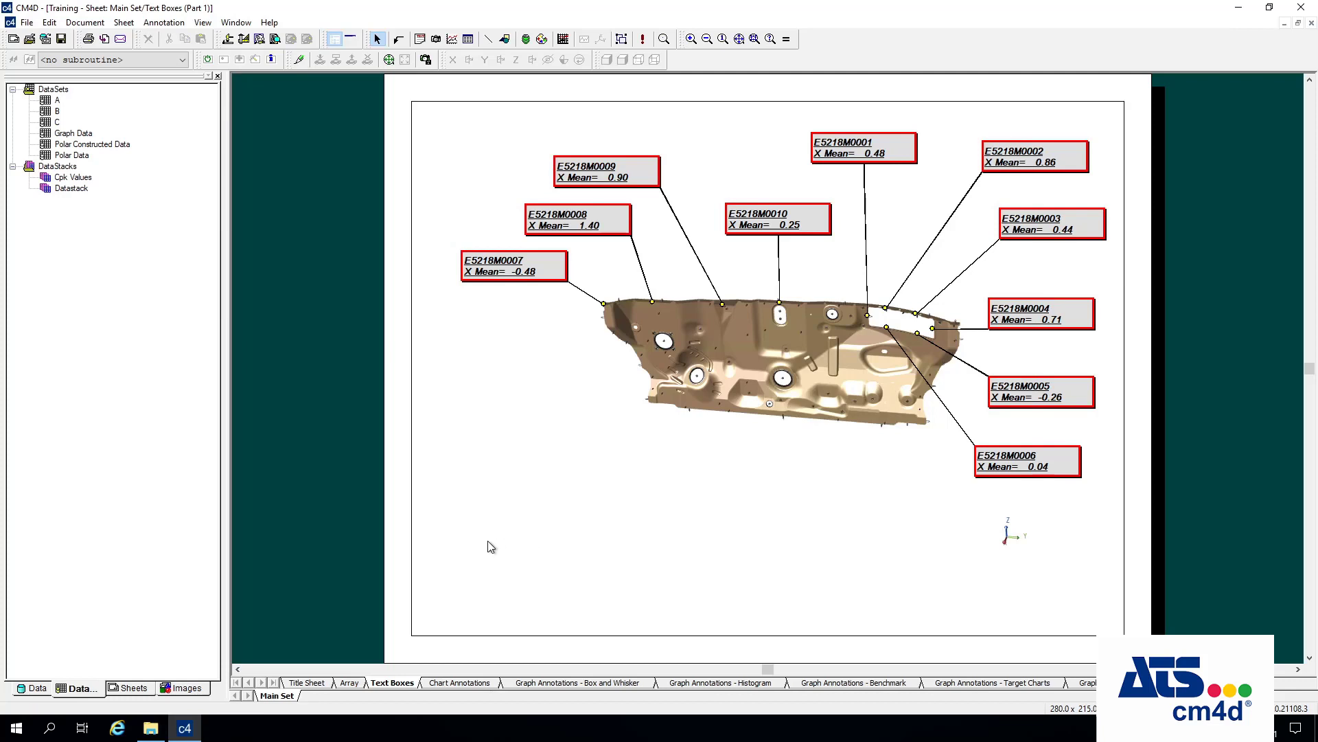
pyautogui.click(126, 688)
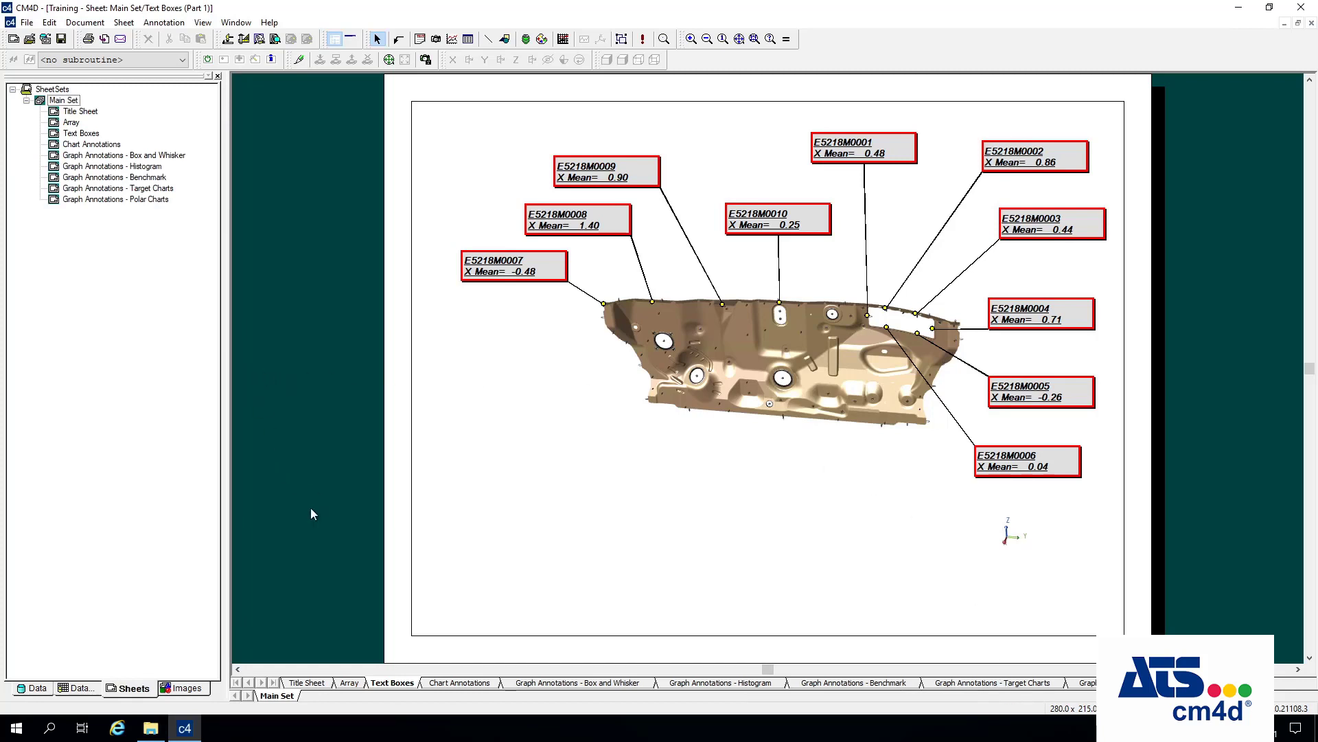
# - Create a new DataSet labelled "Table Data"
pyautogui.click(76, 689)
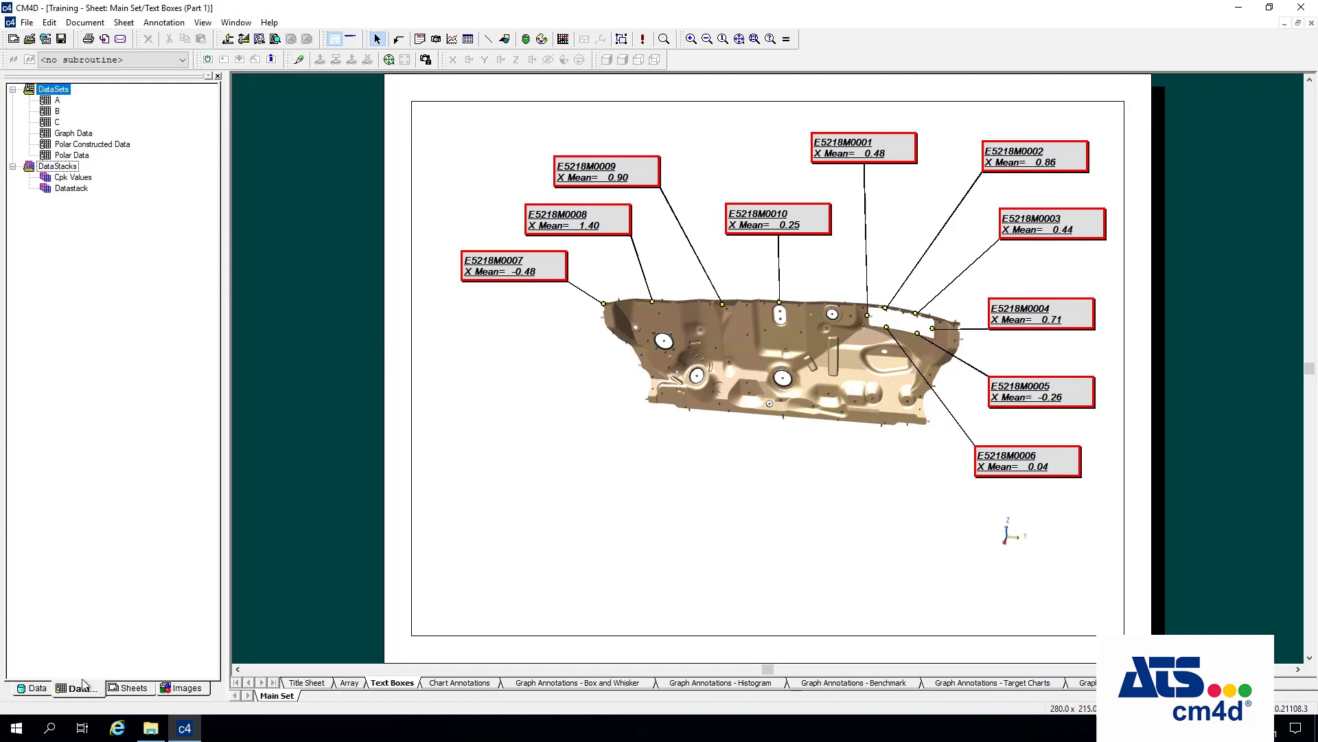
pyautogui.rightClick(55, 91)
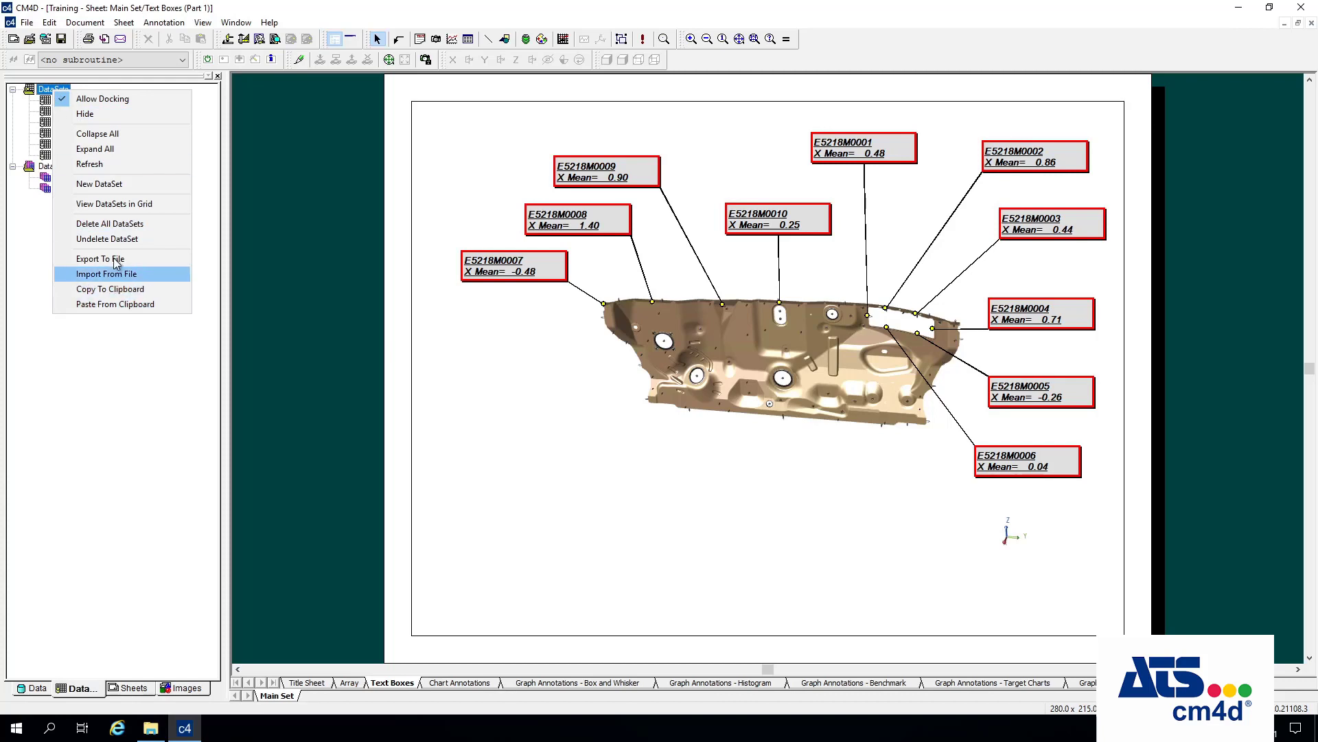
pyautogui.click(116, 185)
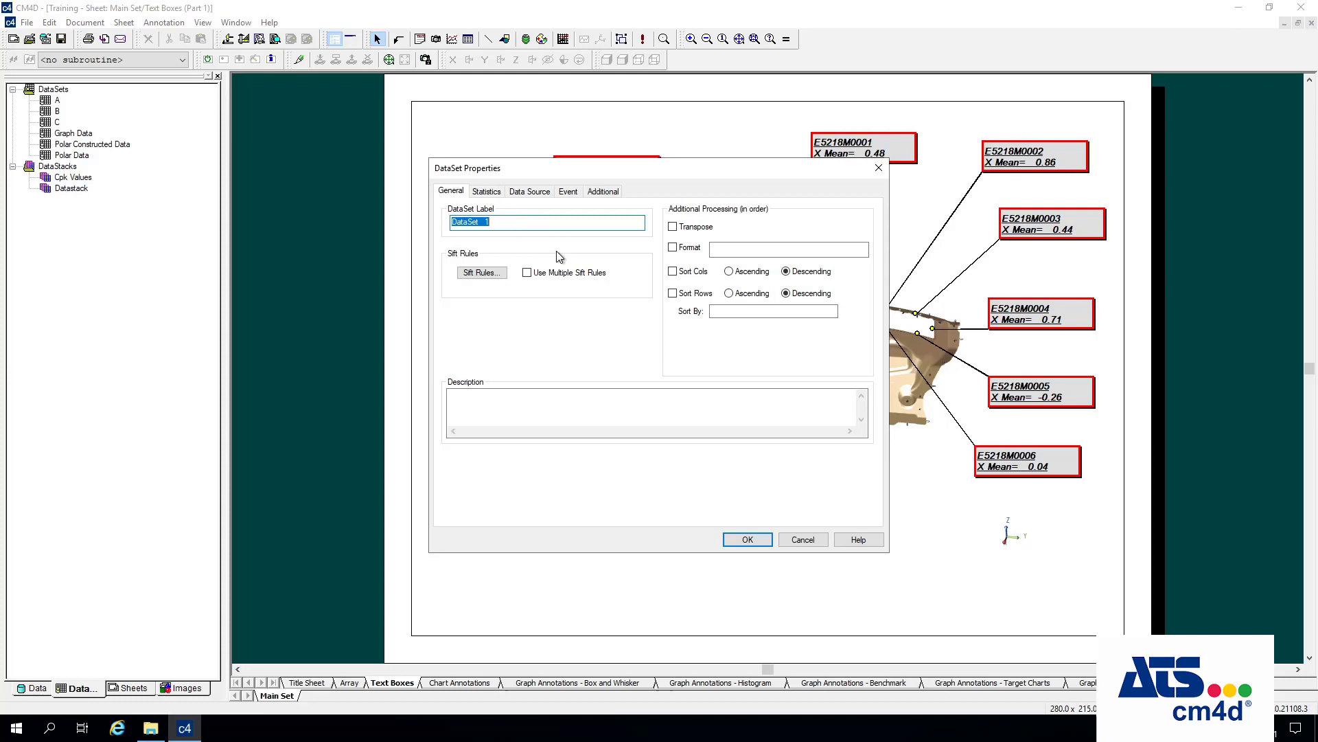
pyautogui.write('Table Data')
# - In the DataSet's sift rules, include the Primary characteristic and exclude Position for Surface features
pyautogui.click(491, 281)
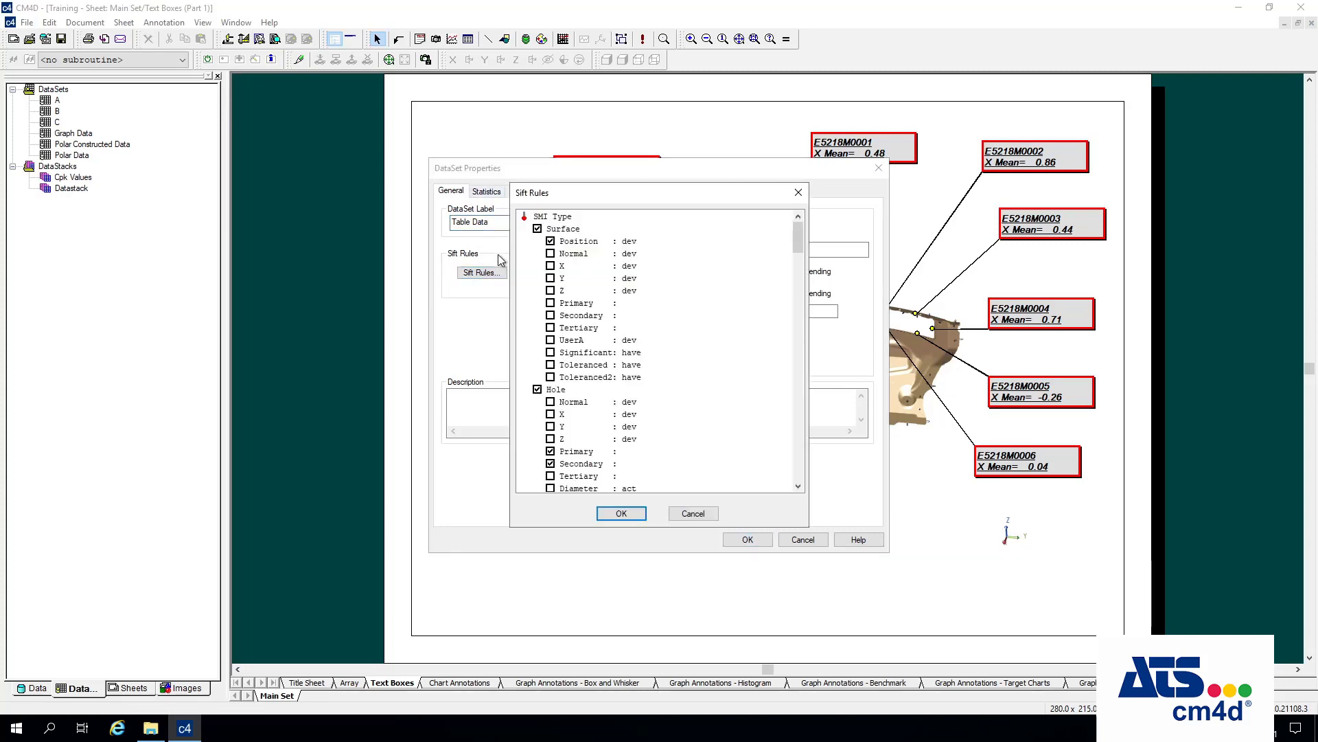
pyautogui.click(550, 303)
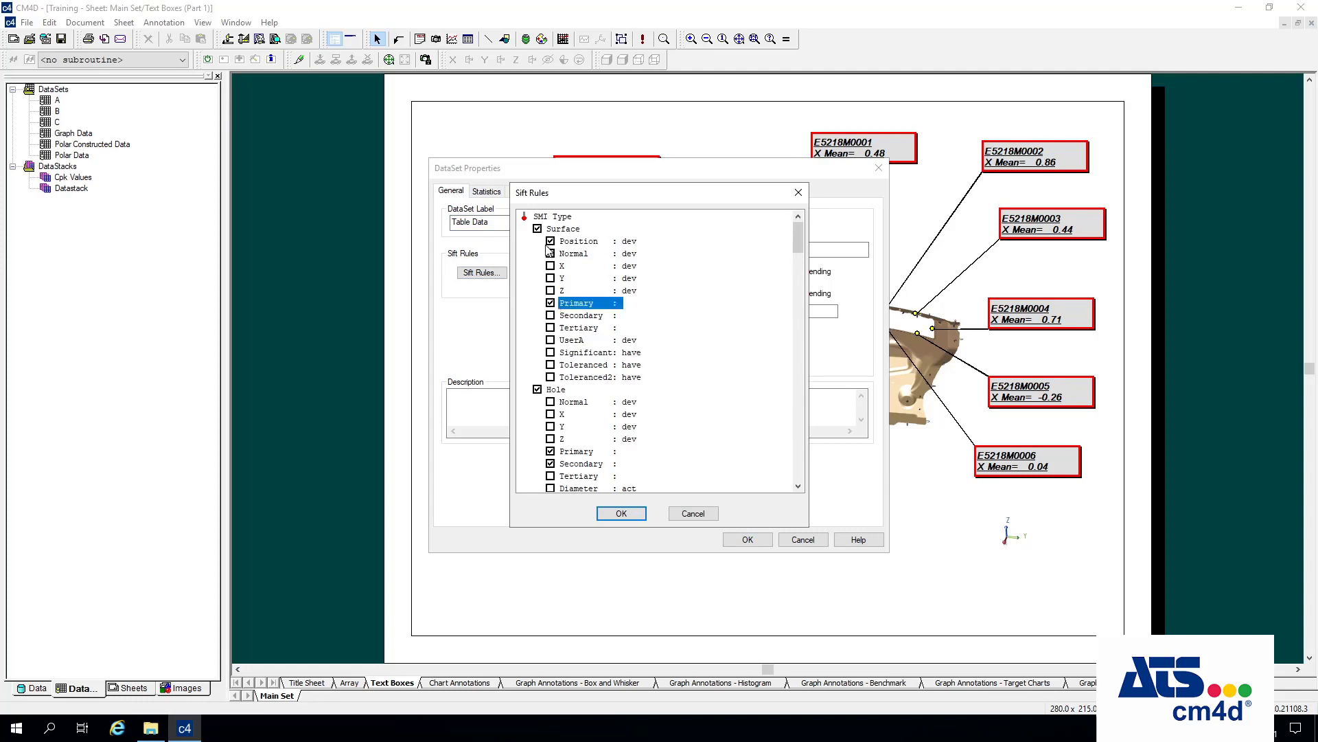
pyautogui.click(550, 242)
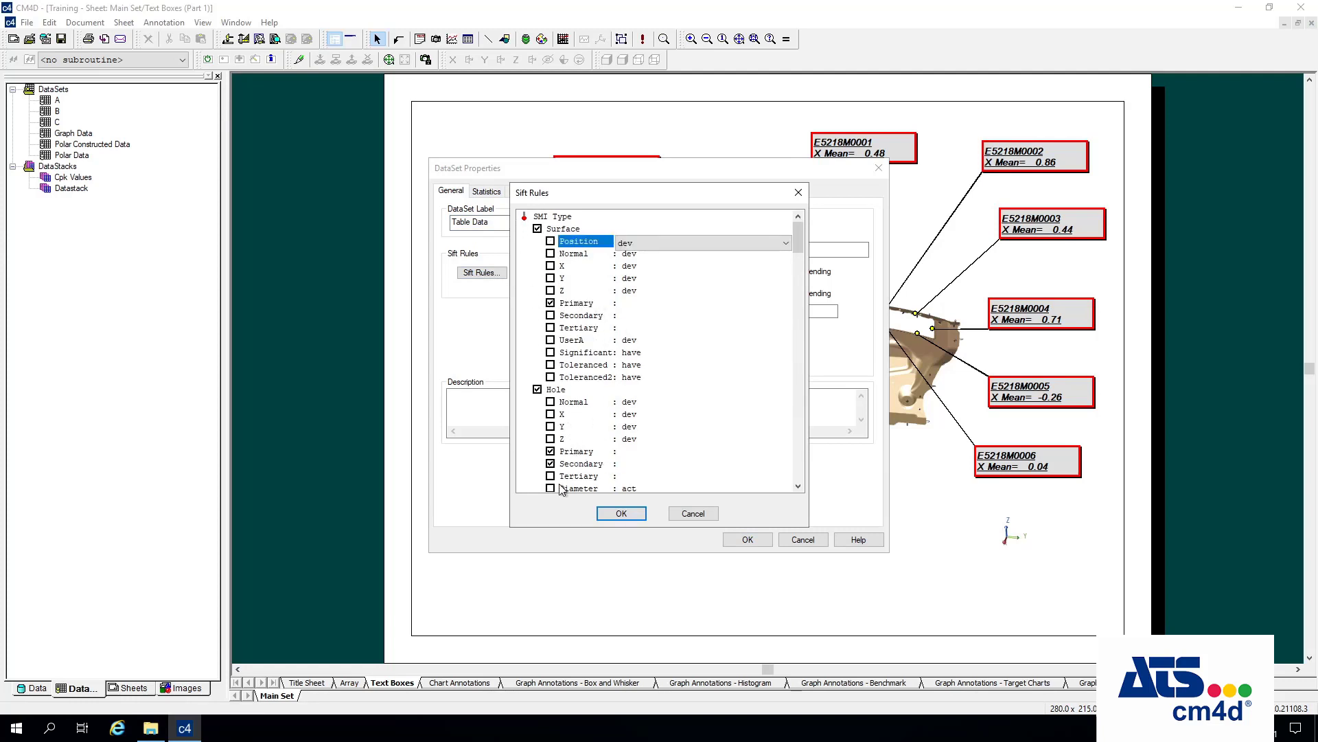
pyautogui.click(635, 517)
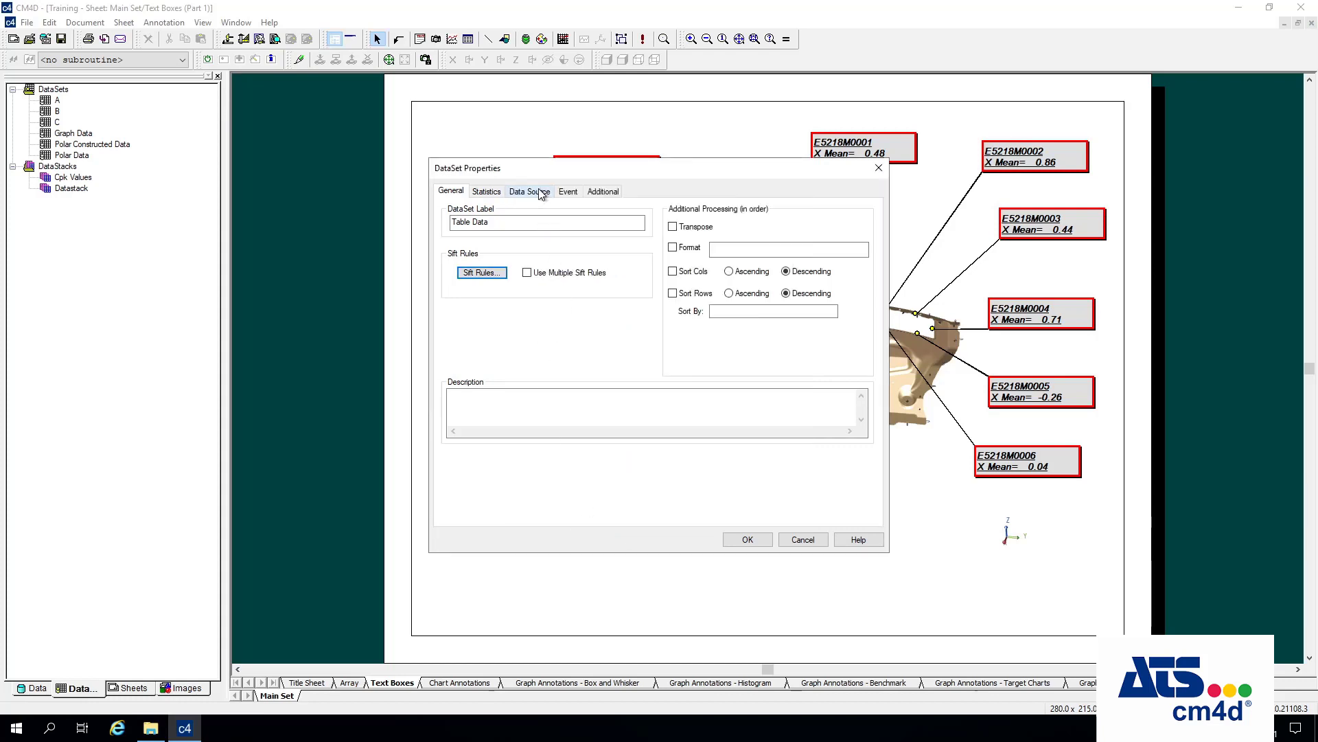
# - Set the query Part 1 as the DataSet's data source
pyautogui.click(541, 193)
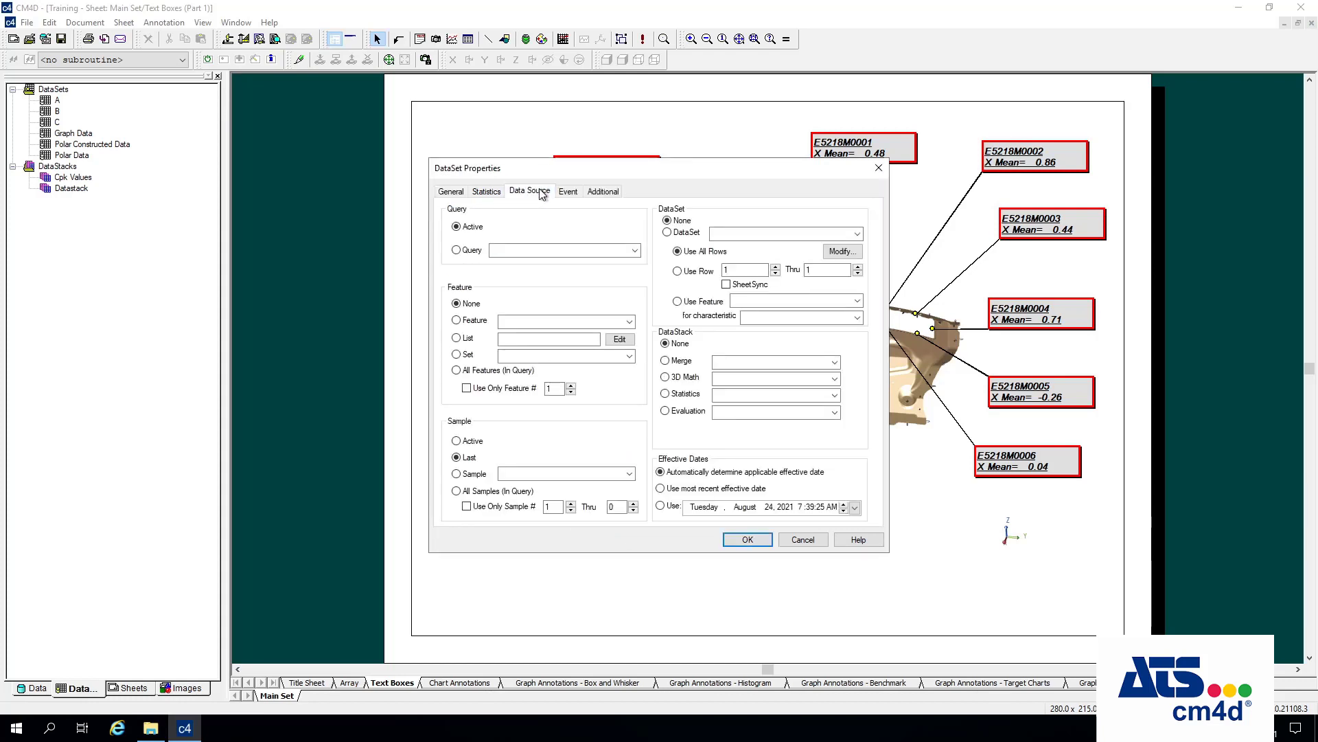
pyautogui.click(634, 250)
pyautogui.click(515, 264)
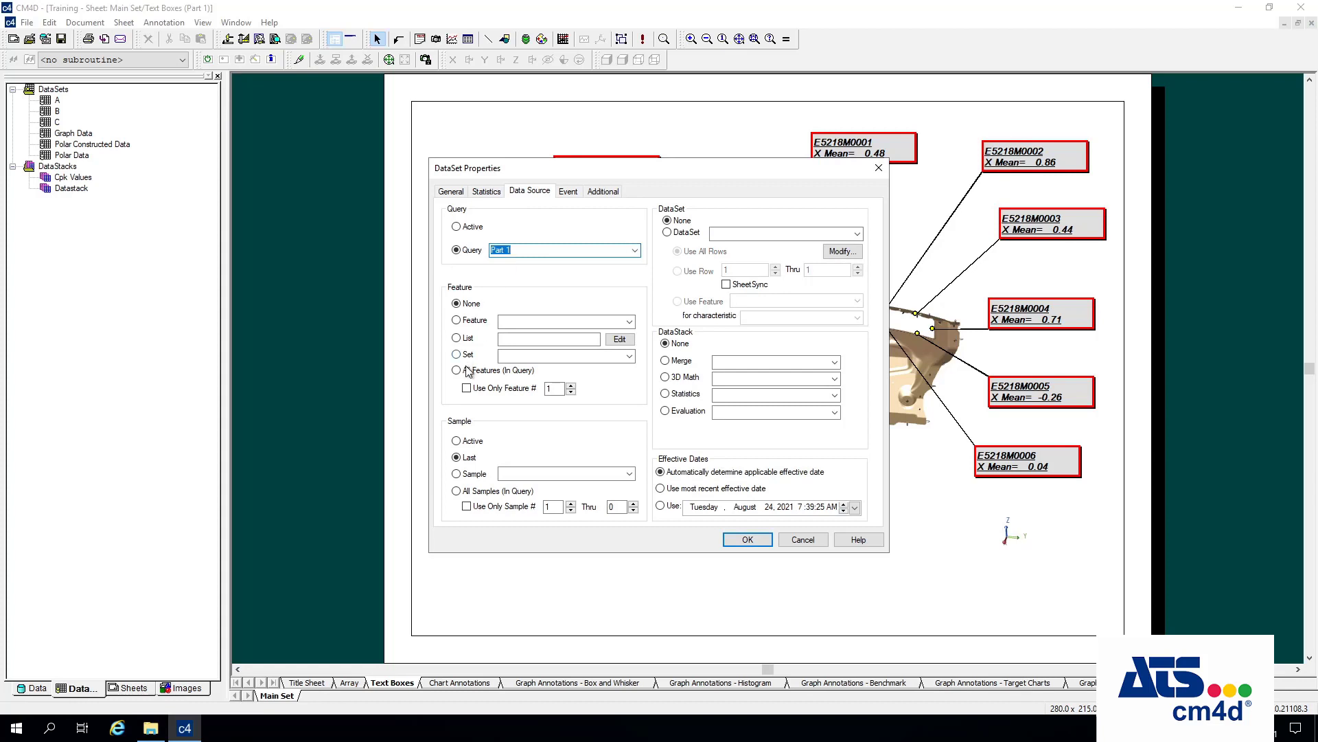
# - Define the DataSet's feature list with features E5218M0001 through E5218M0020
pyautogui.click(470, 341)
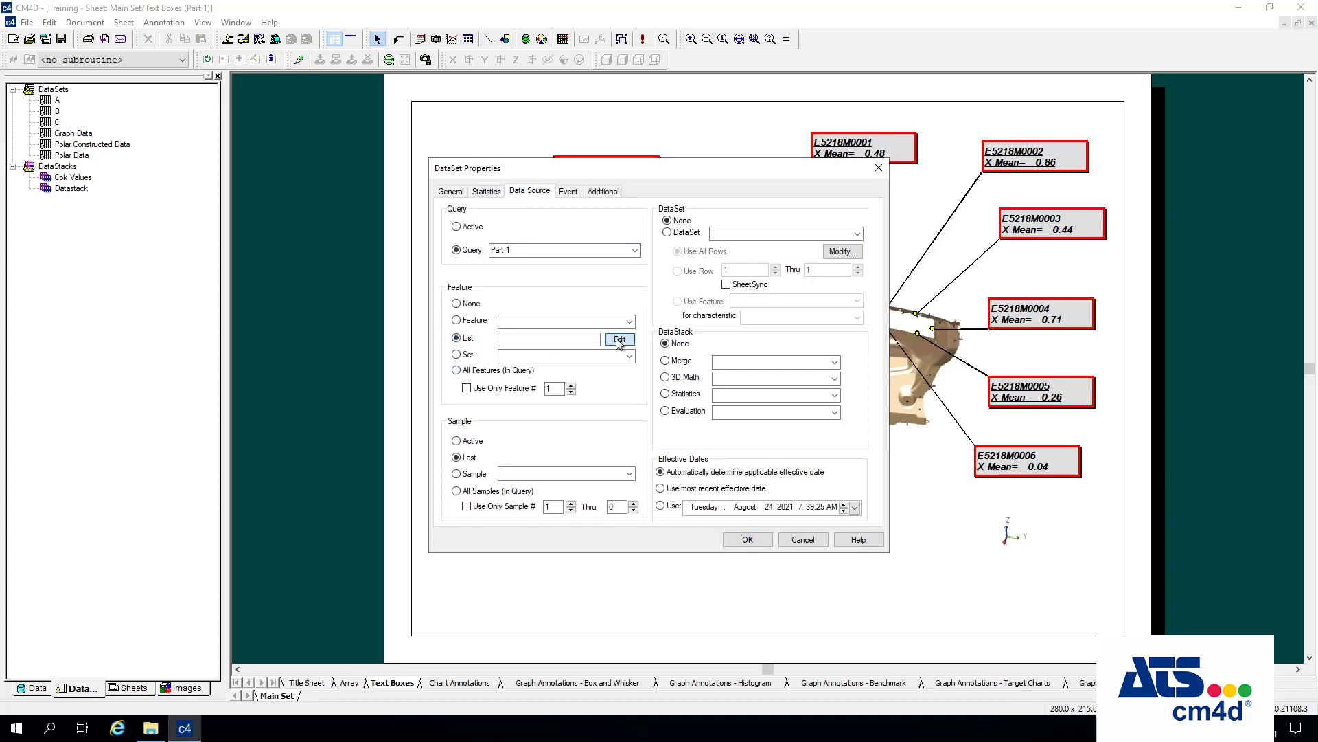
pyautogui.click(618, 339)
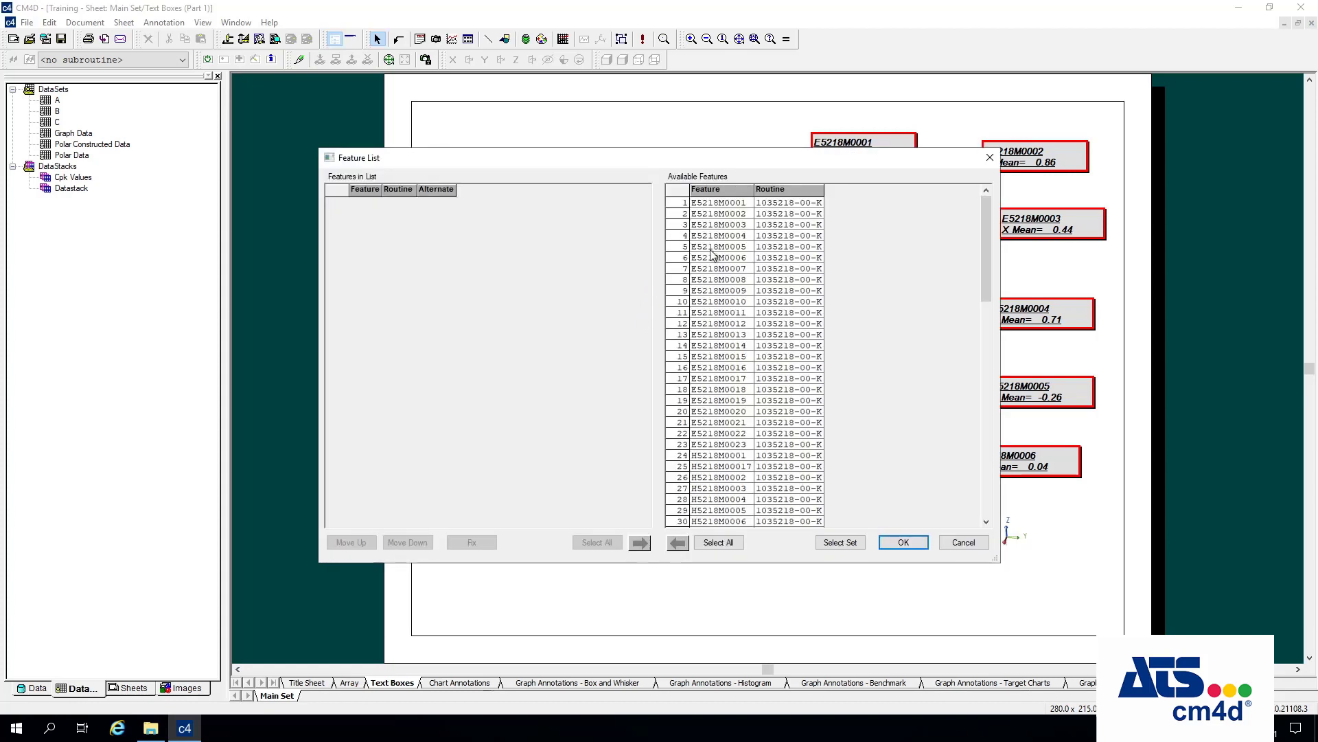
pyautogui.click(680, 204)
pyautogui.moveTo(682, 210); pyautogui.dragTo(680, 410)
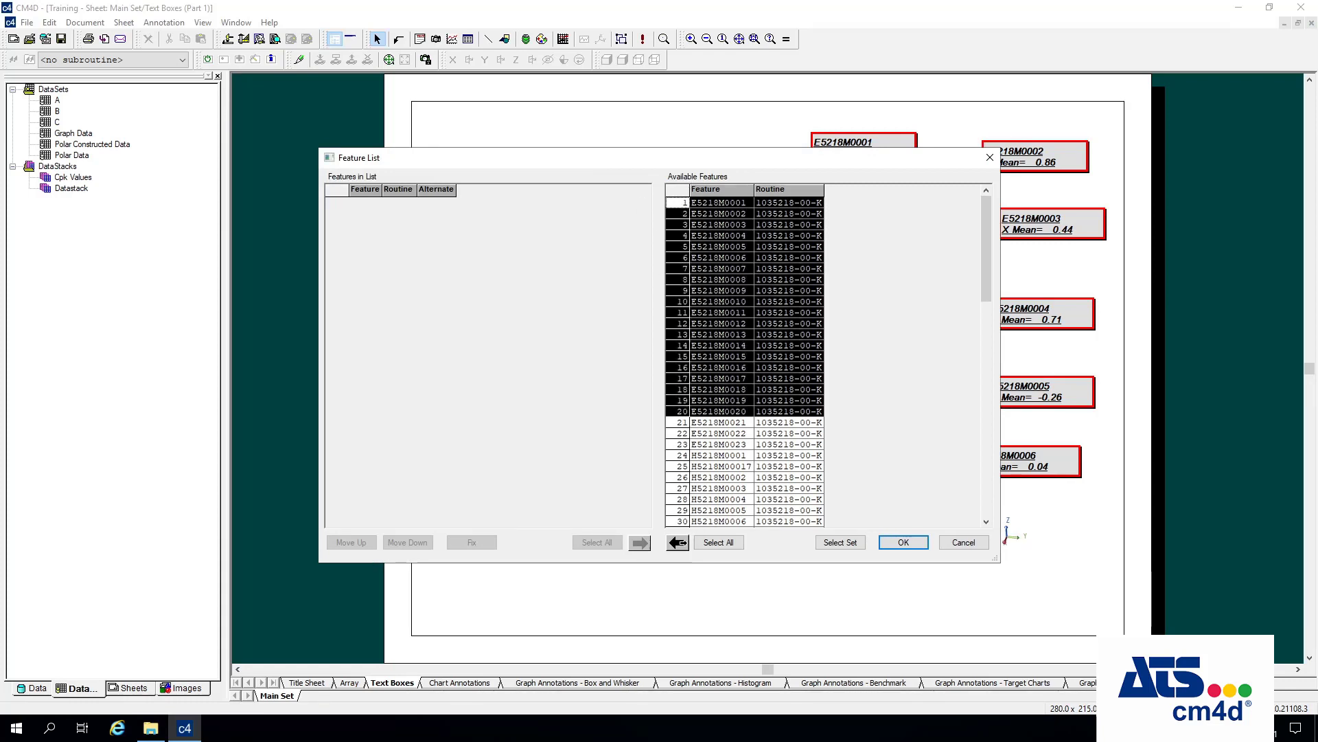
pyautogui.click(678, 542)
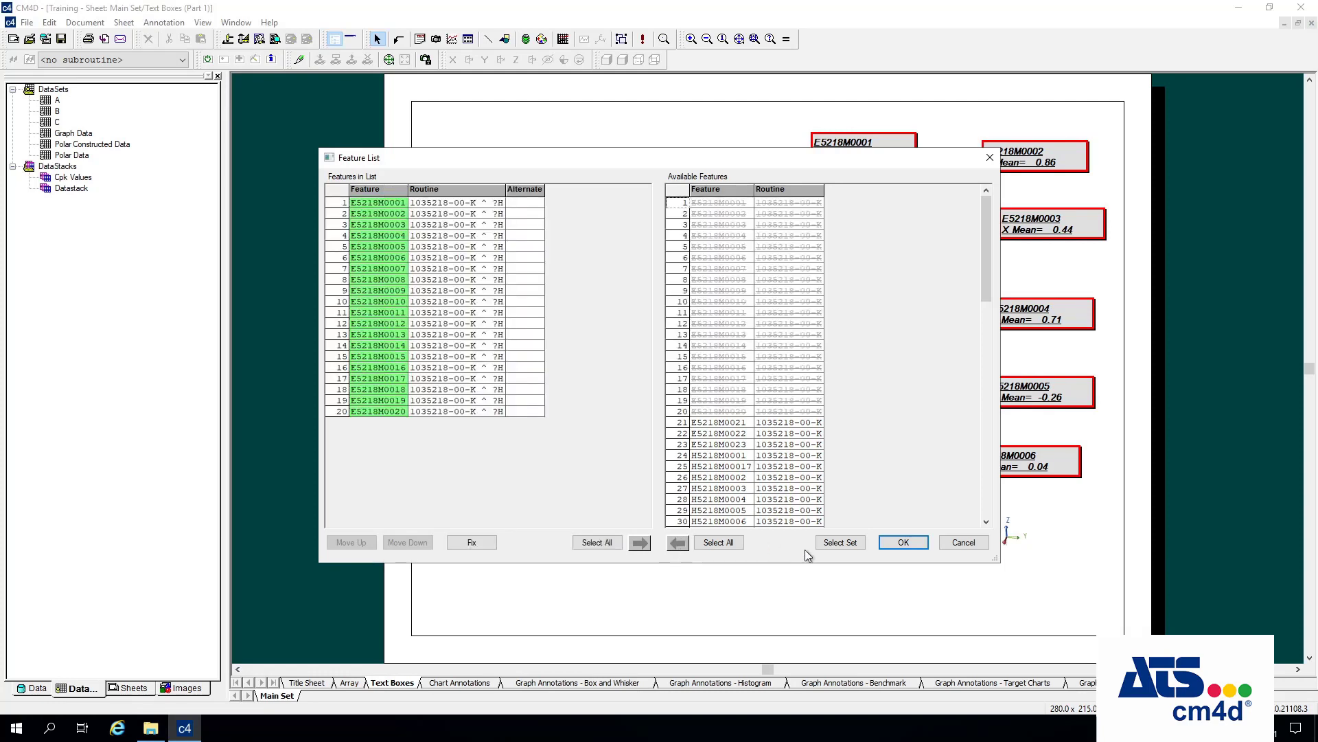
pyautogui.click(903, 542)
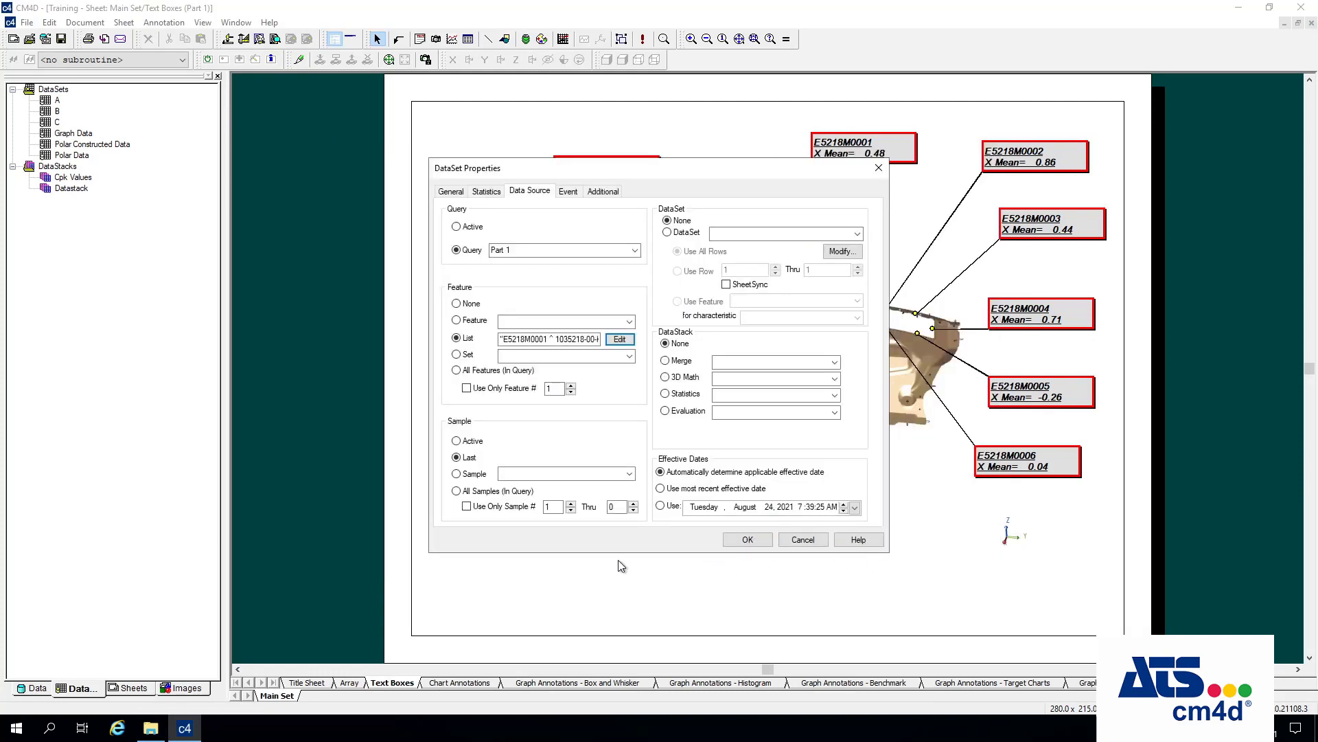
# - Use all samples in the query for the DataSet, save it and select Table Data among the DataSets
pyautogui.click(492, 491)
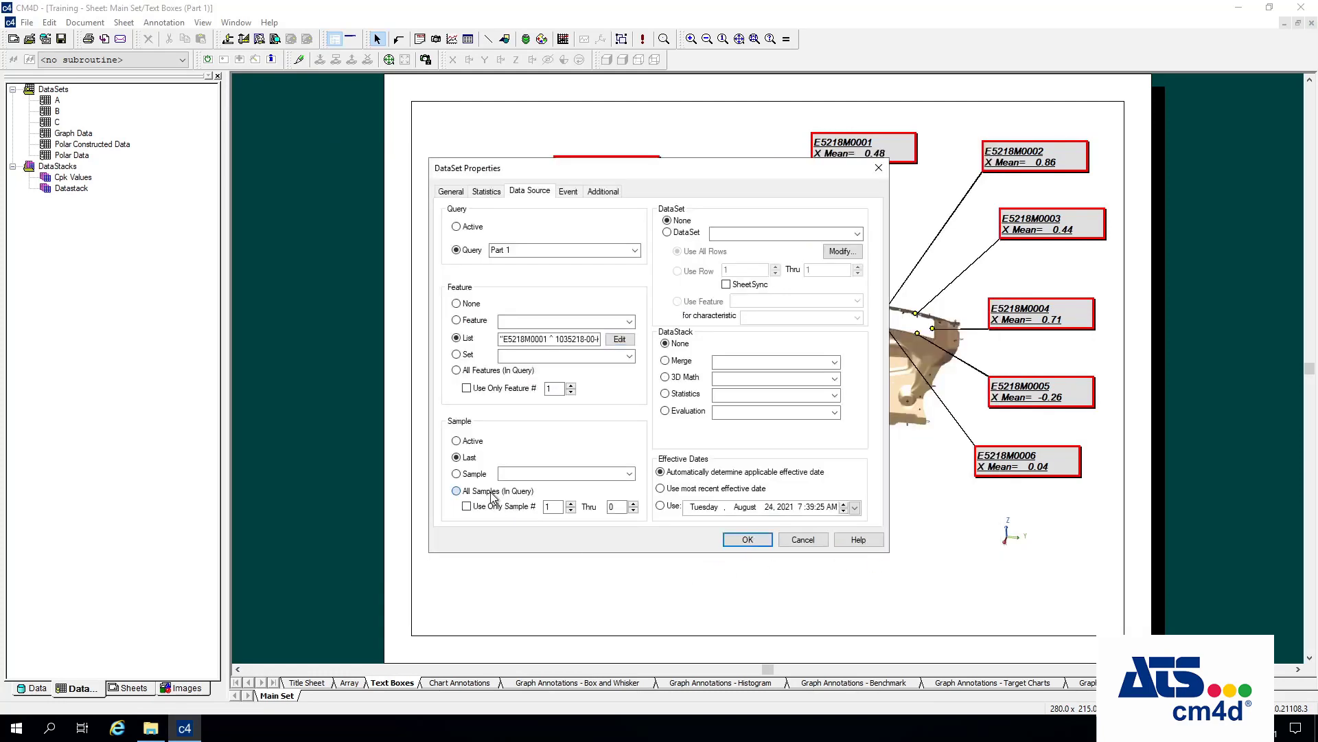
pyautogui.click(748, 540)
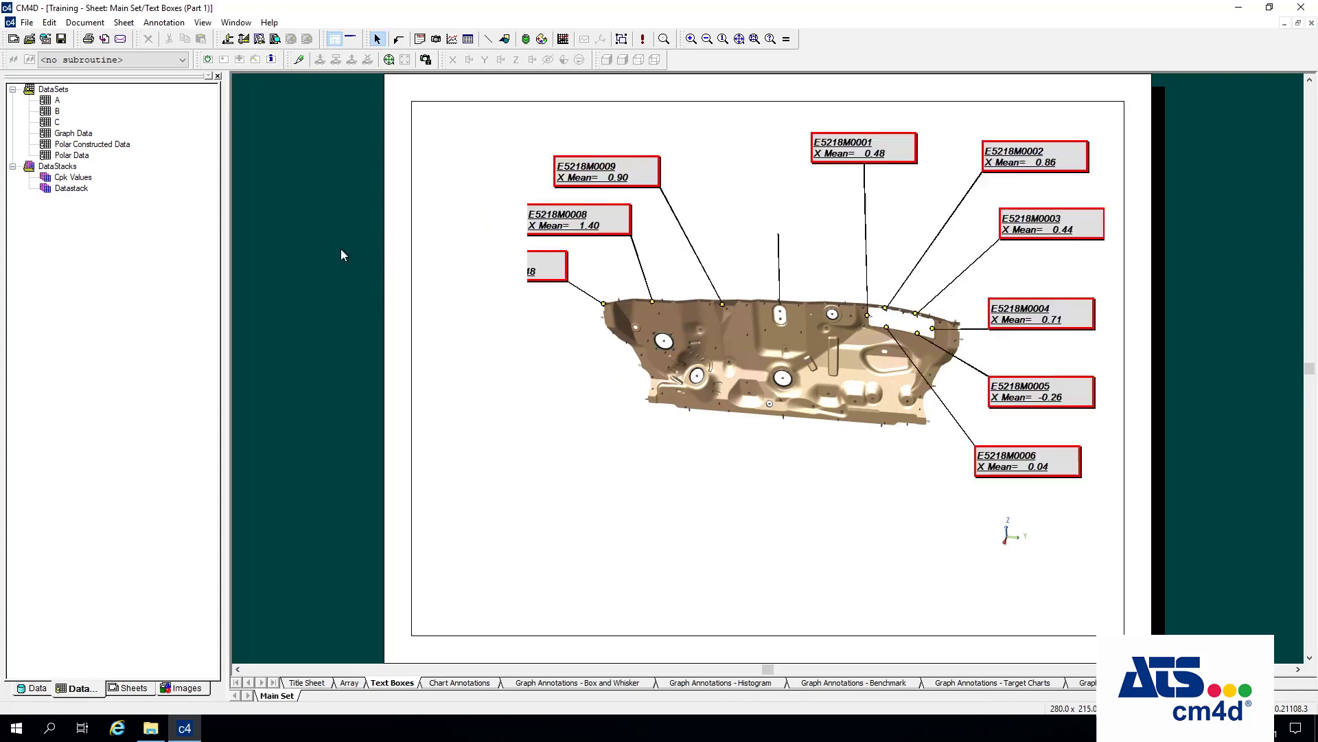
pyautogui.click(77, 168)
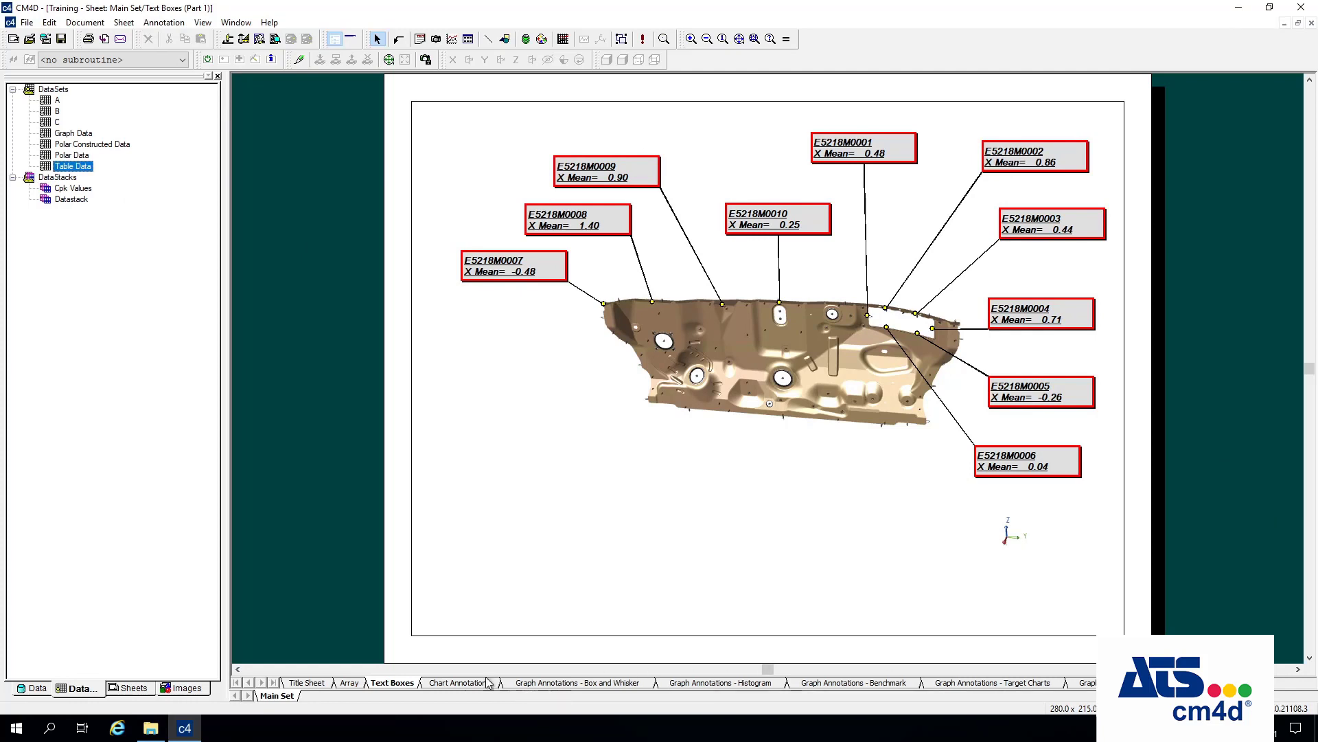
# - Add a new sheet labelled "Table Annotations" to the Main Set
pyautogui.click(131, 689)
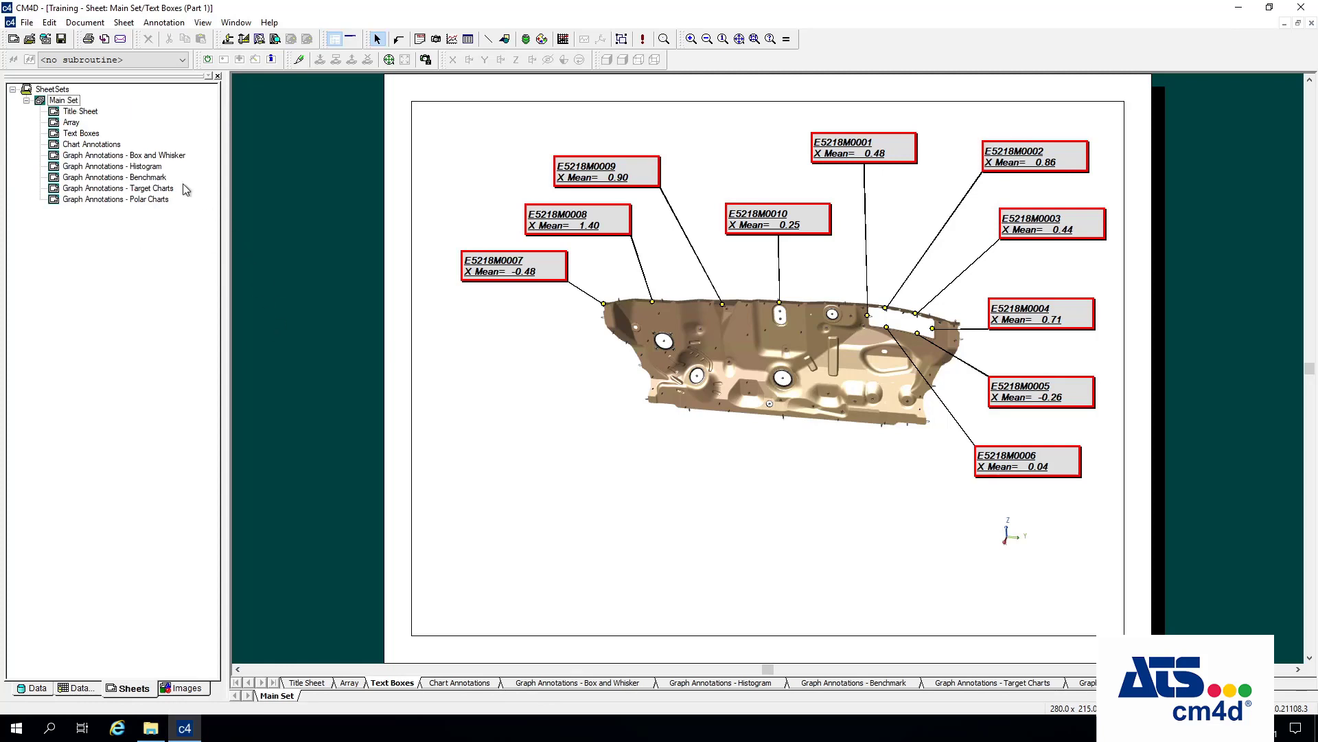
pyautogui.rightClick(53, 104)
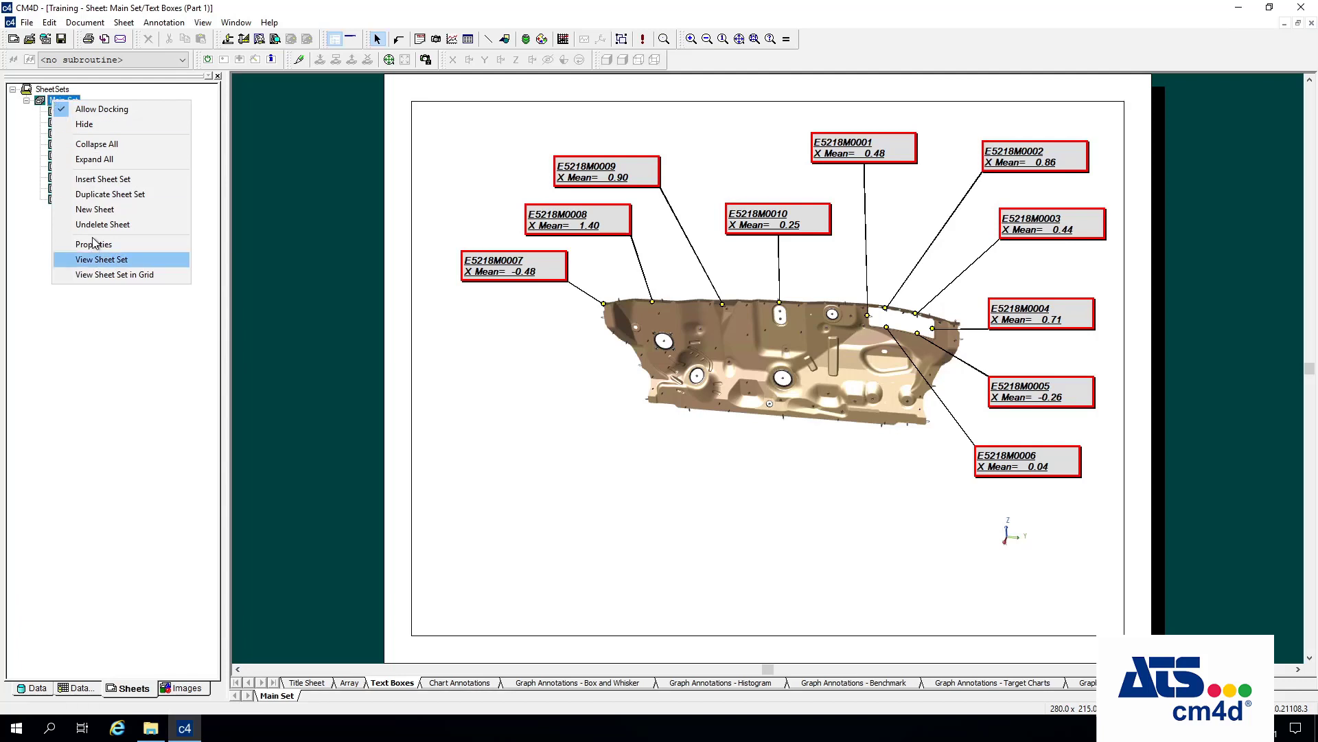
pyautogui.click(106, 215)
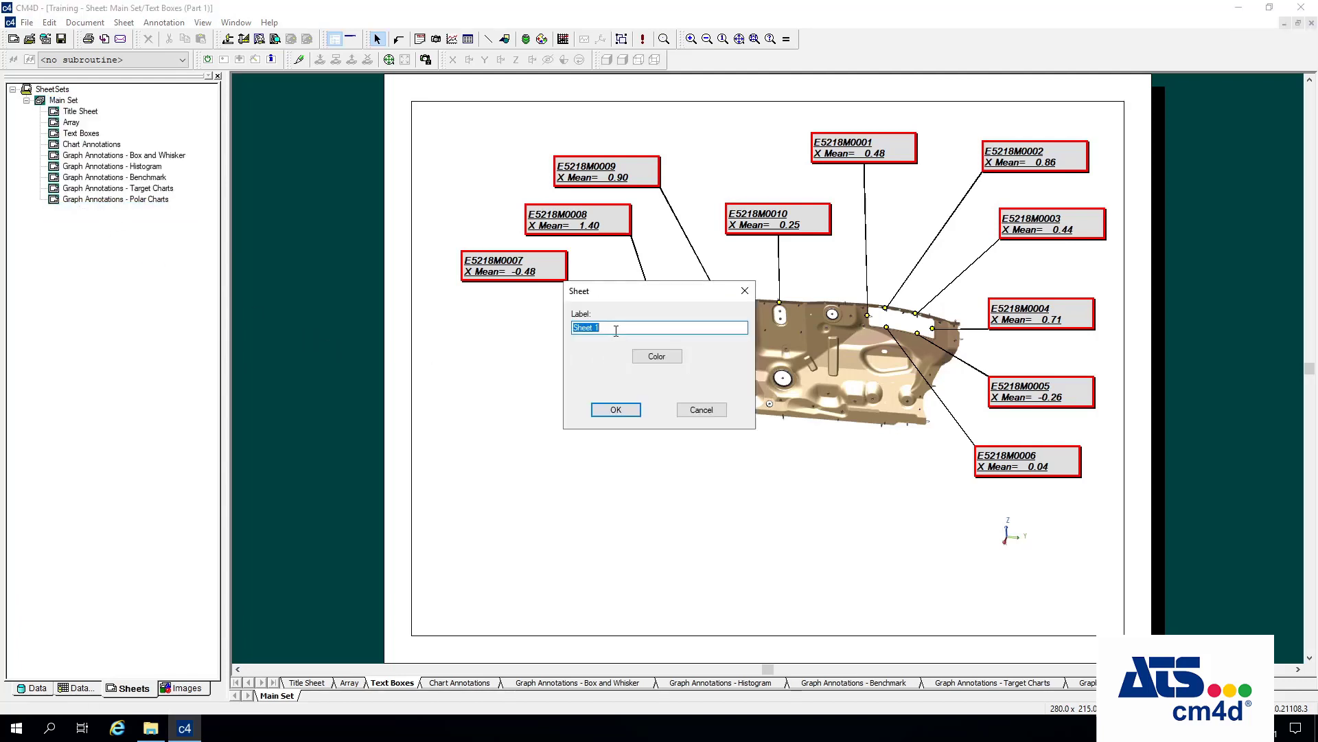
pyautogui.write('Table Annotations')
pyautogui.click(615, 410)
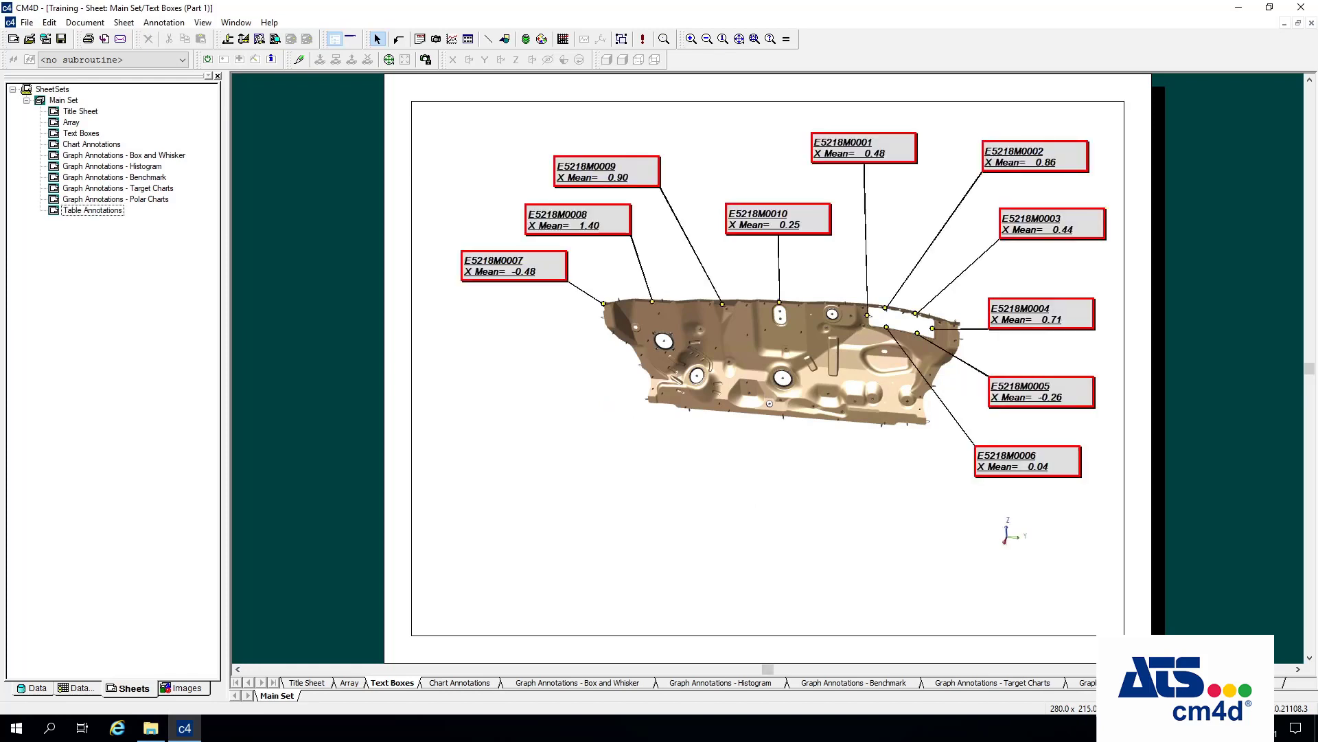
# - Place a table annotation near the upper left of the Table Annotations sheet
pyautogui.click(1277, 684)
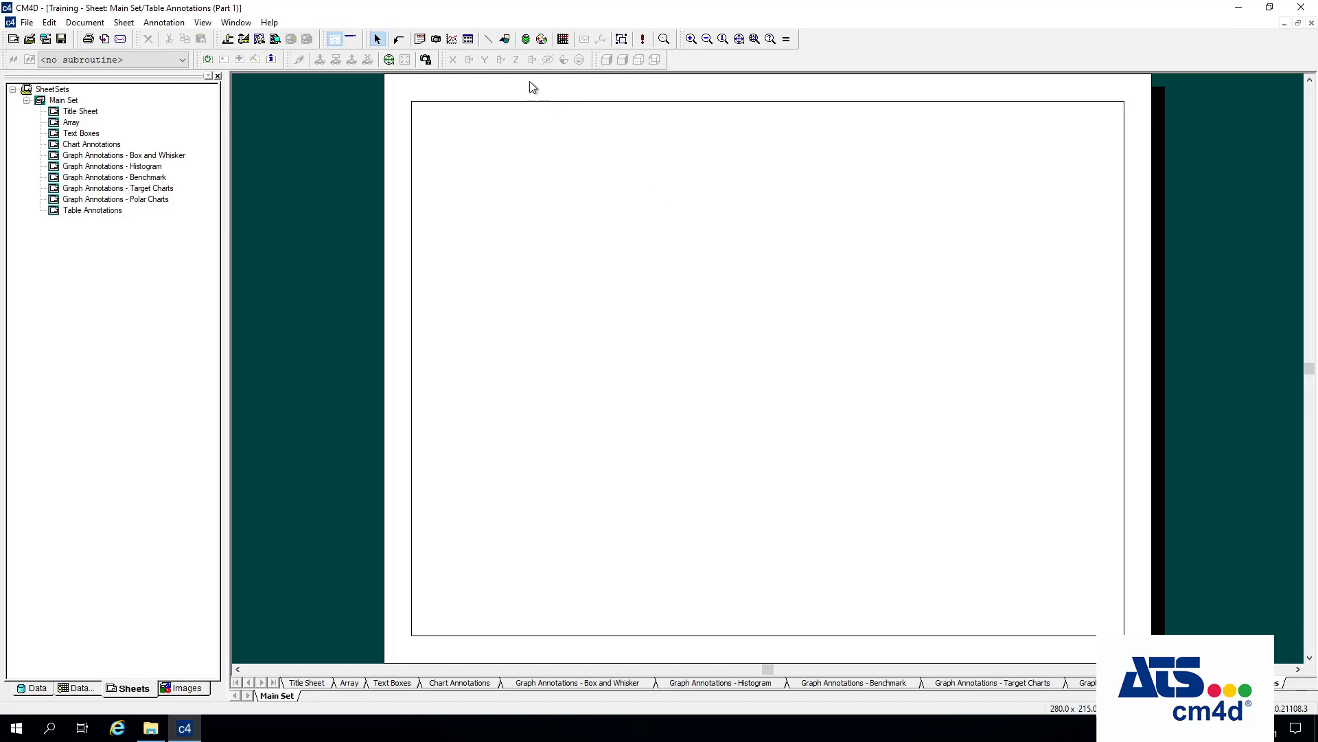
pyautogui.click(472, 42)
pyautogui.click(480, 130)
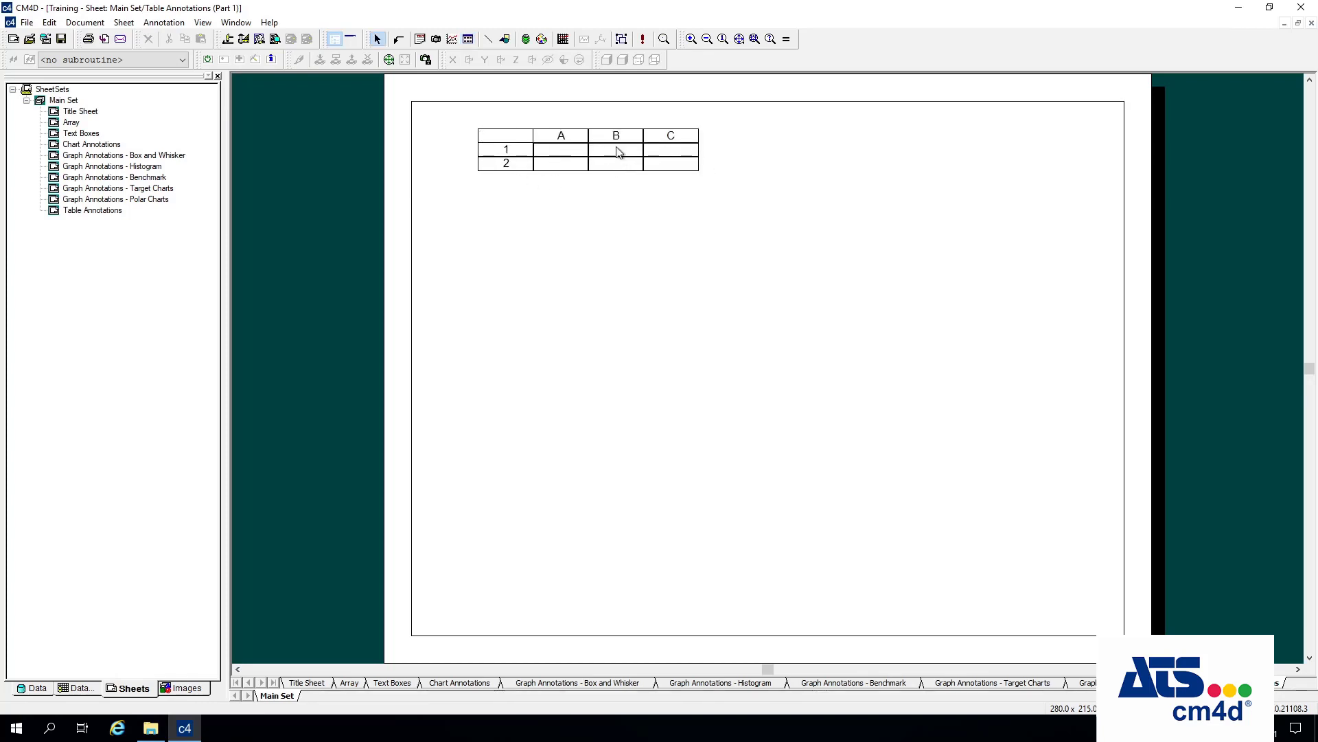
# - Set the table annotation's data source to all rows of the Table Data DataSet and move the table slightly toward the sheet's upper-left corner
pyautogui.click(549, 147)
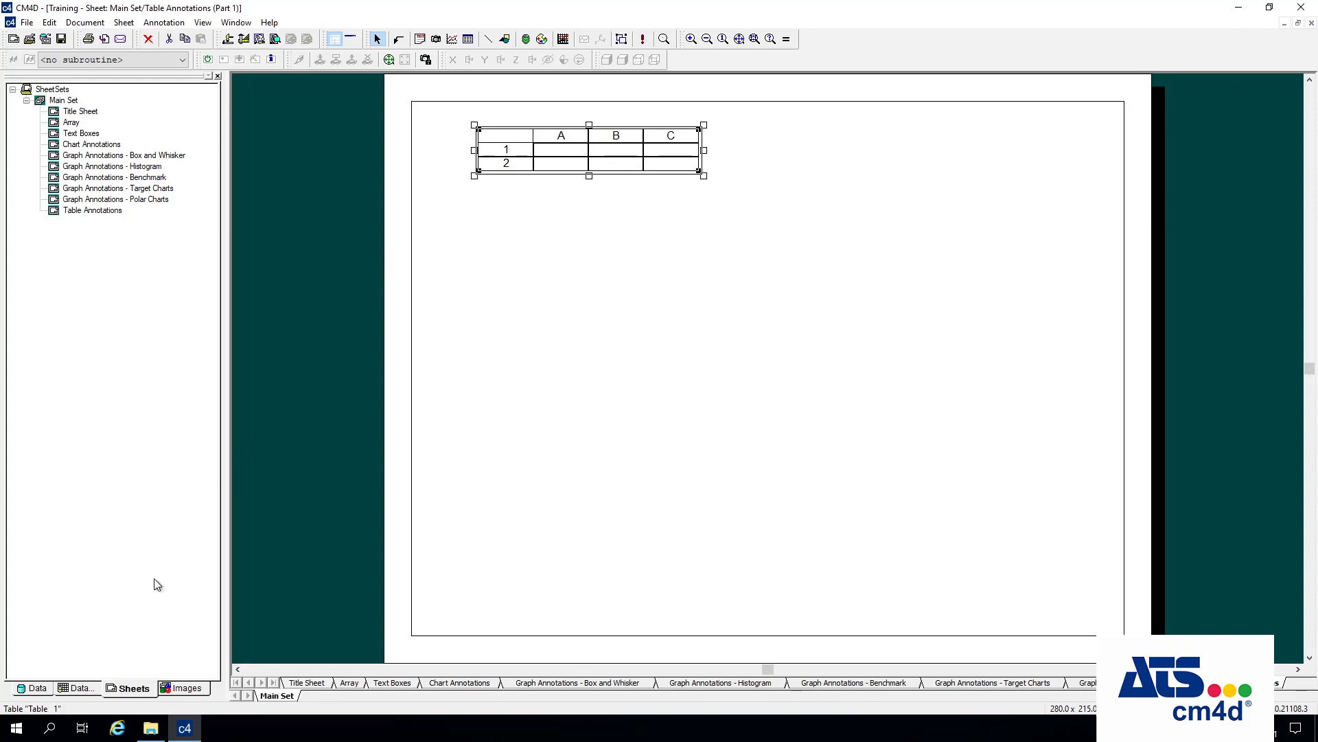
pyautogui.click(80, 688)
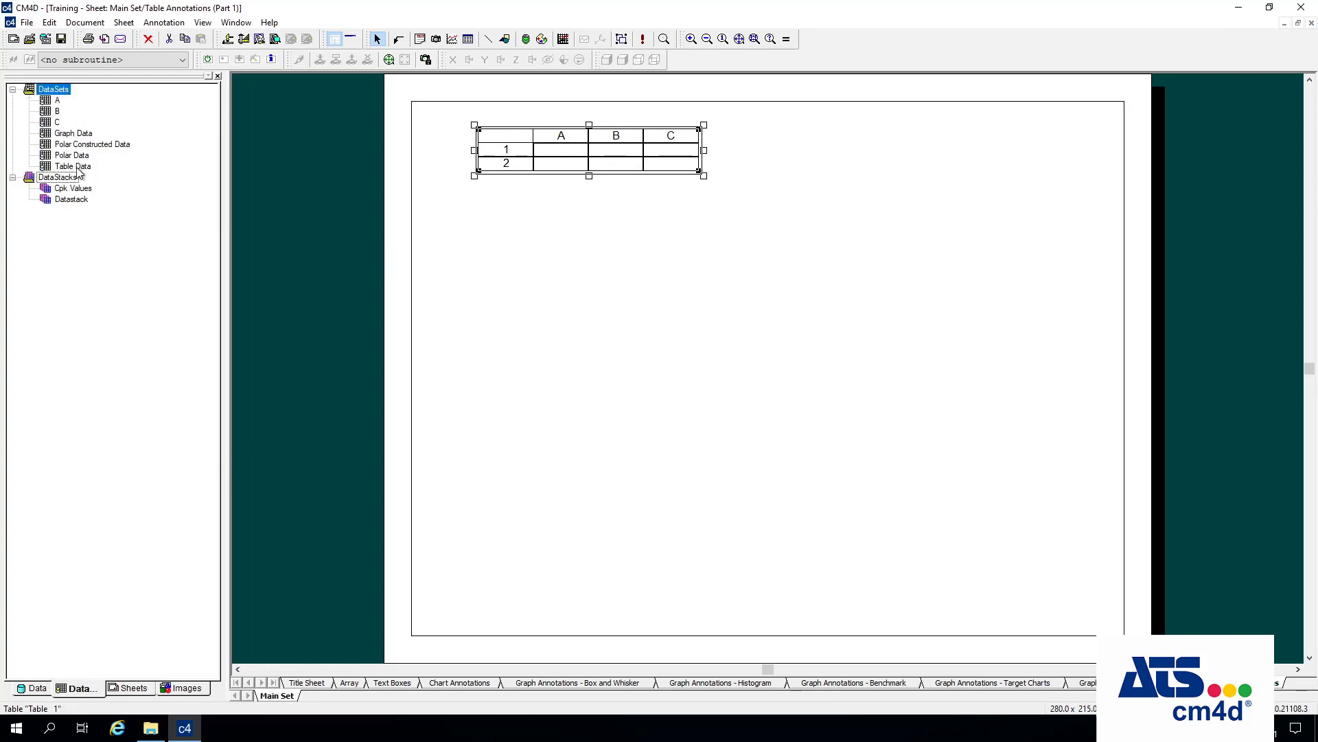
pyautogui.click(73, 166)
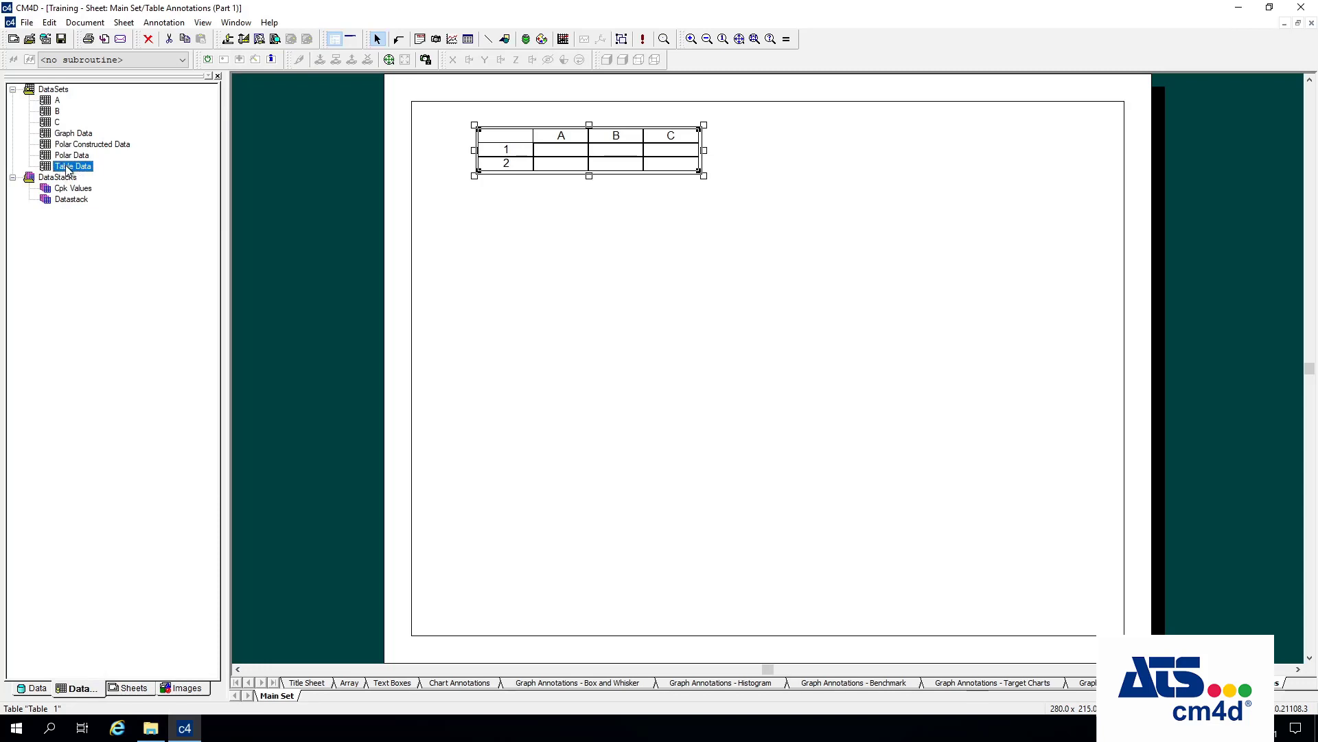
pyautogui.rightClick(653, 150)
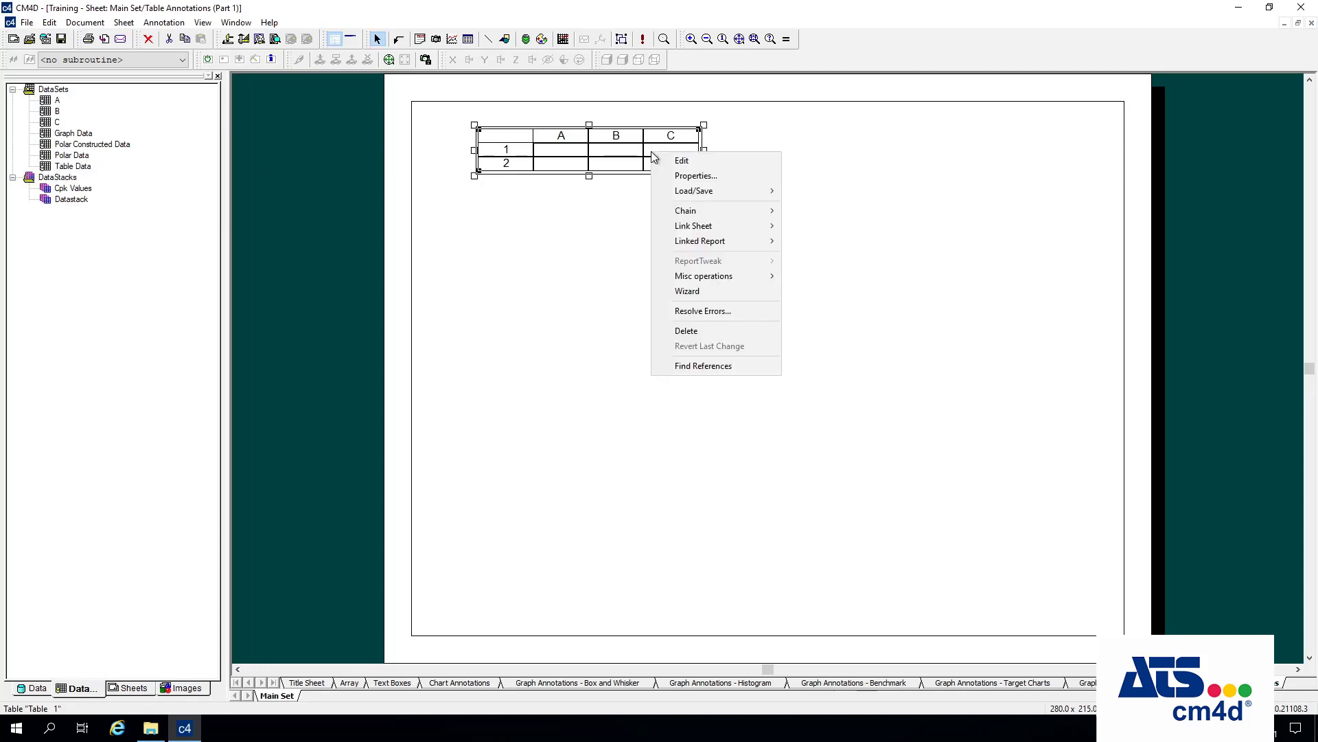
pyautogui.click(715, 174)
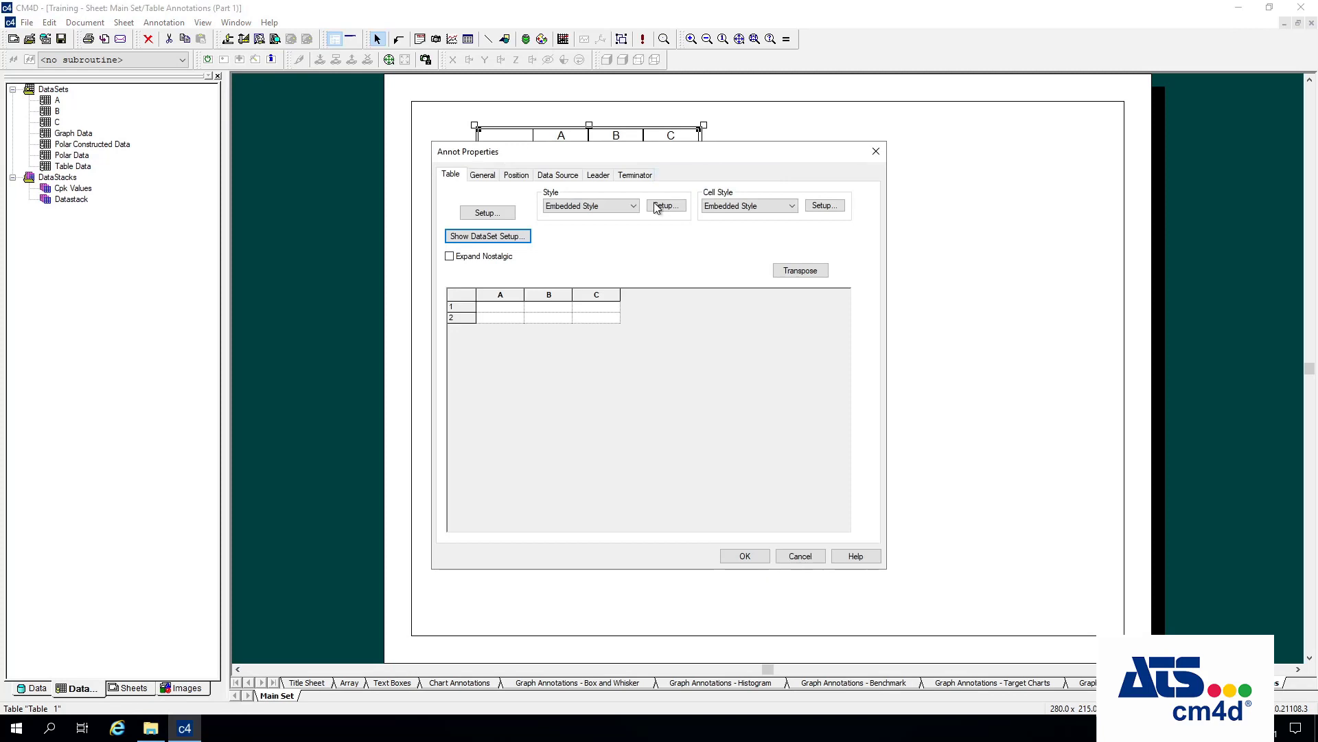
pyautogui.click(557, 175)
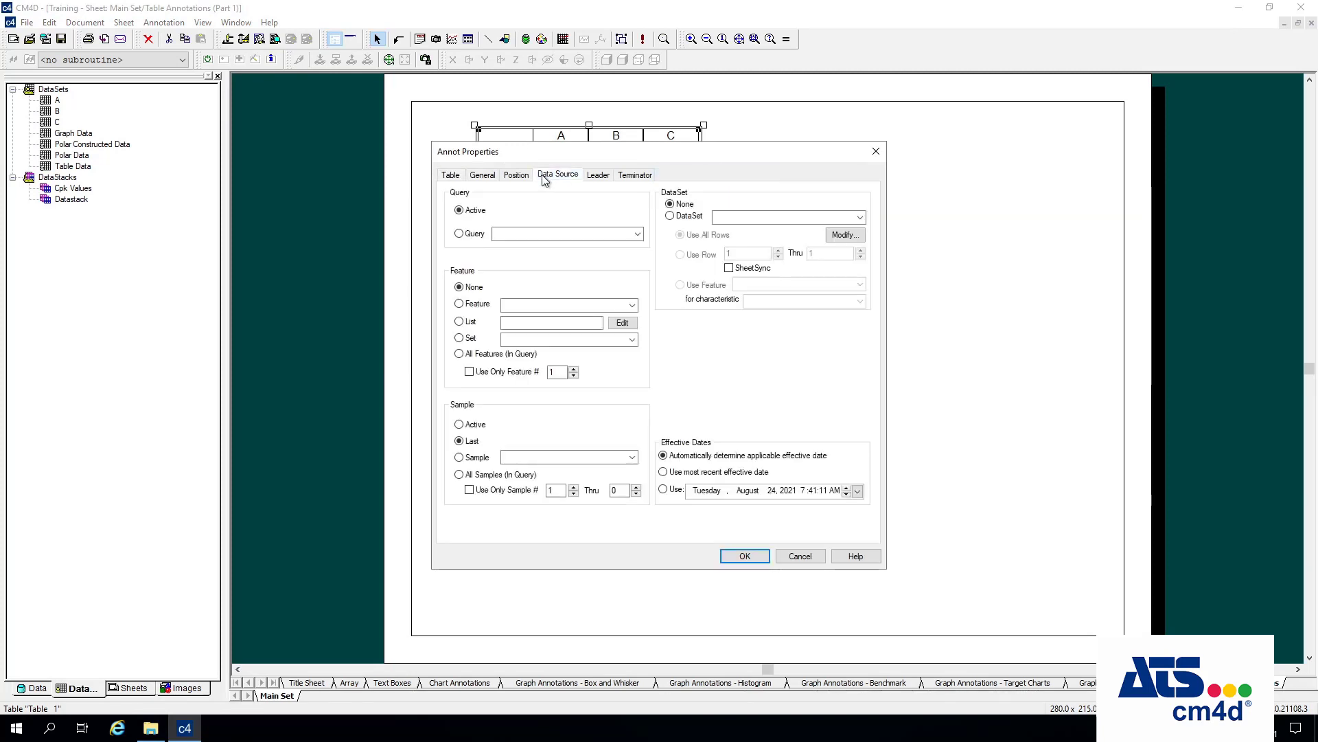
pyautogui.click(861, 219)
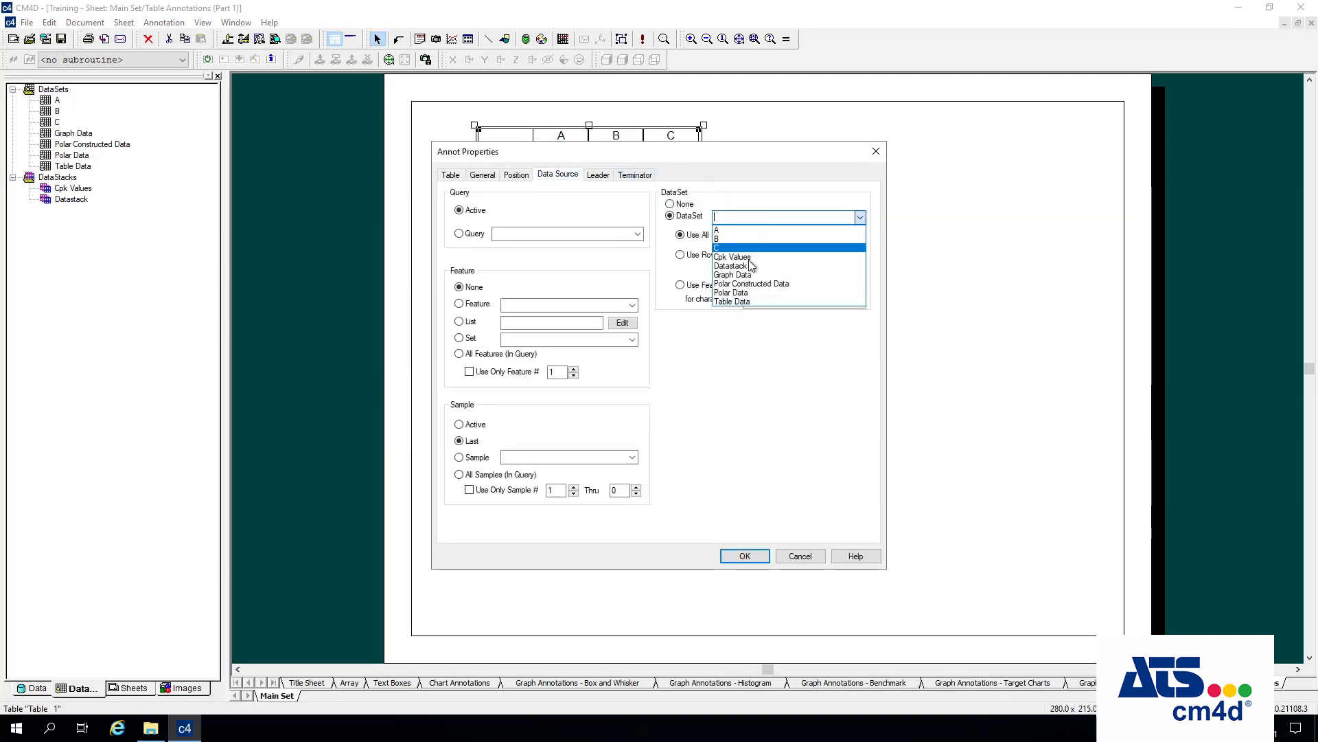
pyautogui.click(738, 301)
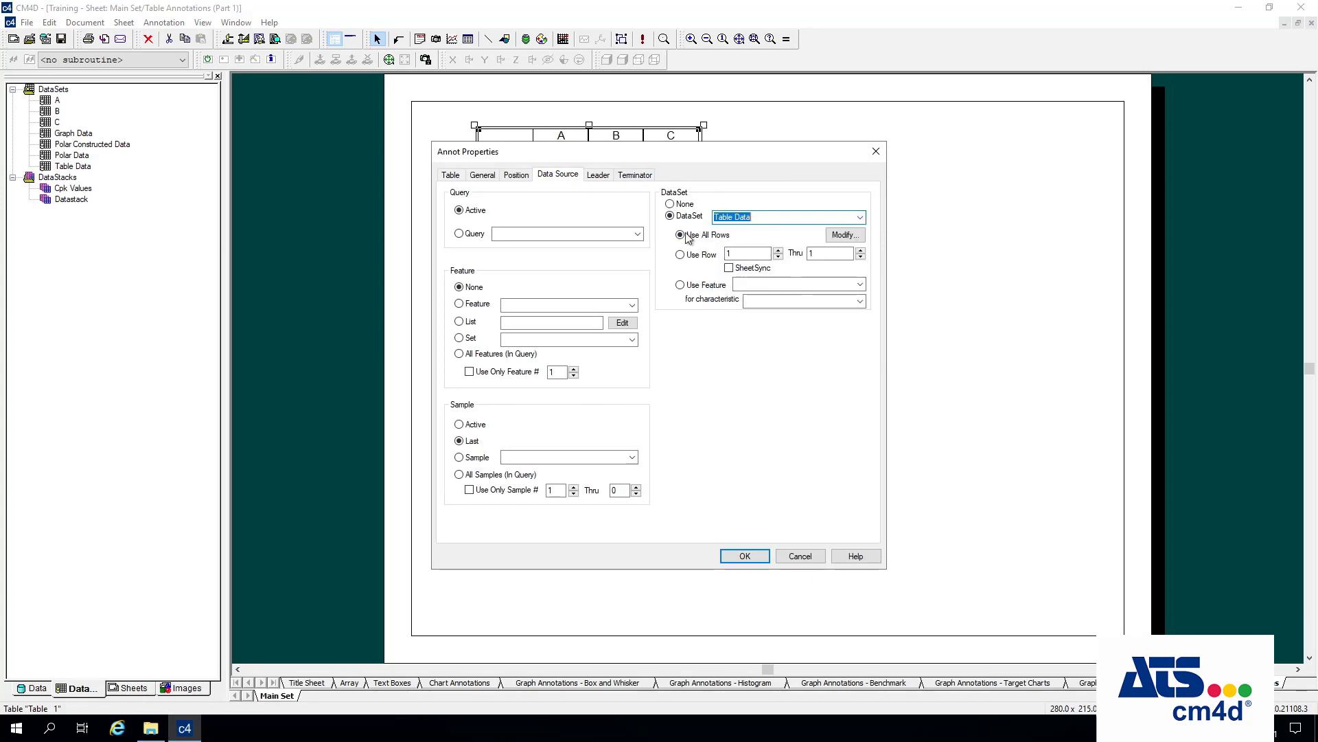
pyautogui.click(755, 557)
pyautogui.moveTo(753, 299); pyautogui.dragTo(729, 290)
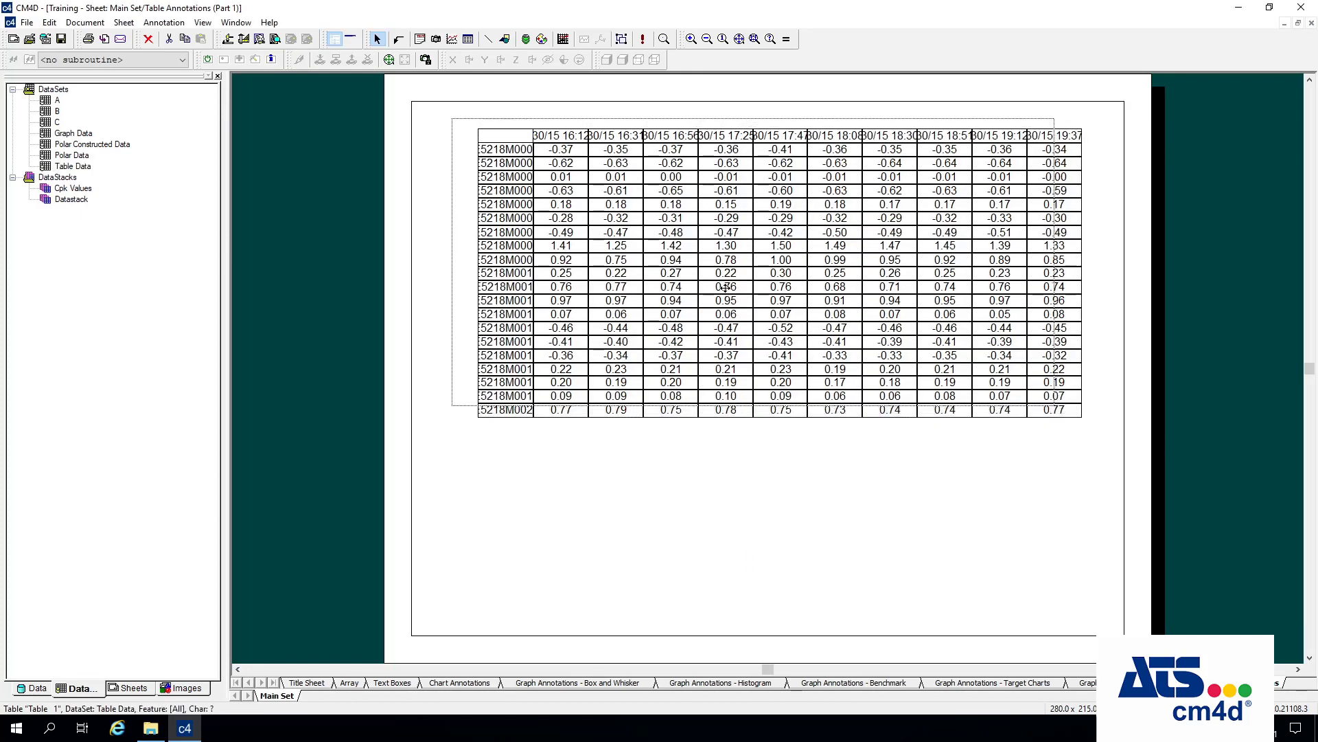
pyautogui.click(797, 491)
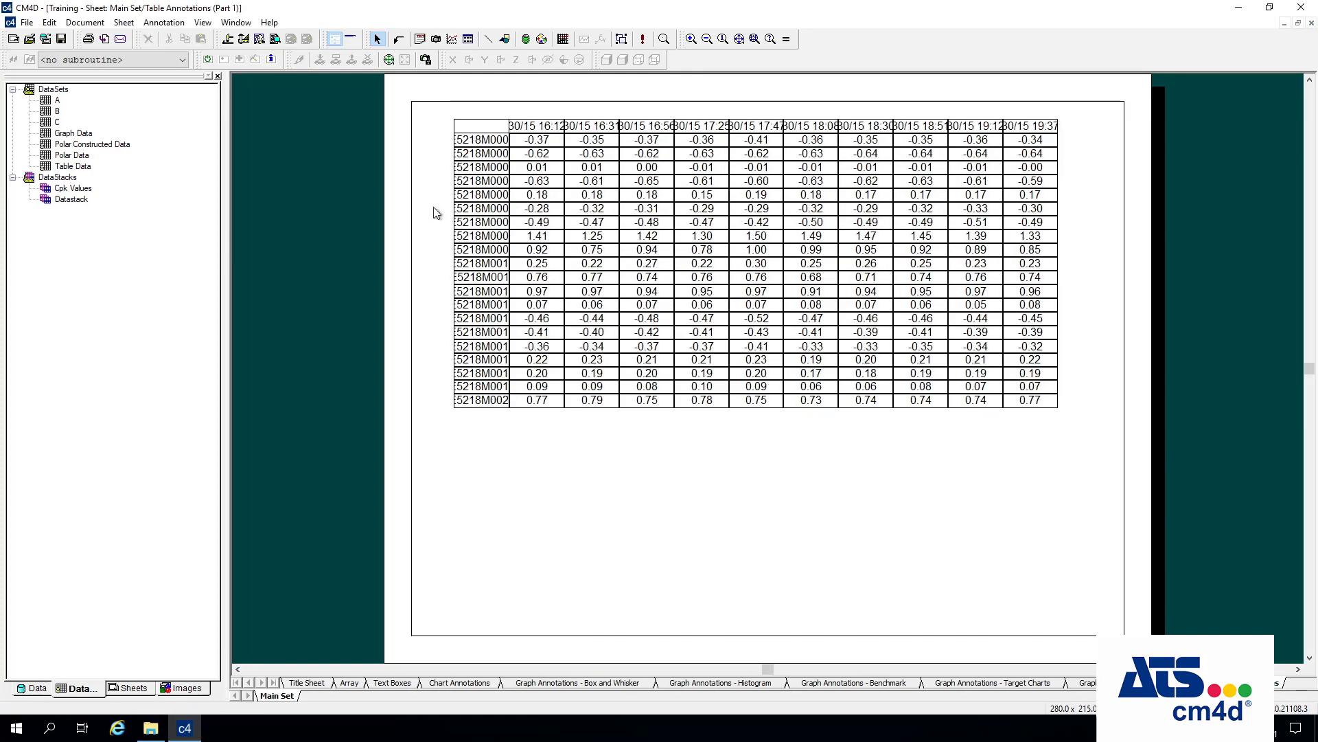
# - View the Table Data DataSet in the grid, compare its rows and columns with the table annotation, and close the grid
pyautogui.rightClick(71, 166)
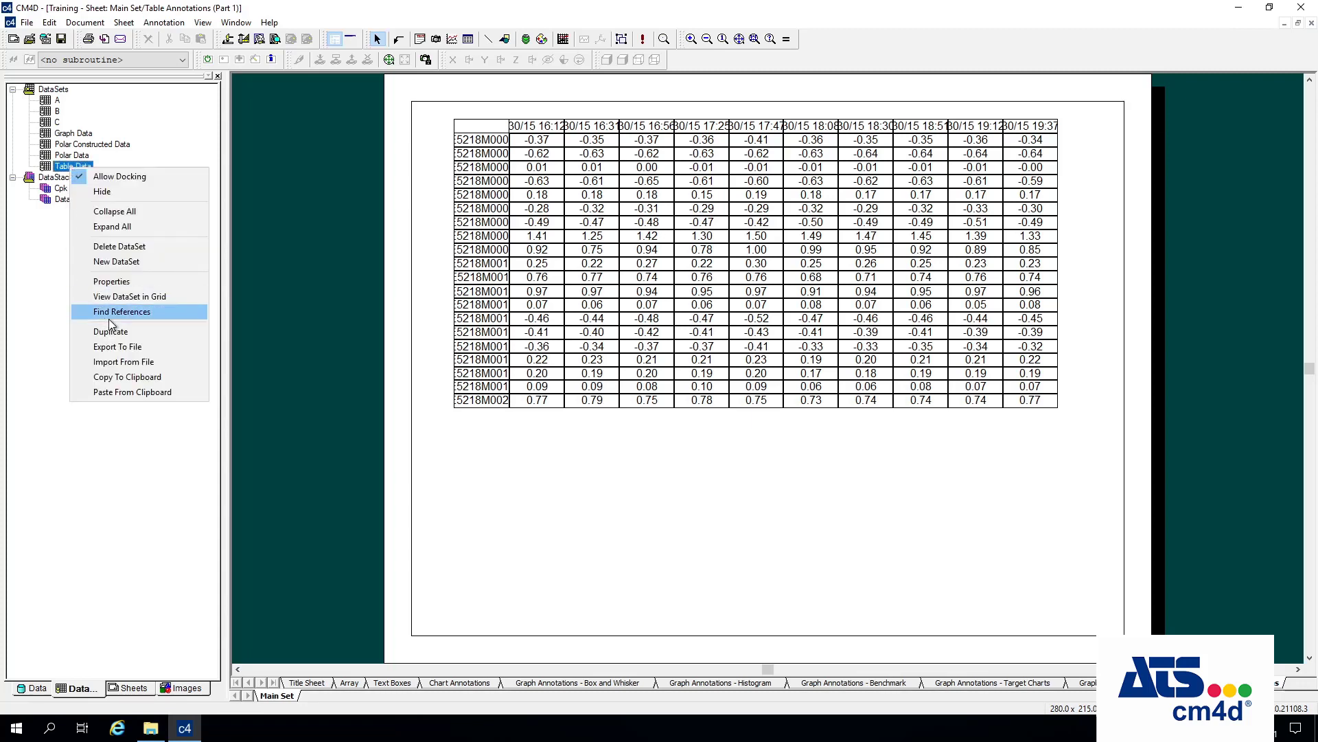
pyautogui.click(137, 296)
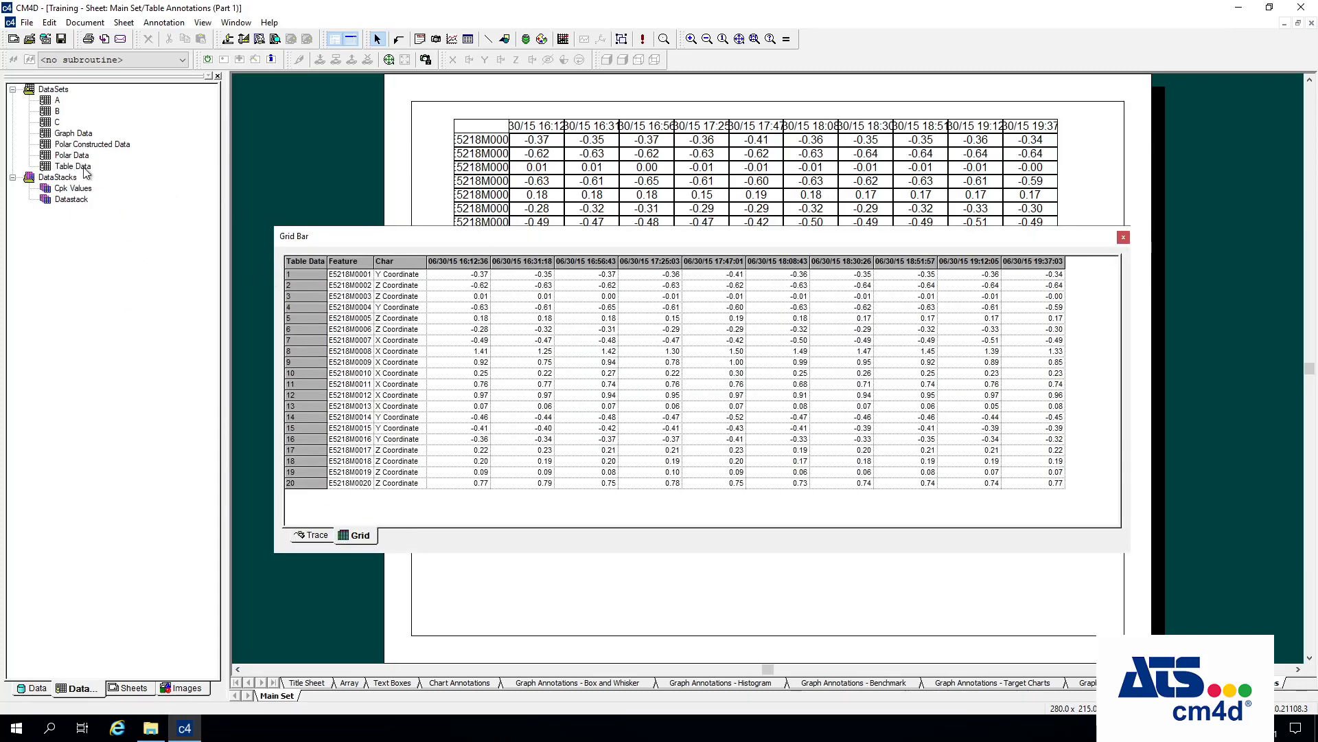
pyautogui.click(83, 168)
pyautogui.moveTo(1101, 235); pyautogui.dragTo(1013, 299)
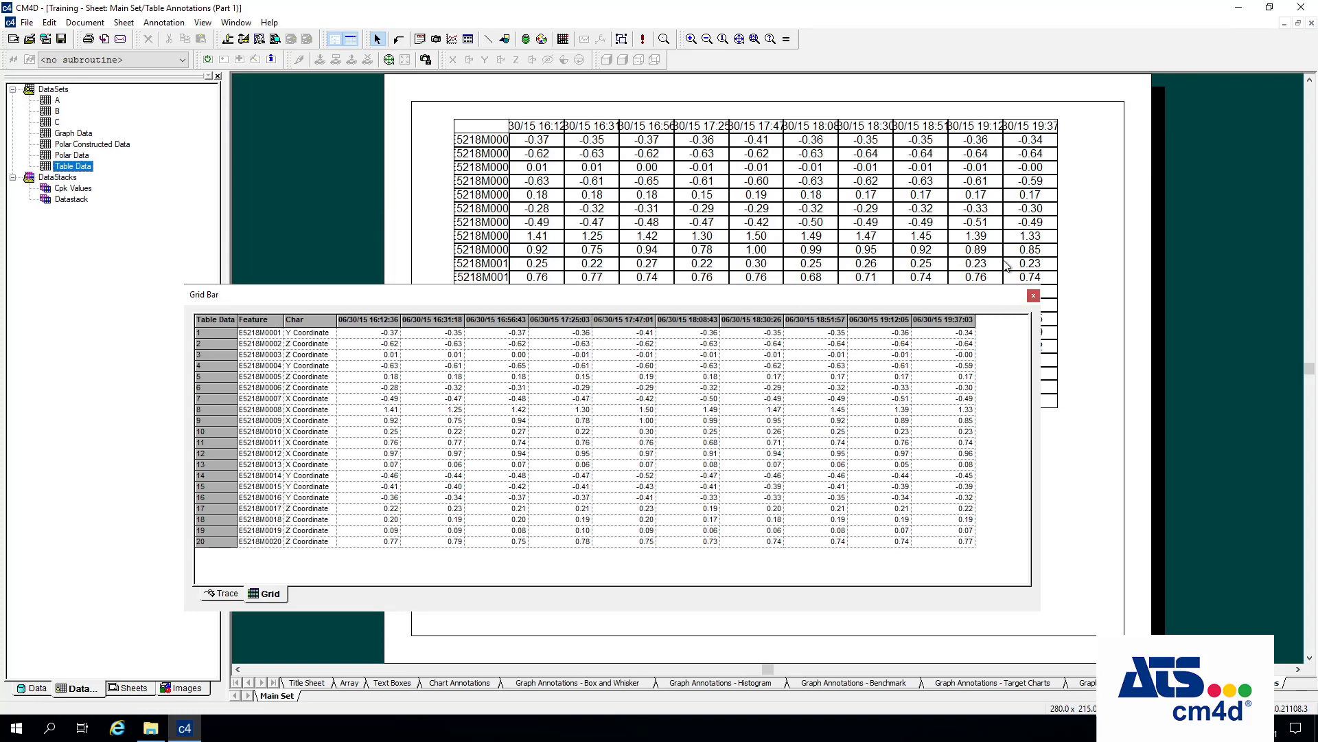
pyautogui.click(1033, 295)
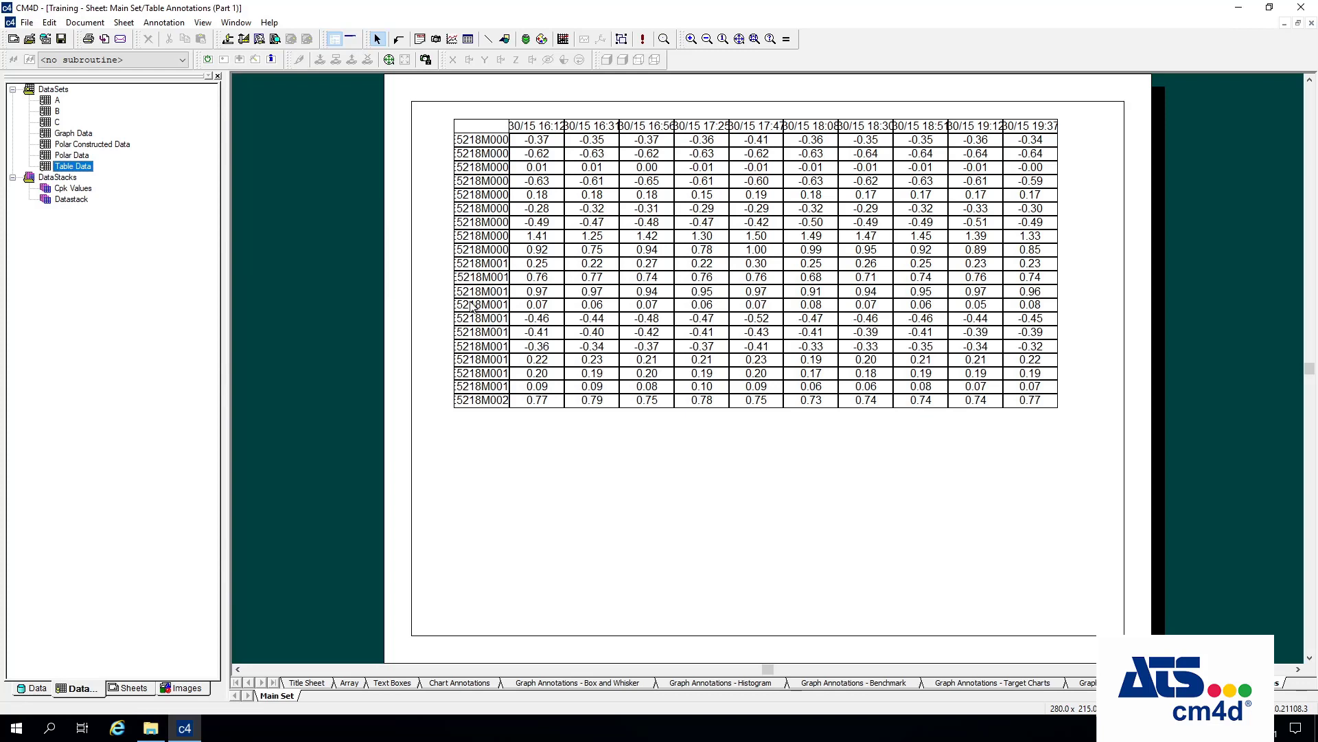
# - Open the table annotation for editing and widen the feature label column enough to fit the full feature names
pyautogui.click(485, 201)
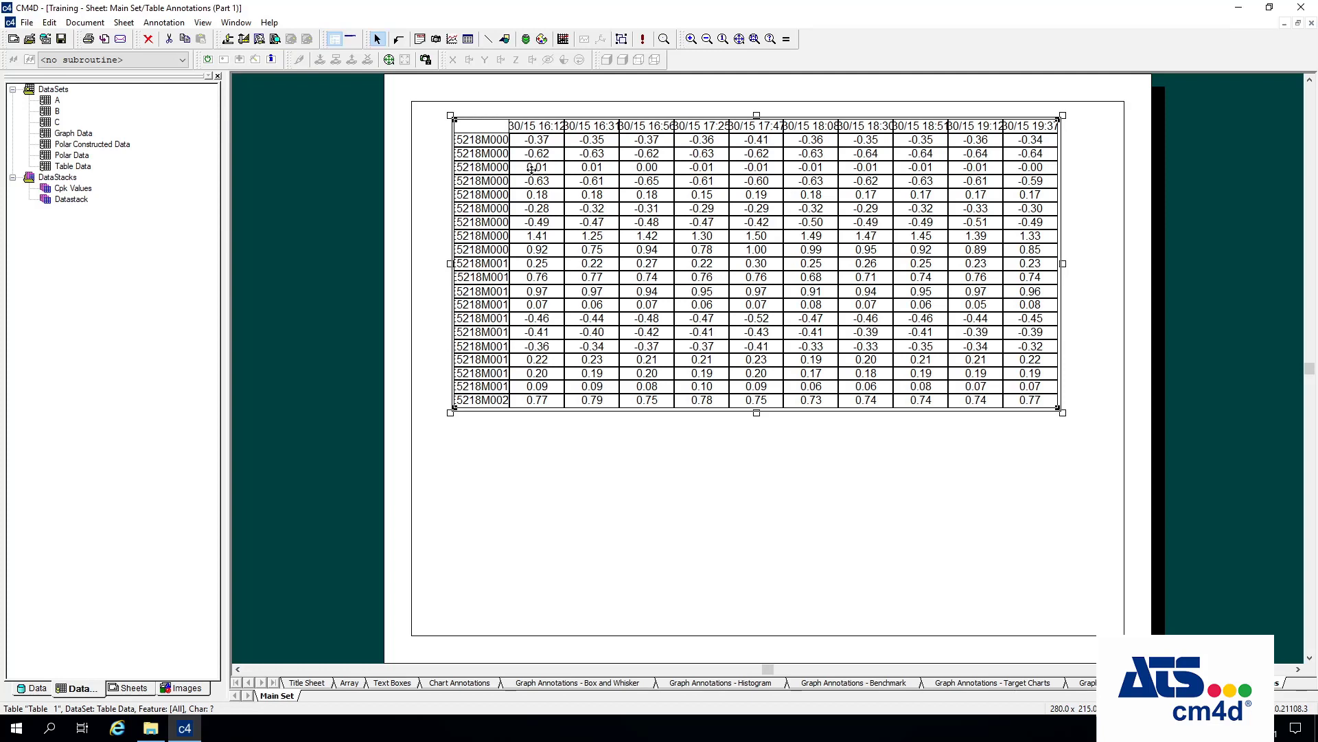
pyautogui.rightClick(533, 169)
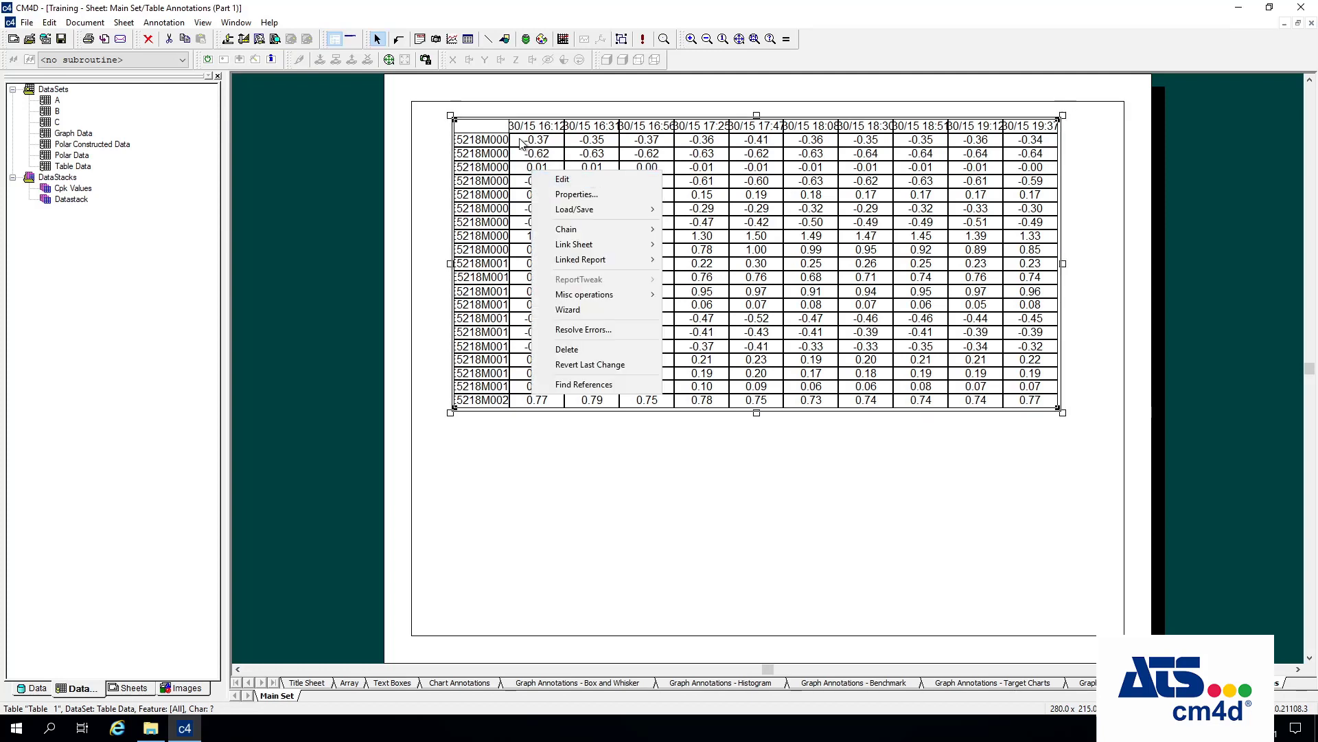
pyautogui.click(568, 179)
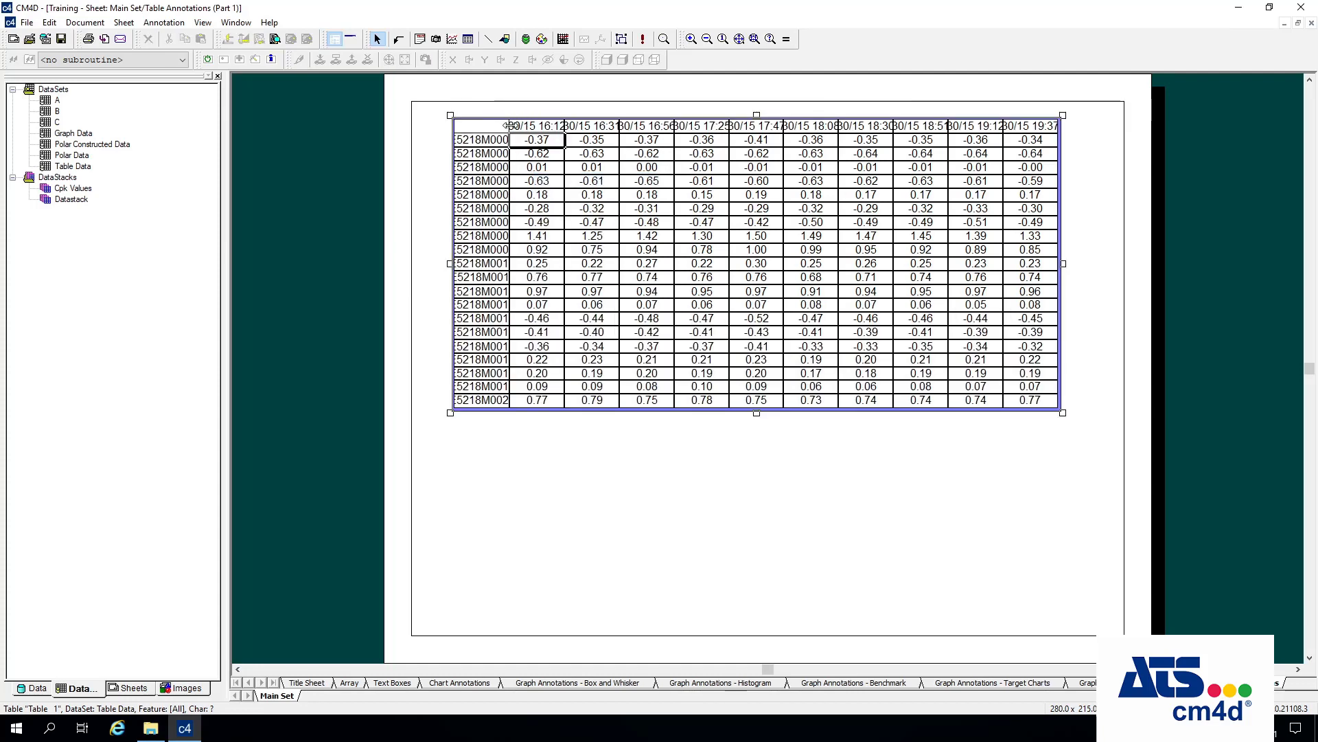
pyautogui.moveTo(555, 126); pyautogui.dragTo(595, 126)
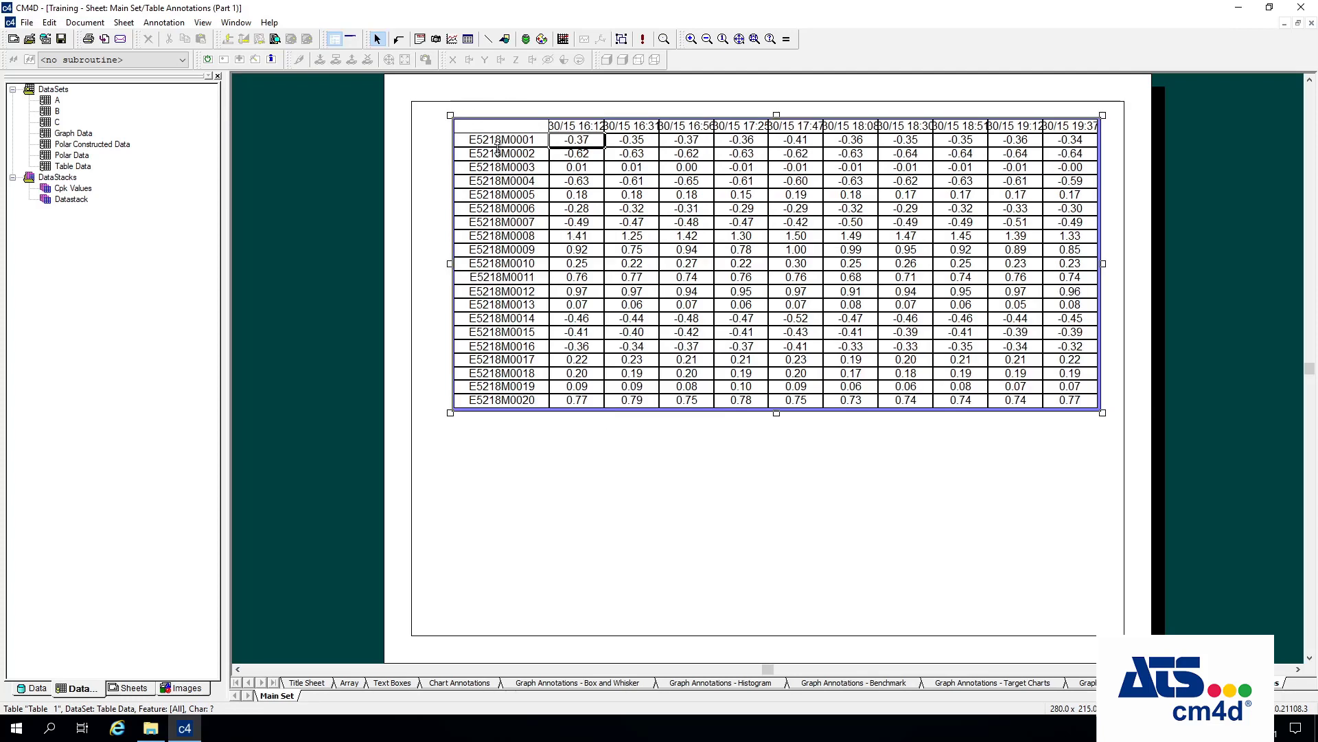
# - Increase the height of the E5218M0001 row and widen the first sample column to fit its full date and time
pyautogui.moveTo(497, 152)
pyautogui.mouseDown()
pyautogui.moveTo(500, 203)
pyautogui.moveTo(497, 149)
pyautogui.moveTo(505, 163)
pyautogui.mouseUp()
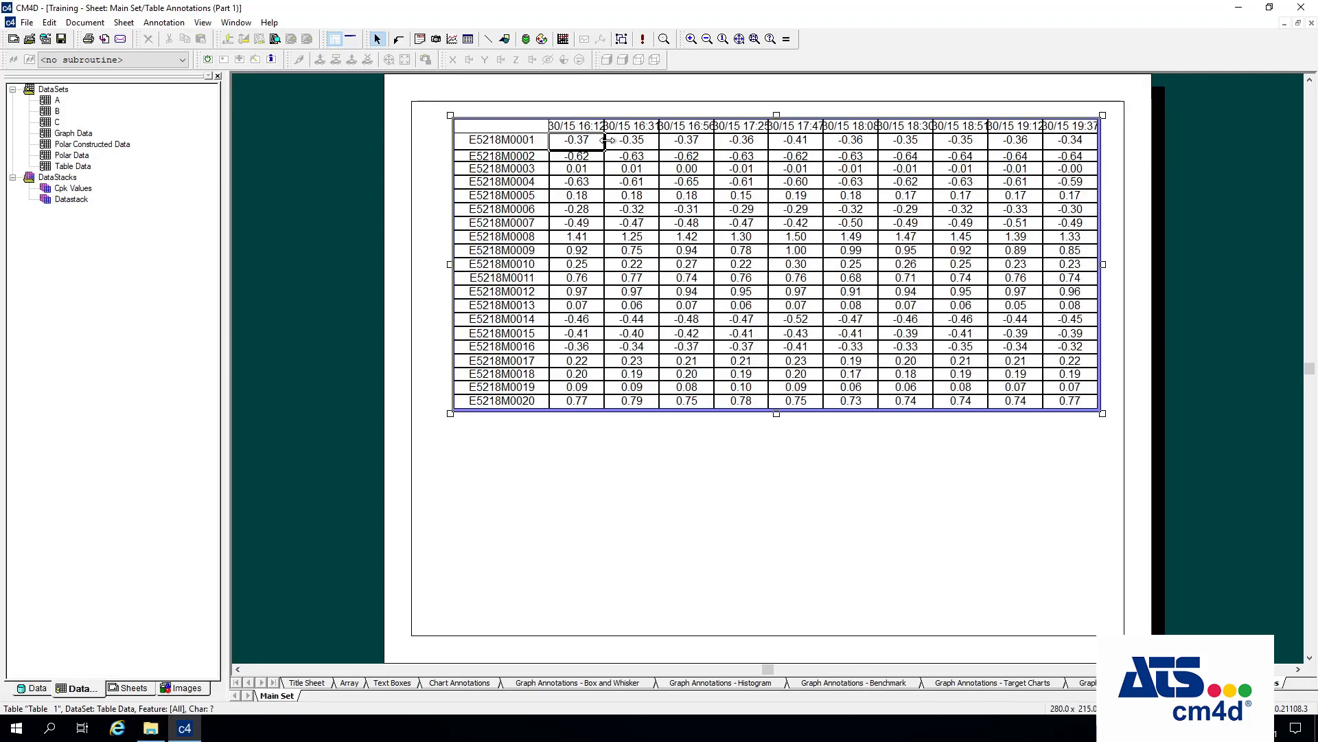
pyautogui.moveTo(608, 141); pyautogui.dragTo(643, 140)
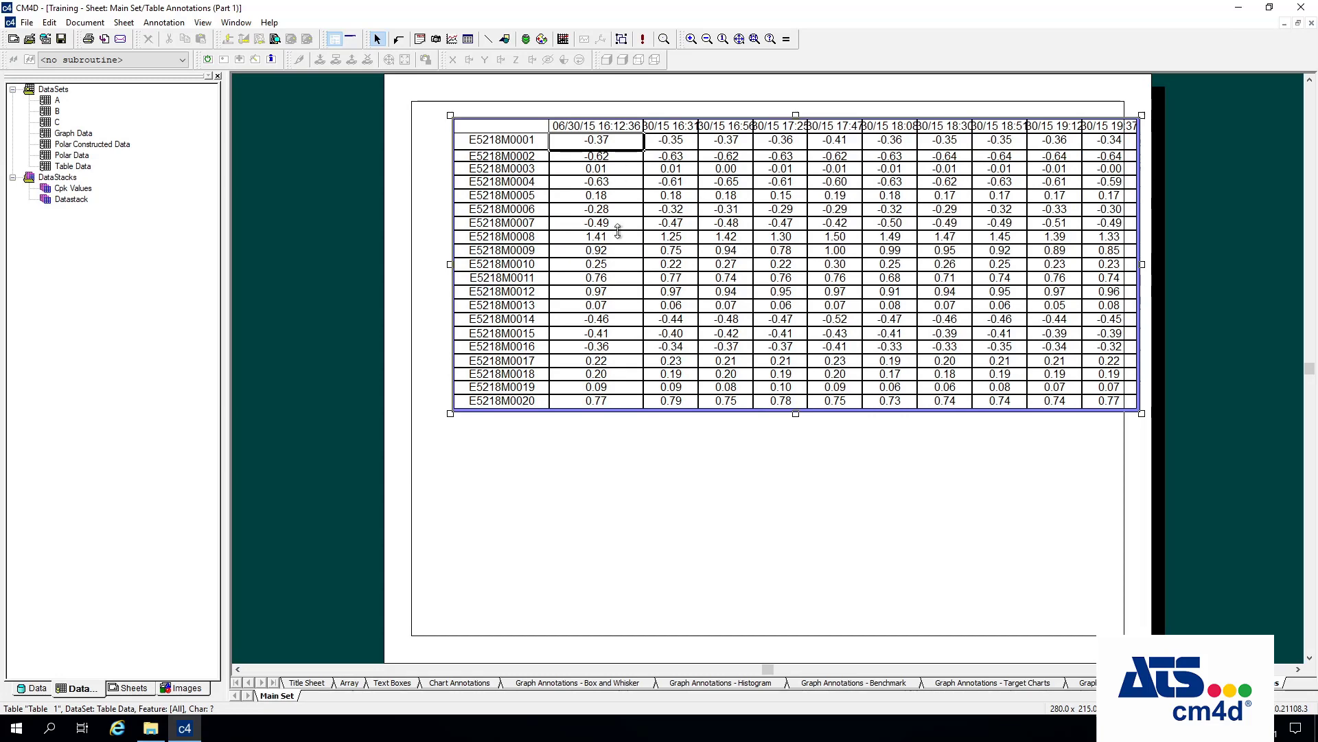
# - Select the whole table and apply the offered default row height to all rows
pyautogui.click(497, 126)
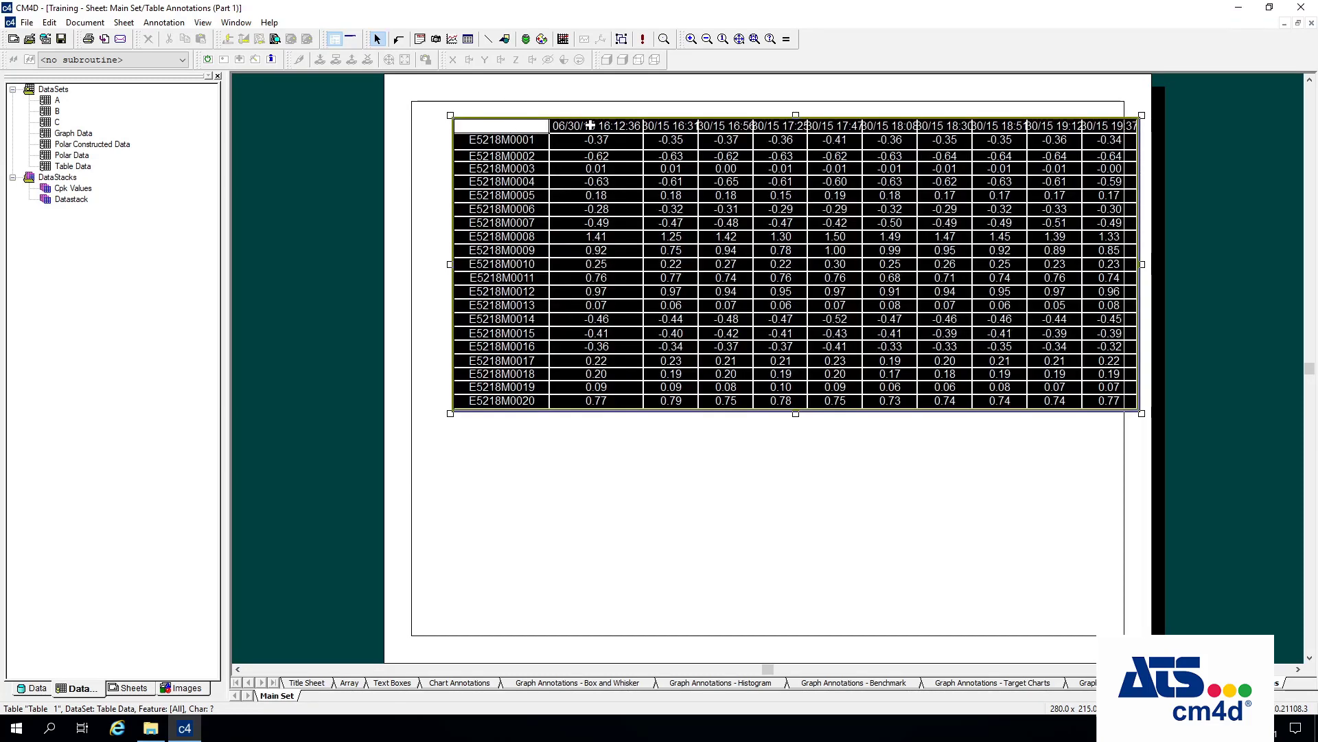
pyautogui.rightClick(465, 125)
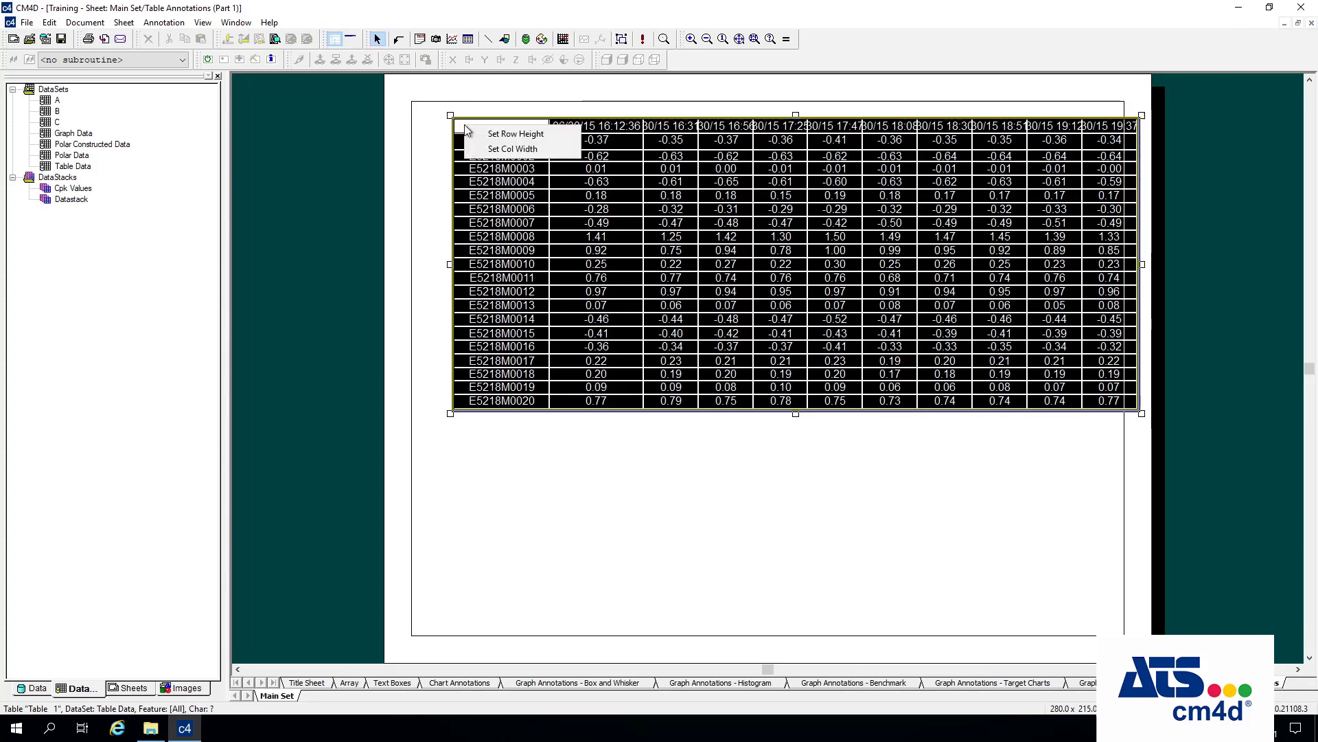
pyautogui.click(542, 135)
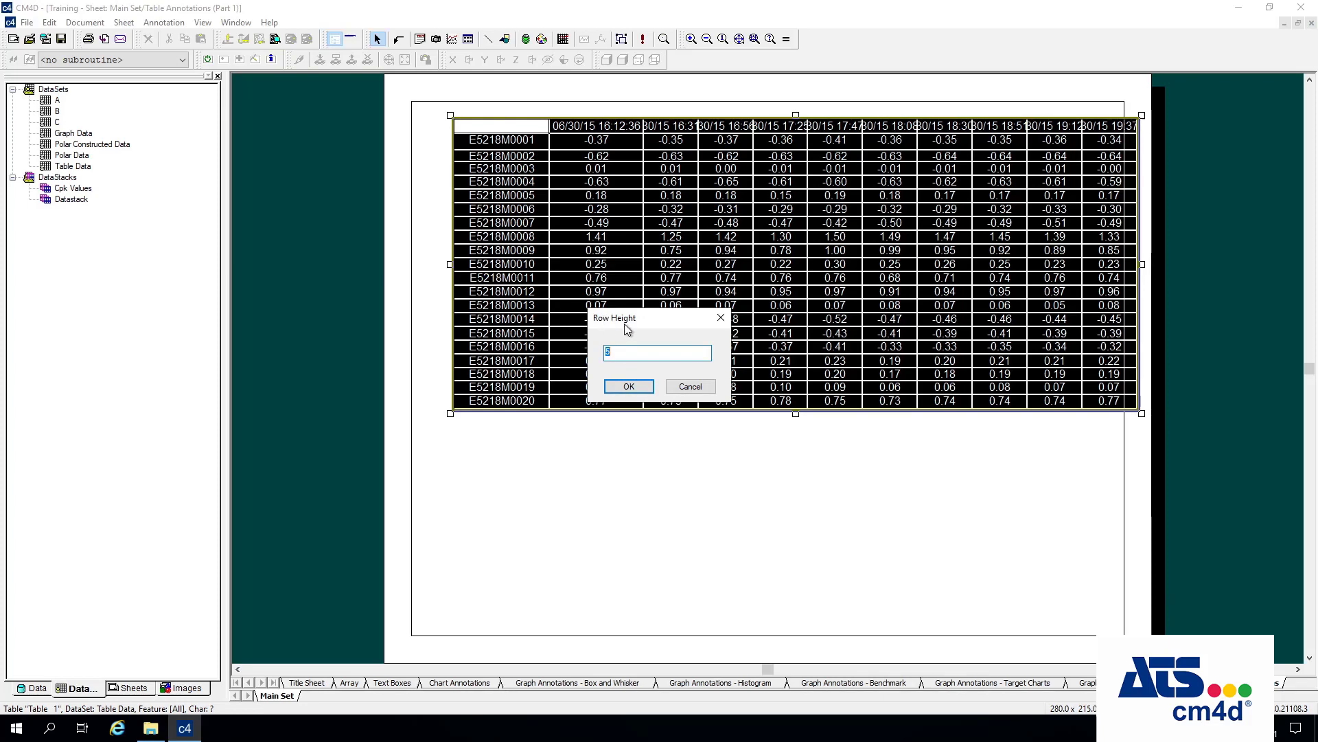
pyautogui.click(624, 386)
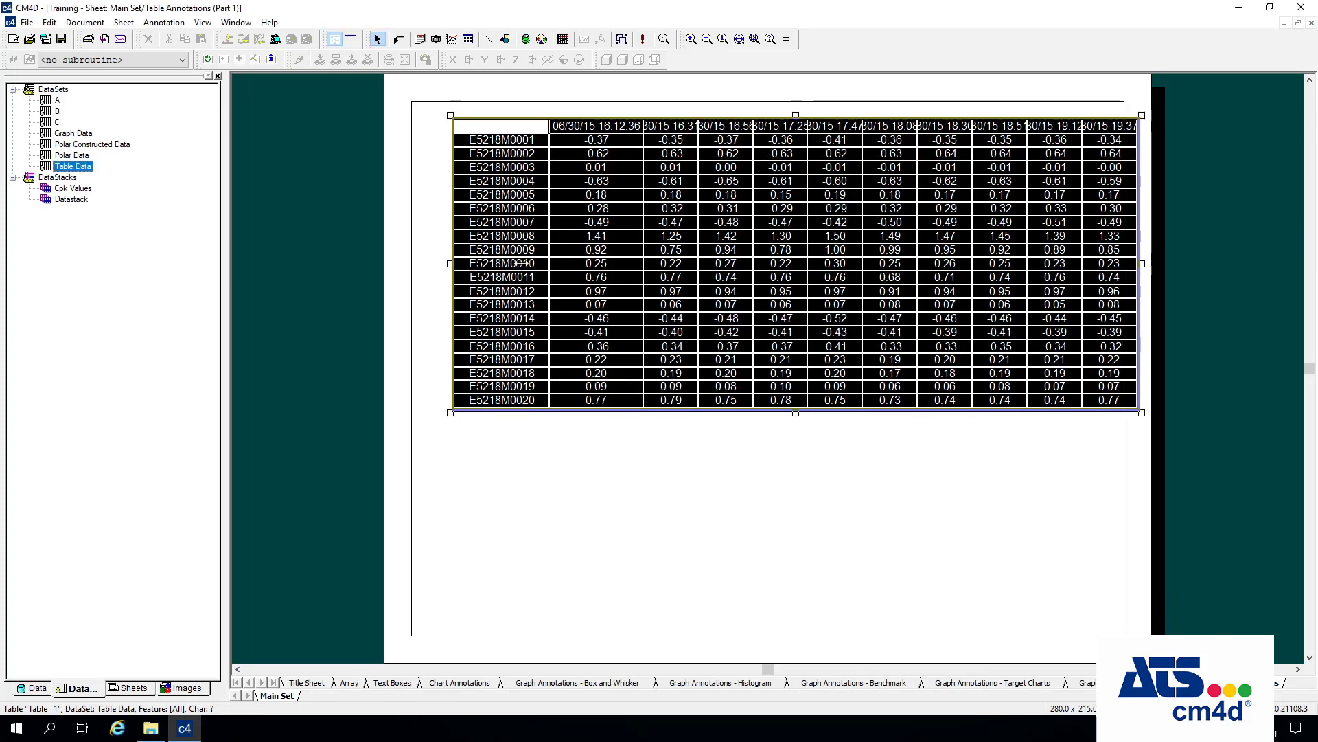
# - Set the column width of the whole table to 30
pyautogui.rightClick(496, 127)
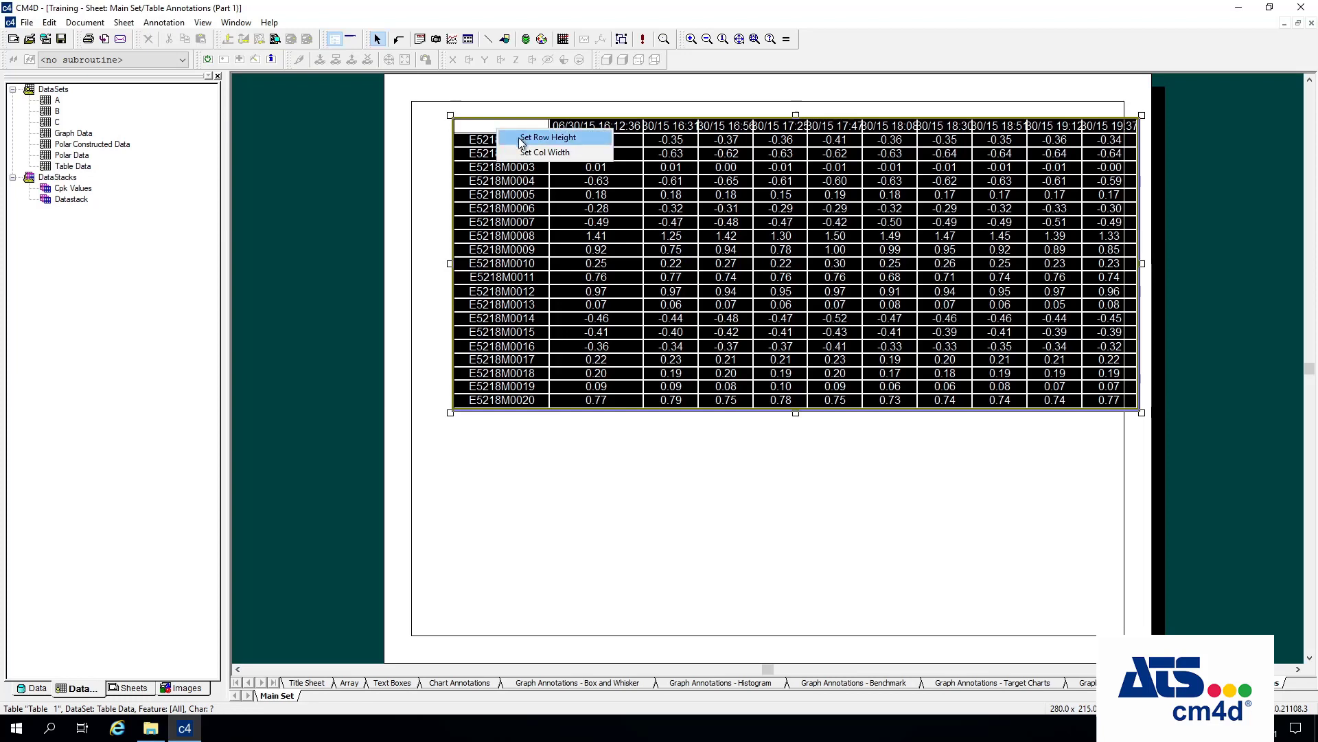
pyautogui.click(544, 152)
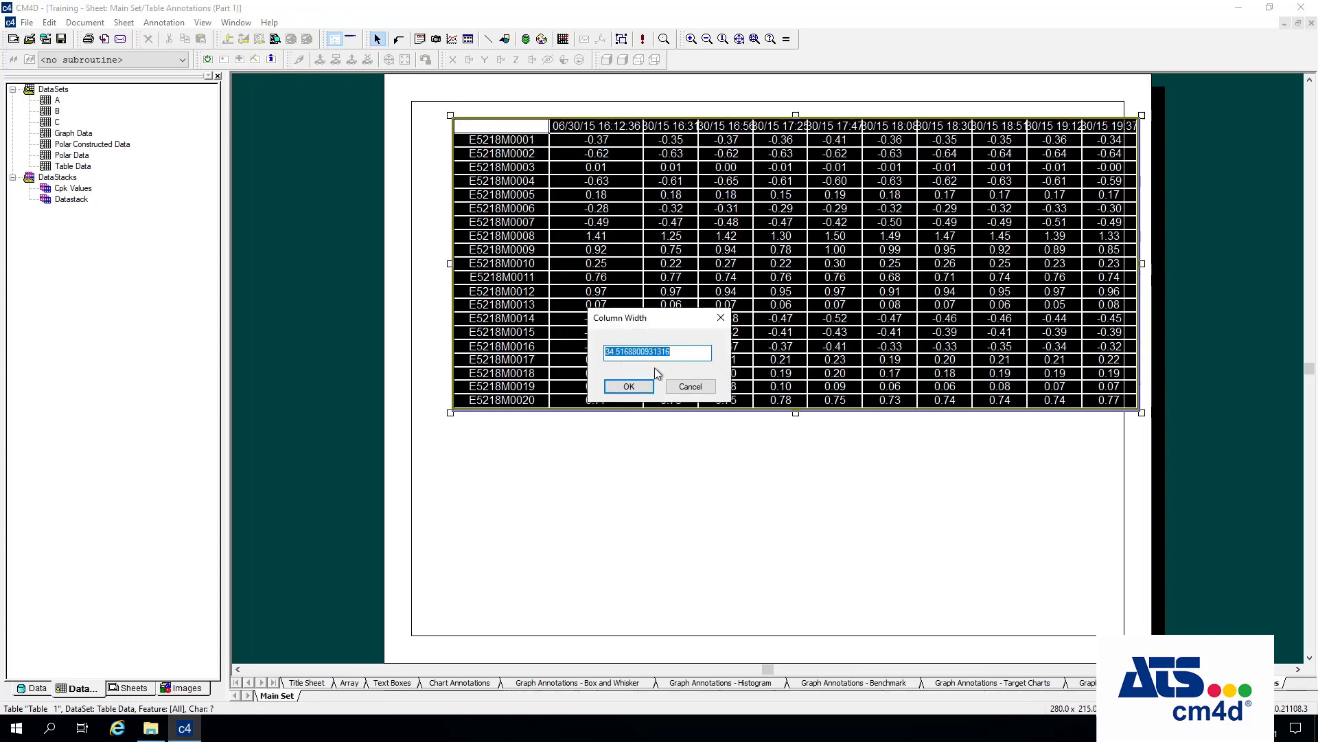
pyautogui.write('30')
pyautogui.click(628, 386)
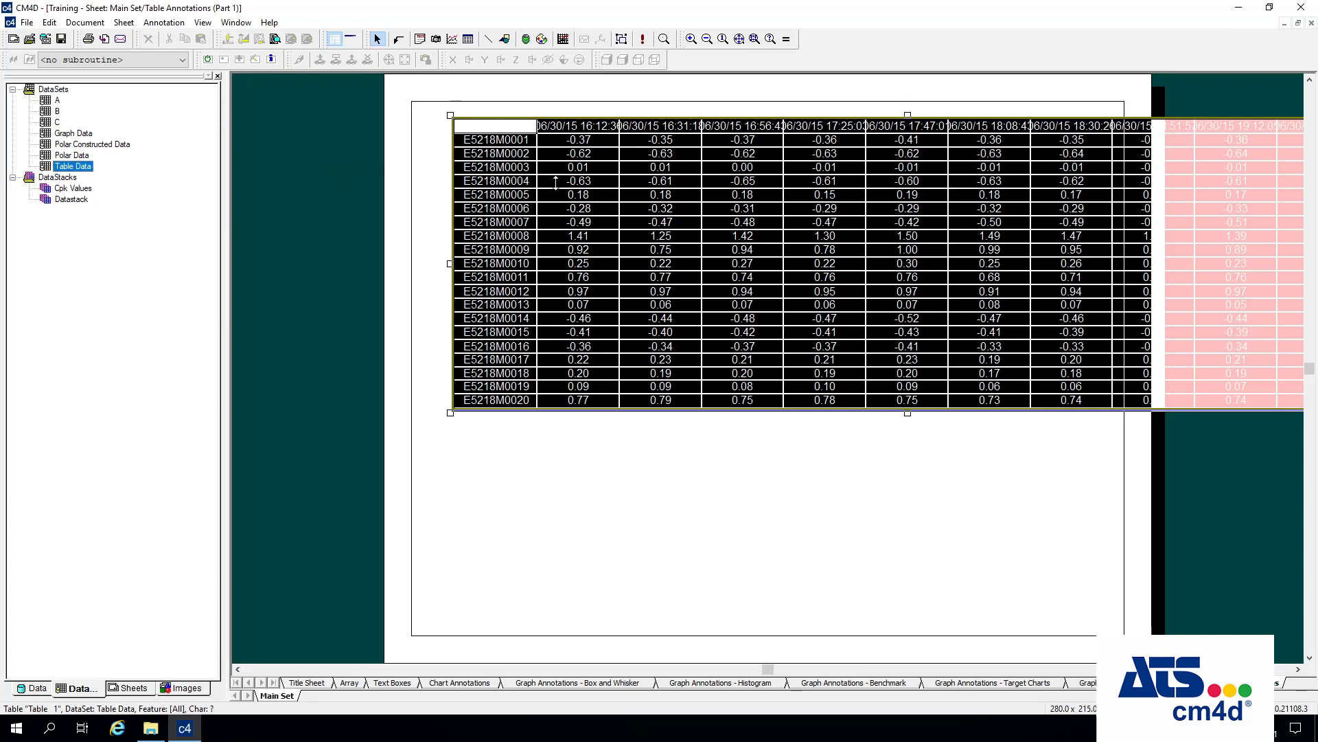
# - Set the column width of the whole table to 15 and leave the table's edit mode
pyautogui.rightClick(643, 178)
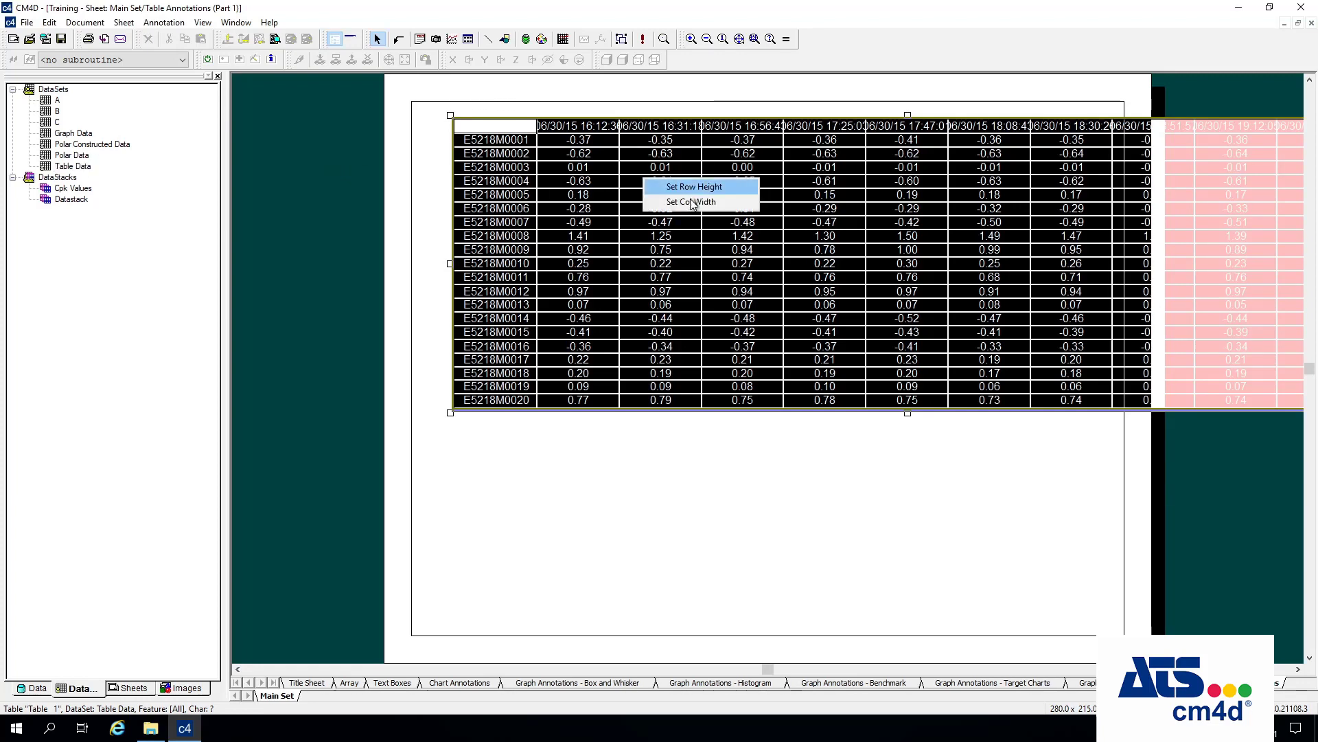
pyautogui.click(691, 202)
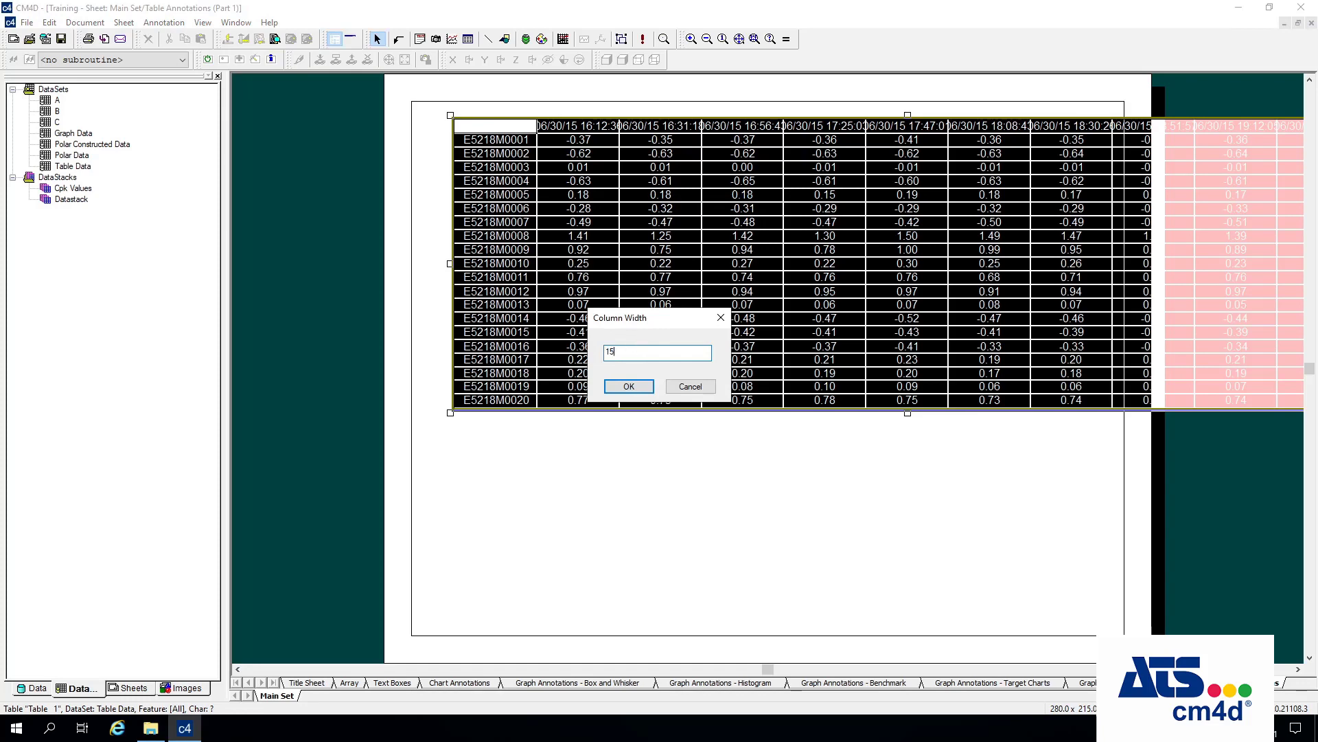
pyautogui.click(639, 386)
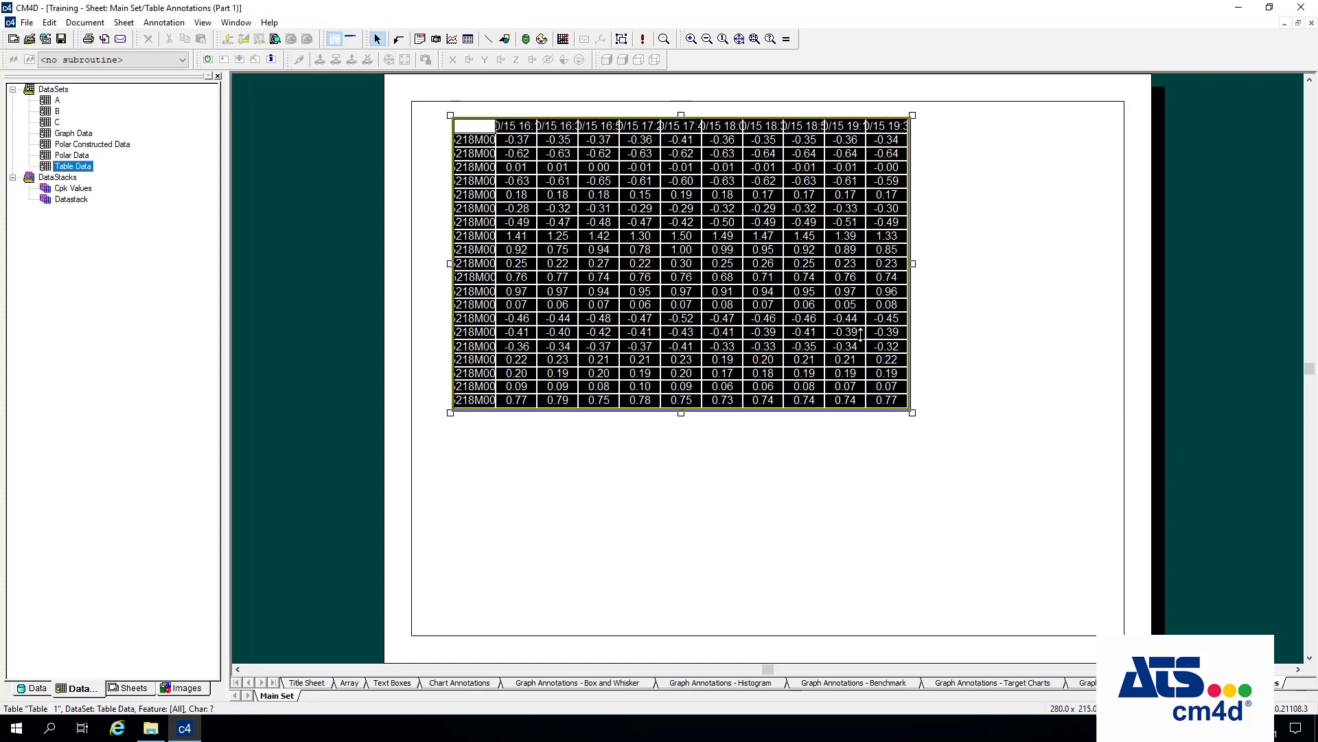
pyautogui.click(966, 302)
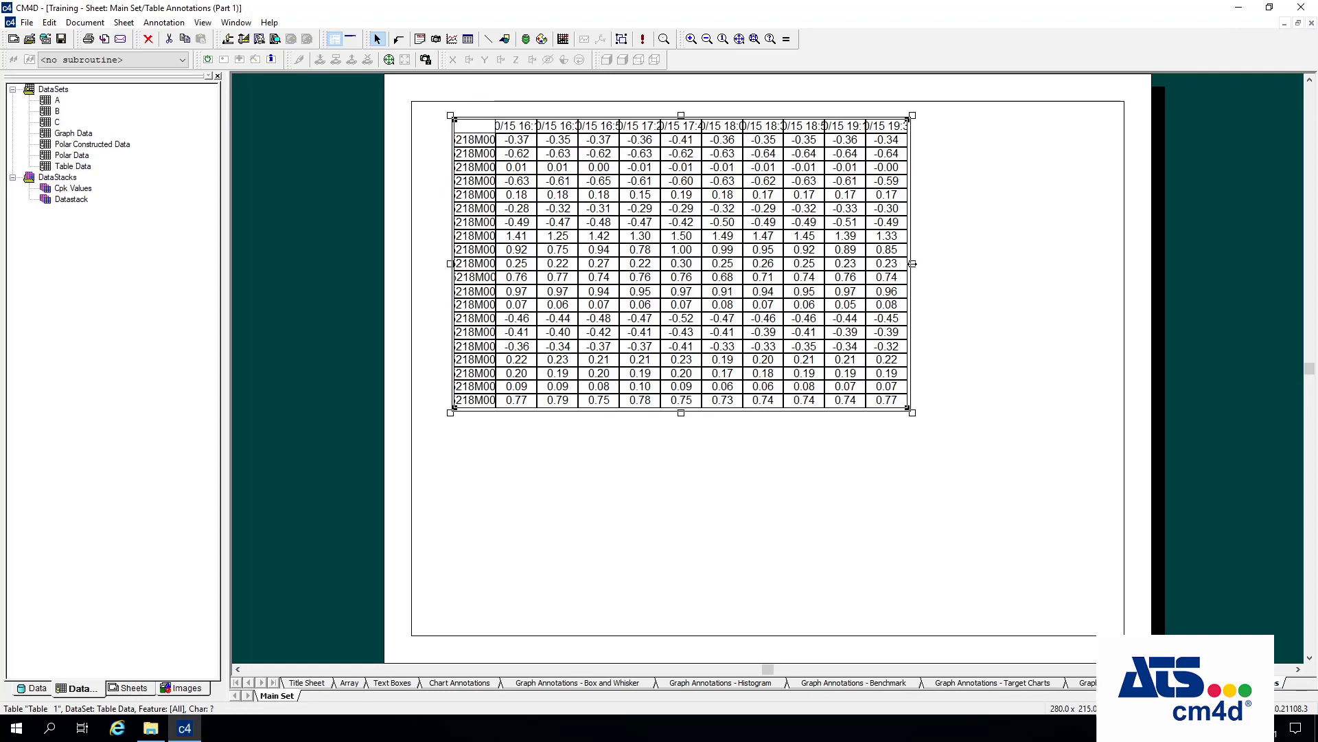
# - Stretch the table annotation nearly to the sheet's right border, and widen its feature label column to fit the full feature names
pyautogui.moveTo(913, 263); pyautogui.dragTo(1100, 287)
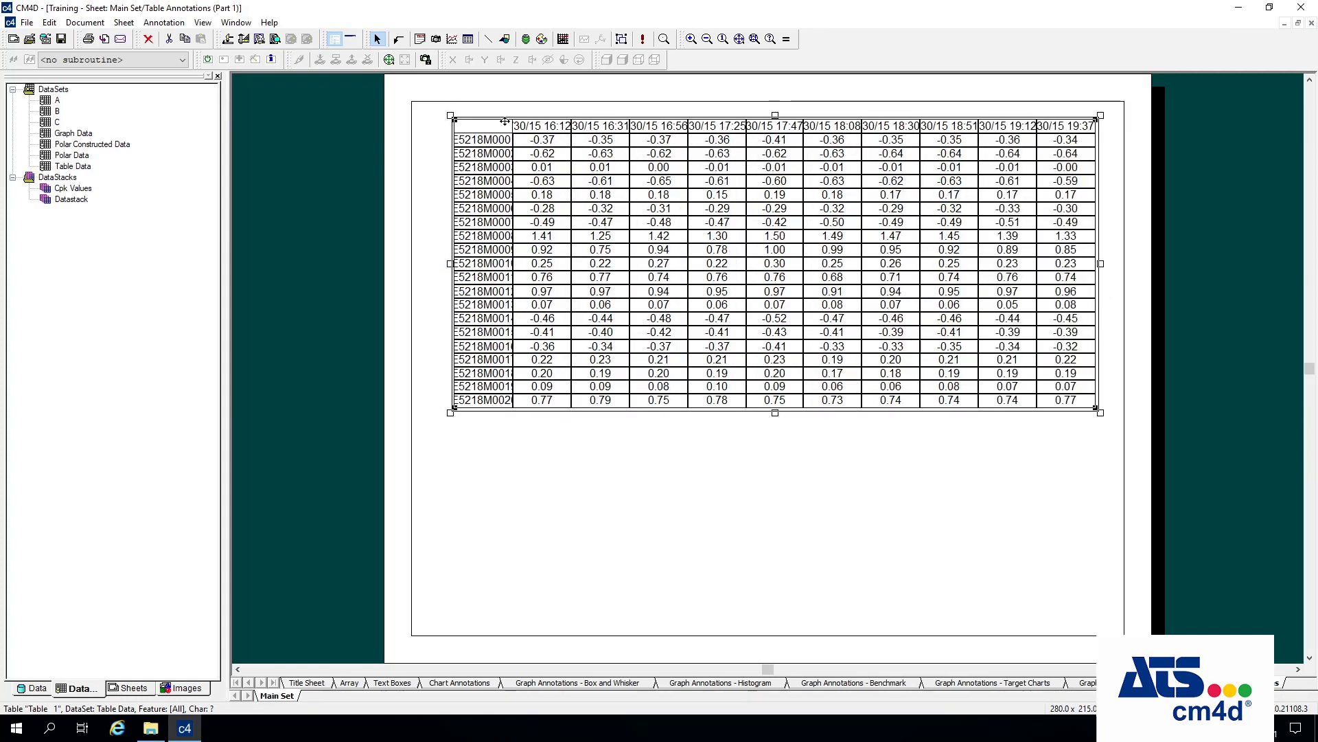
pyautogui.rightClick(518, 163)
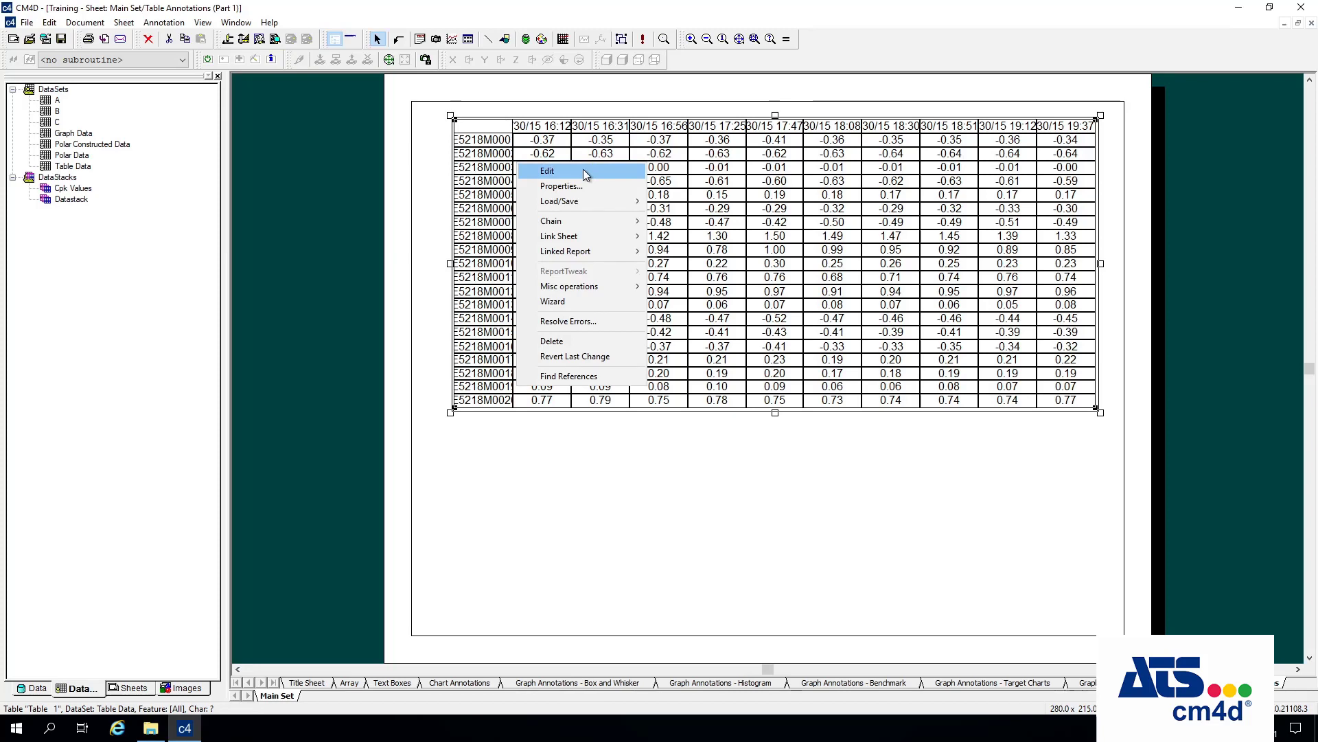
pyautogui.click(583, 170)
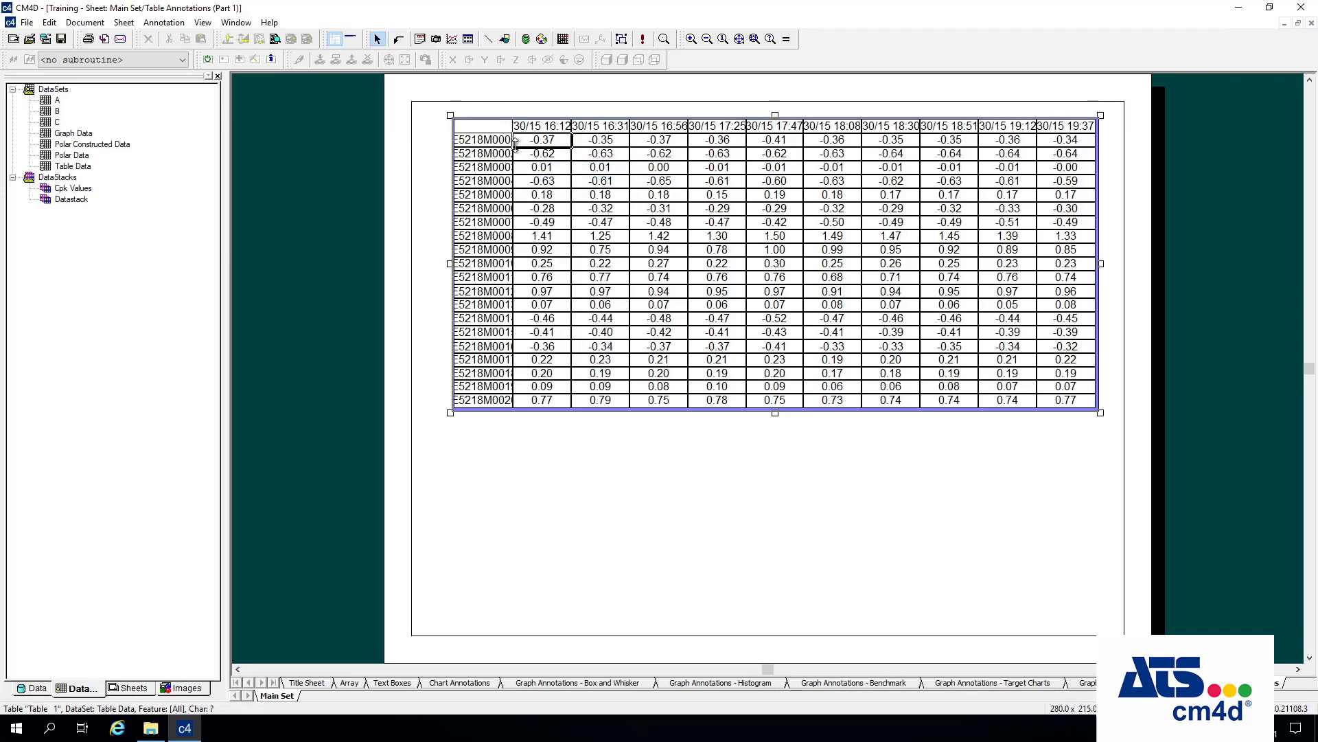
pyautogui.moveTo(512, 139); pyautogui.dragTo(543, 150)
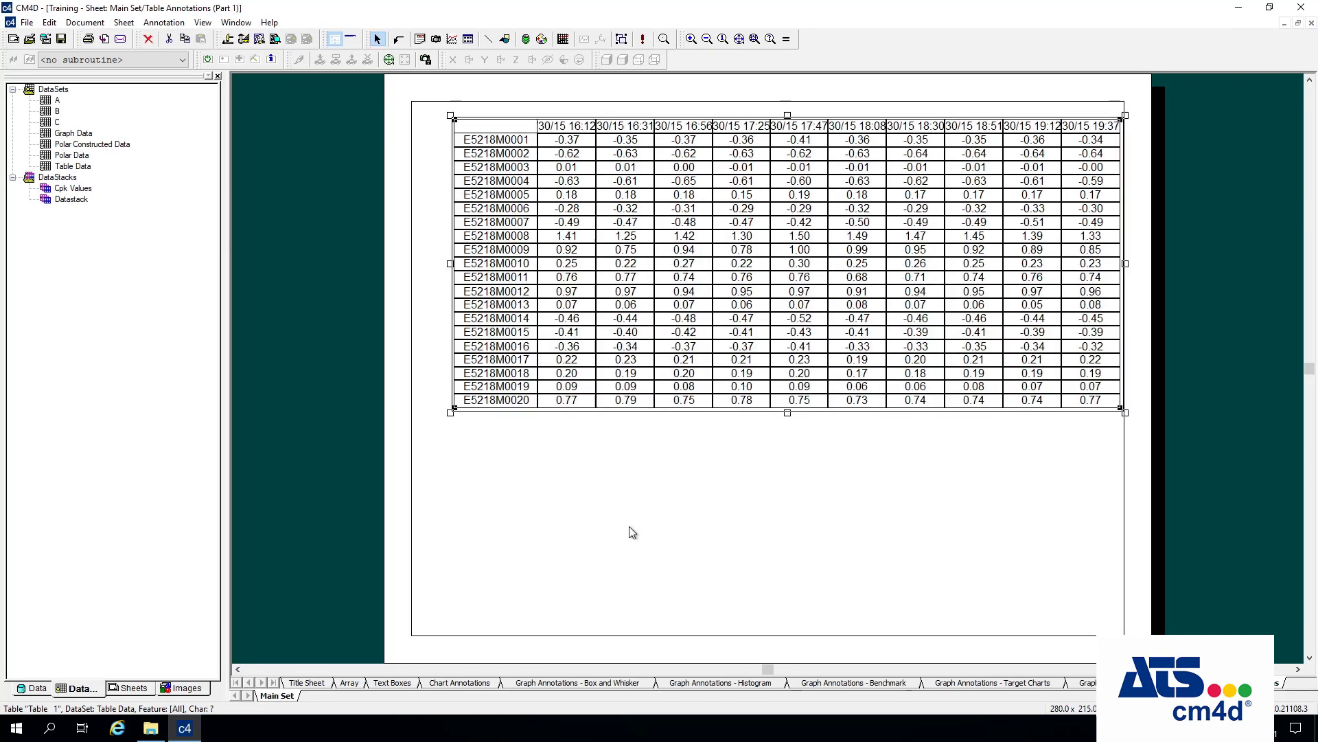
# - Turn off the display of row headers and column headers in the table annotation's table setup
pyautogui.click(629, 526)
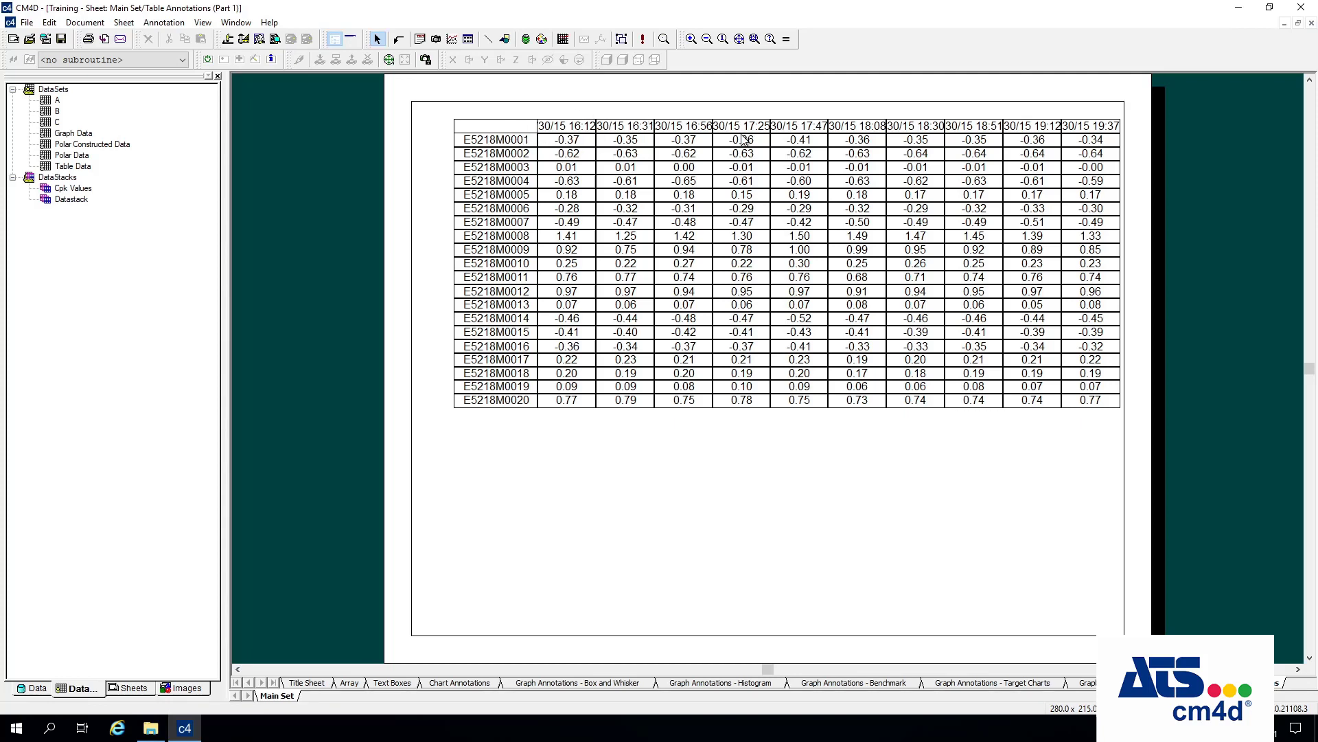
pyautogui.rightClick(621, 196)
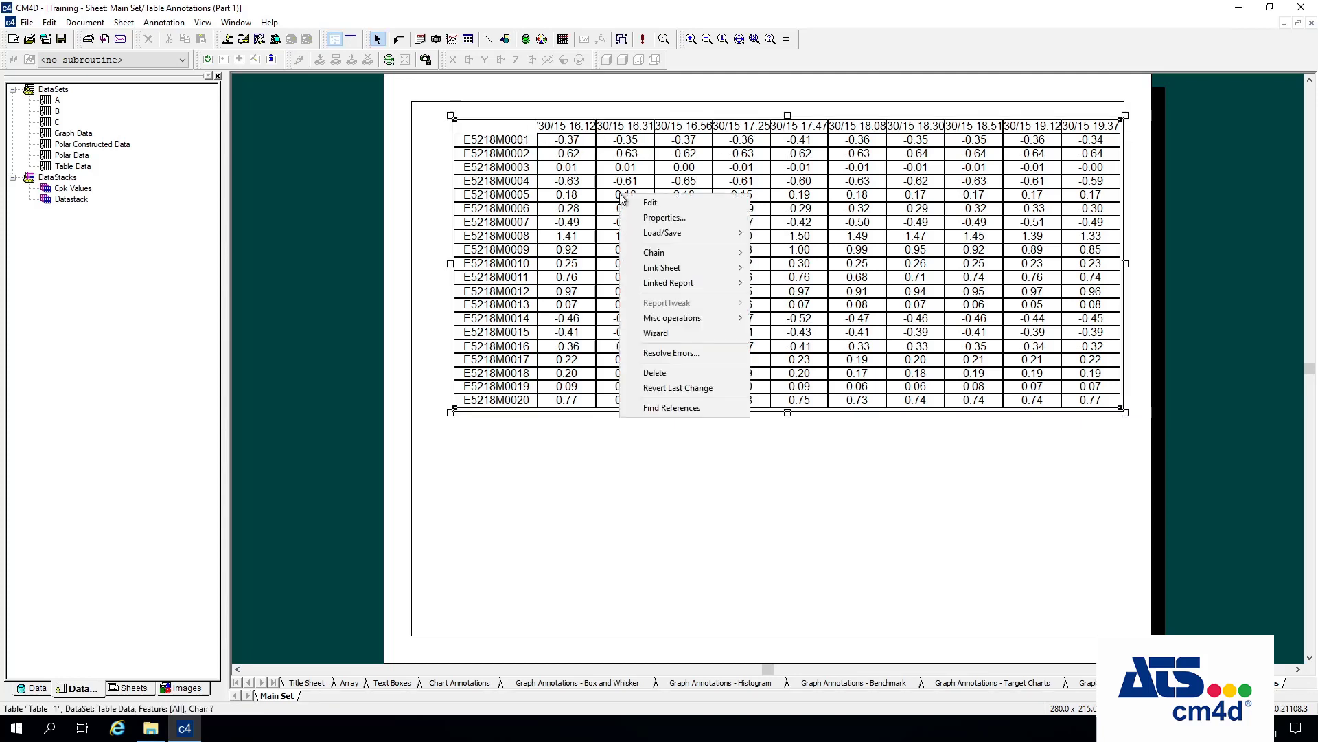
pyautogui.click(690, 220)
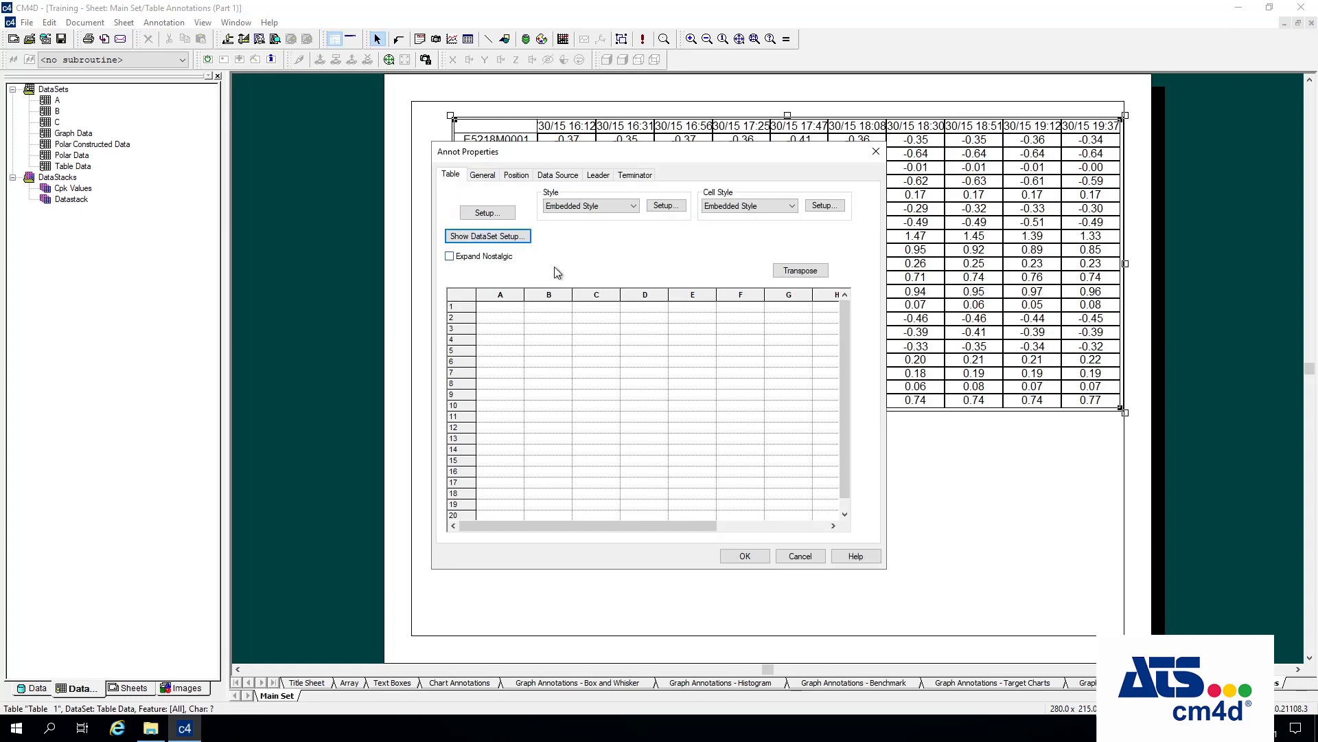
pyautogui.click(503, 213)
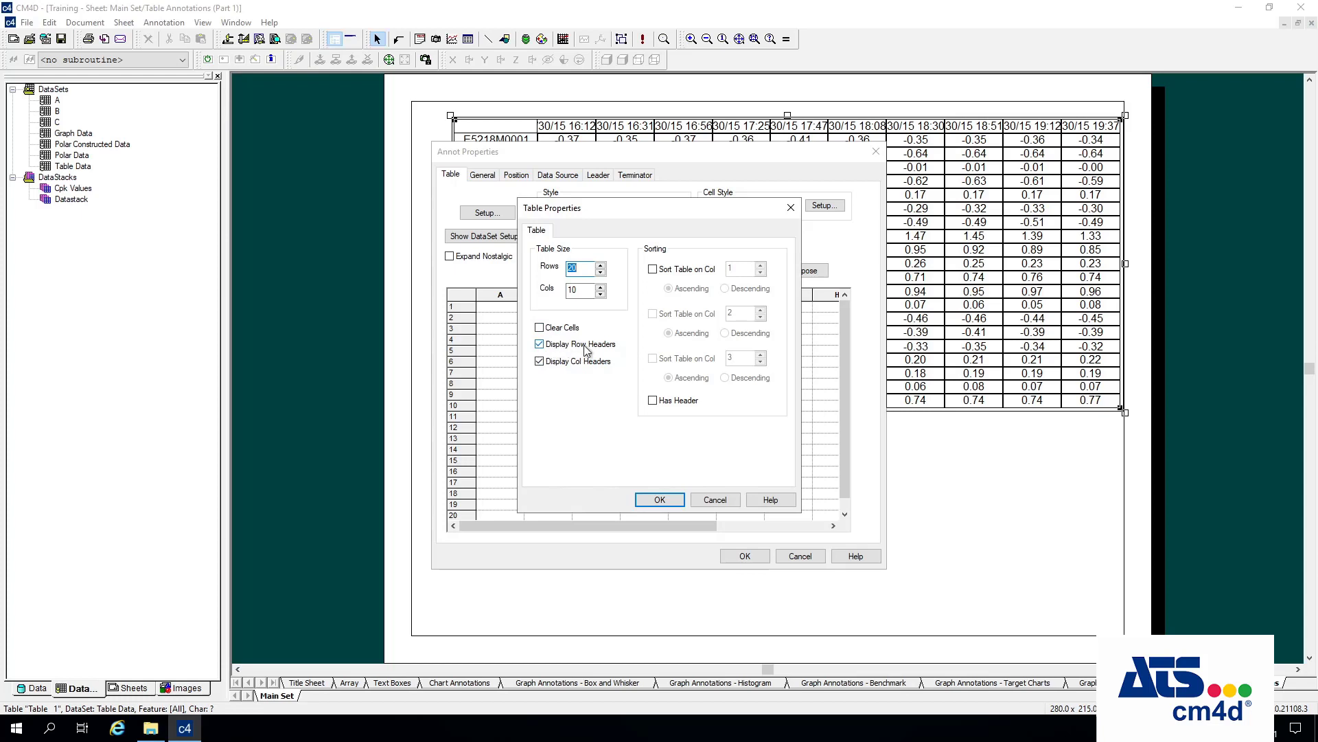
pyautogui.click(539, 344)
pyautogui.click(540, 361)
pyautogui.click(671, 501)
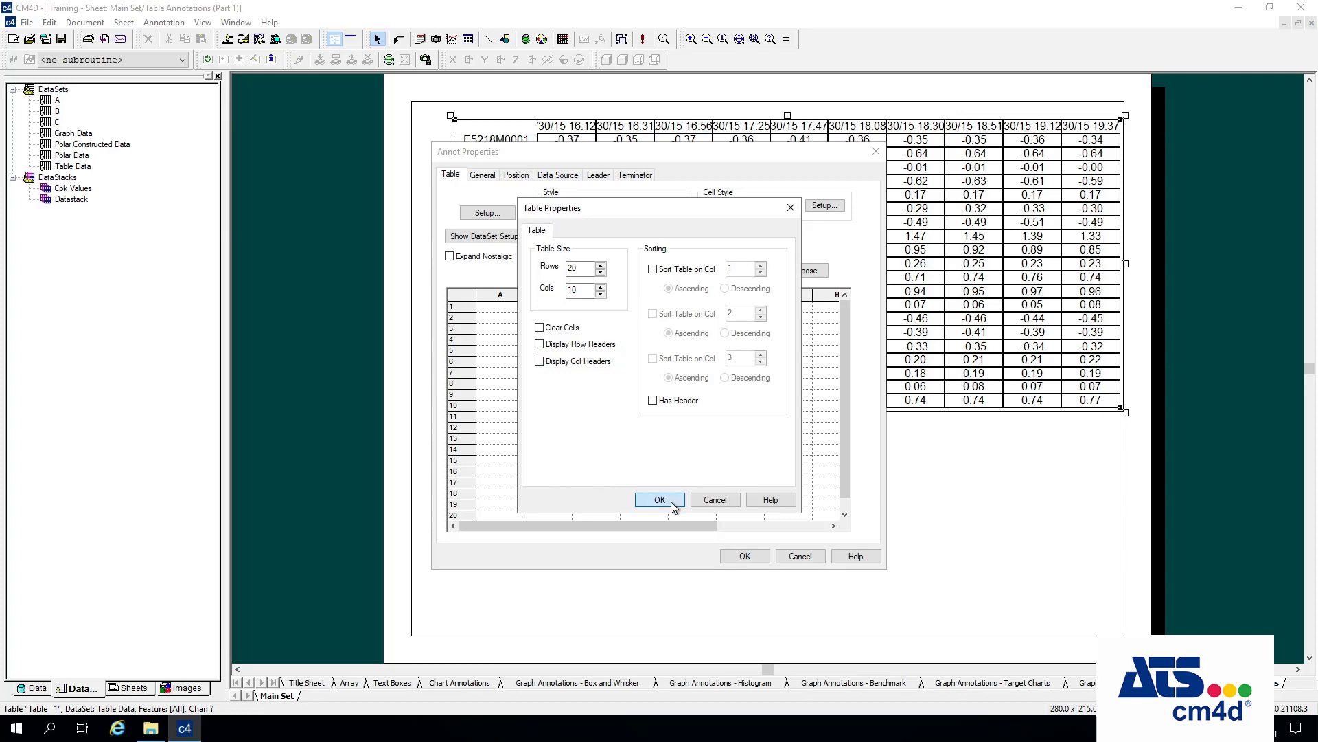
pyautogui.click(761, 559)
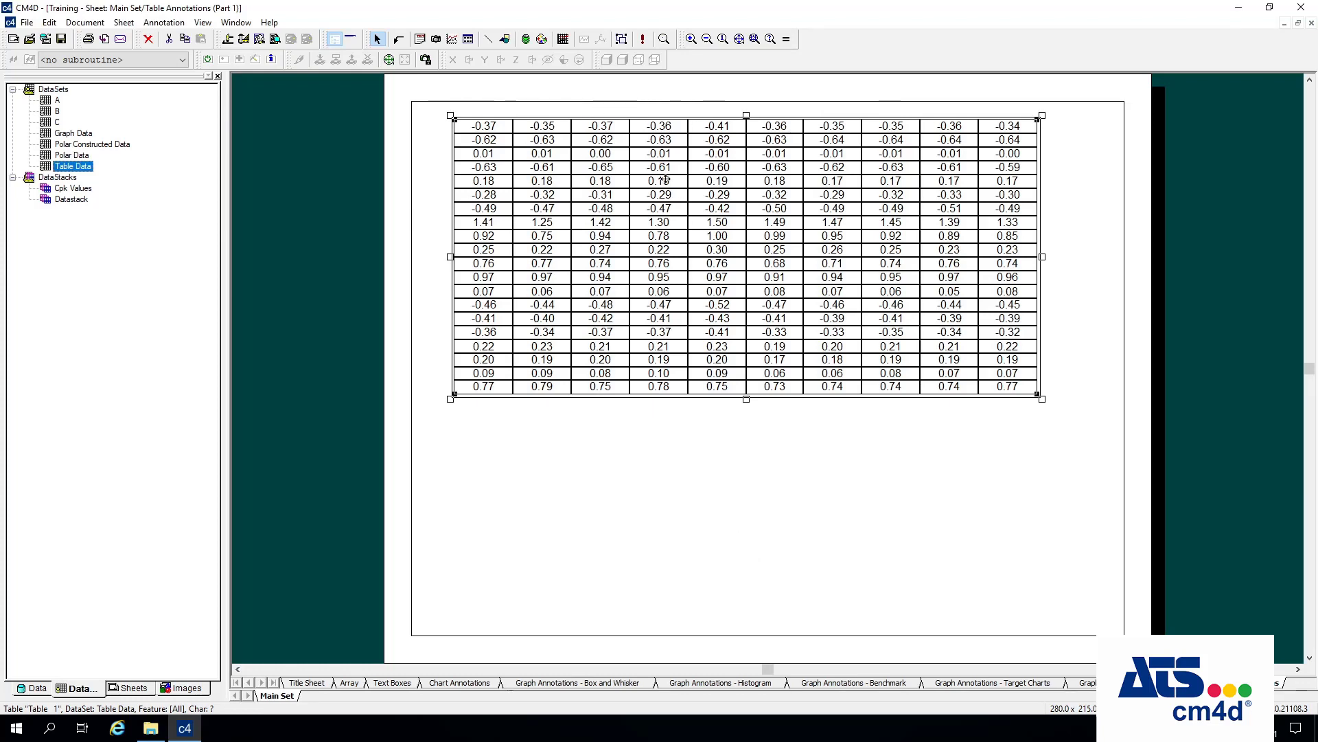
pyautogui.click(661, 213)
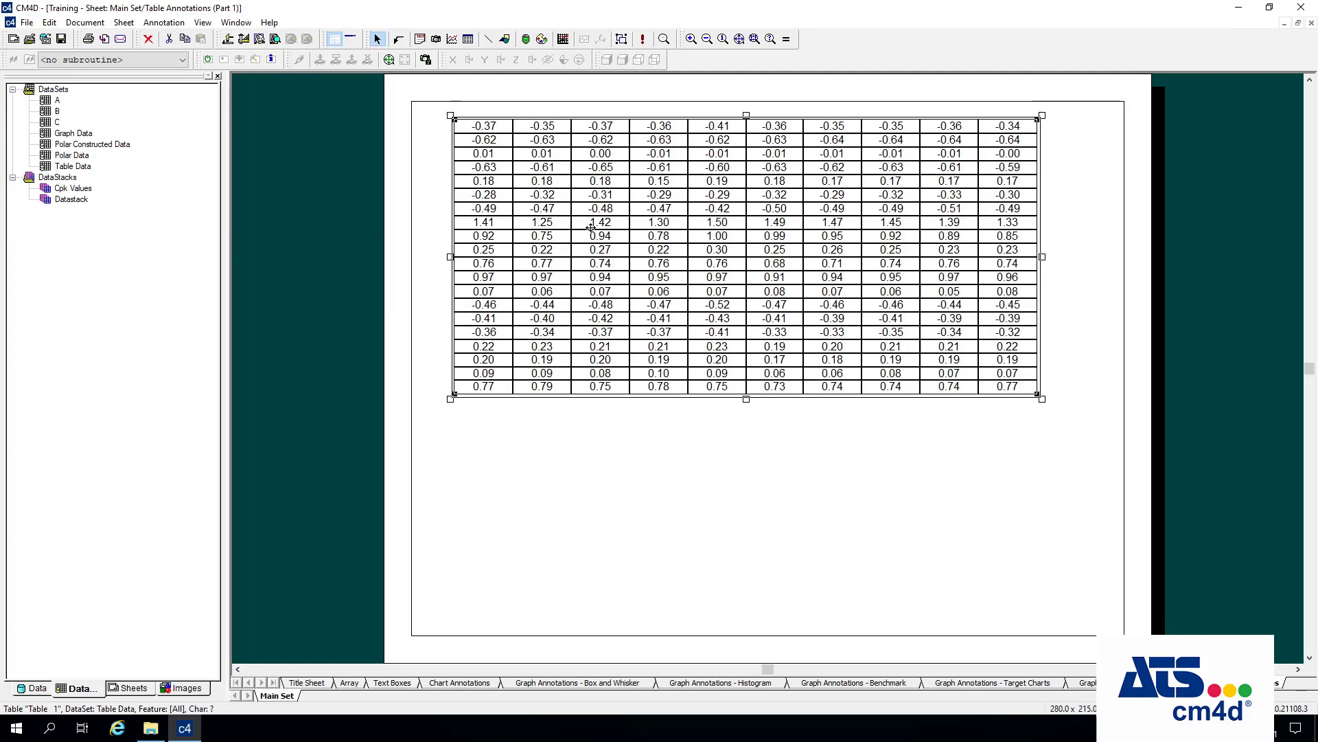
pyautogui.rightClick(705, 180)
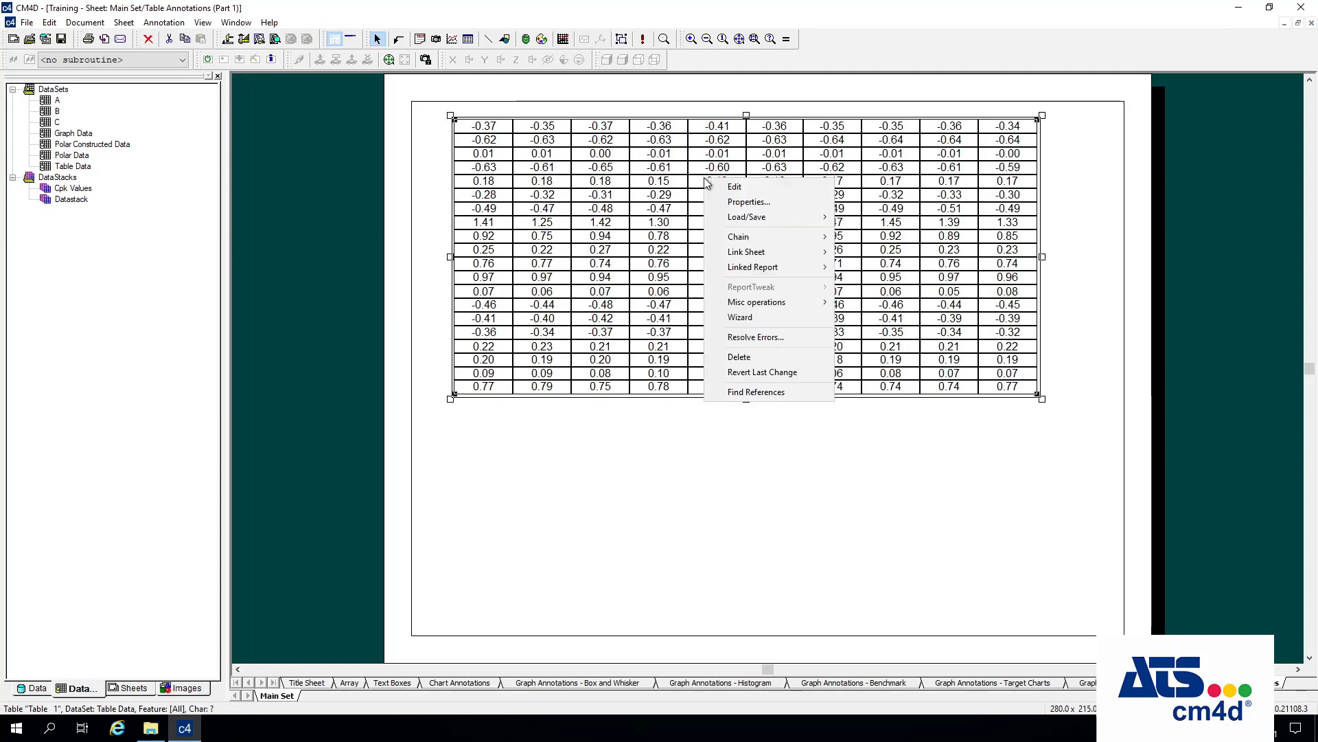
pyautogui.click(645, 486)
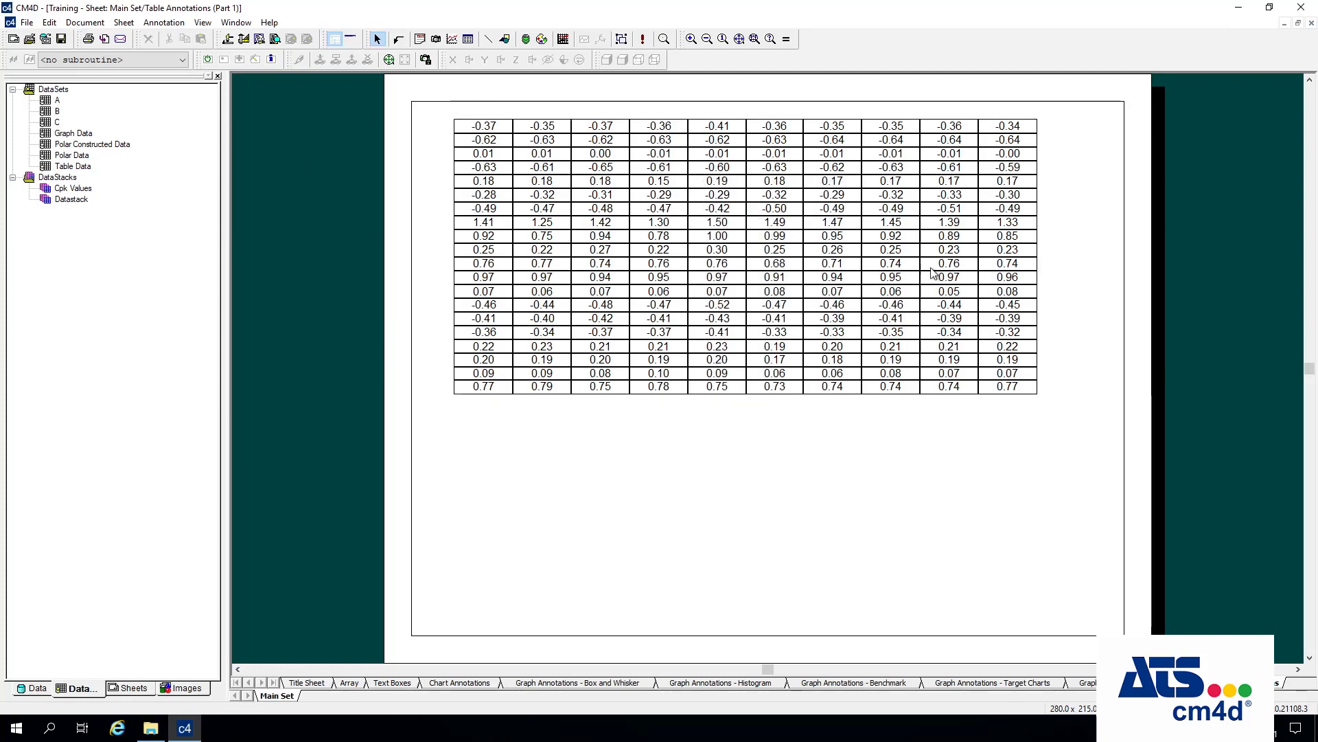
# - Move the table annotation a little down and to the right on the sheet
pyautogui.moveTo(719, 348); pyautogui.dragTo(725, 342)
pyautogui.moveTo(767, 219); pyautogui.dragTo(769, 263)
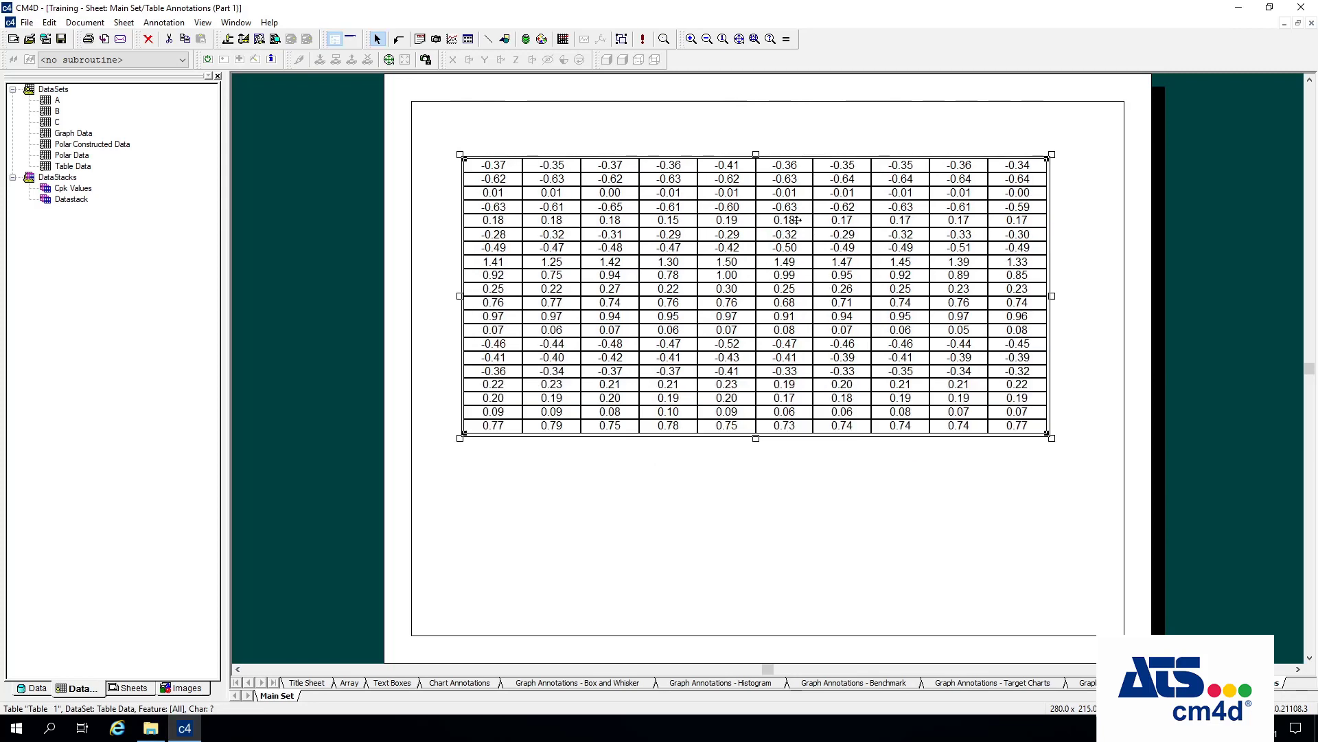
# - In the table annotation's DataSet setup, enable showing the table as a DataSet
pyautogui.rightClick(731, 195)
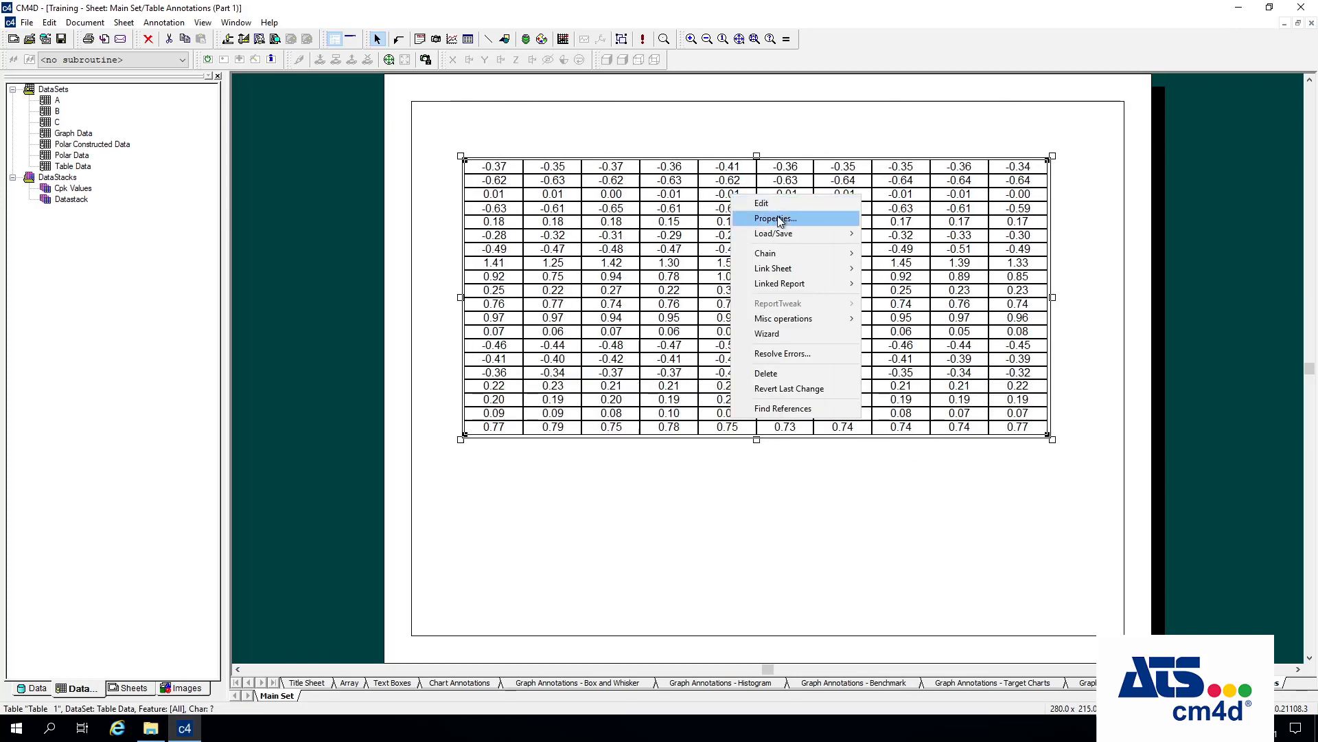
pyautogui.click(779, 218)
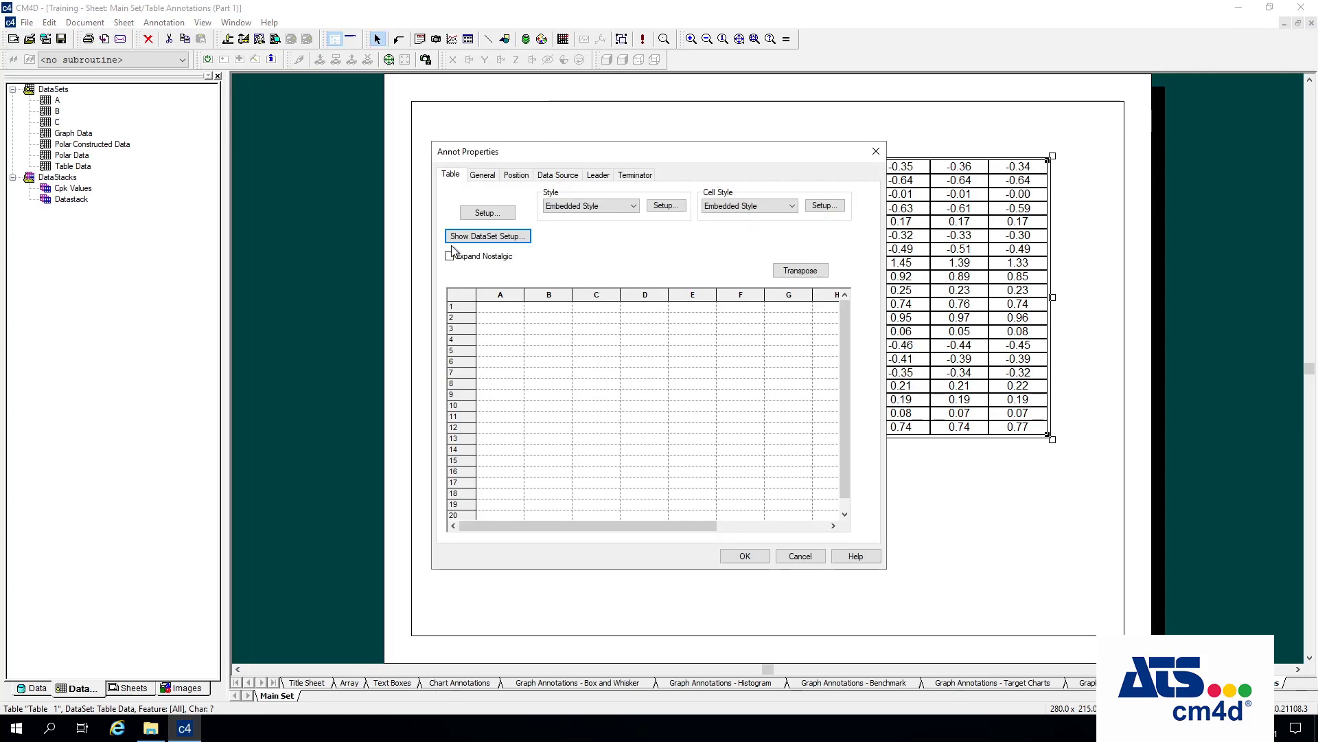
pyautogui.click(500, 238)
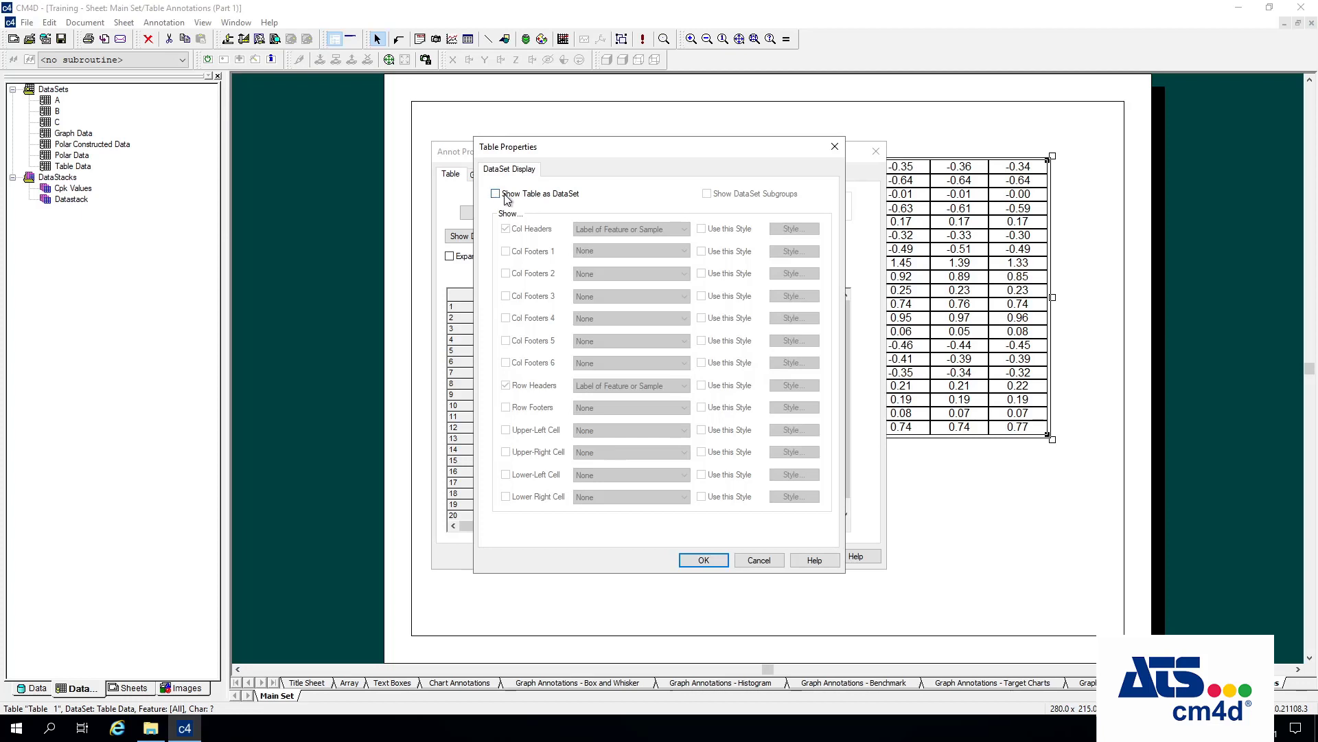
pyautogui.click(495, 195)
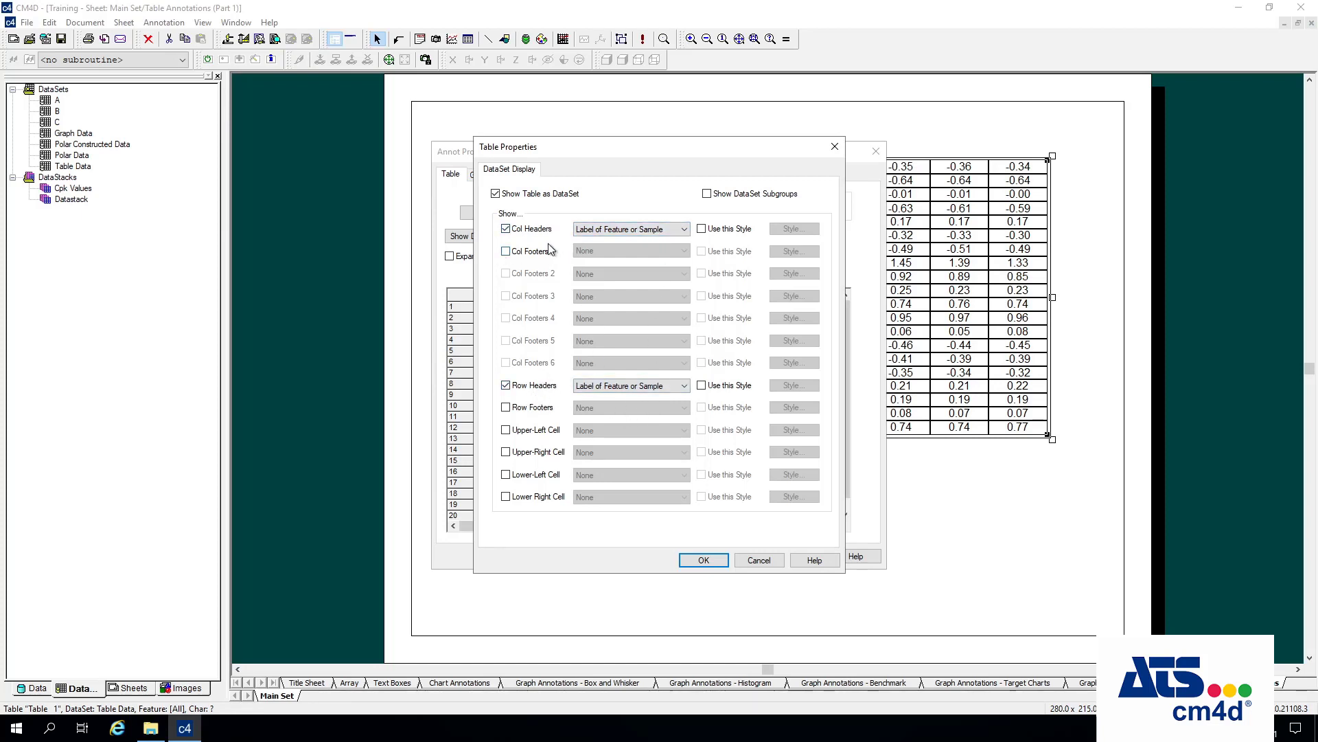
# - Enable Col Footers 1 with Count of Event Conformers and apply the DataSet display settings to the table annotation
pyautogui.click(506, 251)
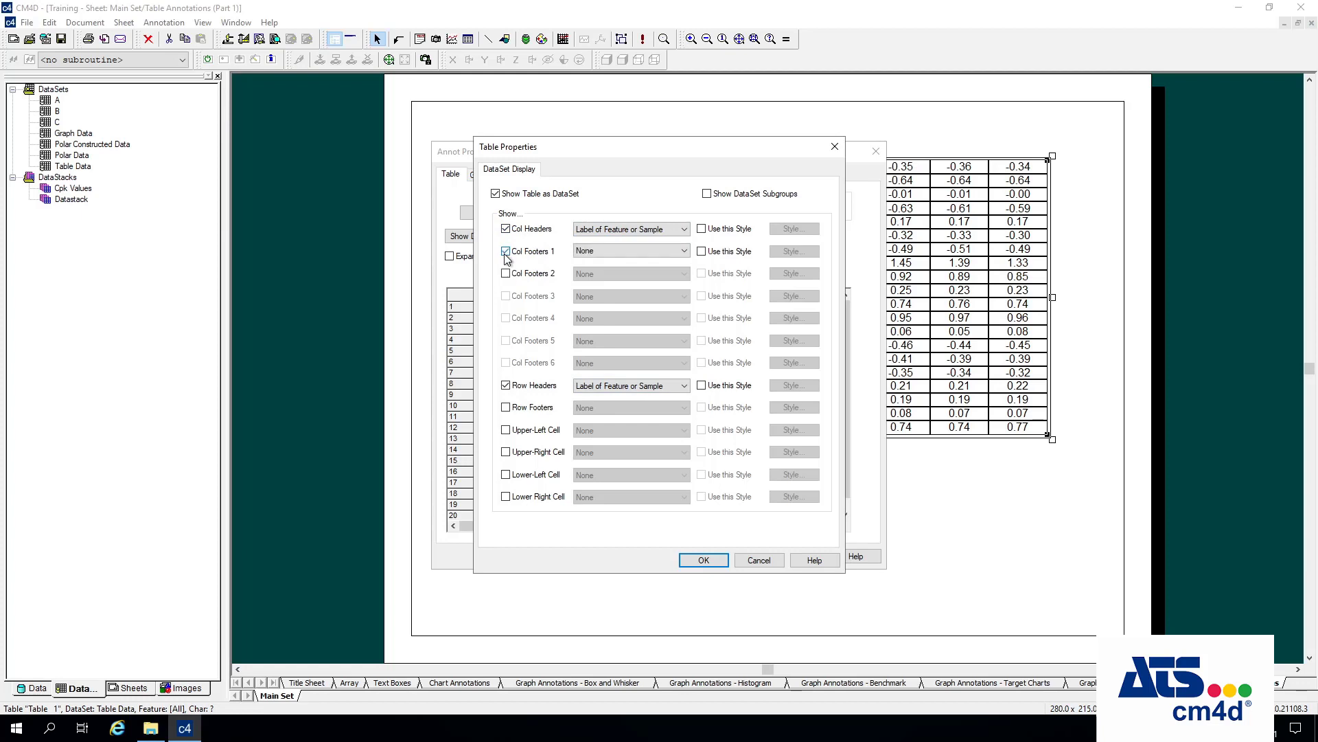
pyautogui.click(620, 251)
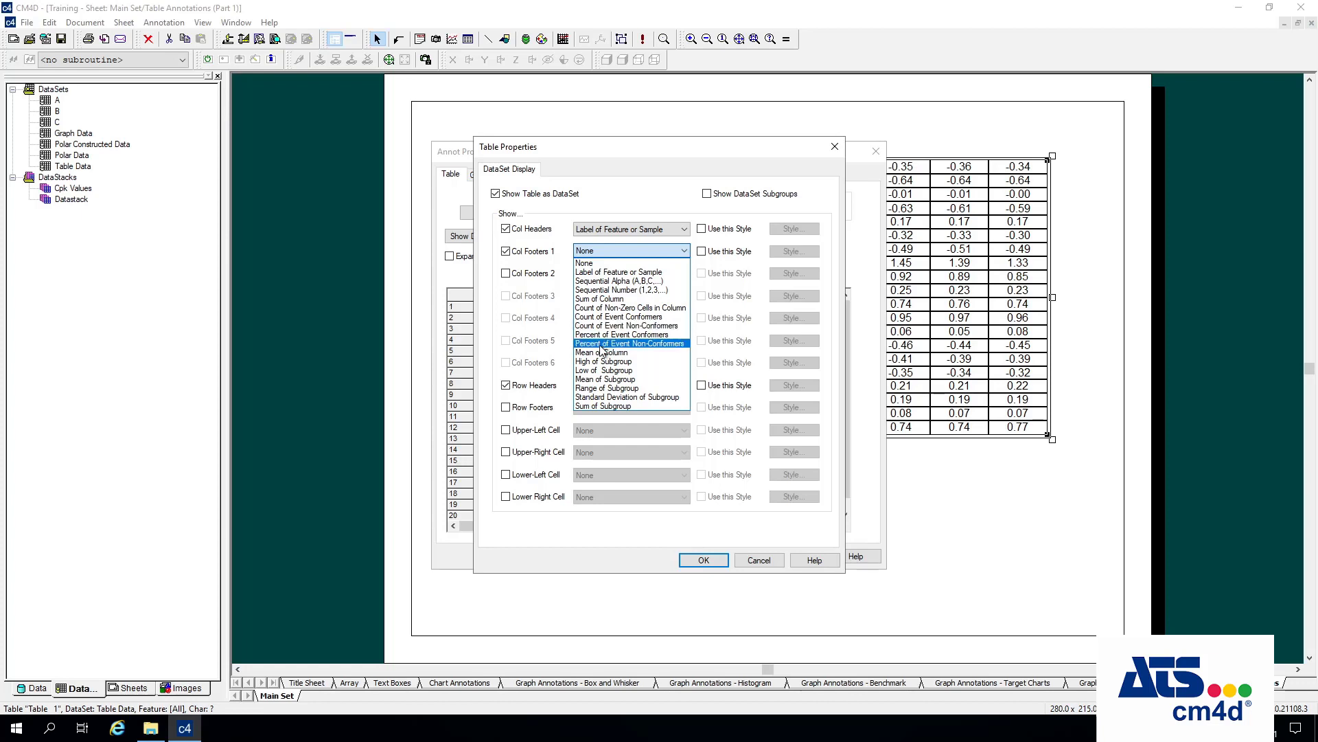
pyautogui.click(701, 562)
pyautogui.click(595, 252)
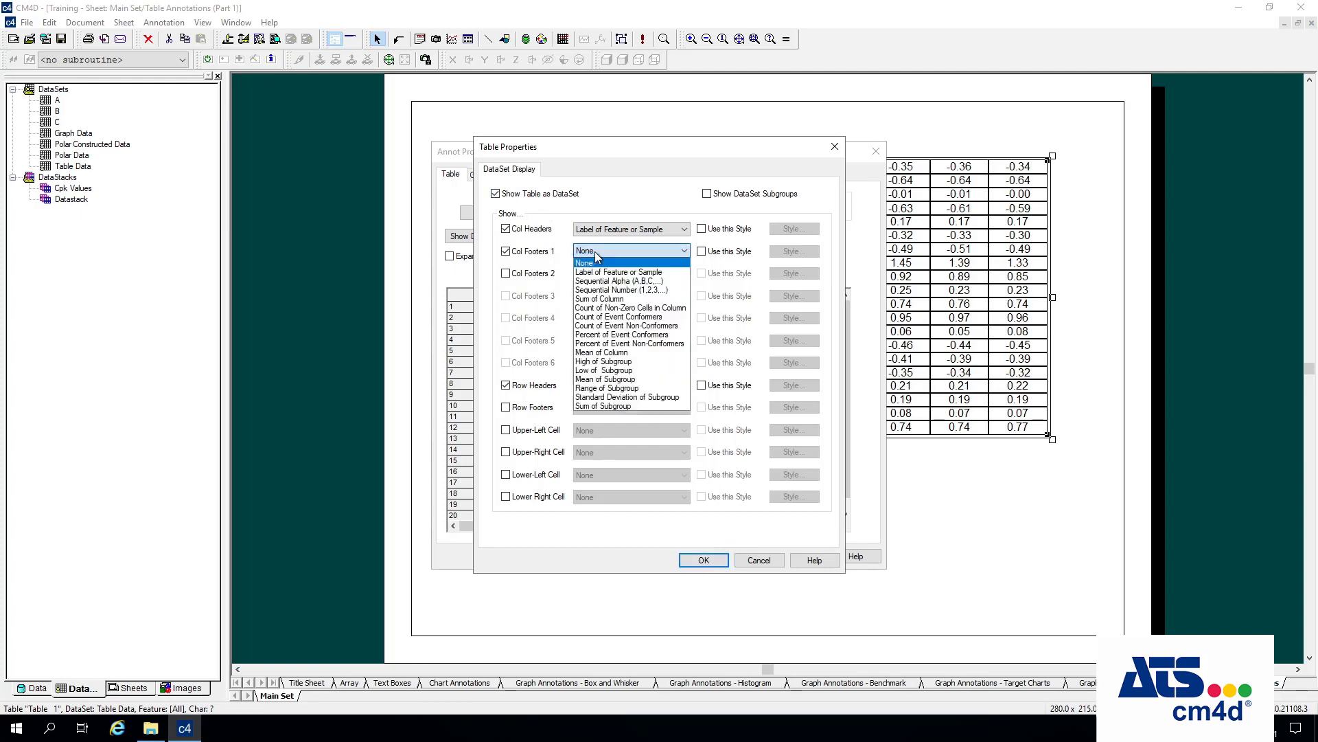
pyautogui.click(645, 317)
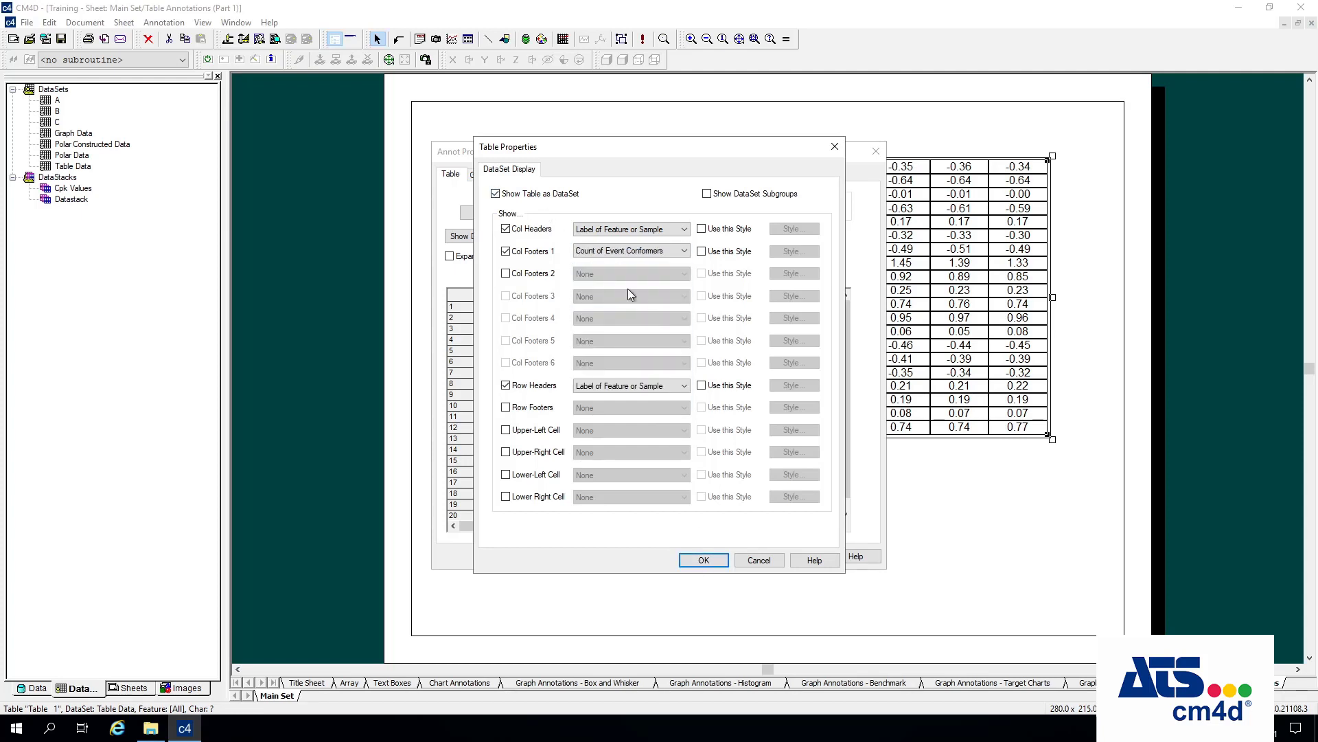
pyautogui.click(703, 561)
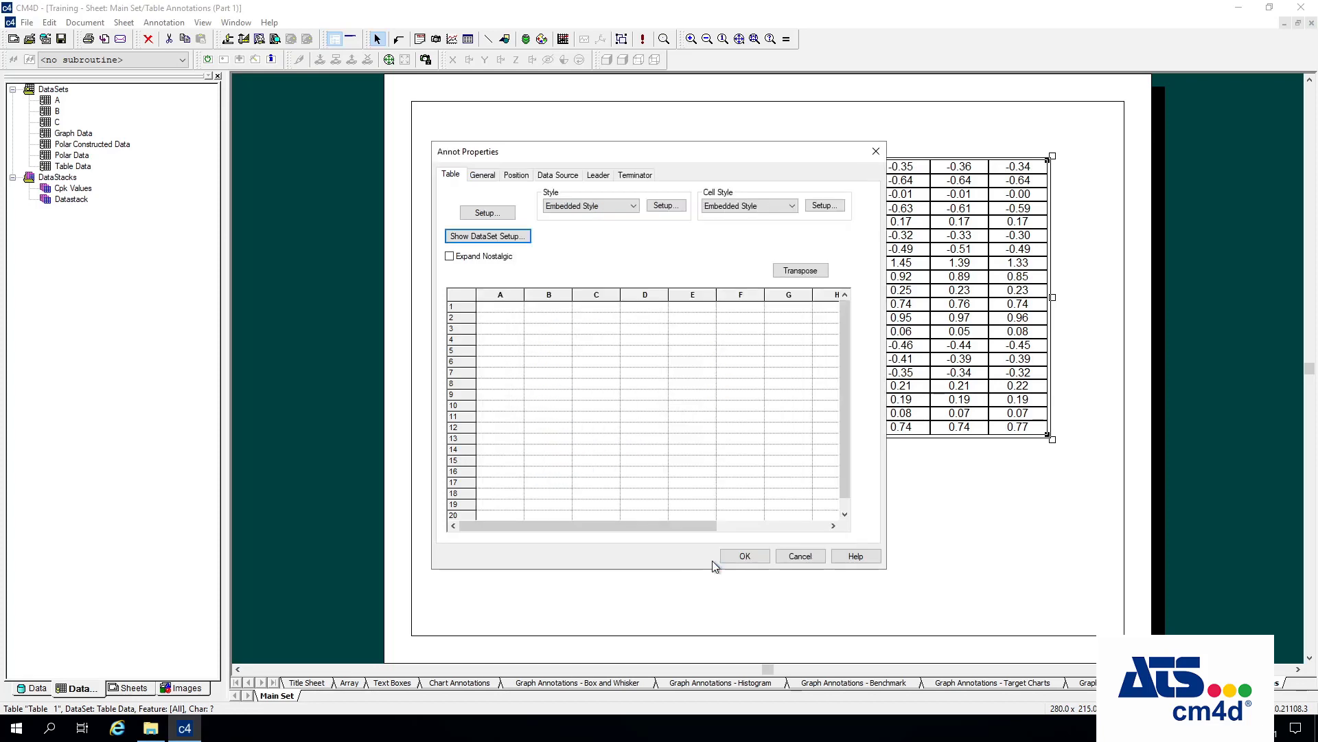
pyautogui.click(745, 557)
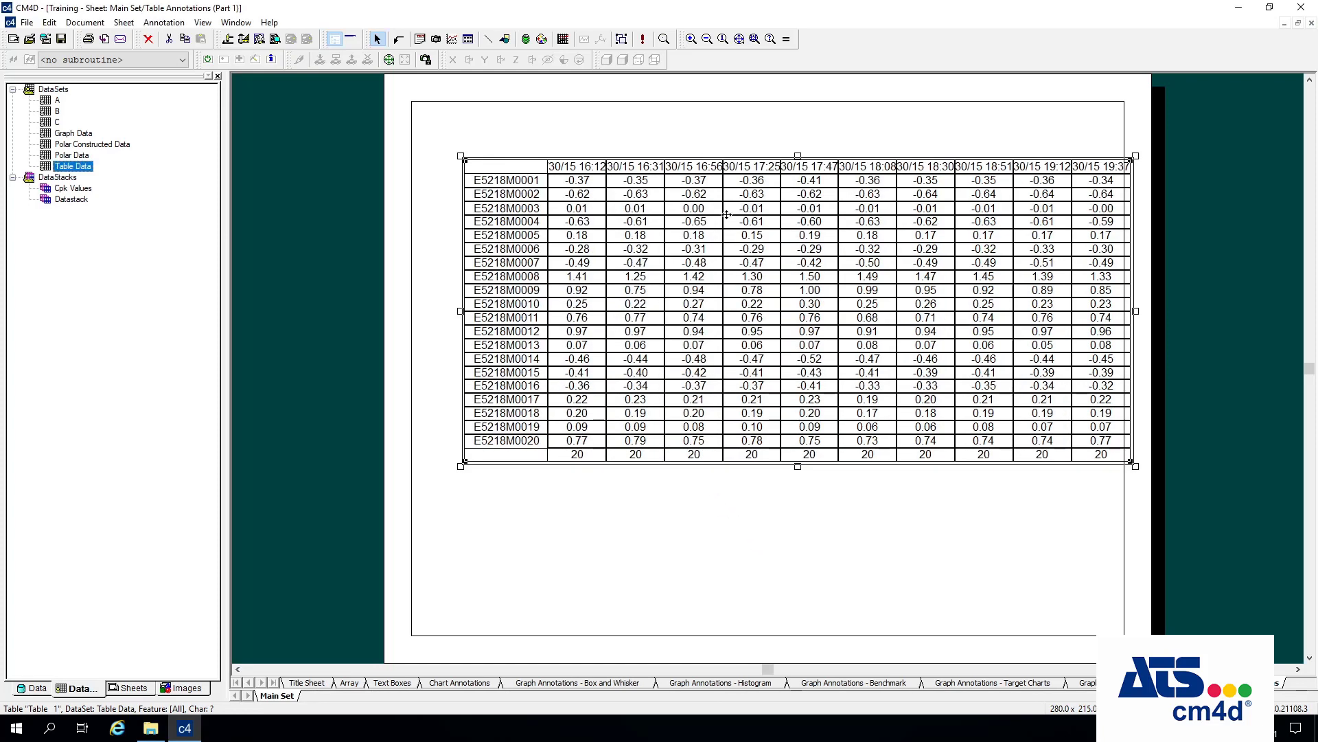
# - Move the table annotation left and slightly up so it fits within the sheet border, and deselect it
pyautogui.moveTo(727, 214); pyautogui.dragTo(699, 203)
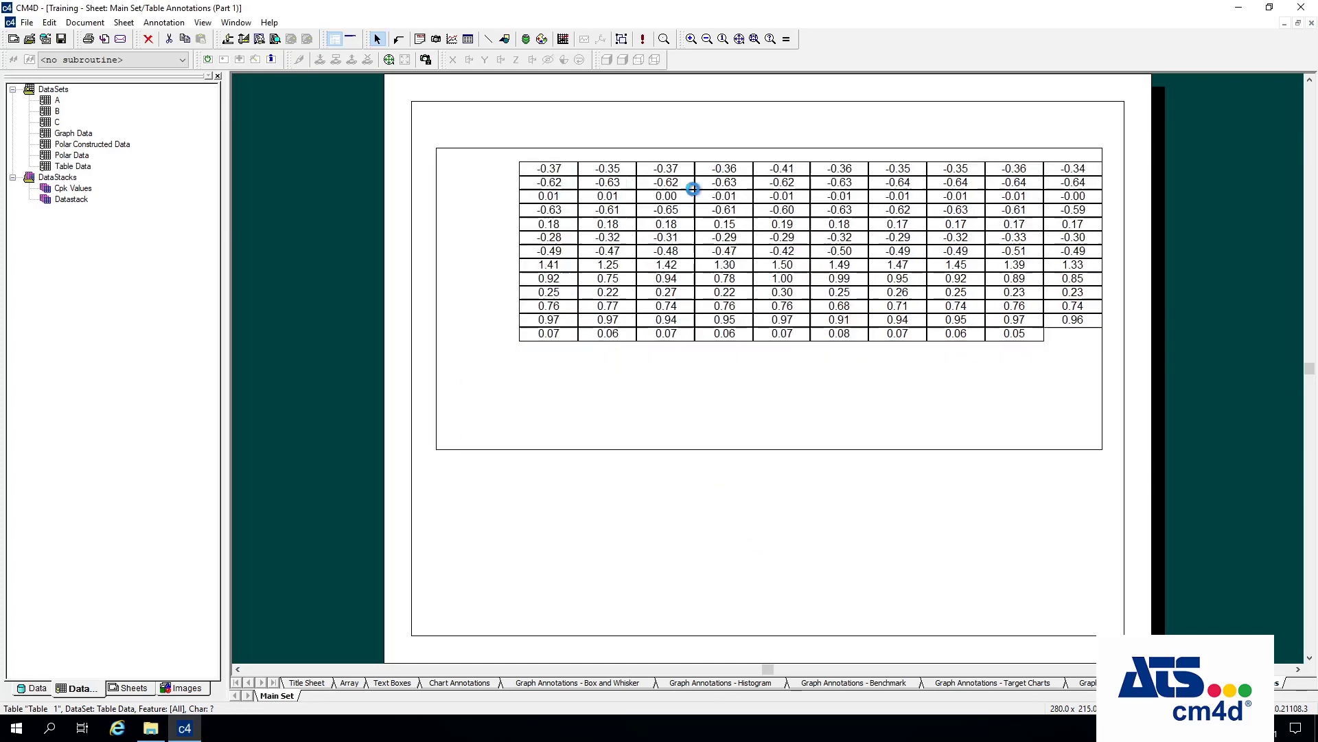
pyautogui.click(579, 472)
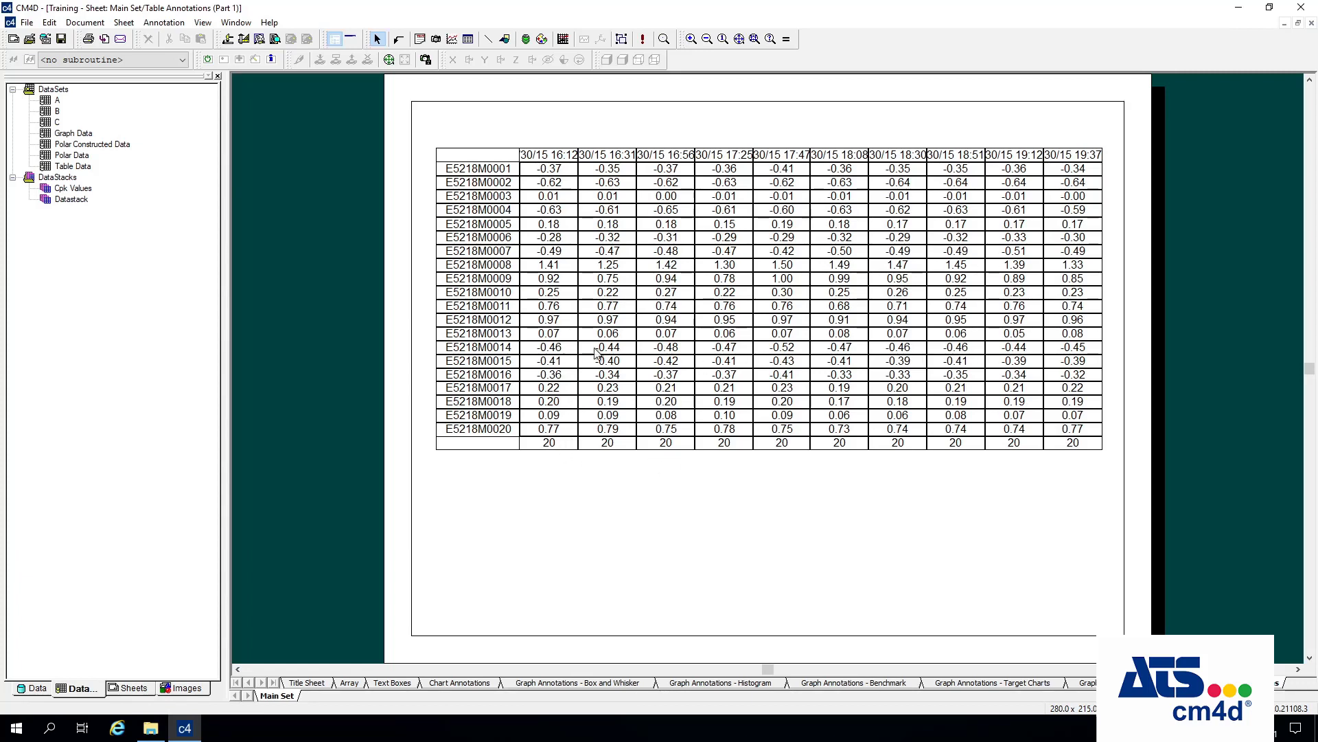
# - Set Trigger 1 of the Table Data DataSet's event to ValueGreaterThanEqualTo with Value 1 of 0
pyautogui.click(77, 167)
pyautogui.rightClick(79, 170)
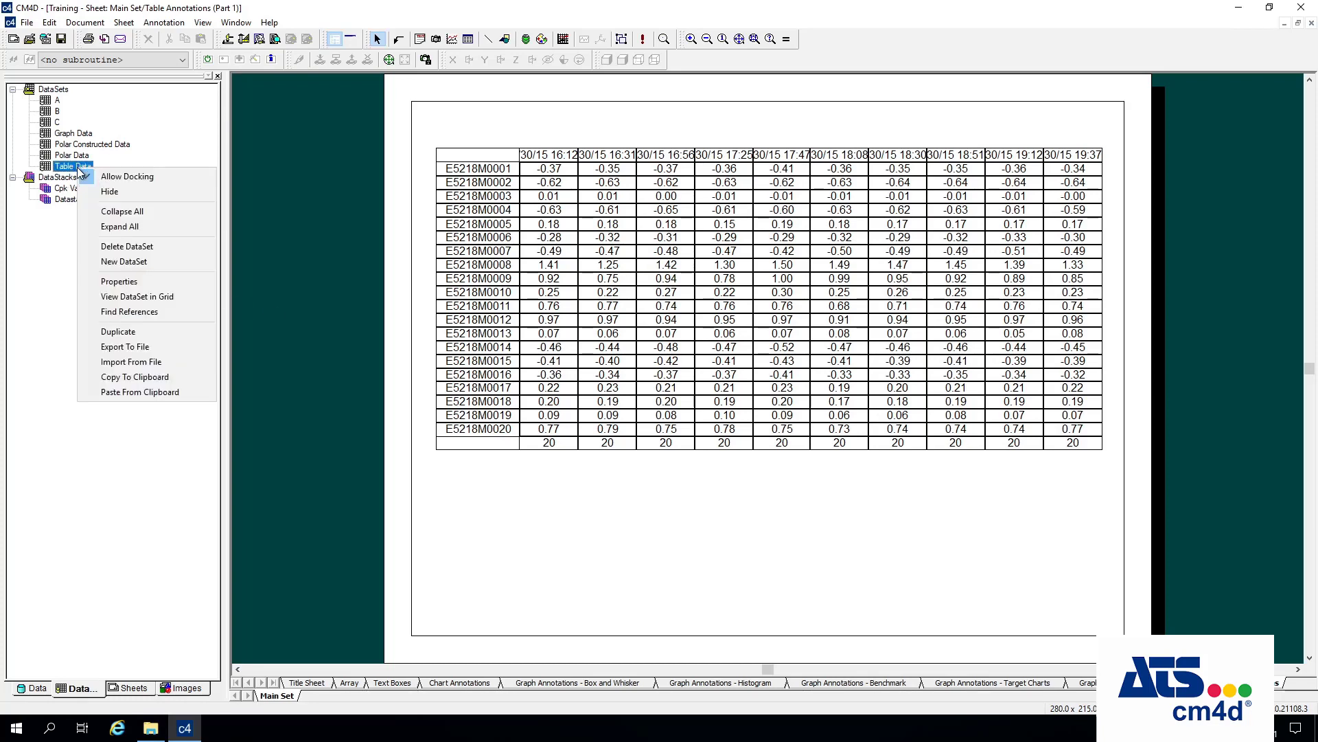
pyautogui.click(135, 282)
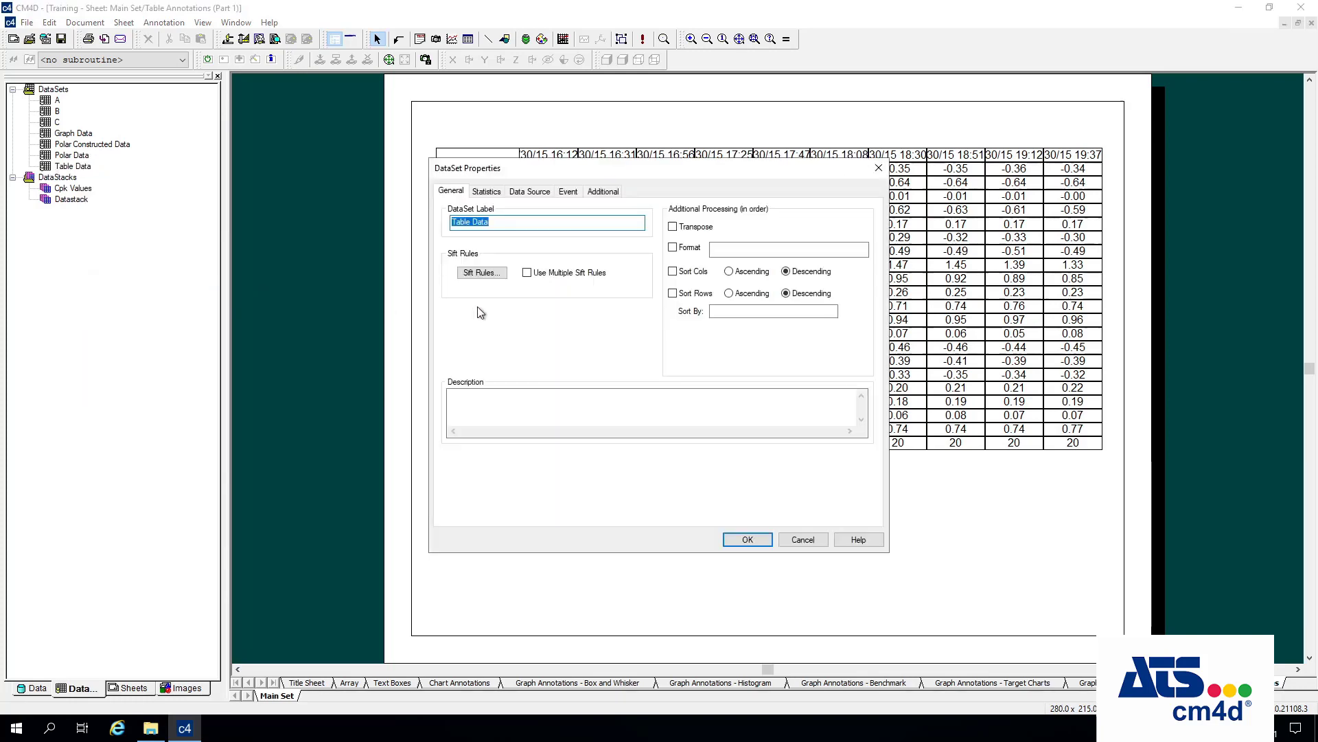
pyautogui.click(568, 193)
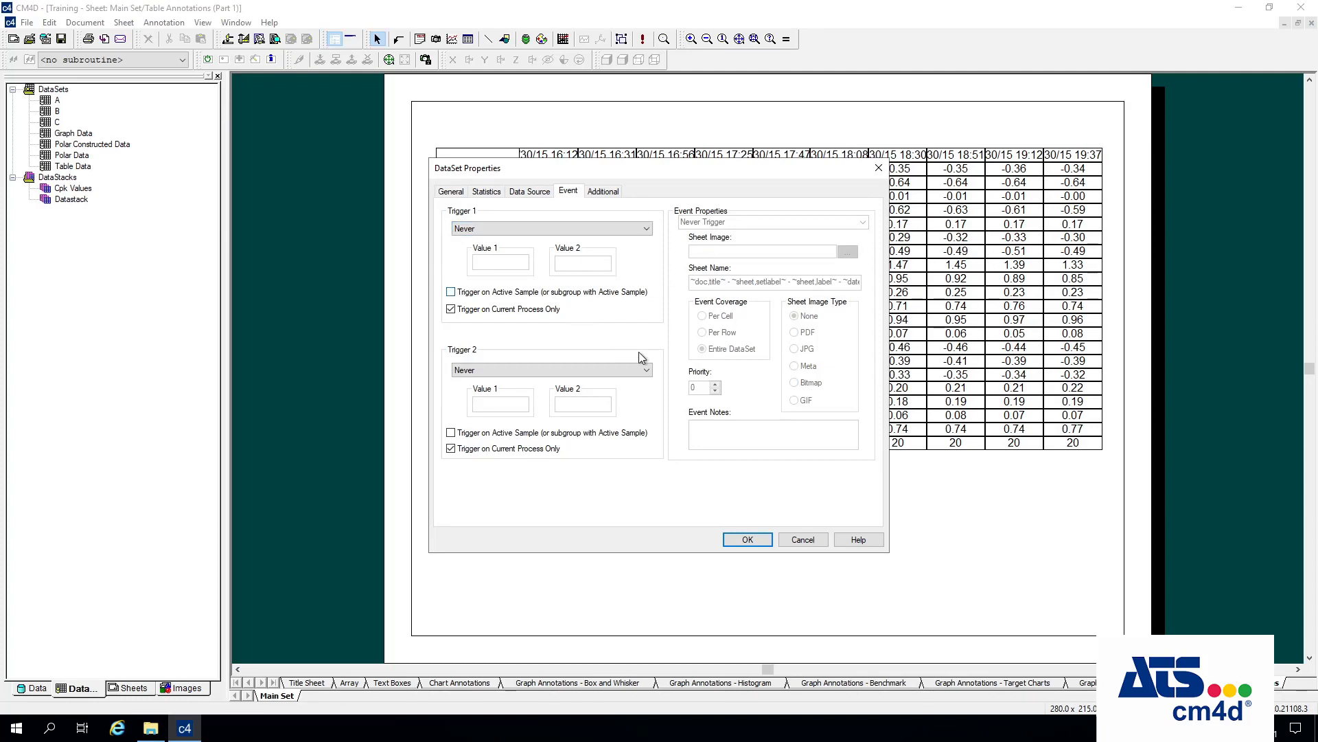
pyautogui.click(647, 231)
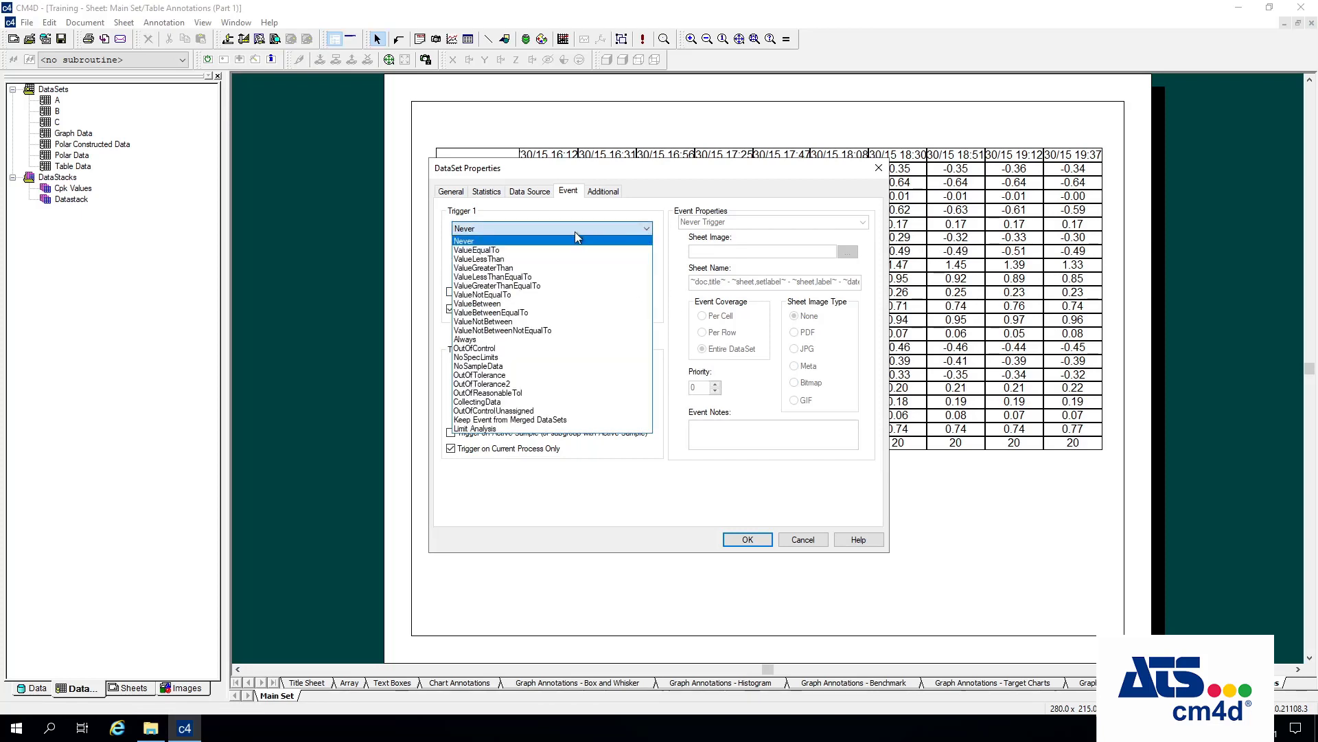
pyautogui.click(505, 286)
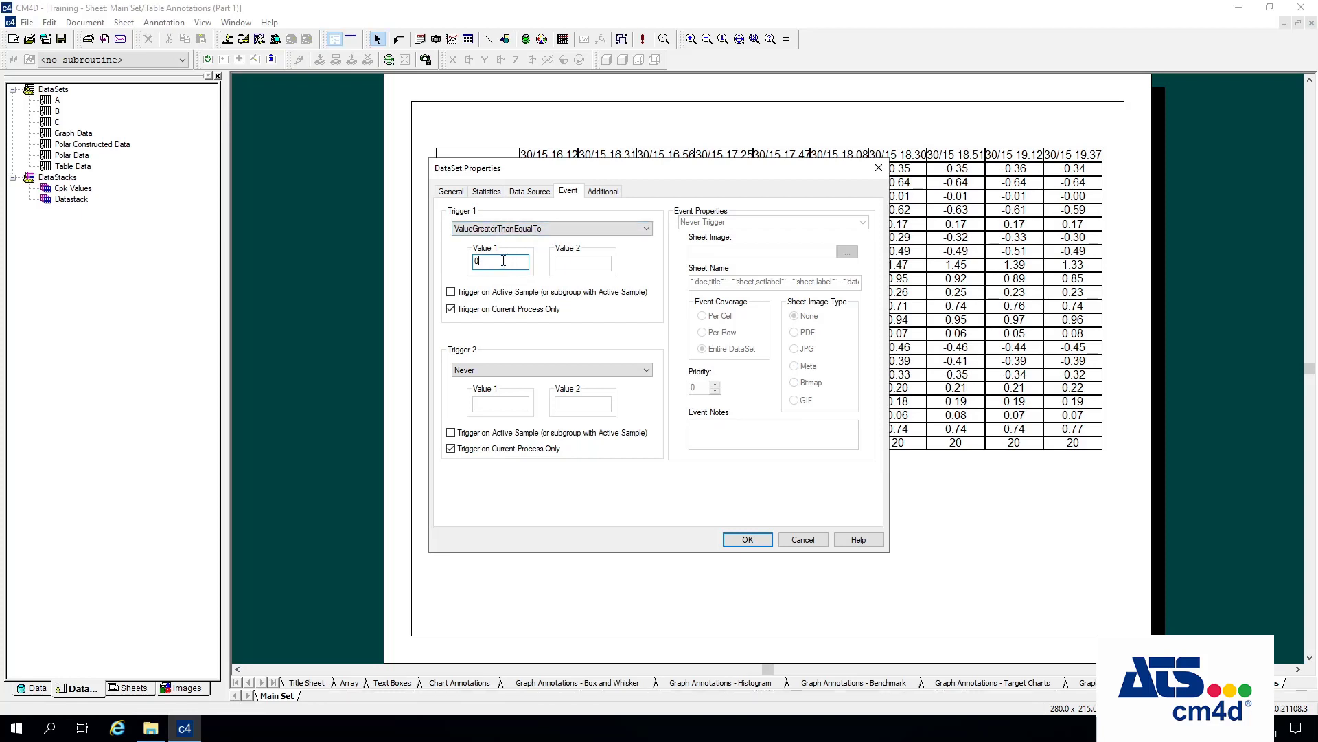
pyautogui.click(747, 540)
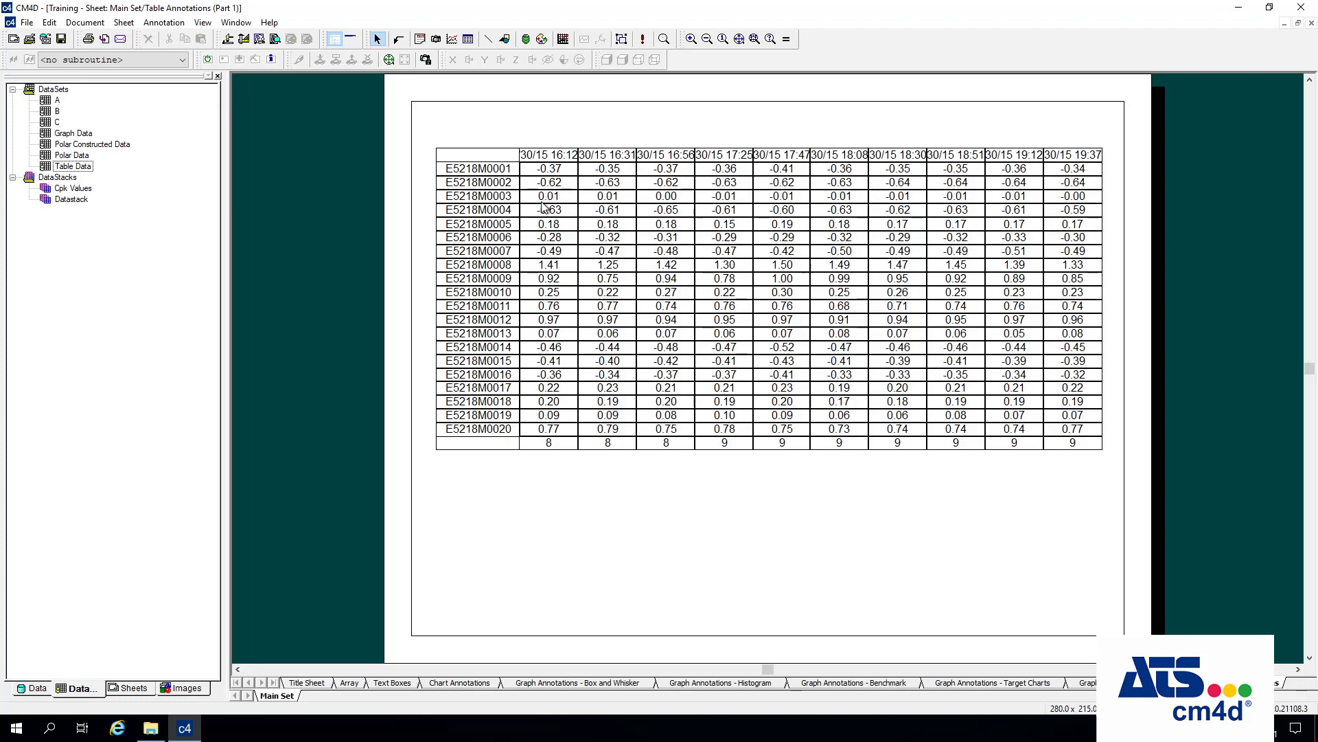
# - Nudge the table annotation slightly down and set its Col Footers 1 to Count of Event Non-Conformers
pyautogui.moveTo(545, 372); pyautogui.dragTo(546, 378)
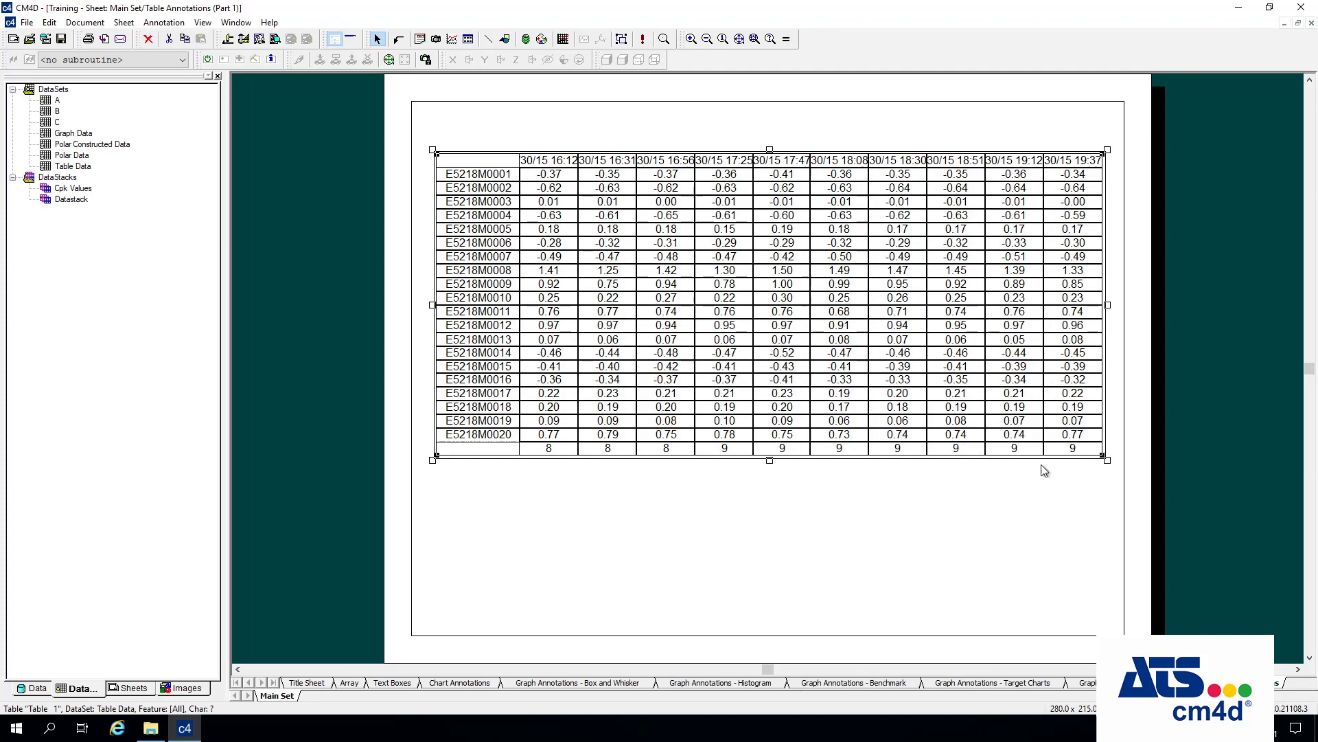
pyautogui.click(700, 512)
pyautogui.rightClick(523, 322)
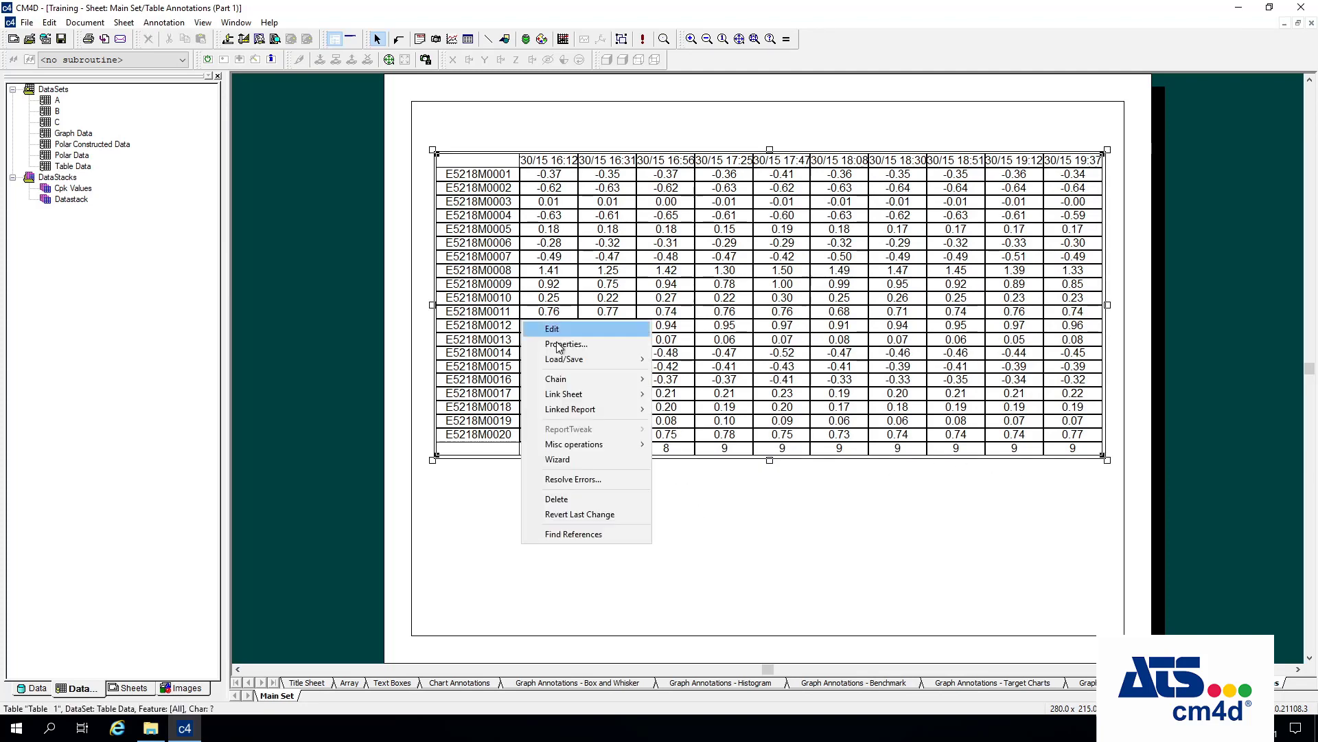
pyautogui.click(559, 344)
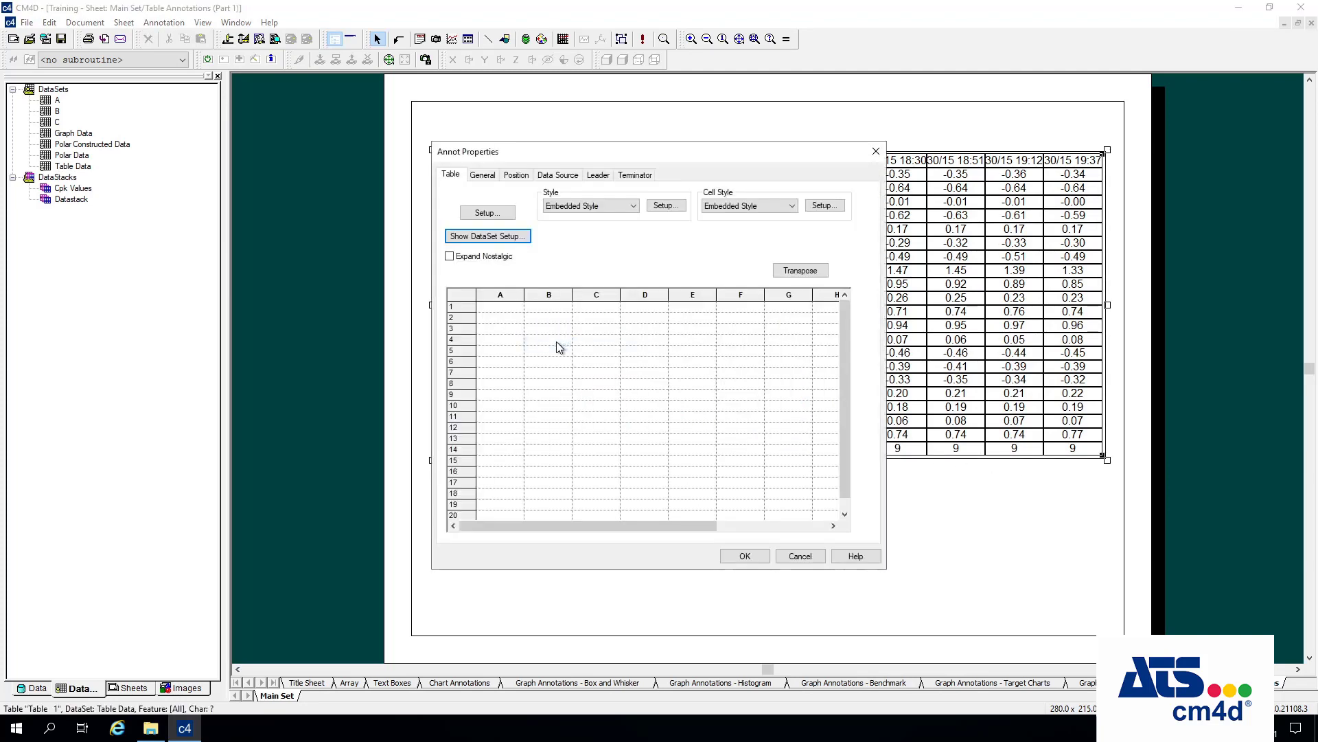
pyautogui.click(484, 233)
pyautogui.click(620, 252)
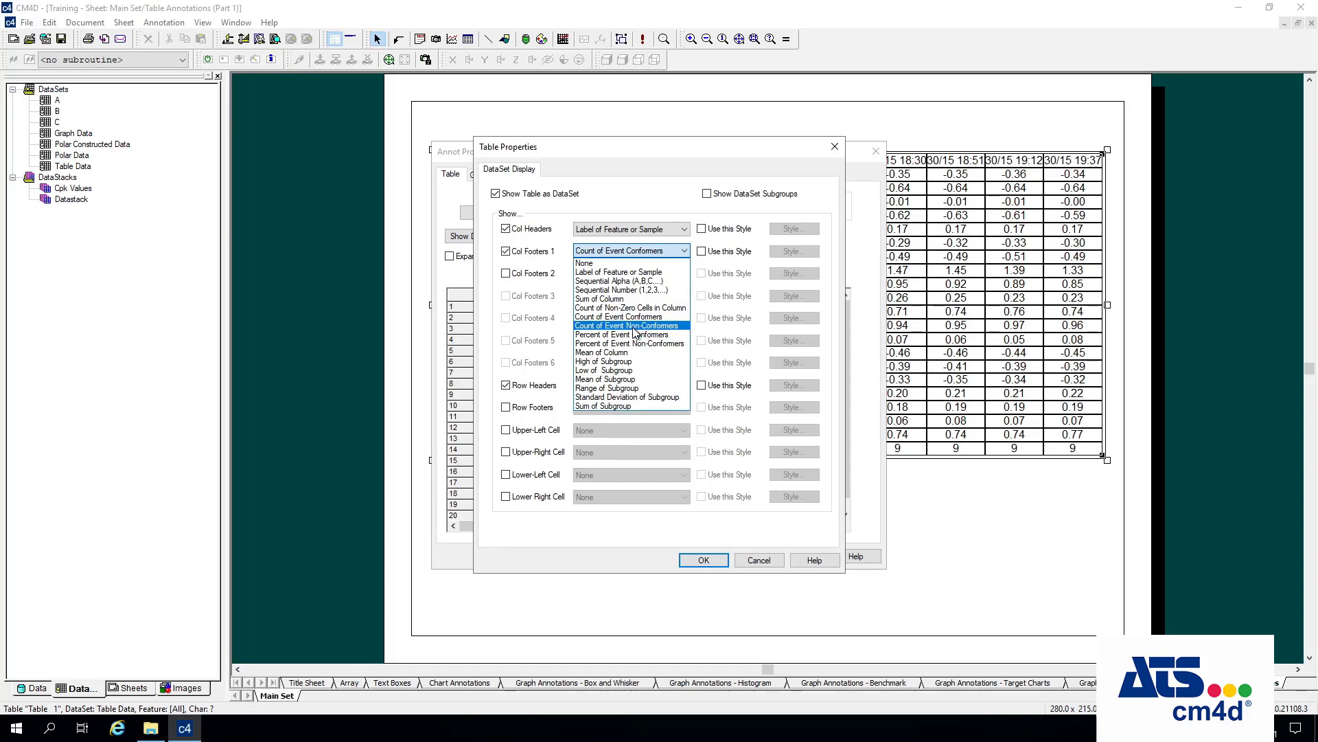
pyautogui.click(629, 325)
pyautogui.click(714, 559)
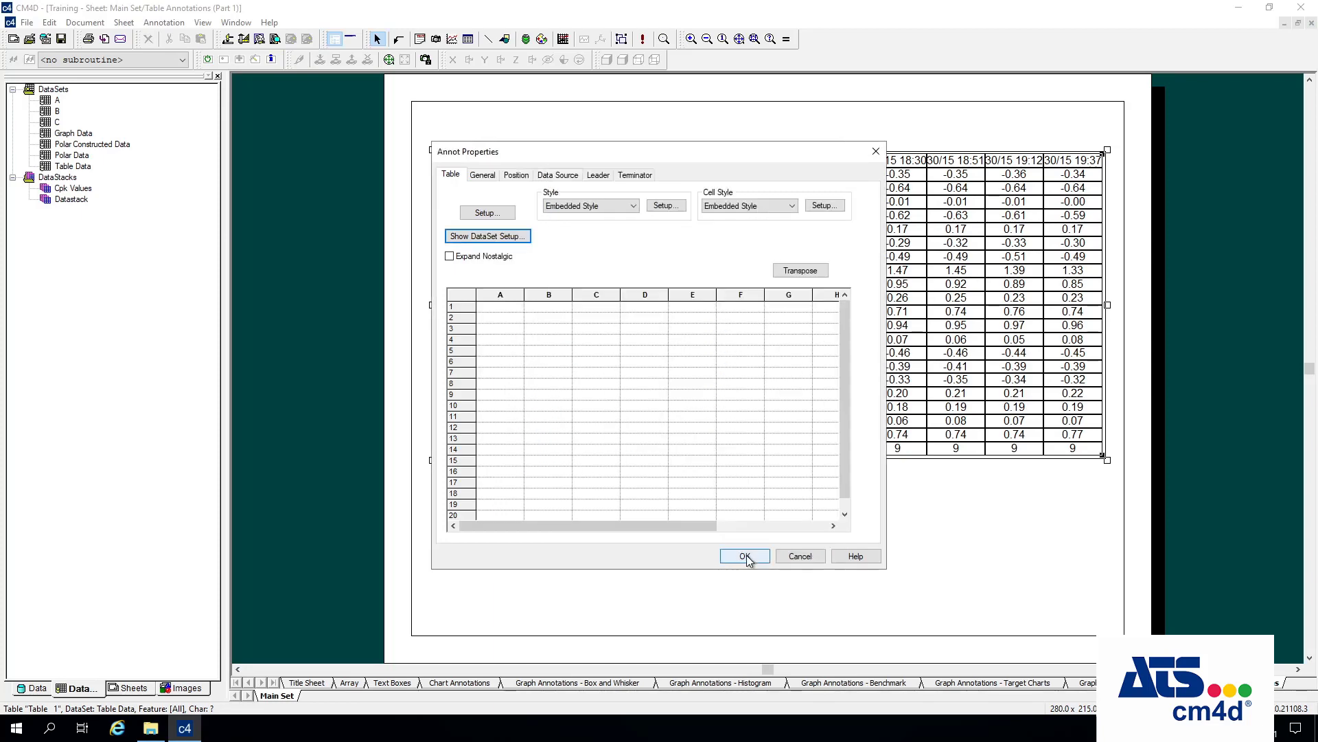
pyautogui.click(746, 556)
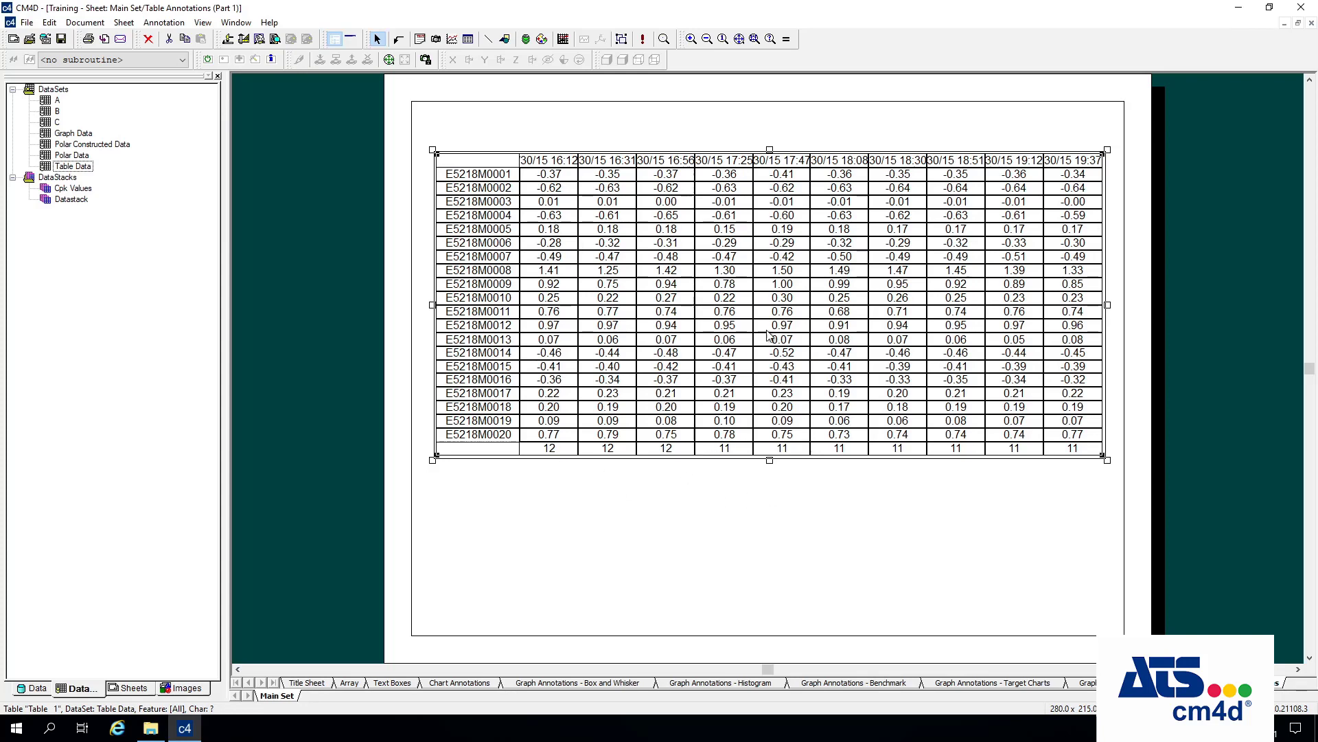
# - Review the Col Footers 1 calculation options and try the Upper-Left Cell option in the table annotation's DataSet display settings
pyautogui.rightClick(576, 287)
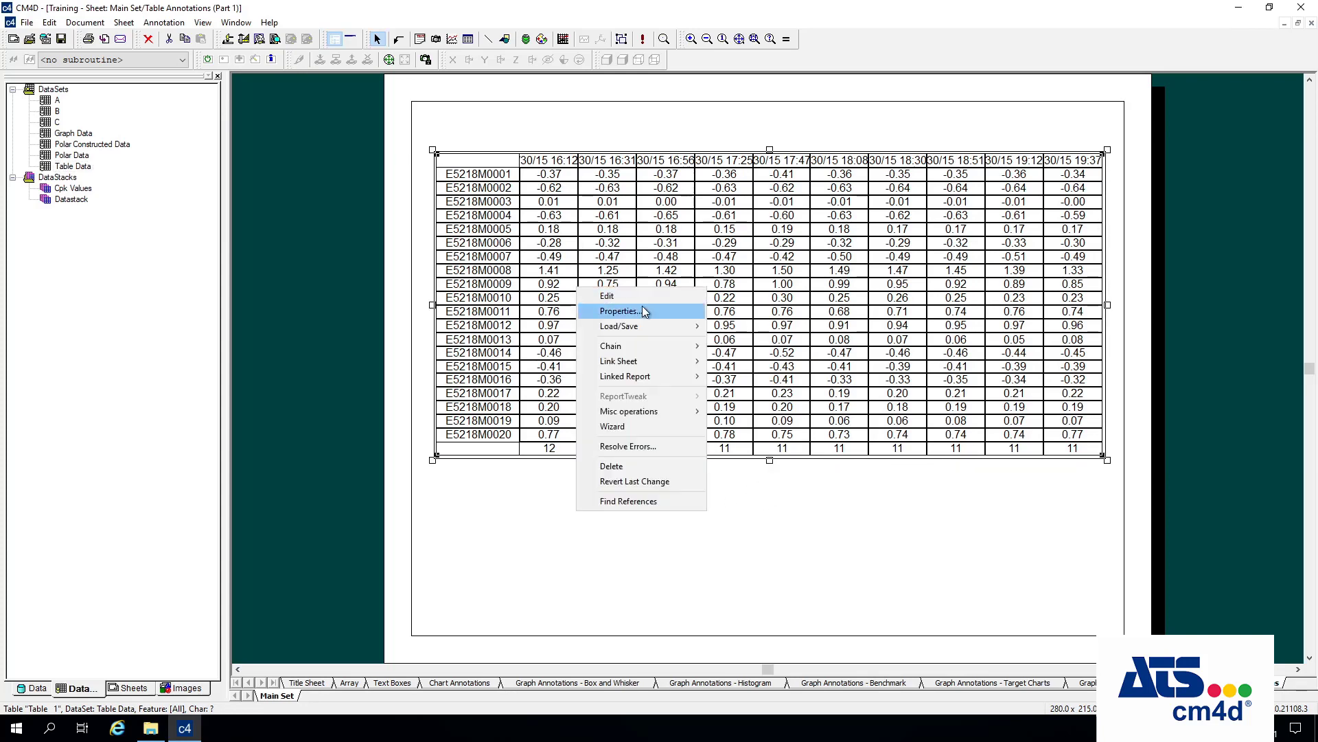
pyautogui.click(635, 309)
pyautogui.click(493, 236)
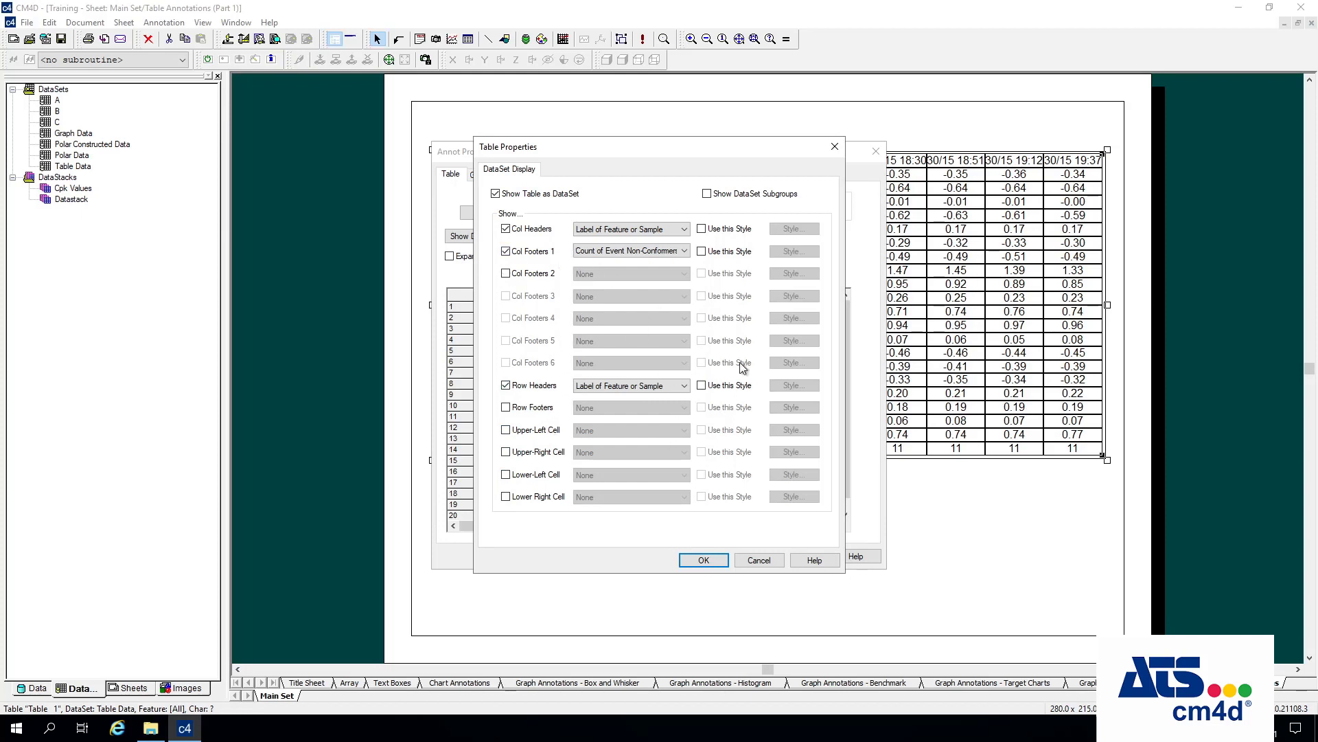
pyautogui.click(622, 252)
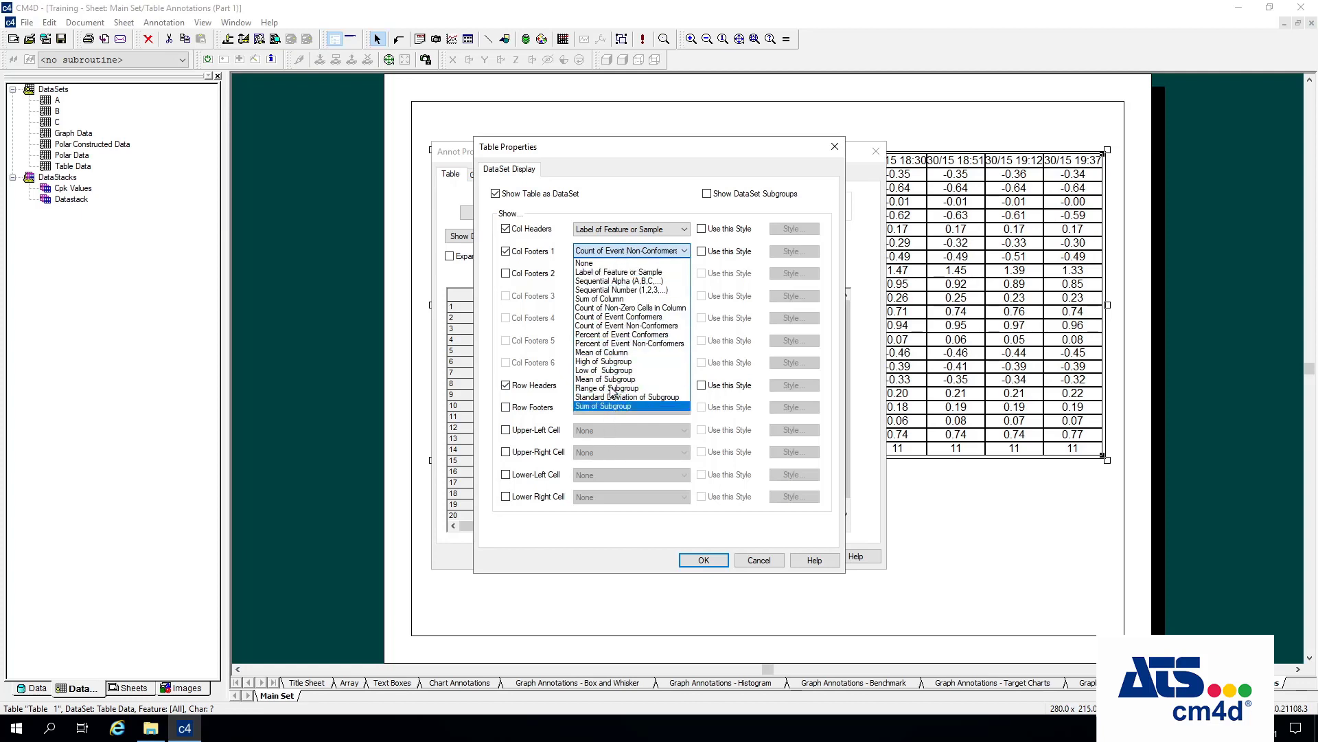
pyautogui.click(532, 253)
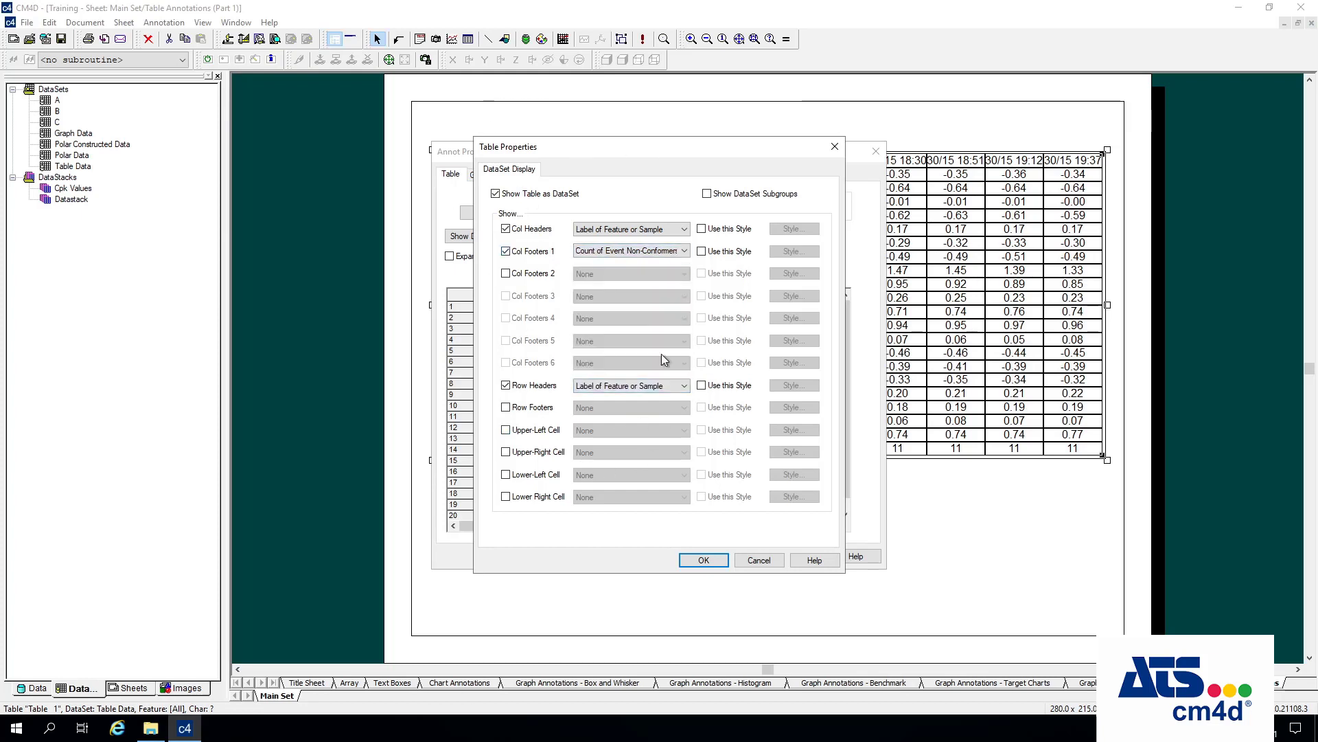
pyautogui.click(526, 431)
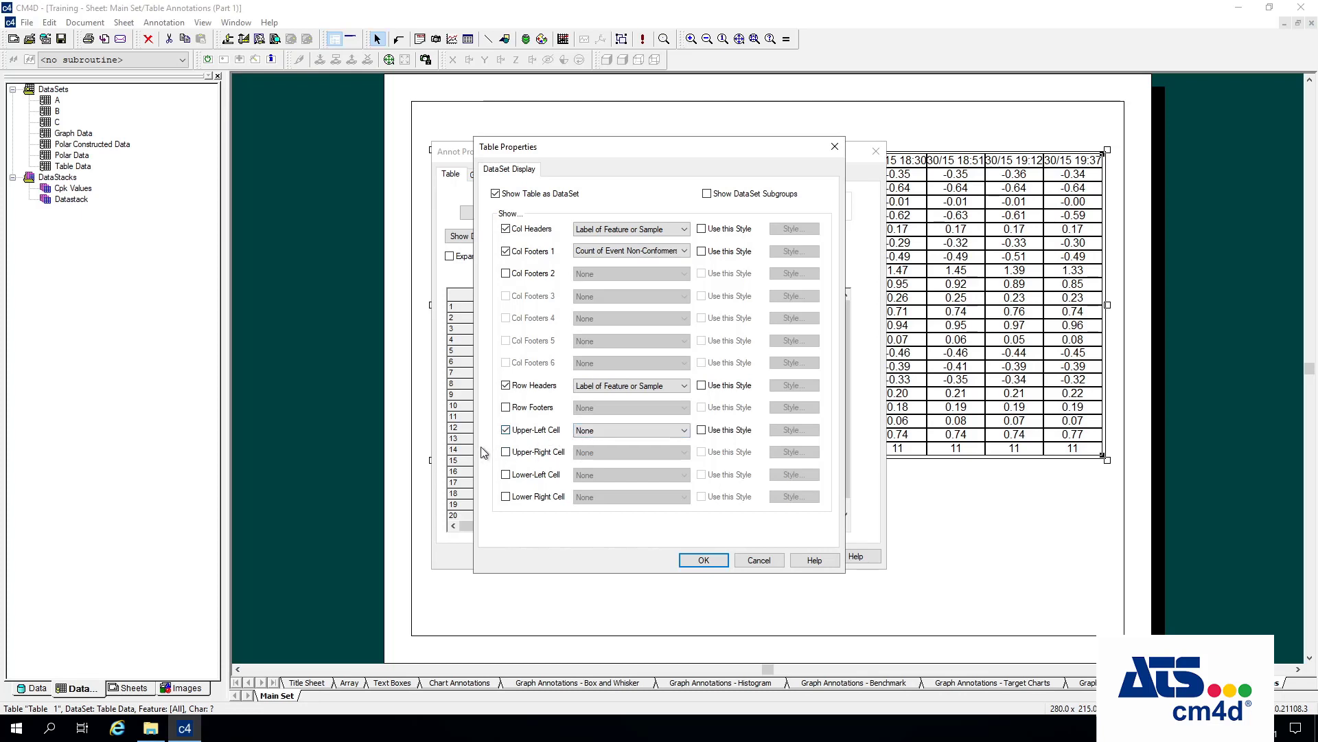
pyautogui.click(518, 435)
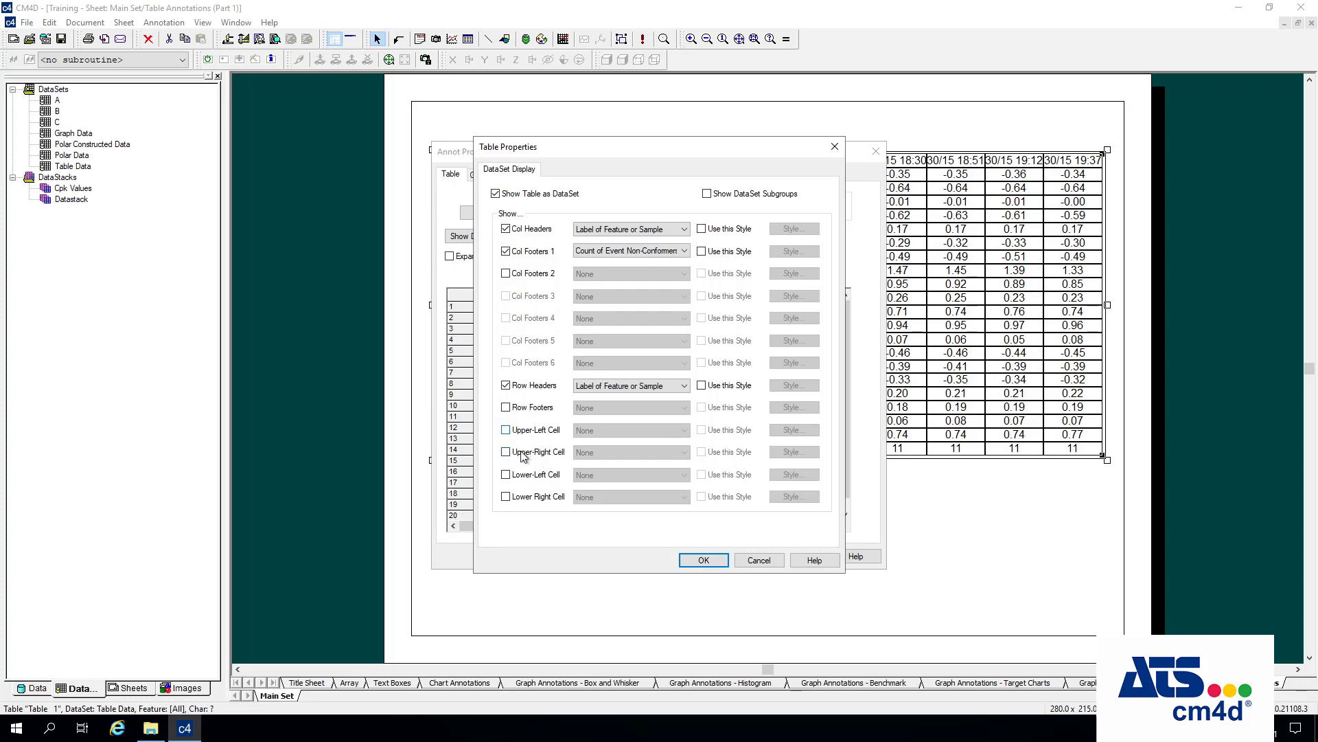
# - Enable the Lower Right Cell with Count of Event Conformers, apply it, and move the table annotation left and slightly up
pyautogui.click(522, 494)
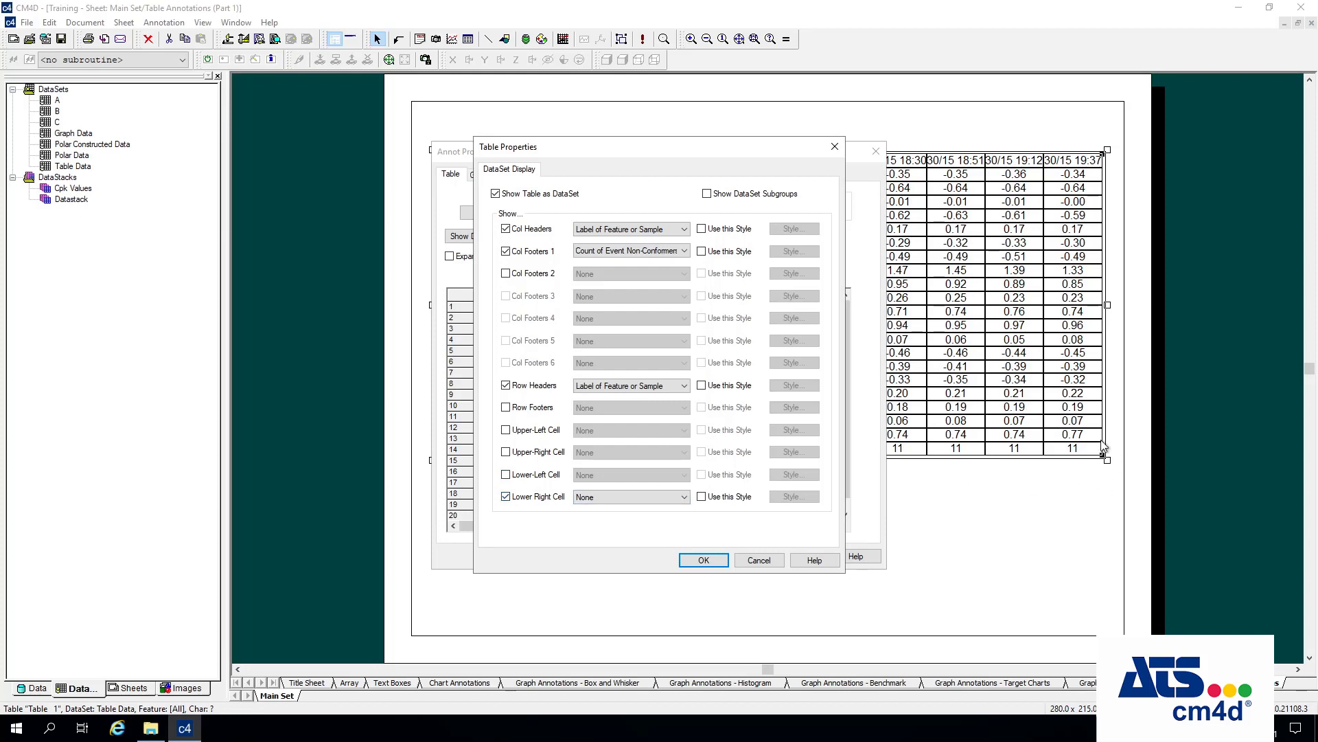
pyautogui.click(670, 497)
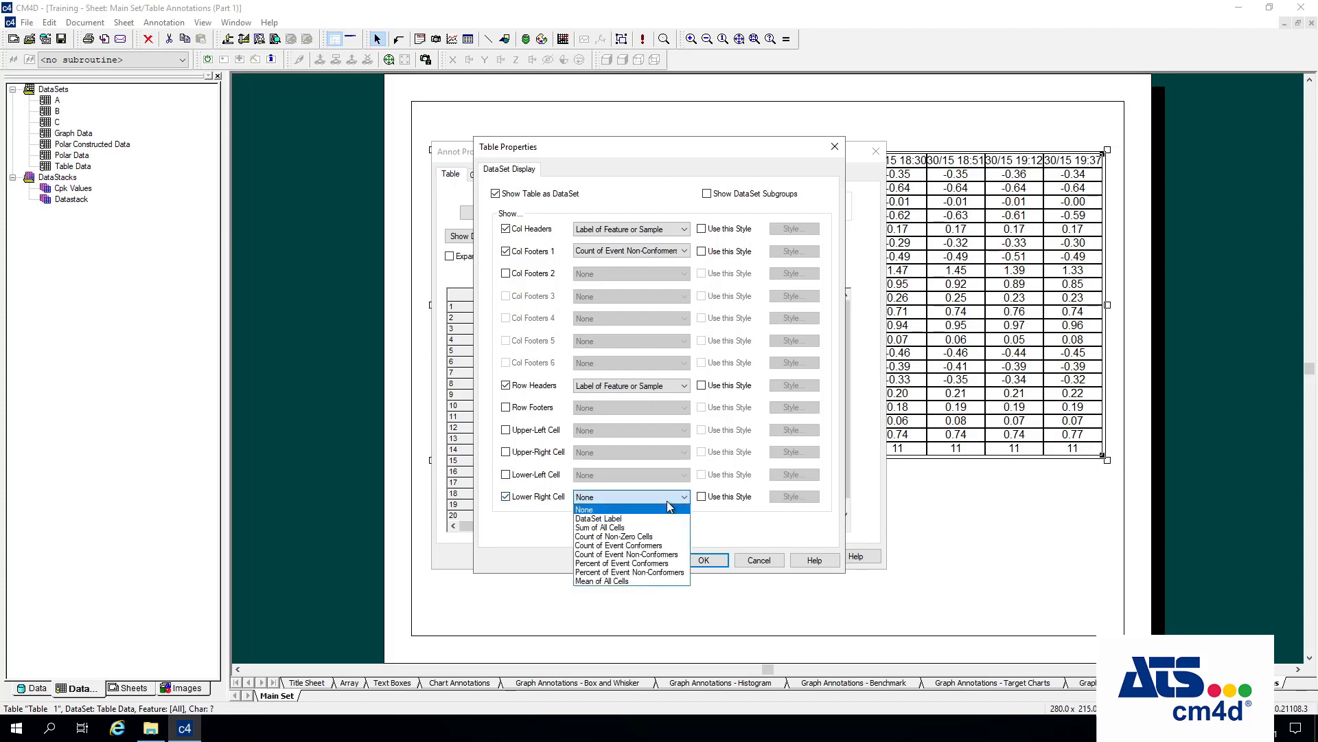
pyautogui.click(638, 545)
pyautogui.click(703, 560)
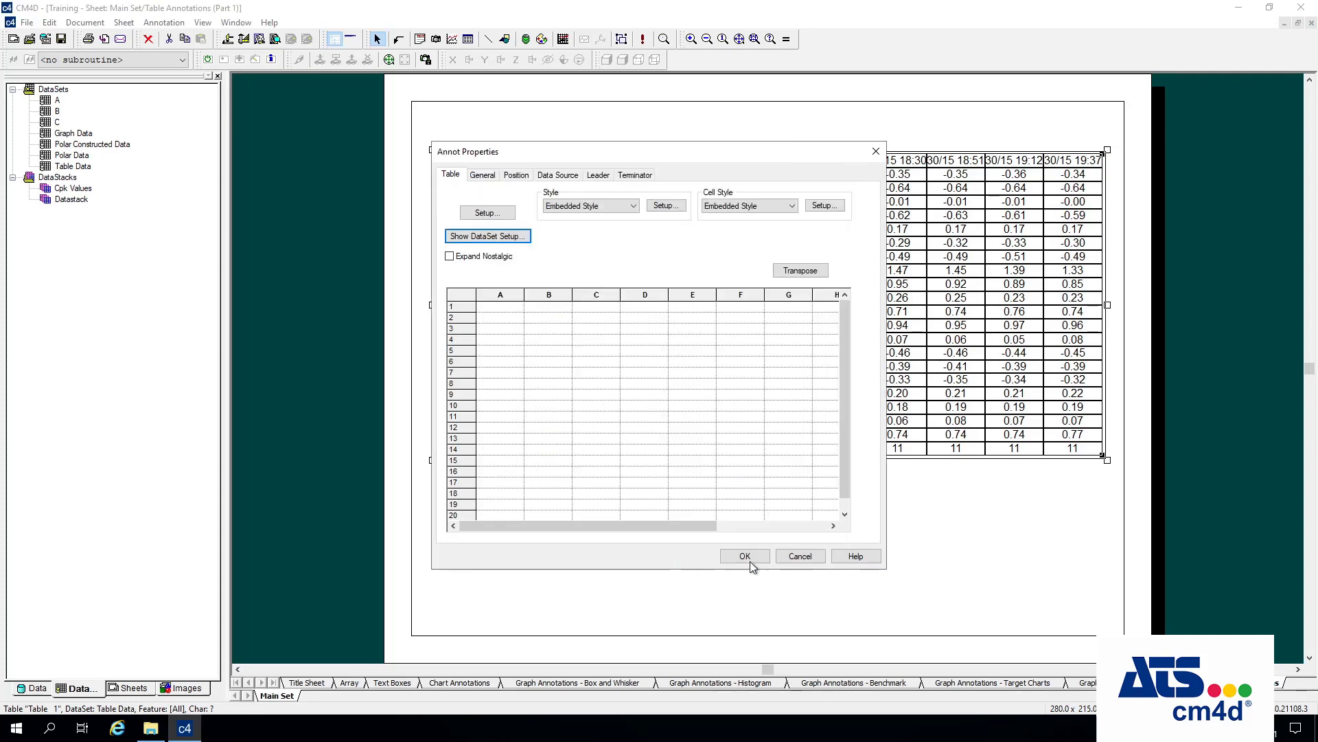
pyautogui.click(758, 557)
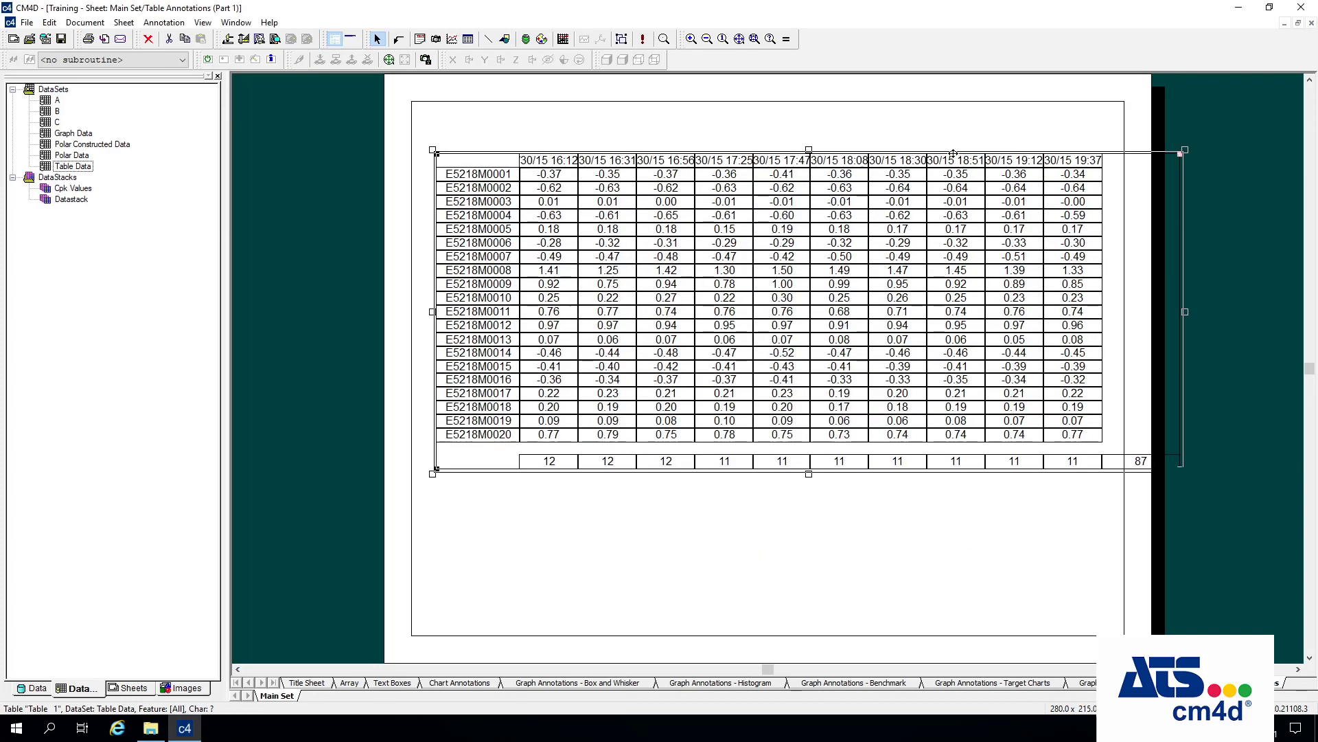
pyautogui.moveTo(953, 154); pyautogui.dragTo(887, 143)
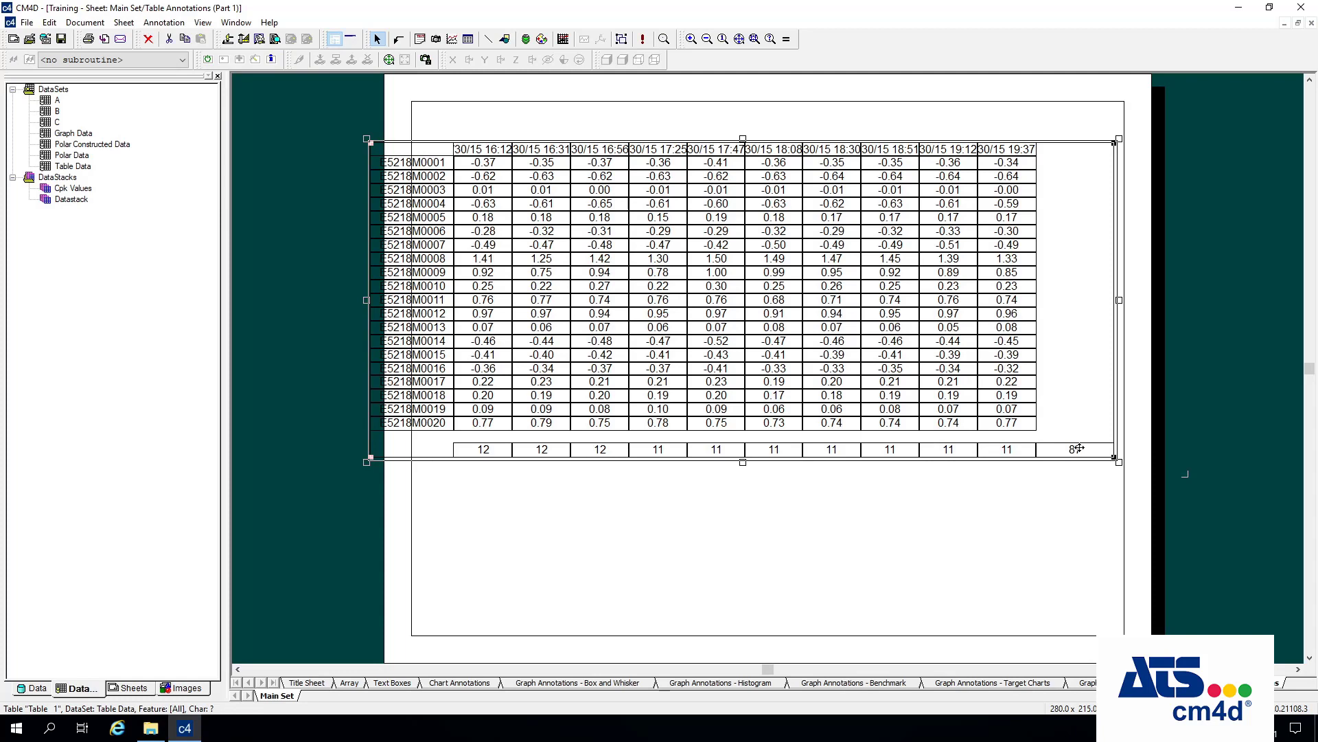
# - Turn off Show Table as DataSet in the table annotation's DataSet display settings
pyautogui.rightClick(736, 257)
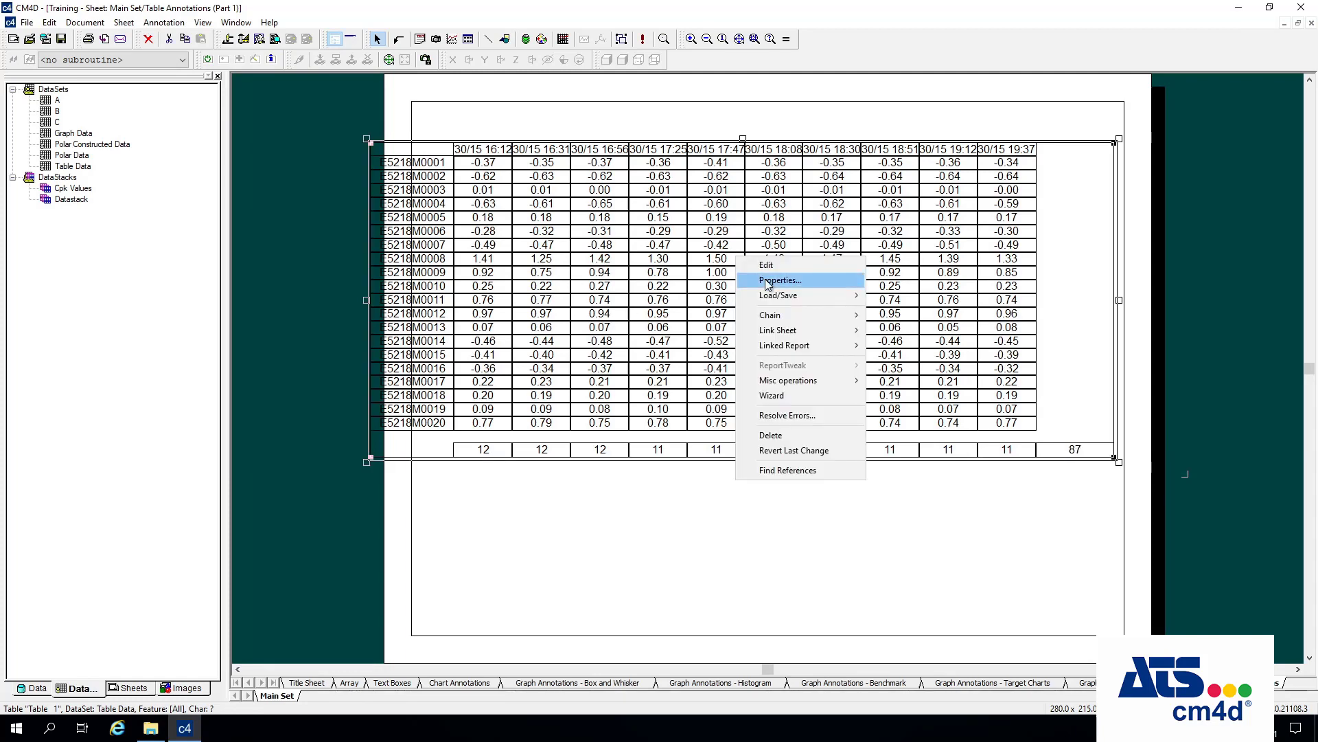
pyautogui.click(768, 281)
pyautogui.click(511, 238)
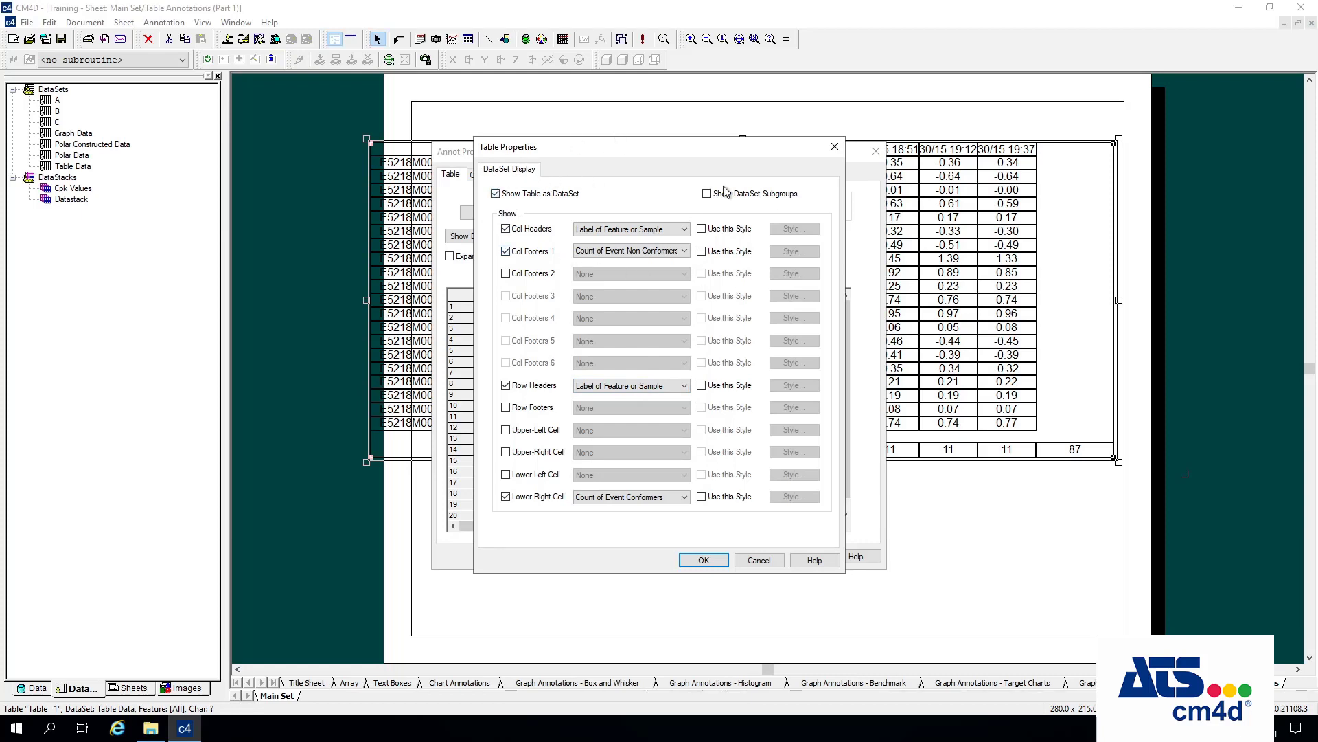
pyautogui.click(496, 194)
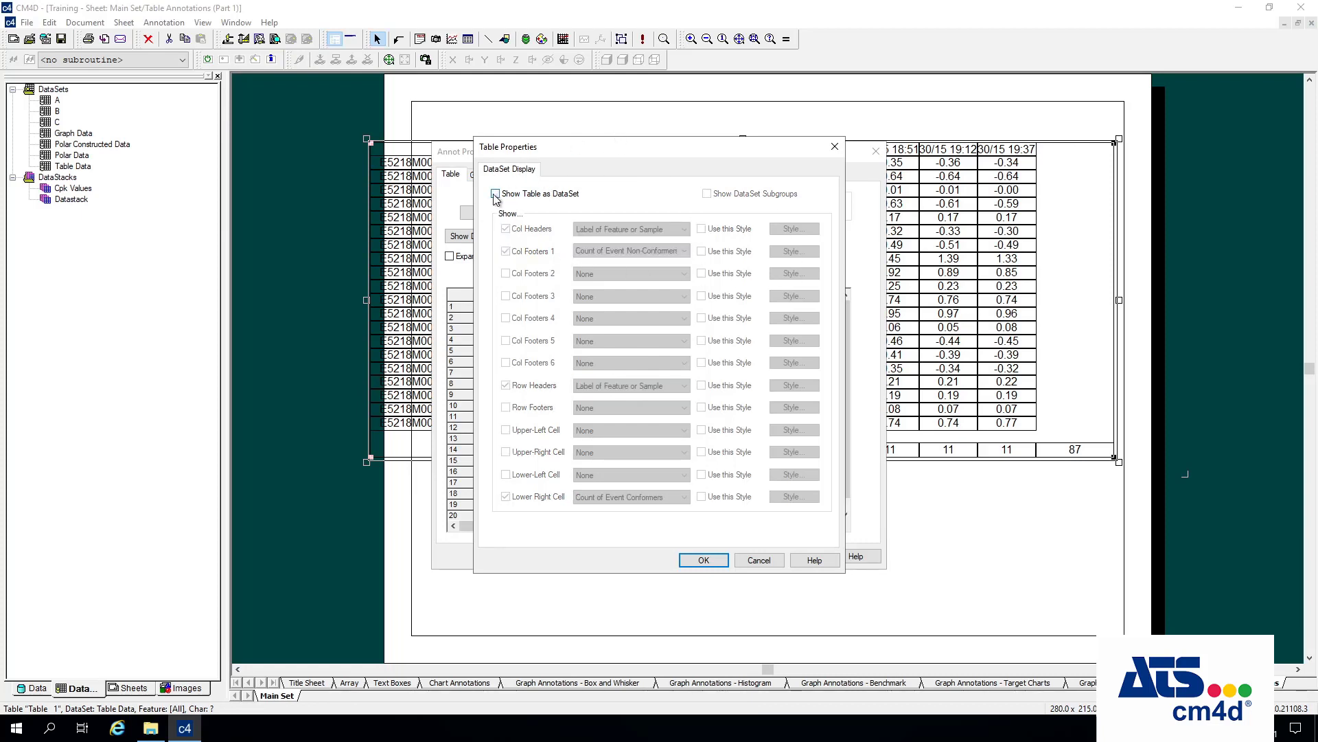
pyautogui.click(703, 560)
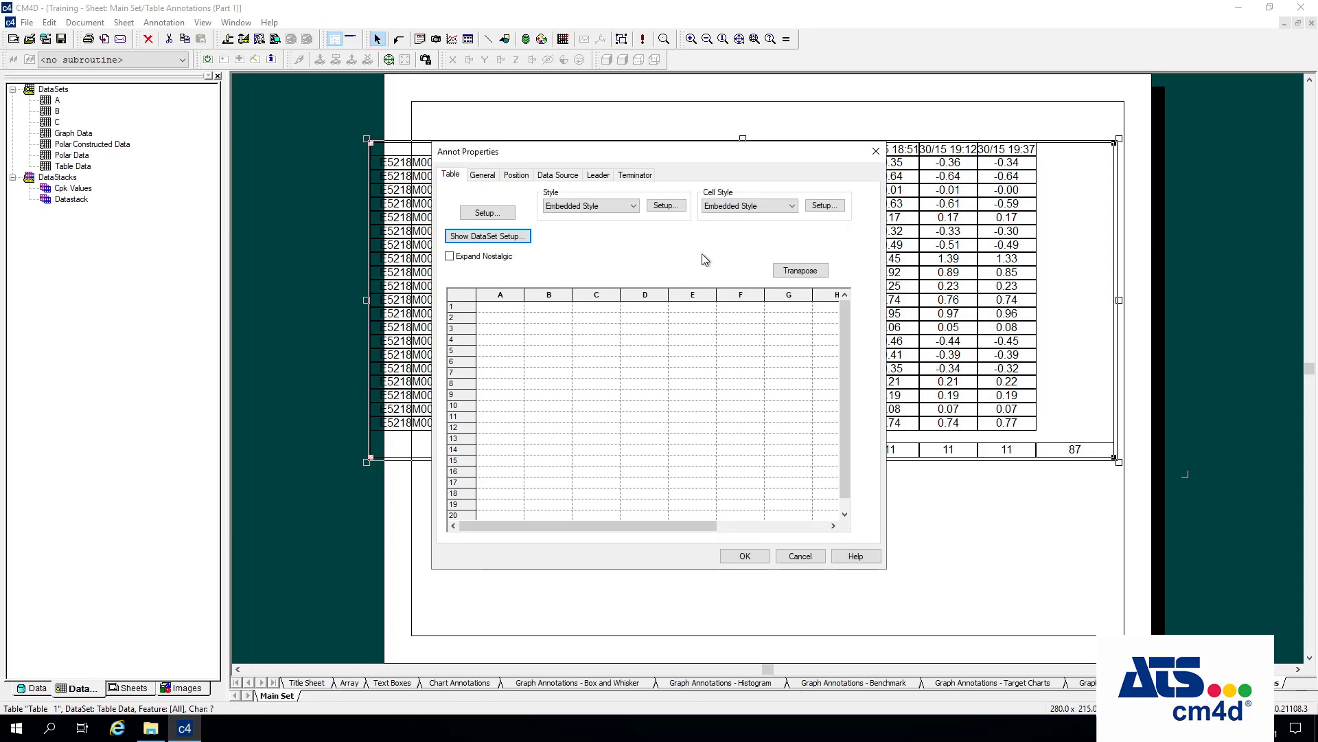
# - Override the base pen color of the table's overall style with Red and apply the annotation properties
pyautogui.moveTo(718, 161); pyautogui.dragTo(833, 177)
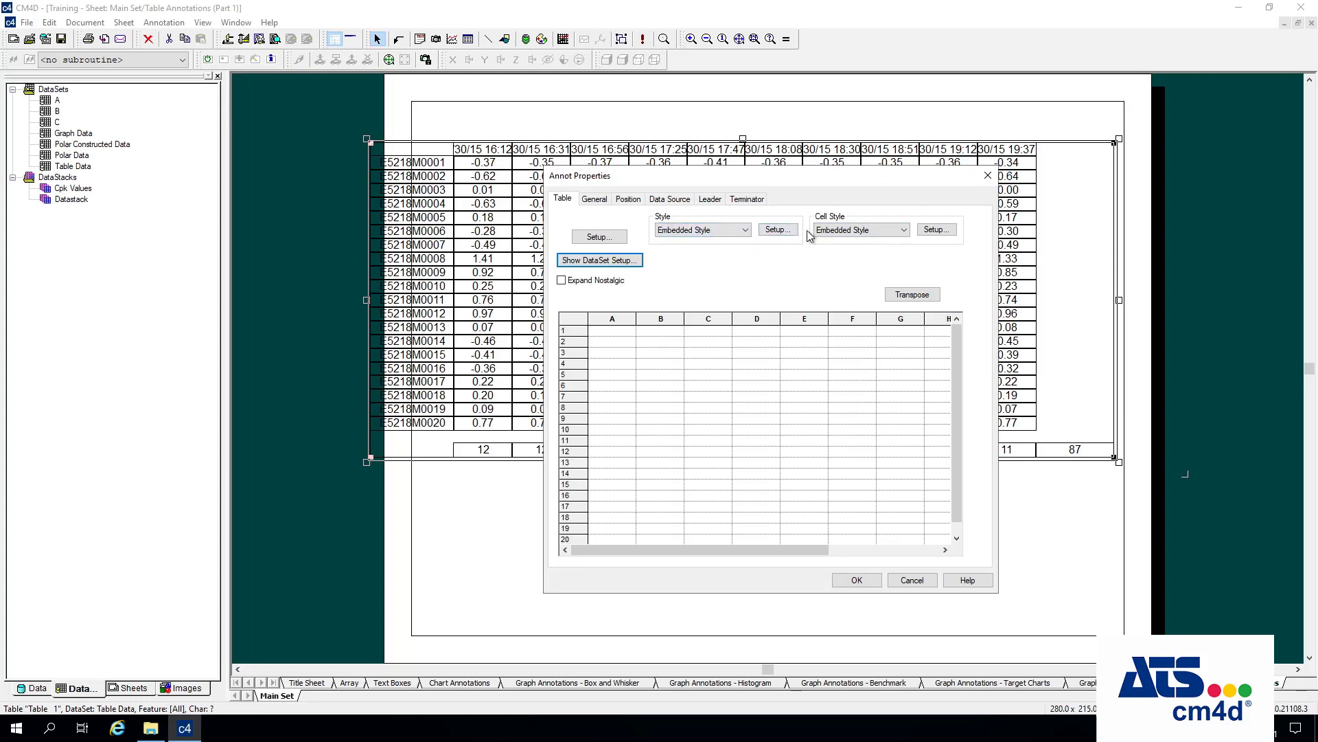
pyautogui.click(771, 232)
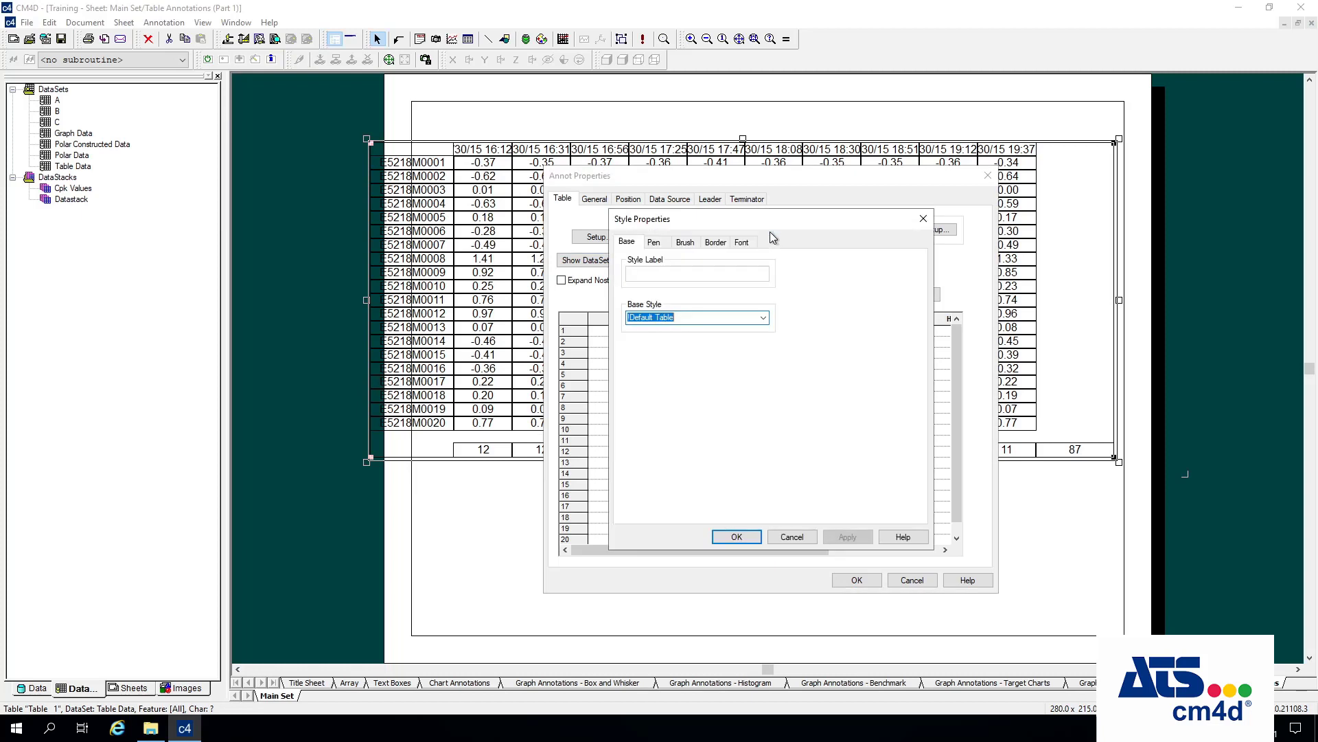
pyautogui.click(654, 243)
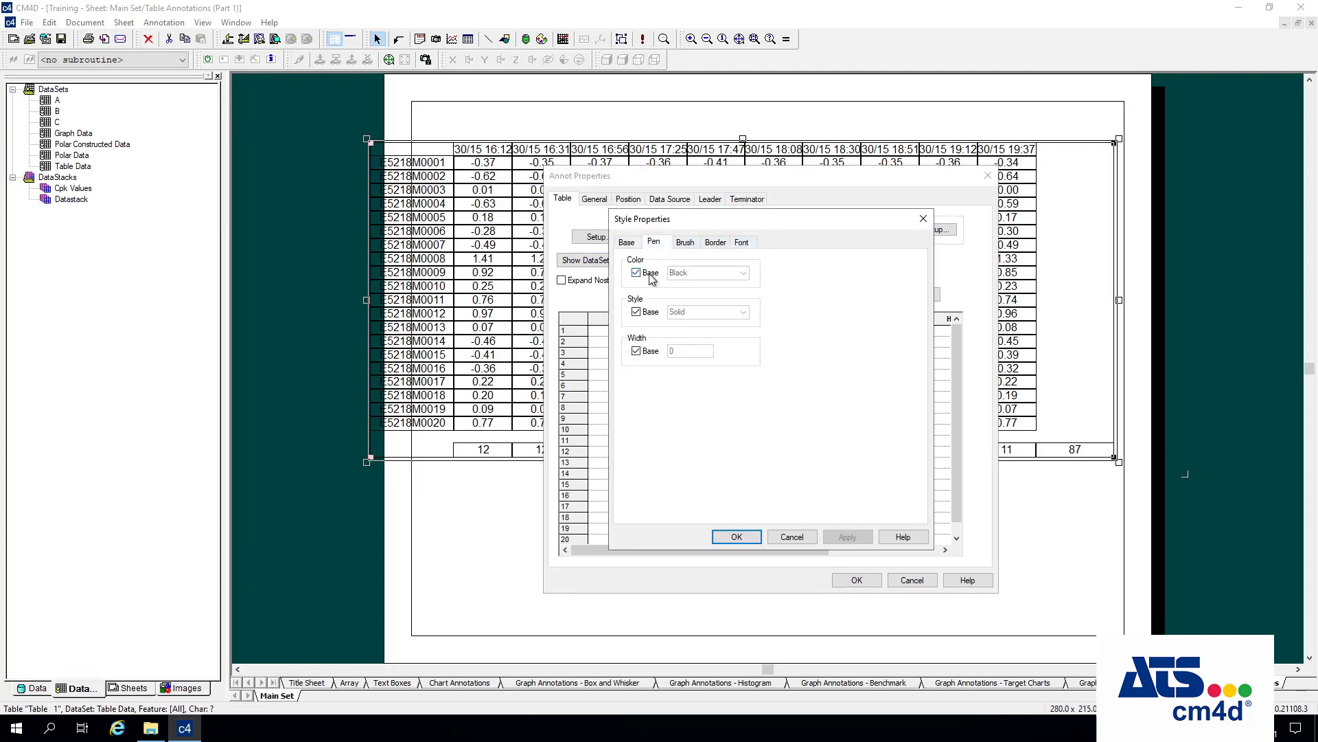
pyautogui.click(743, 273)
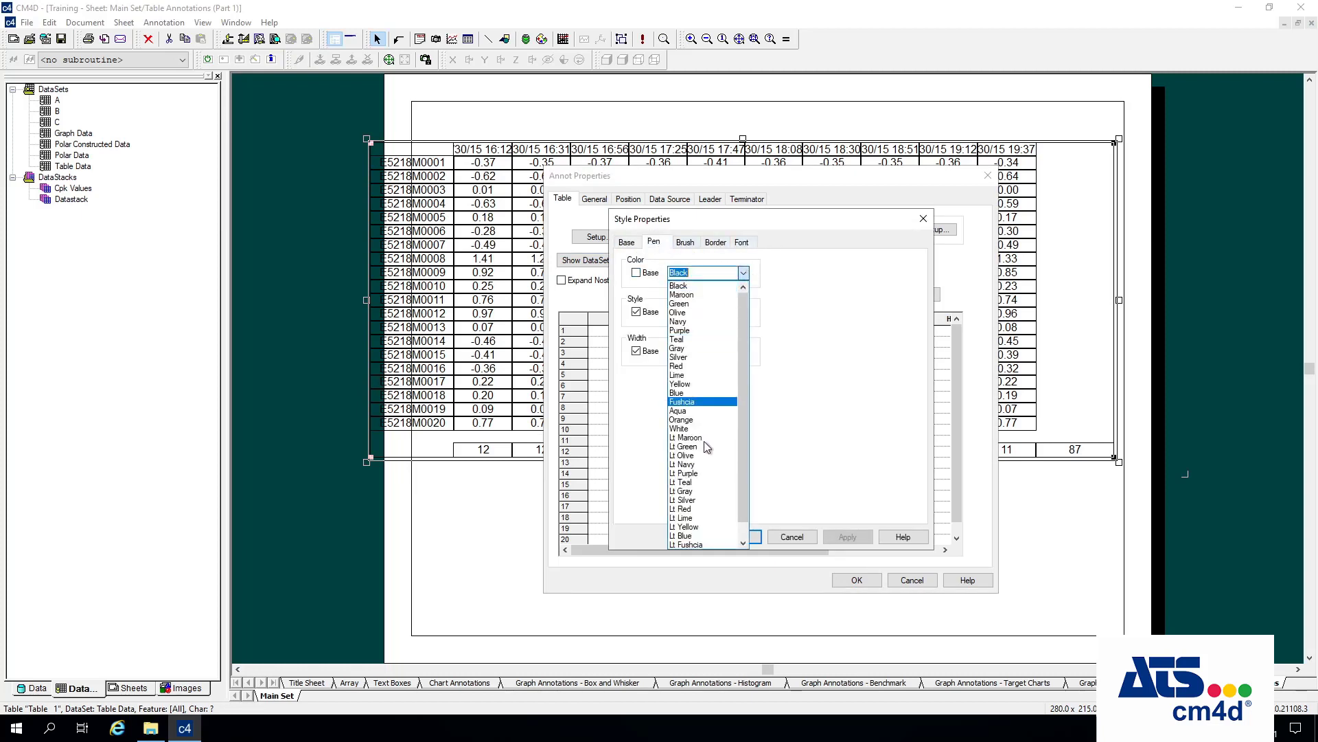
pyautogui.click(693, 366)
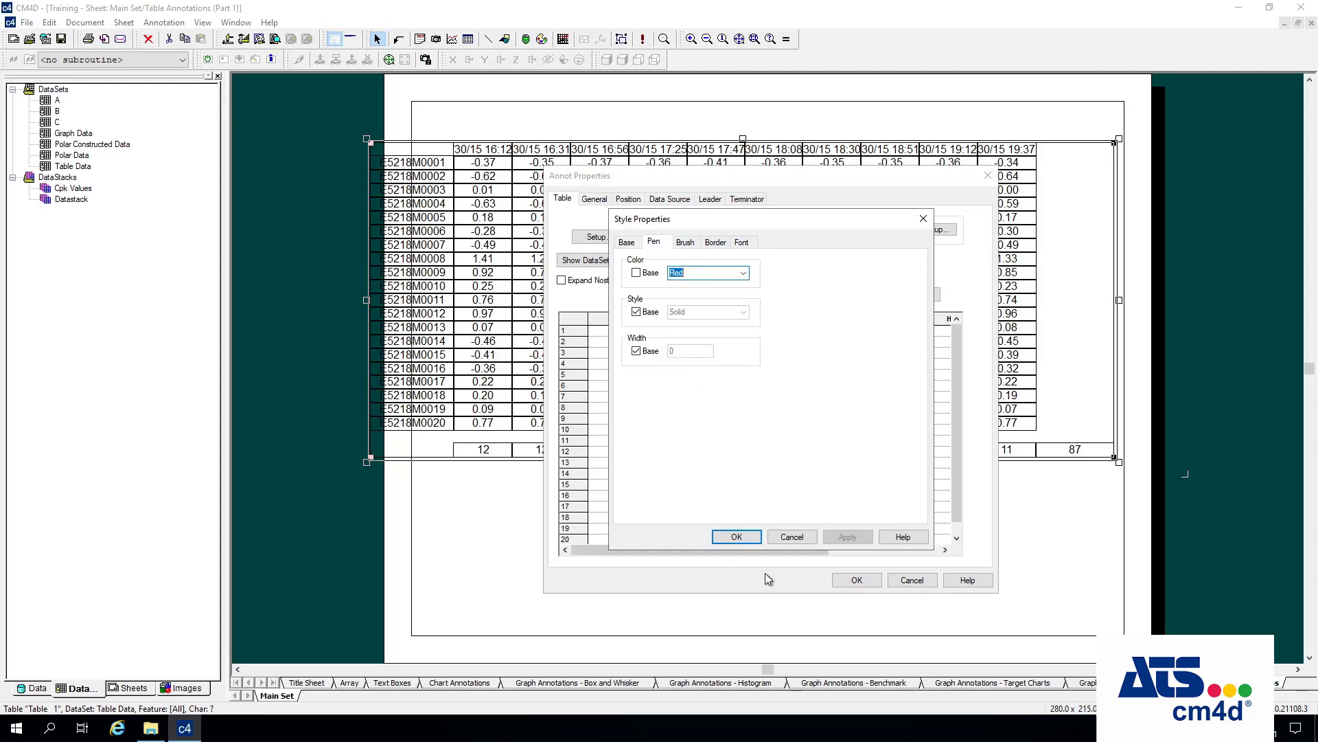
pyautogui.click(758, 541)
pyautogui.click(857, 580)
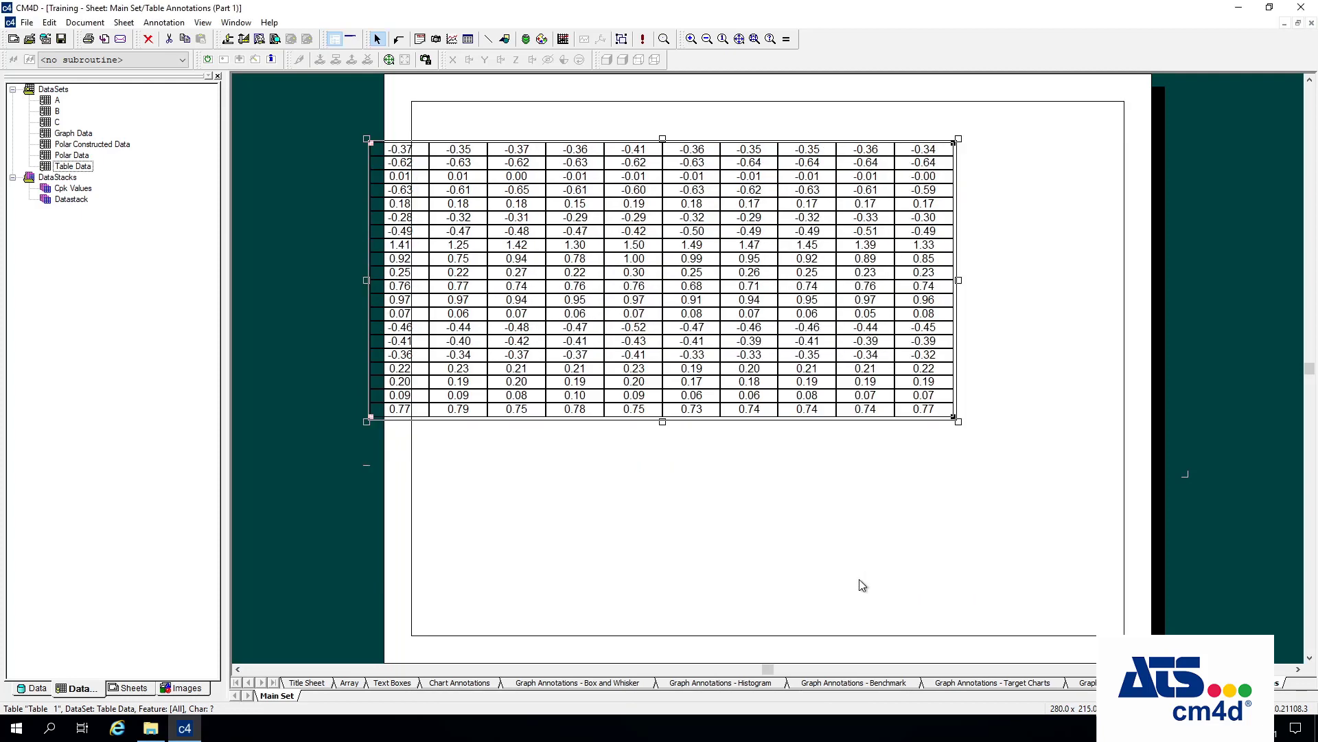
# - Override the base pen width of the table's overall style with 1, apply it, and deselect the table annotation
pyautogui.rightClick(672, 203)
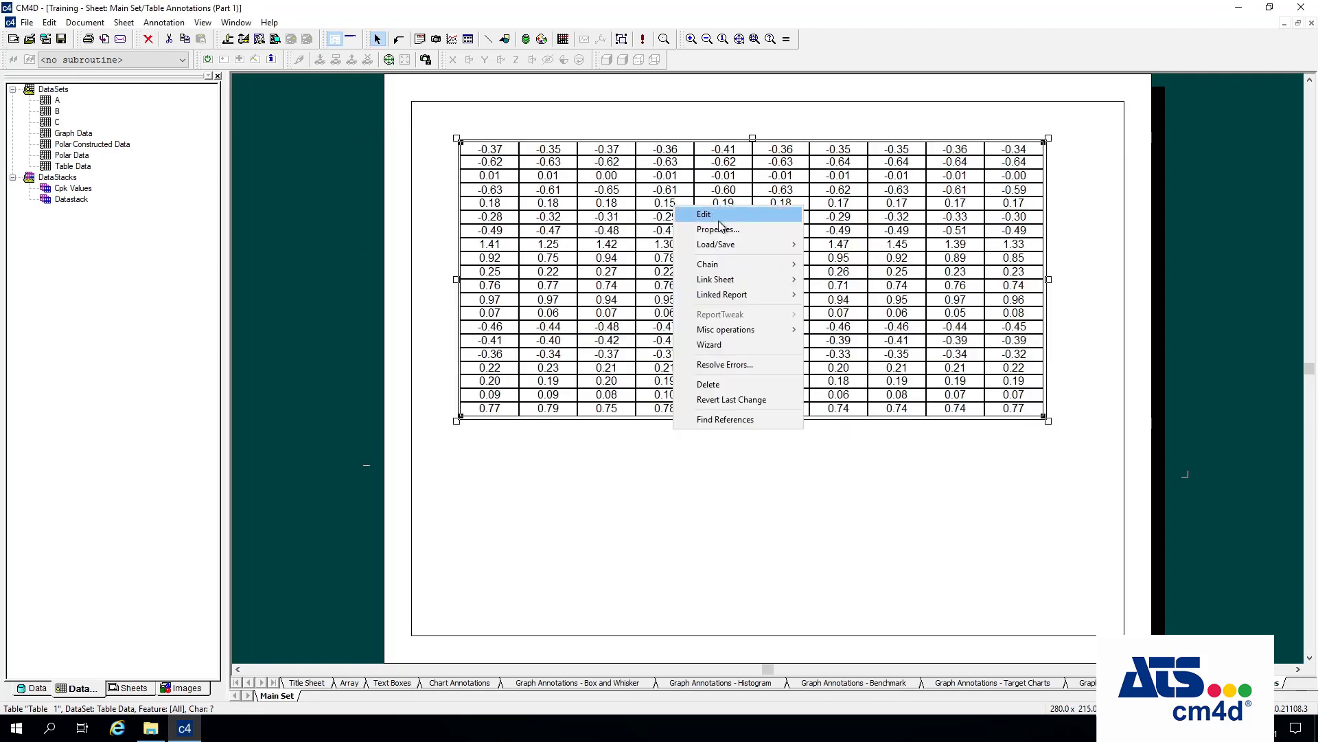
pyautogui.click(718, 229)
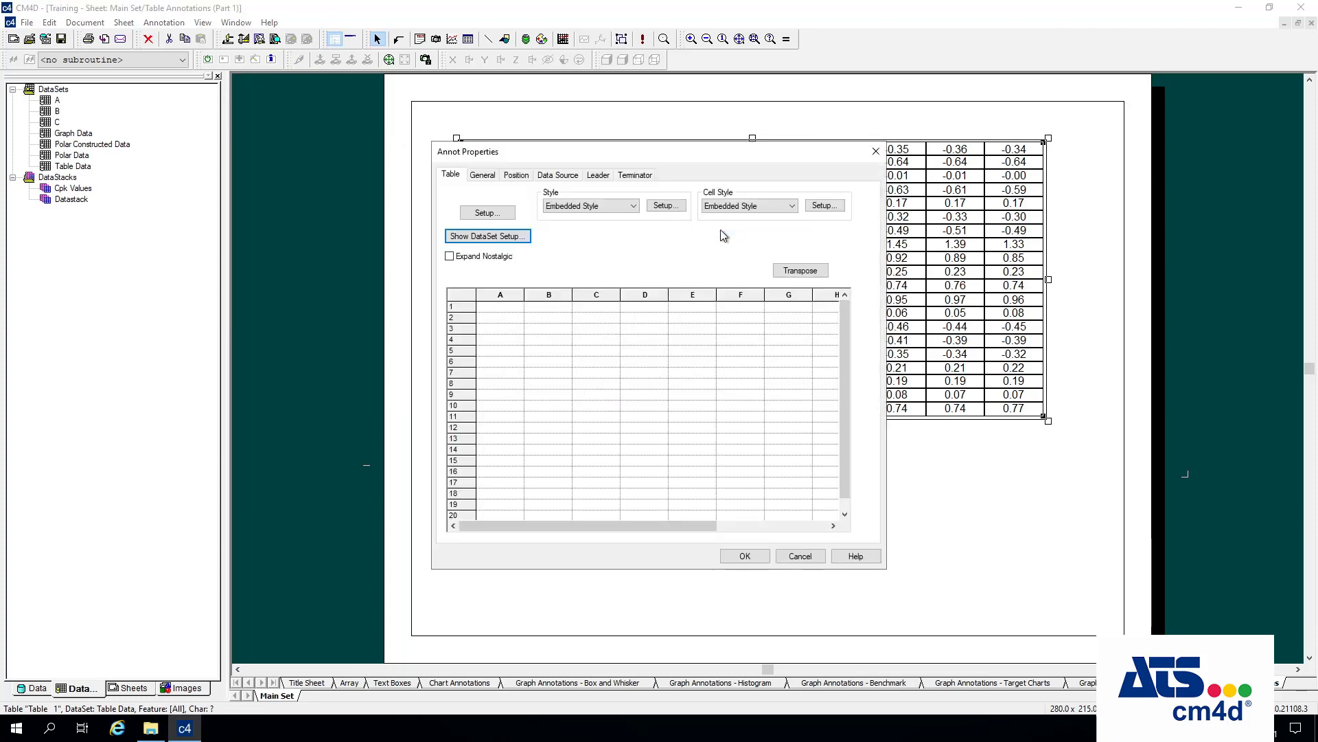
pyautogui.click(677, 214)
pyautogui.click(542, 219)
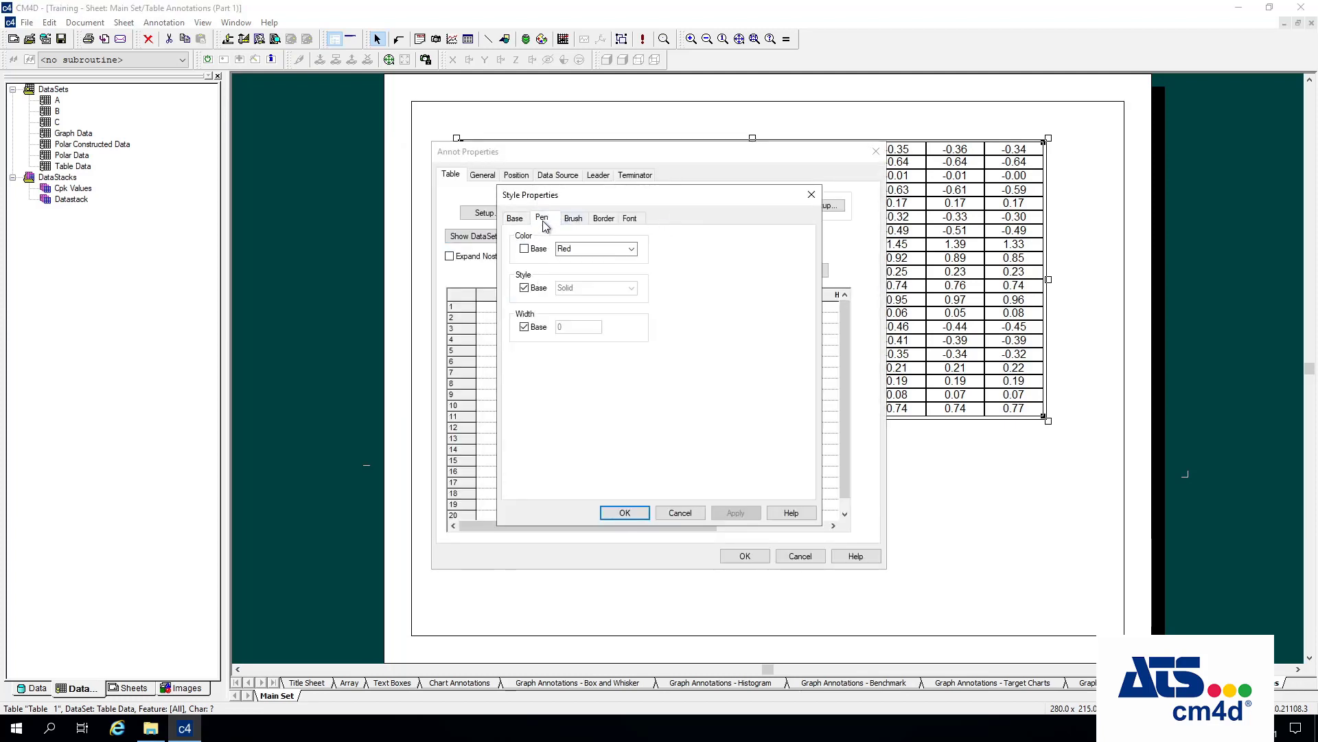
pyautogui.click(582, 219)
pyautogui.click(544, 219)
pyautogui.click(535, 327)
pyautogui.write('1')
pyautogui.click(624, 513)
pyautogui.click(745, 556)
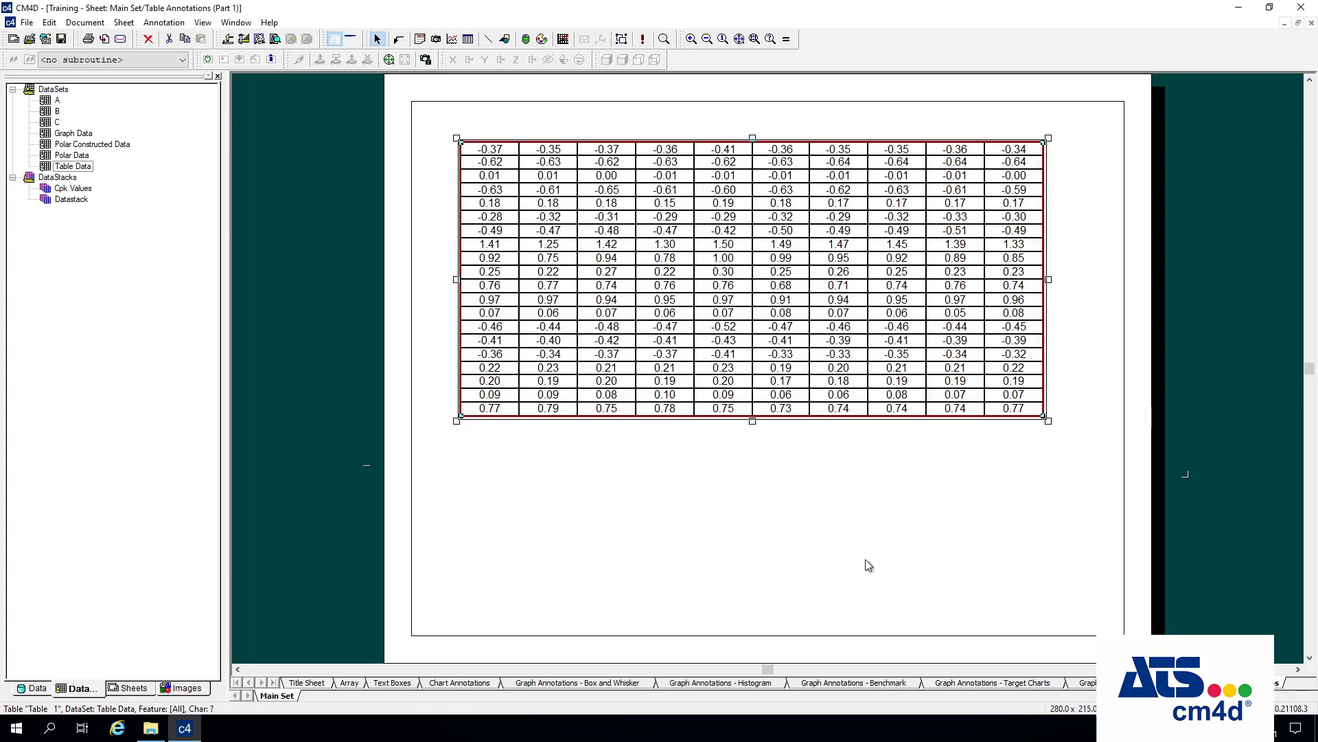
pyautogui.click(976, 520)
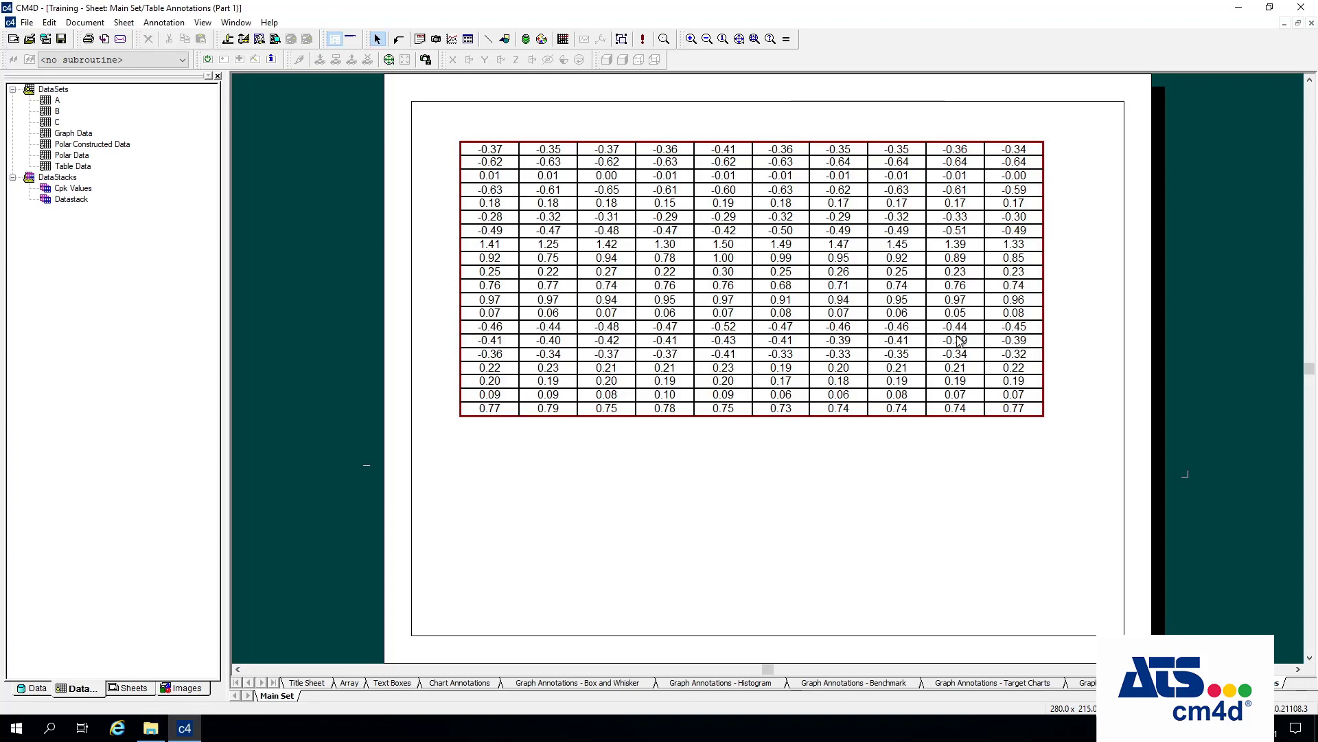
# - Set the cell style's pen color to Lt Blue and its pen width to 1, and apply both to the table annotation
pyautogui.rightClick(574, 255)
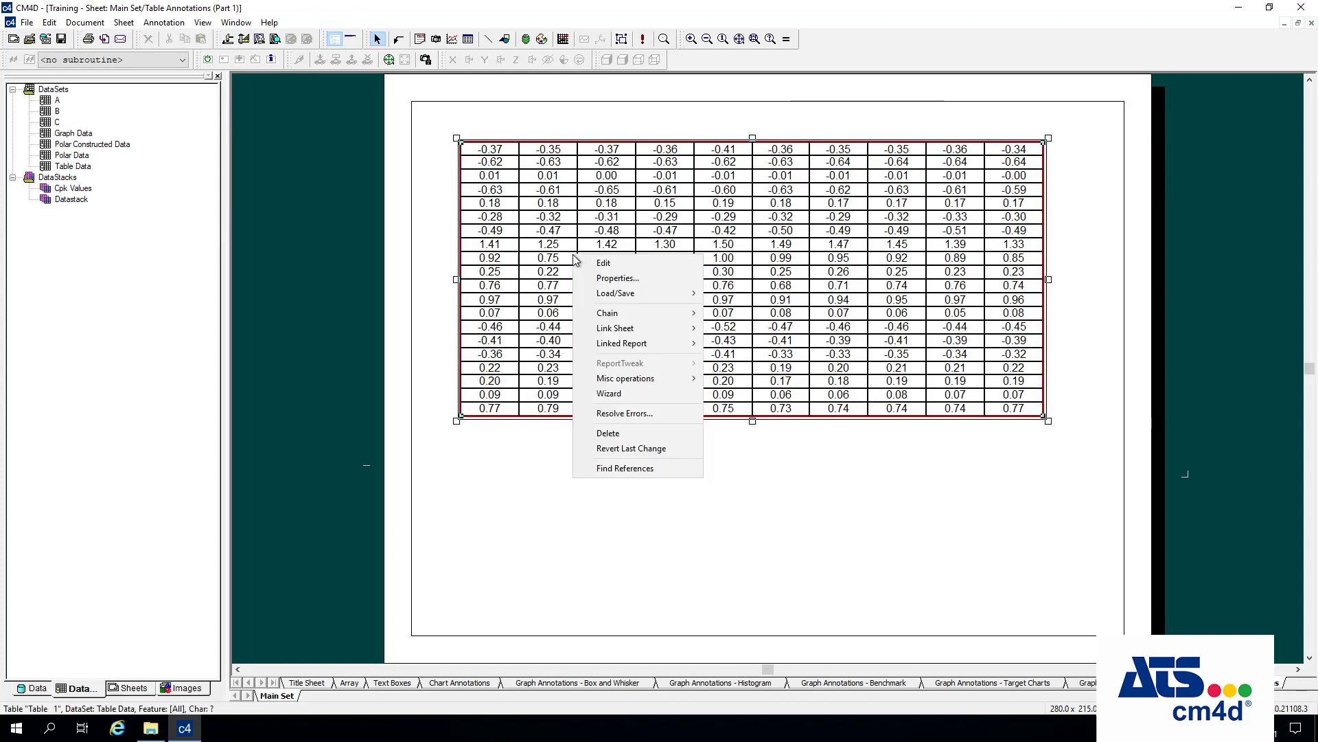
pyautogui.click(629, 278)
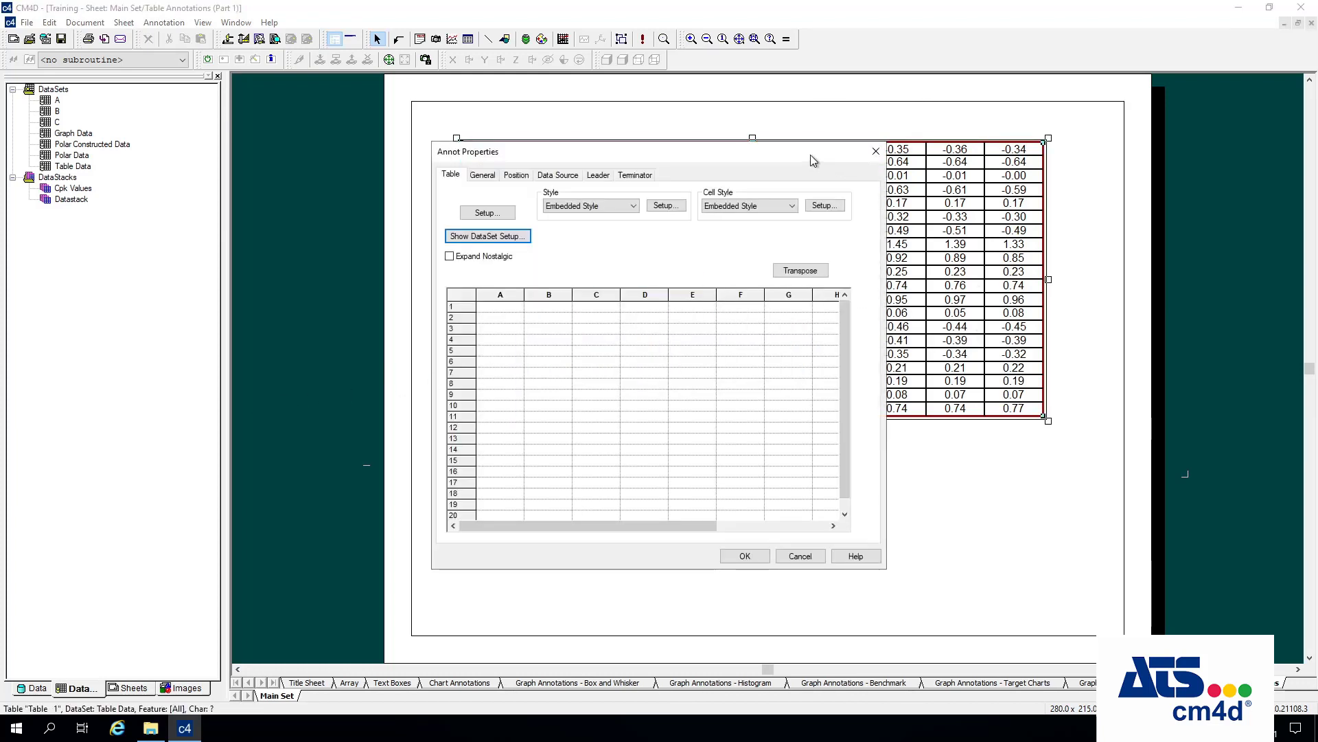
pyautogui.click(825, 205)
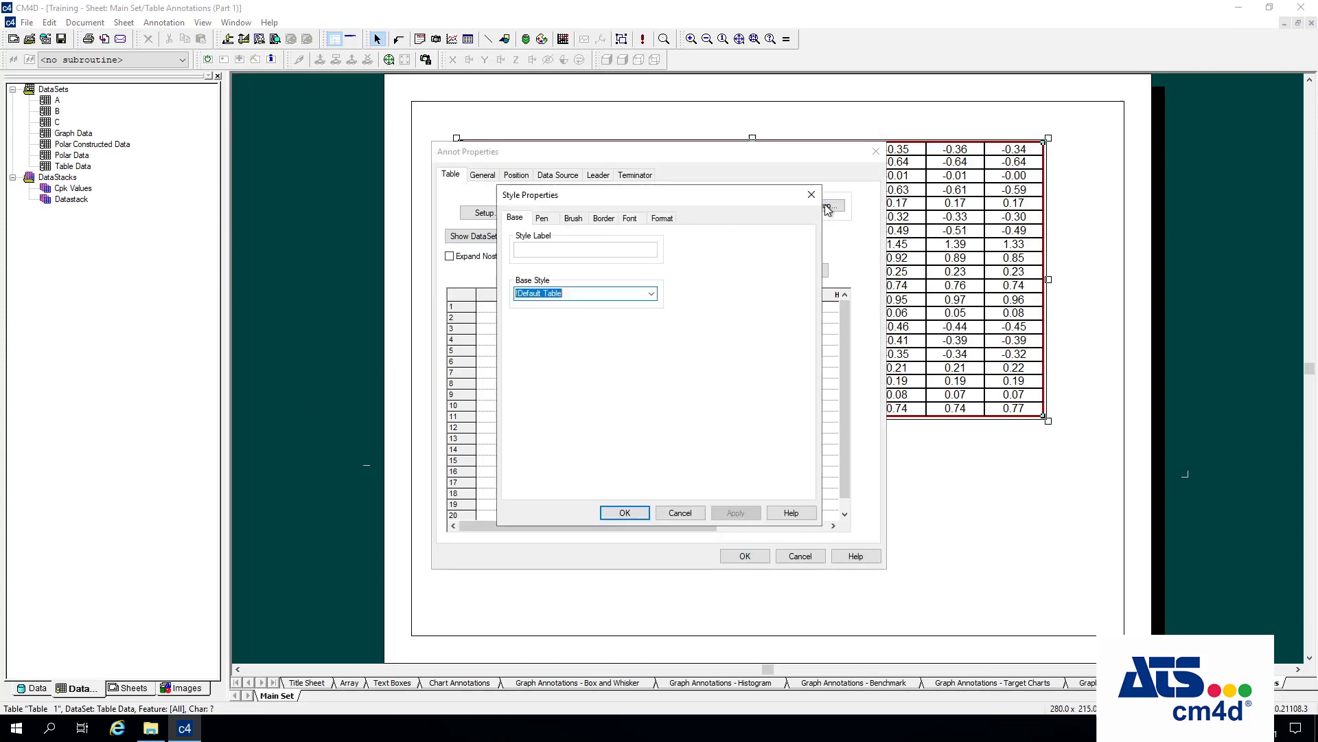
pyautogui.click(545, 218)
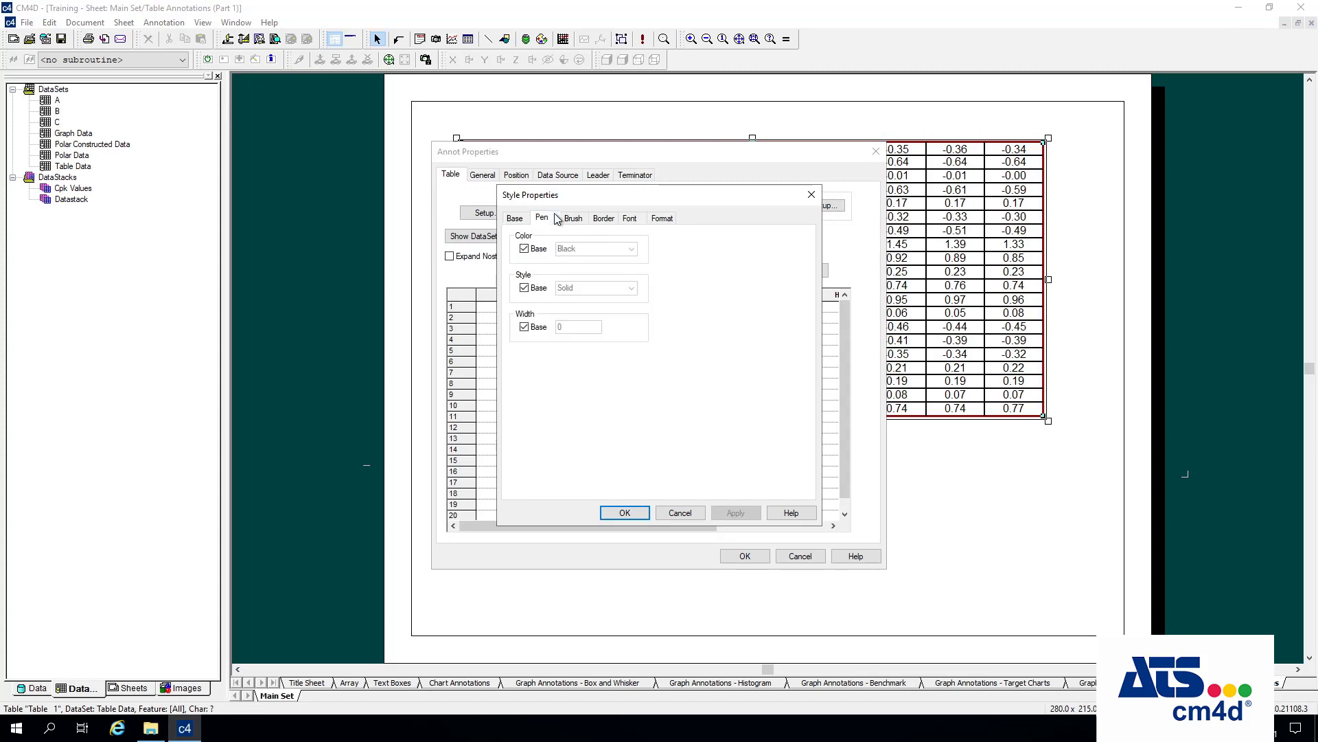
pyautogui.click(534, 251)
pyautogui.click(633, 250)
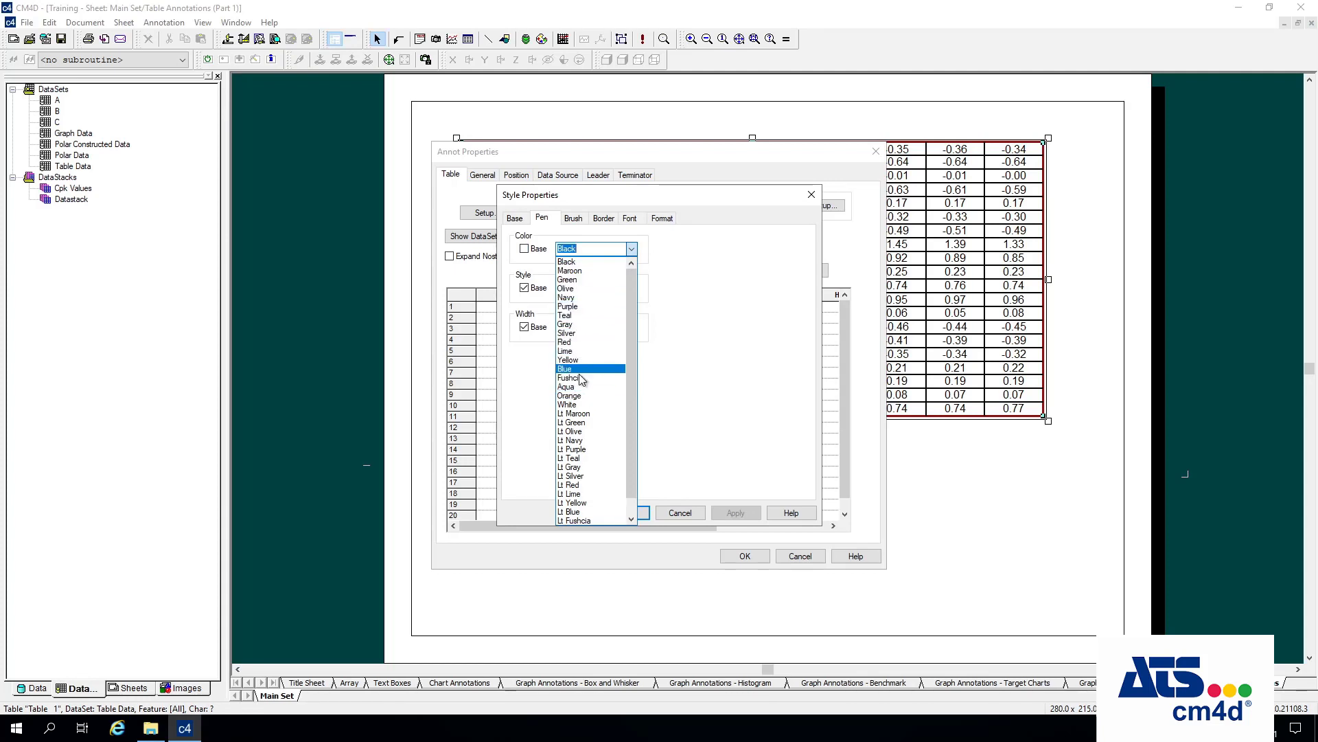
pyautogui.click(587, 512)
pyautogui.click(525, 327)
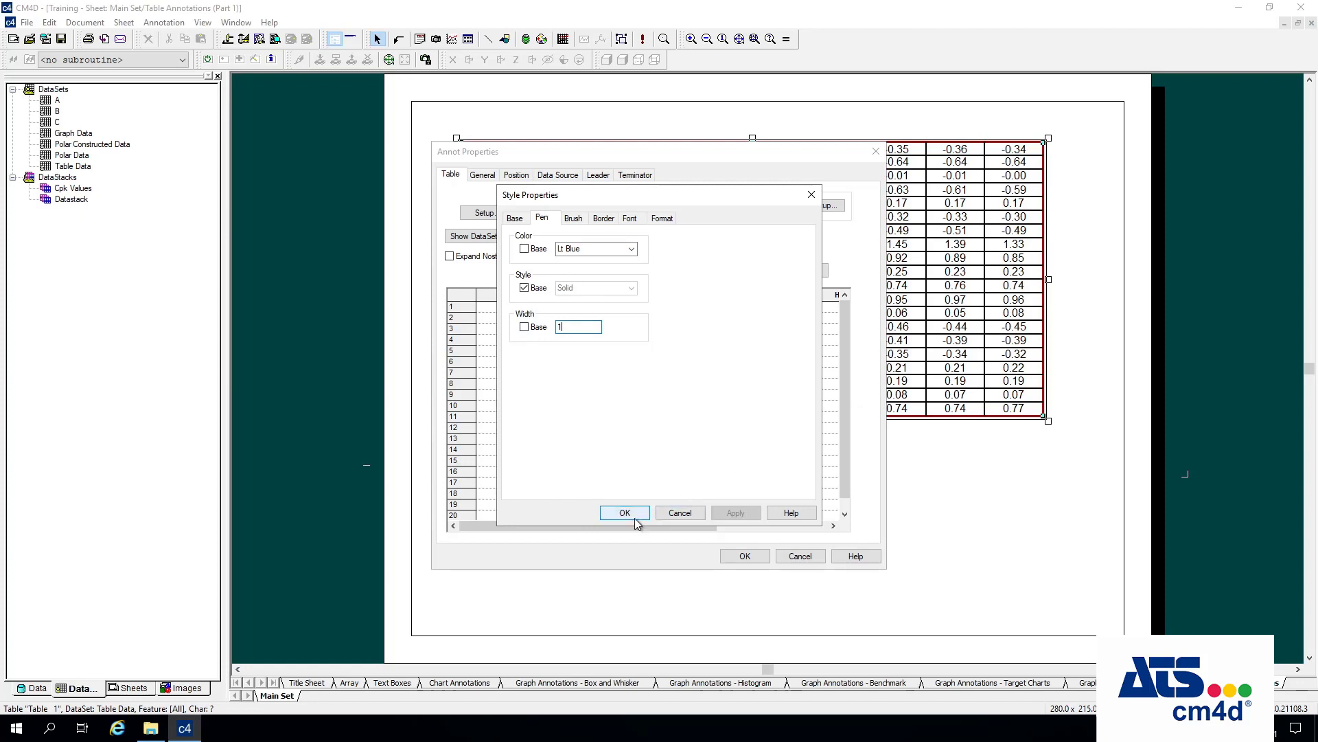
pyautogui.click(629, 218)
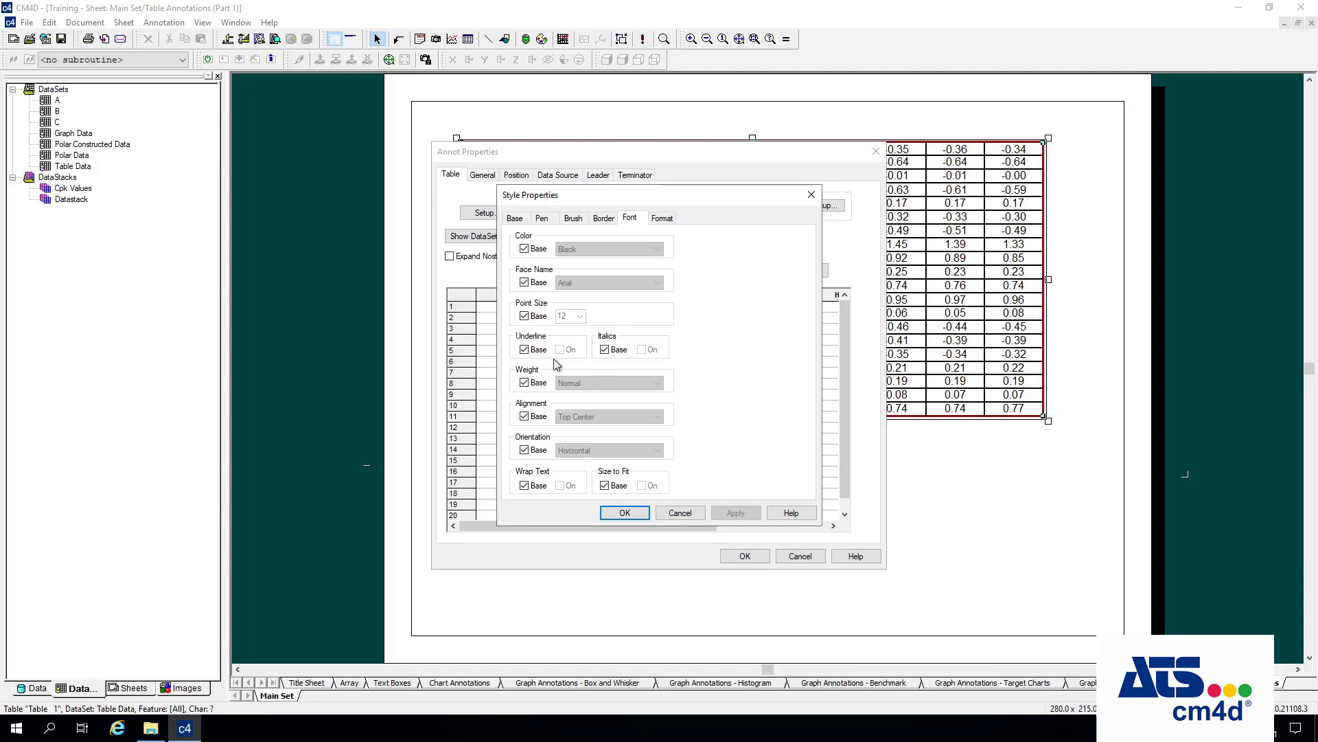
pyautogui.click(626, 514)
pyautogui.click(741, 557)
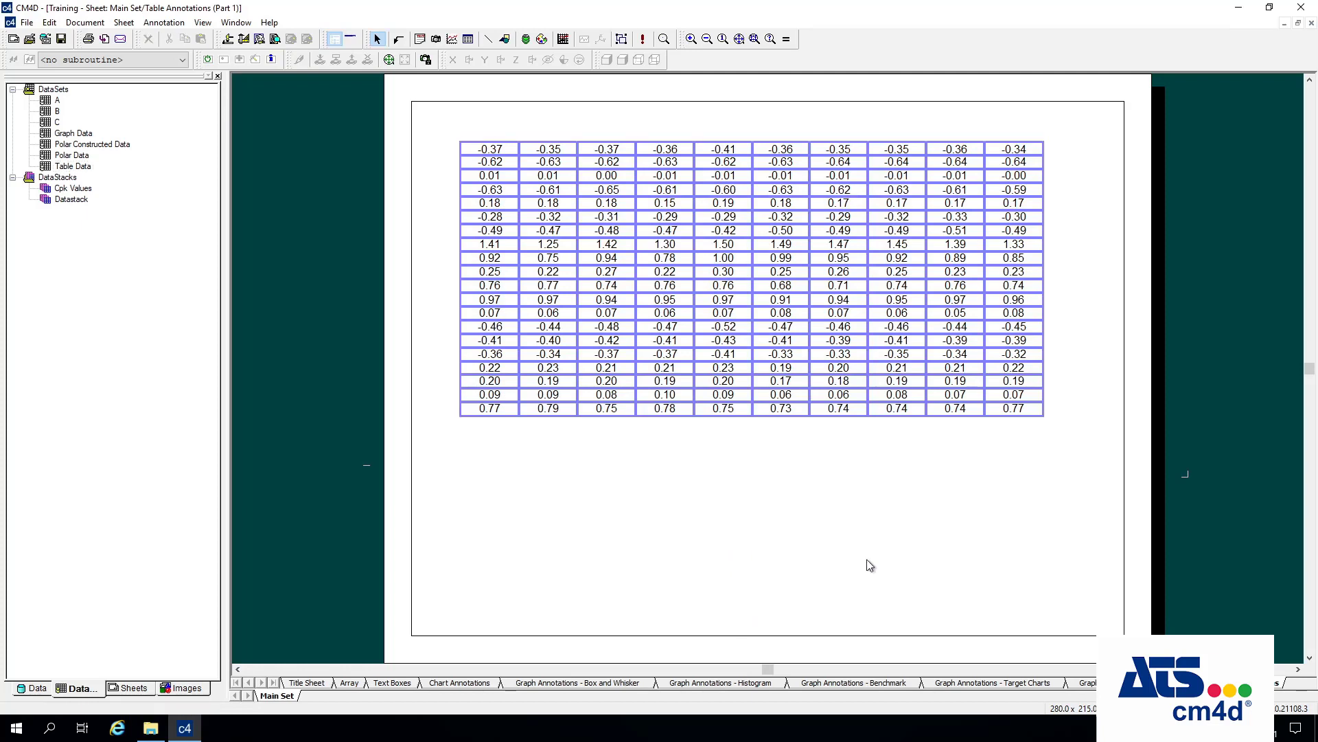
# - Restore the base pen width in the table annotation's cell style and apply the annotation properties
pyautogui.rightClick(653, 218)
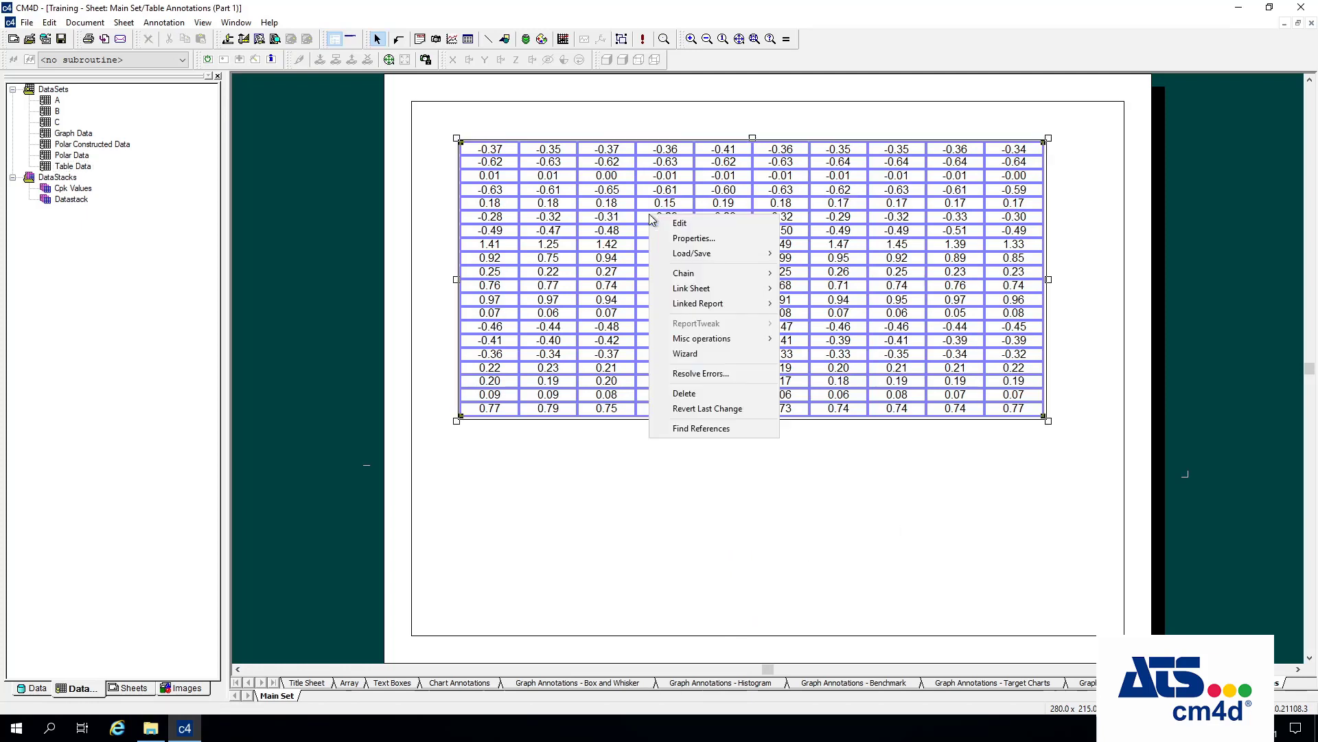
pyautogui.click(725, 237)
pyautogui.click(823, 206)
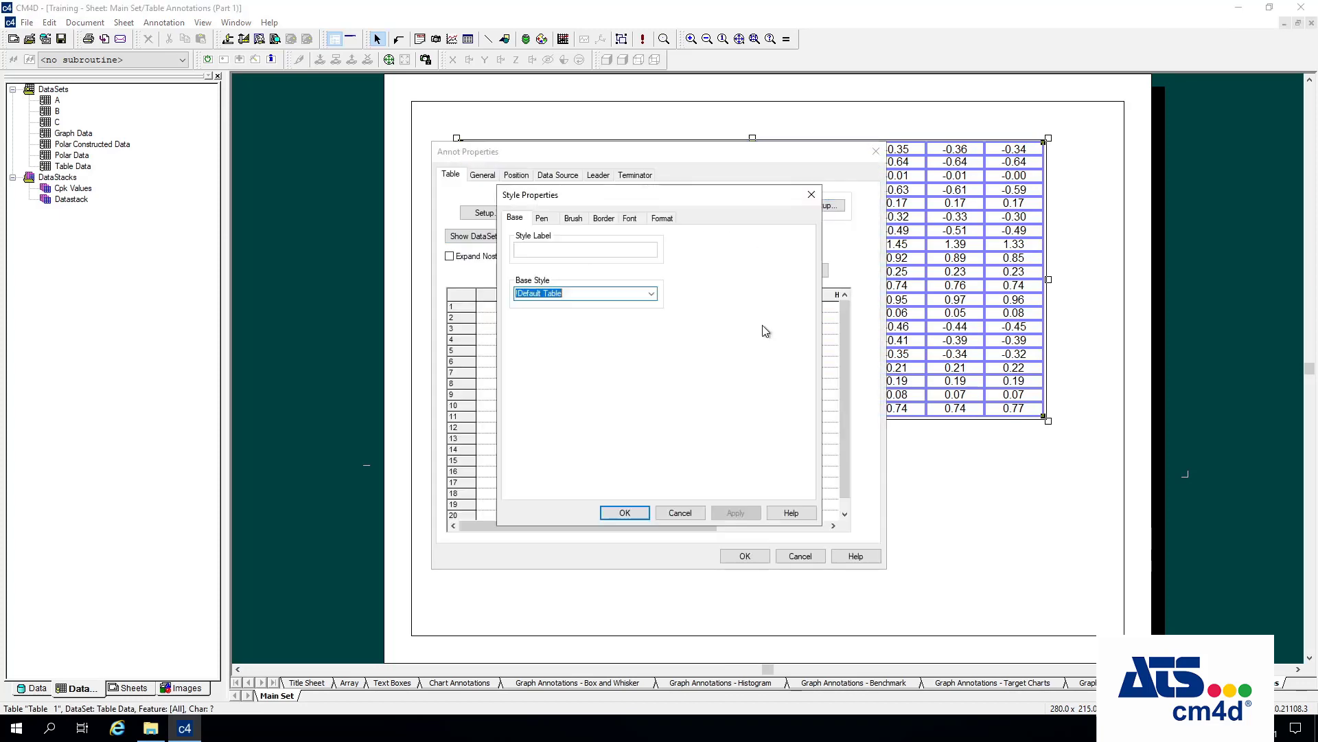
pyautogui.click(551, 218)
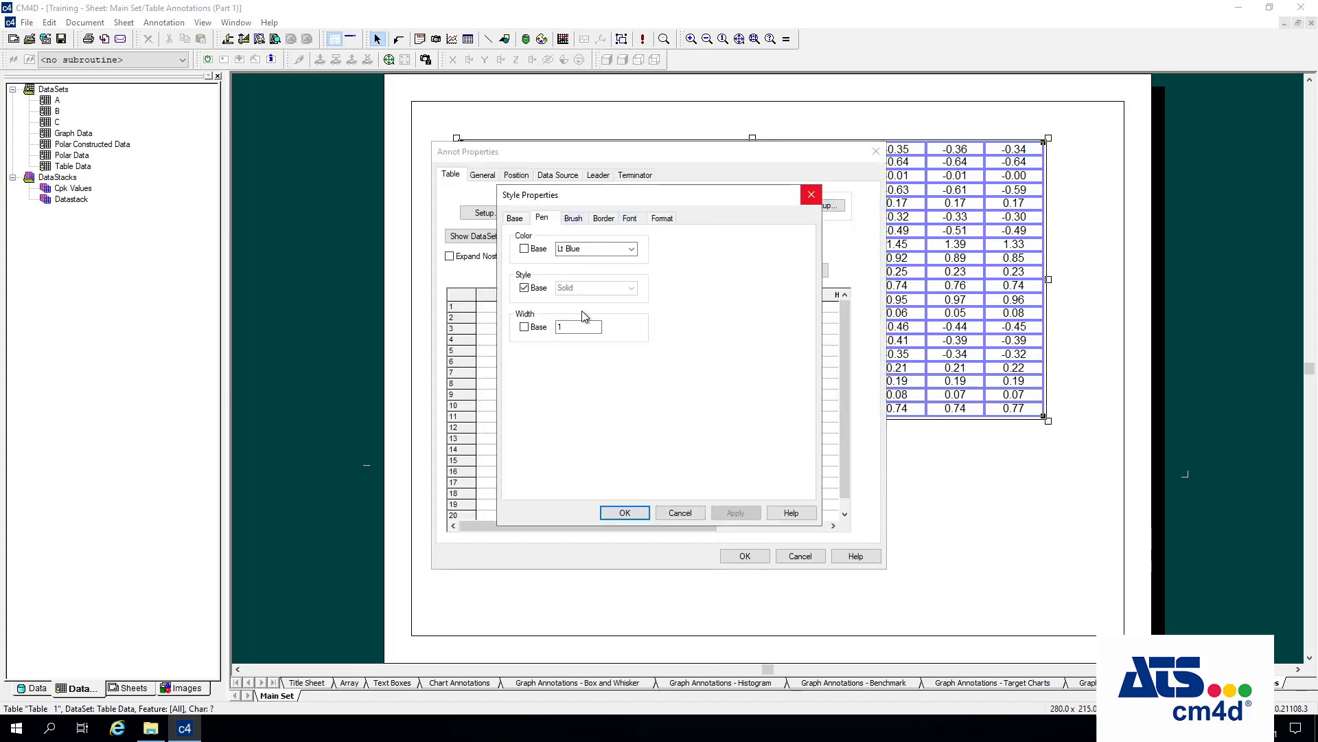
pyautogui.doubleClick(582, 327)
pyautogui.click(532, 331)
pyautogui.click(624, 513)
pyautogui.click(753, 557)
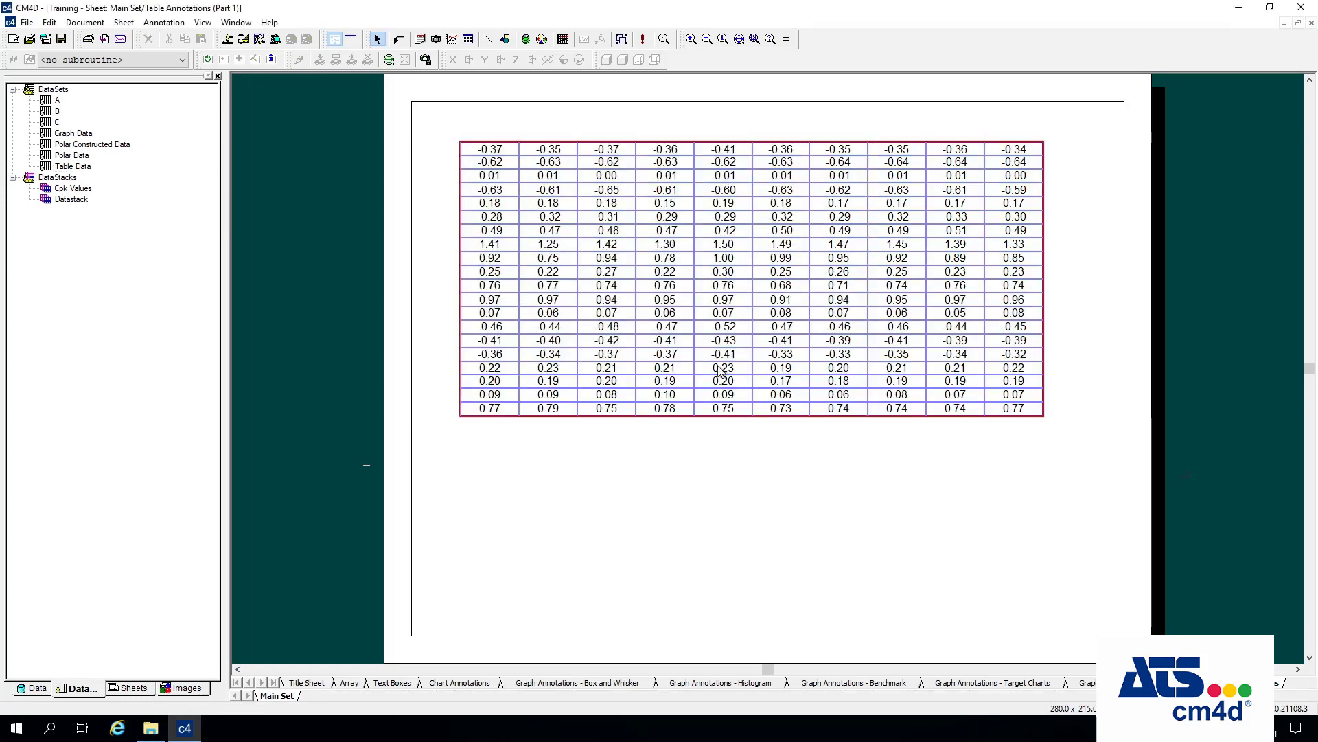
# - Move the table annotation up to the upper edge of the page frame and deselect it
pyautogui.click(732, 328)
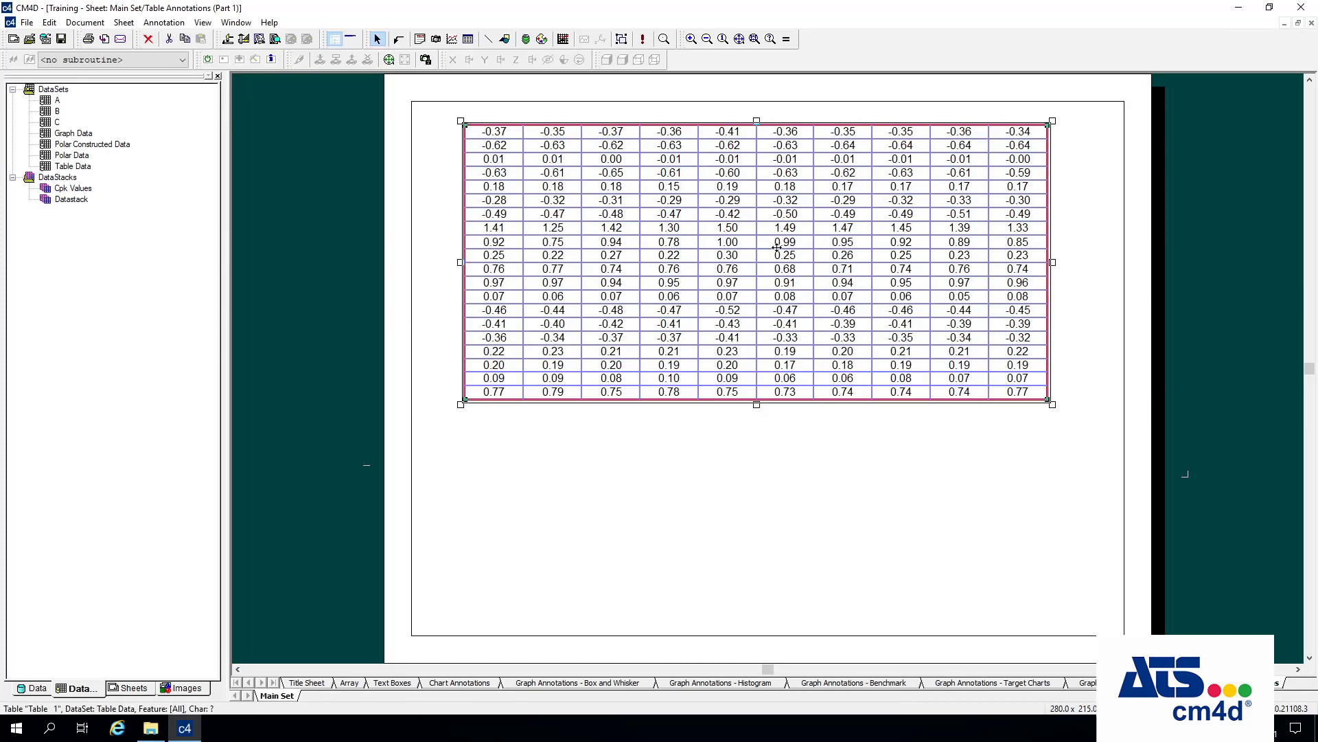
pyautogui.rightClick(778, 250)
pyautogui.click(814, 274)
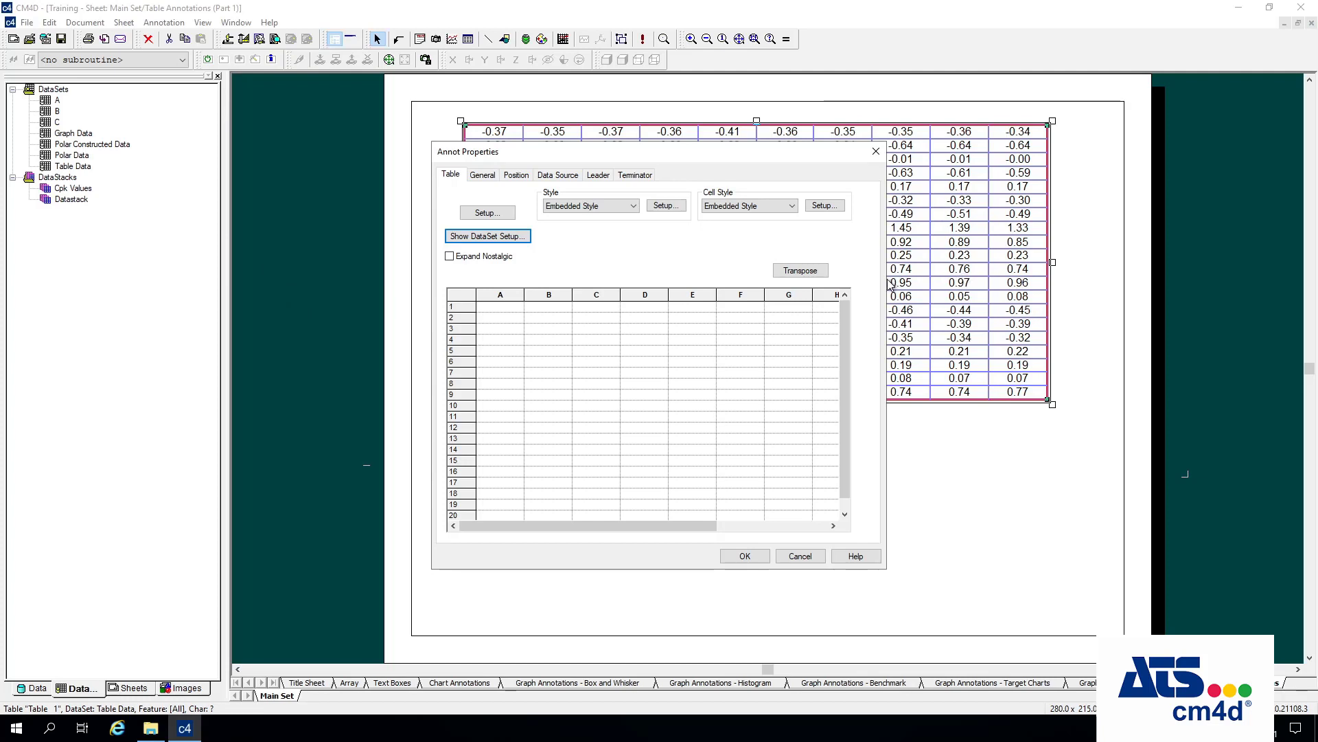
pyautogui.click(816, 560)
pyautogui.moveTo(817, 263)
pyautogui.mouseDown()
pyautogui.moveTo(812, 241)
pyautogui.moveTo(802, 252)
pyautogui.mouseUp()
pyautogui.click(430, 320)
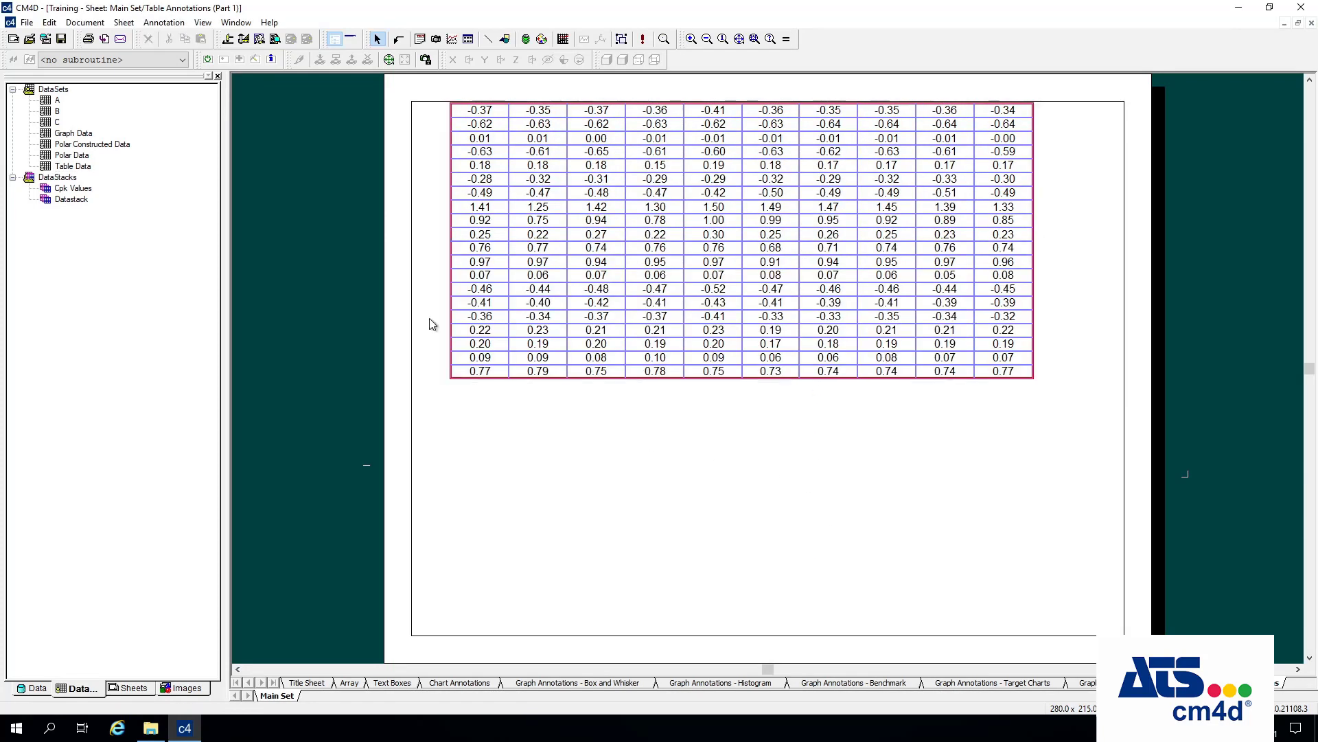
# - Place a new table annotation on the sheet below the existing table and select it
pyautogui.click(467, 39)
pyautogui.click(547, 436)
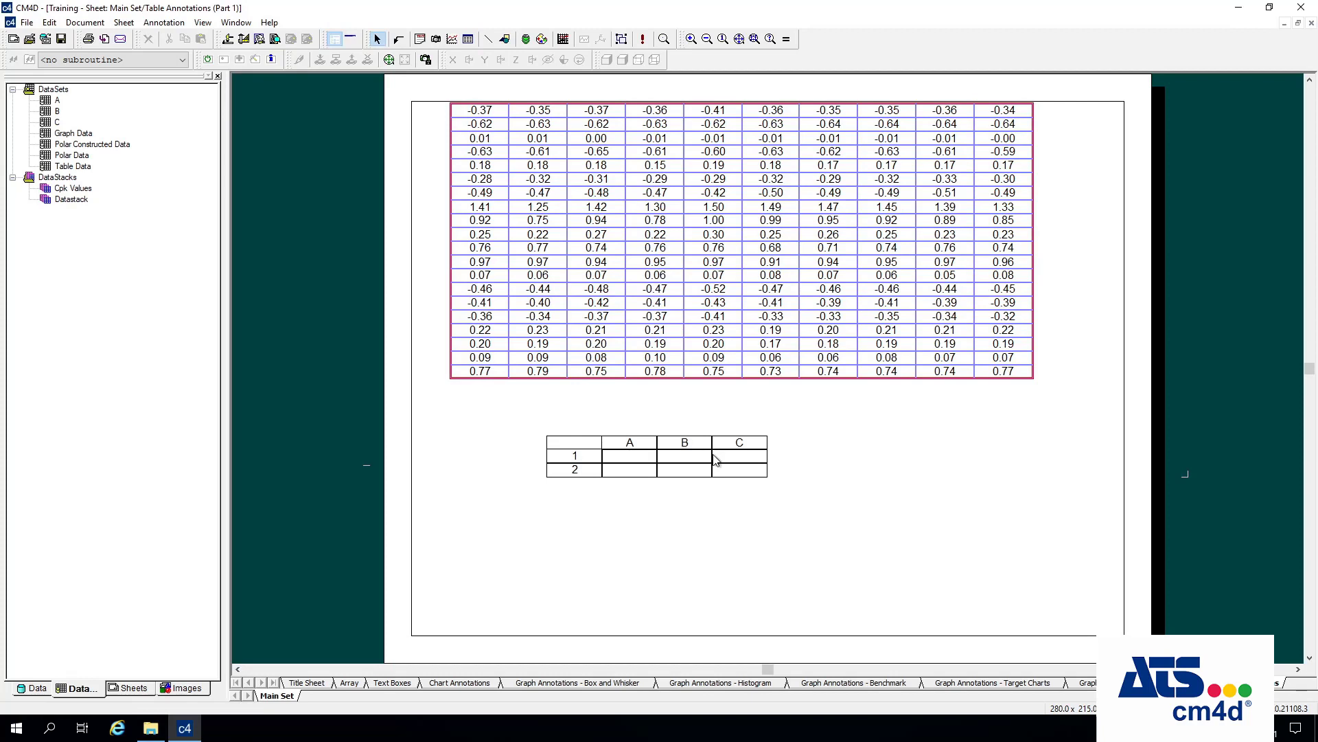
pyautogui.click(683, 471)
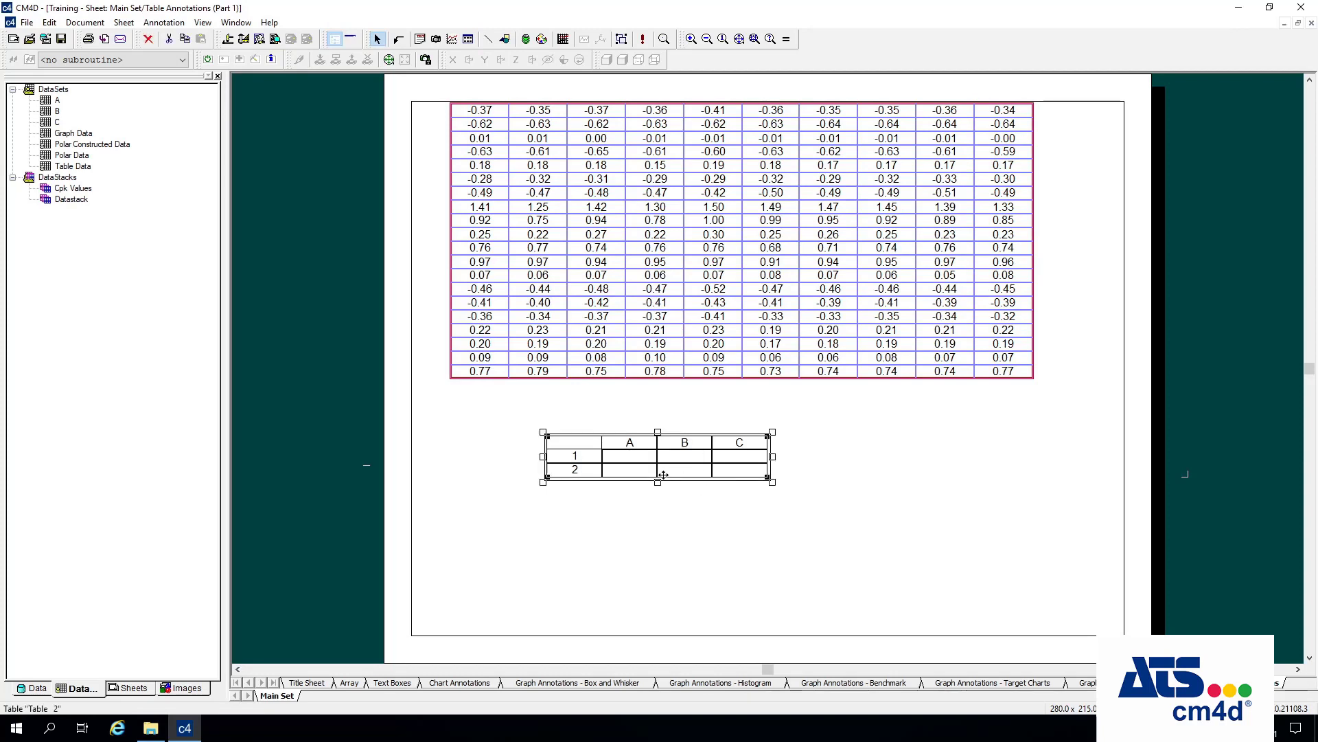
pyautogui.doubleClick(680, 462)
# - Enter the headings FEATURE, DIM and RANGE in row 1, columns A to C, of the new table annotation's cell grid
pyautogui.rightClick(683, 470)
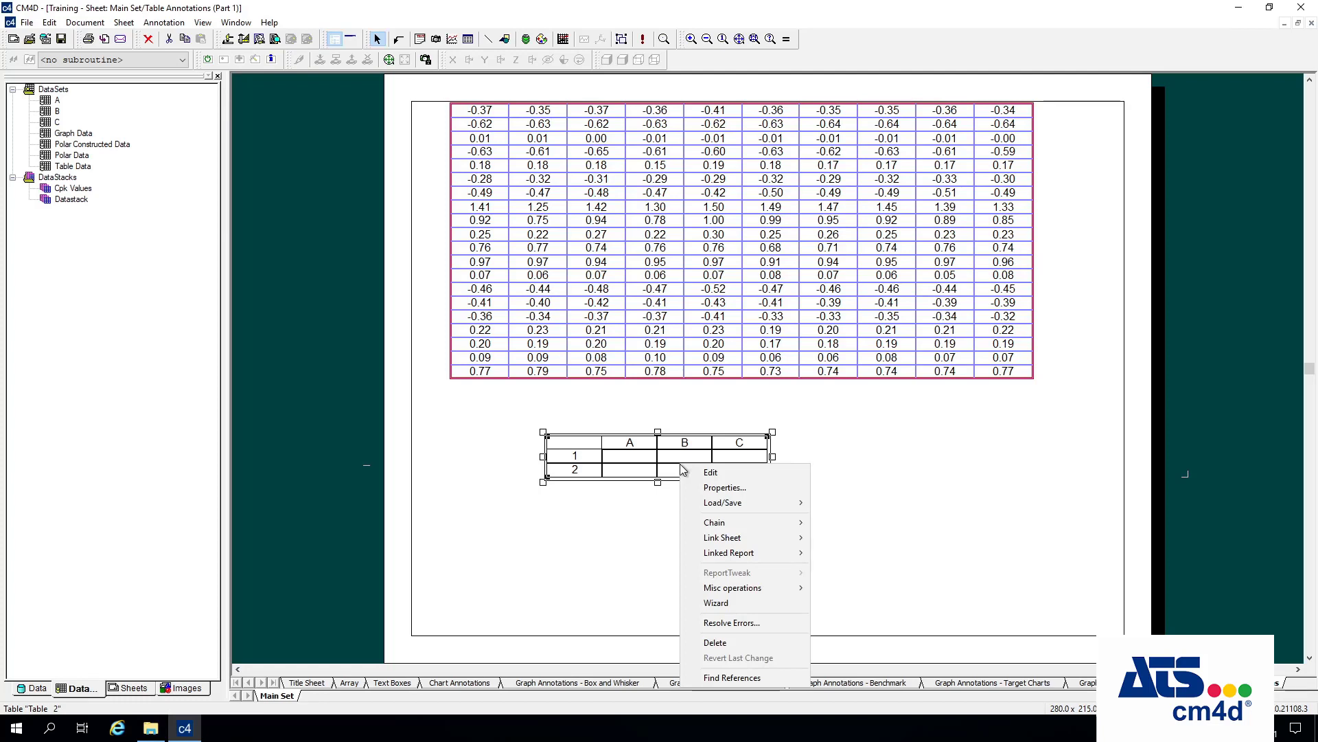
pyautogui.click(748, 487)
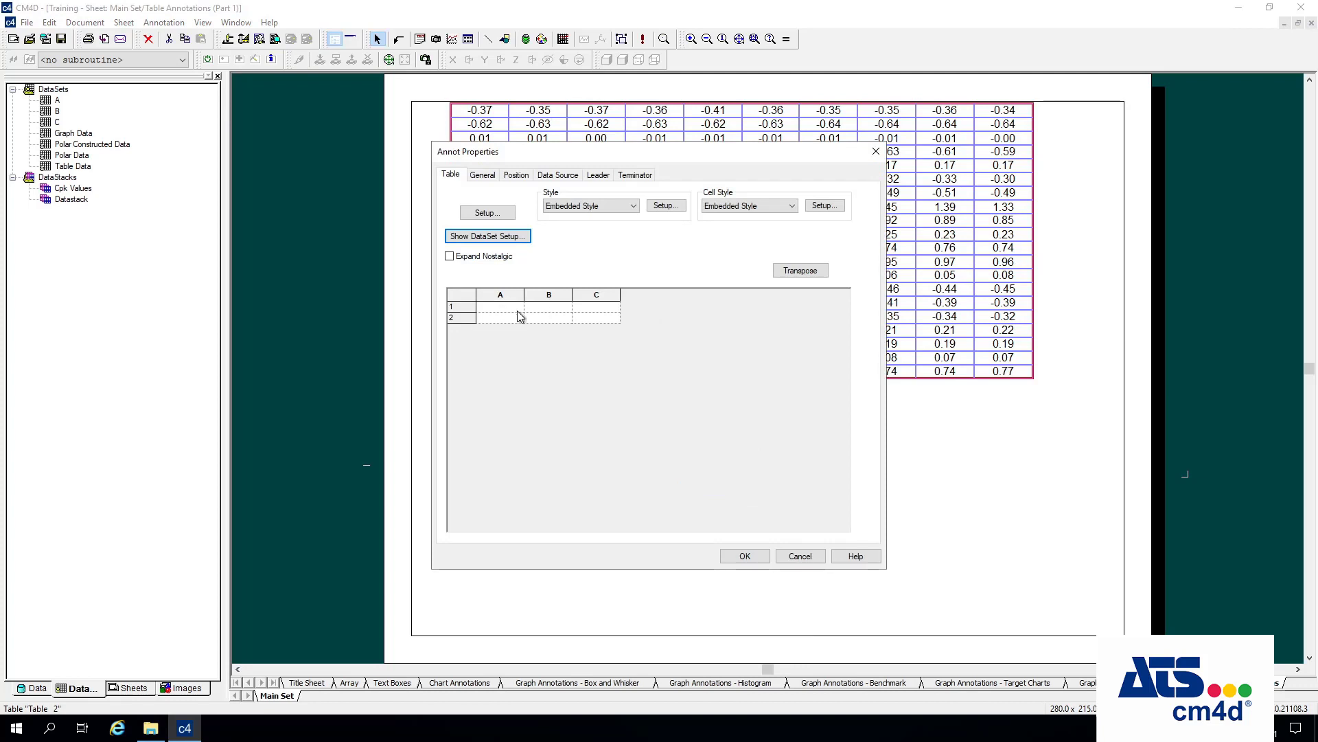
pyautogui.moveTo(517, 310); pyautogui.dragTo(519, 316)
pyautogui.click(546, 309)
pyautogui.click(595, 319)
pyautogui.click(600, 311)
pyautogui.click(557, 309)
pyautogui.click(506, 309)
pyautogui.click(501, 309)
pyautogui.write('FEATURE')
pyautogui.click(549, 311)
pyautogui.write('DIM')
pyautogui.click(591, 308)
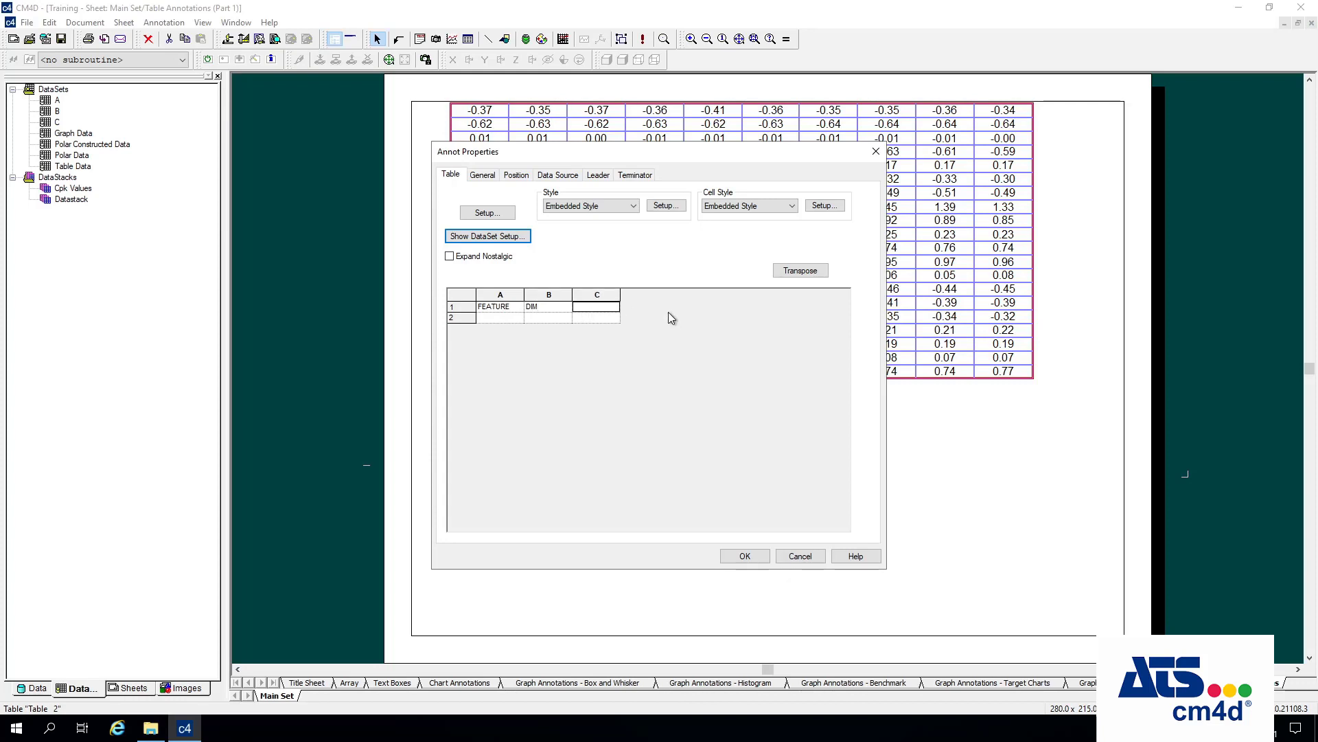
pyautogui.write('RANGE')
# - Add a column after RANGE in the table grid and enter CPK in its first row
pyautogui.rightClick(613, 294)
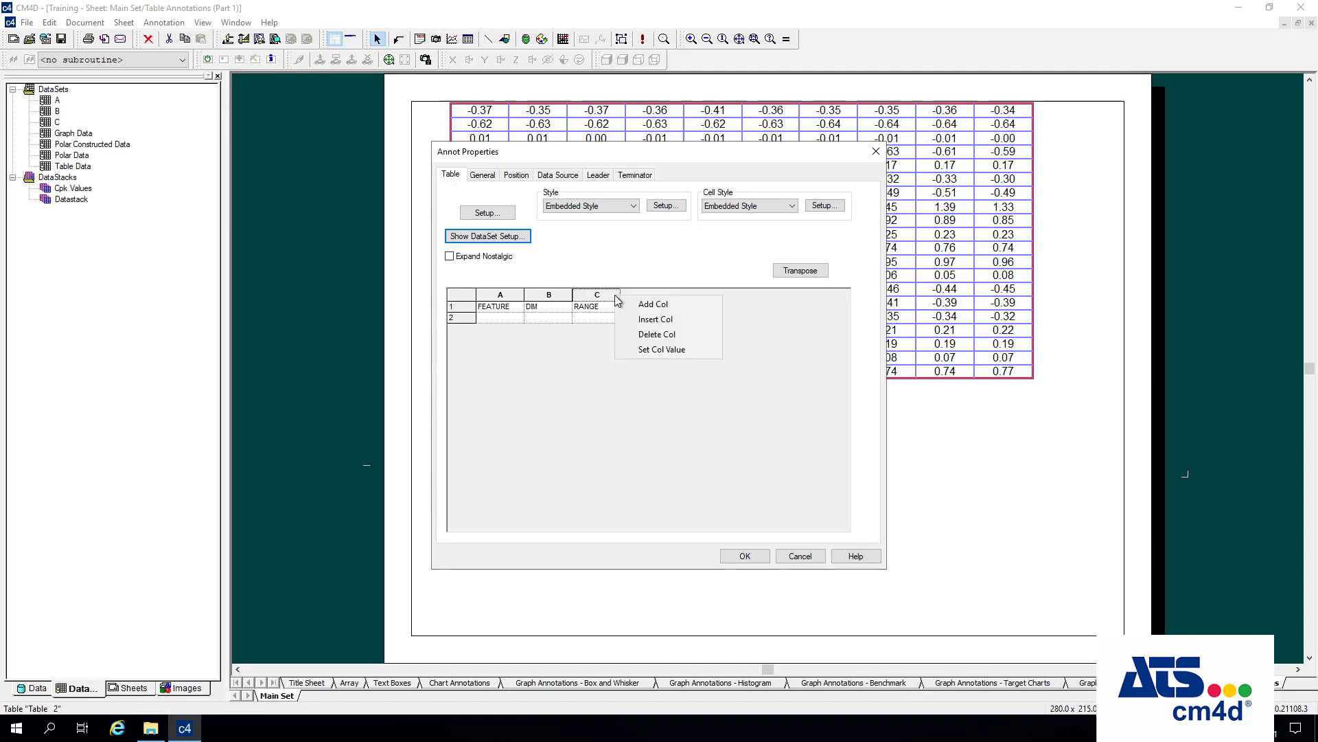
pyautogui.click(666, 303)
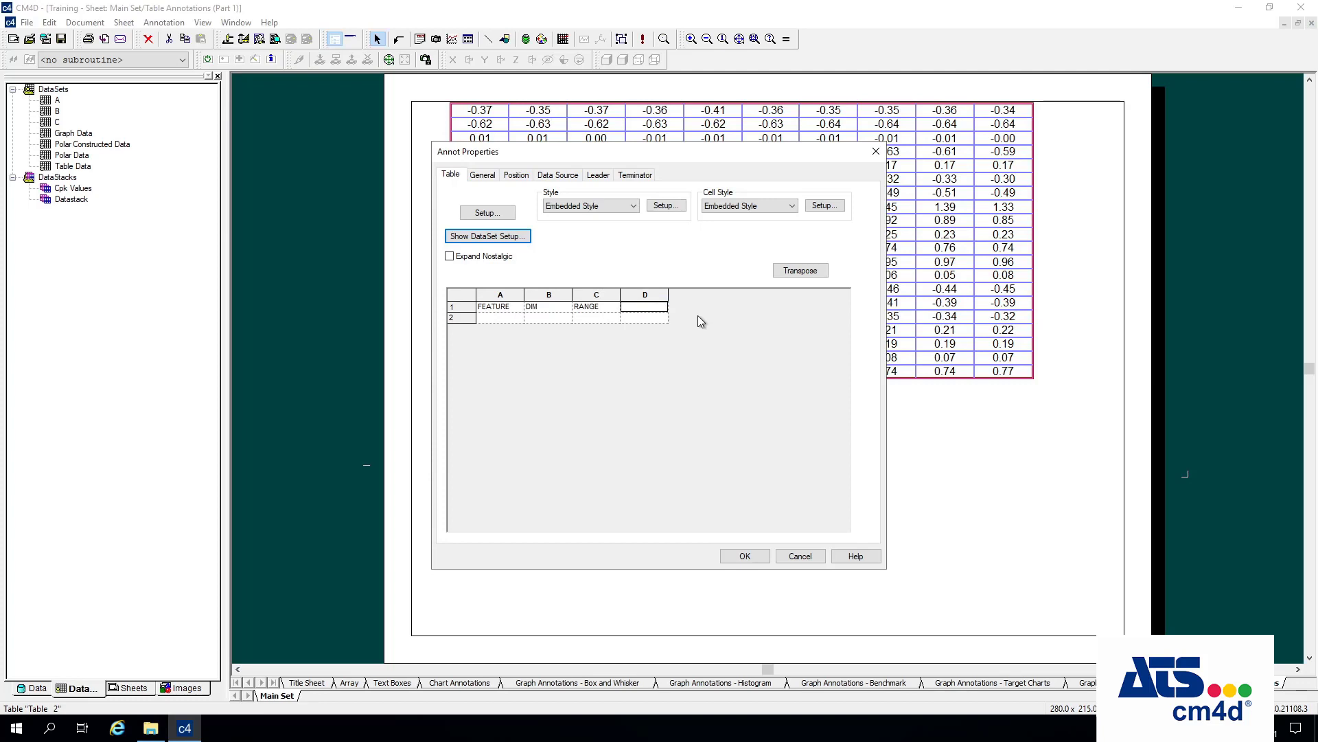
pyautogui.write('CPK')
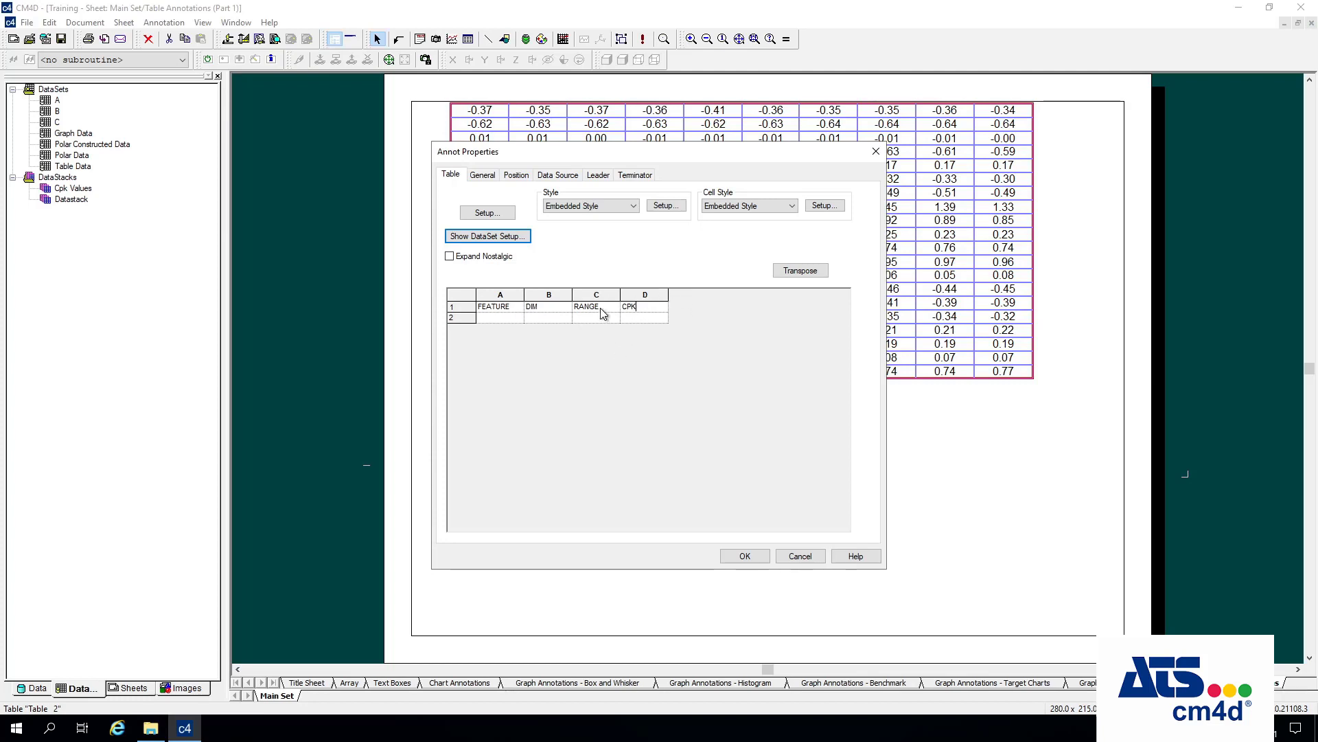
# - Add a fifth column to the table grid, change column D's heading to MEAN, and enter CPK as column E's heading
pyautogui.rightClick(658, 294)
pyautogui.click(690, 304)
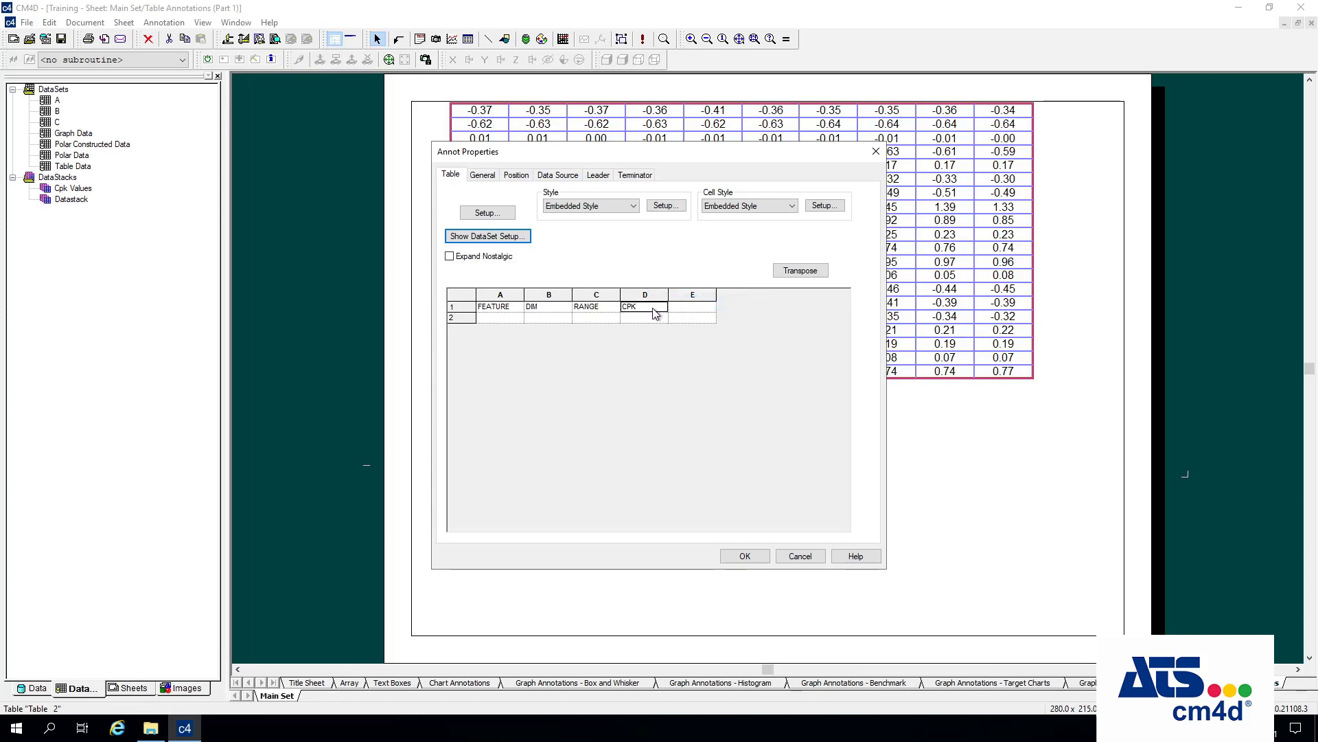
pyautogui.write('cp')
pyautogui.press('BackSpace')
pyautogui.press('BackSpace')
pyautogui.write('mea')
pyautogui.press('BackSpace')
pyautogui.press('BackSpace')
pyautogui.press('BackSpace')
pyautogui.write('MEAN')
pyautogui.click(693, 306)
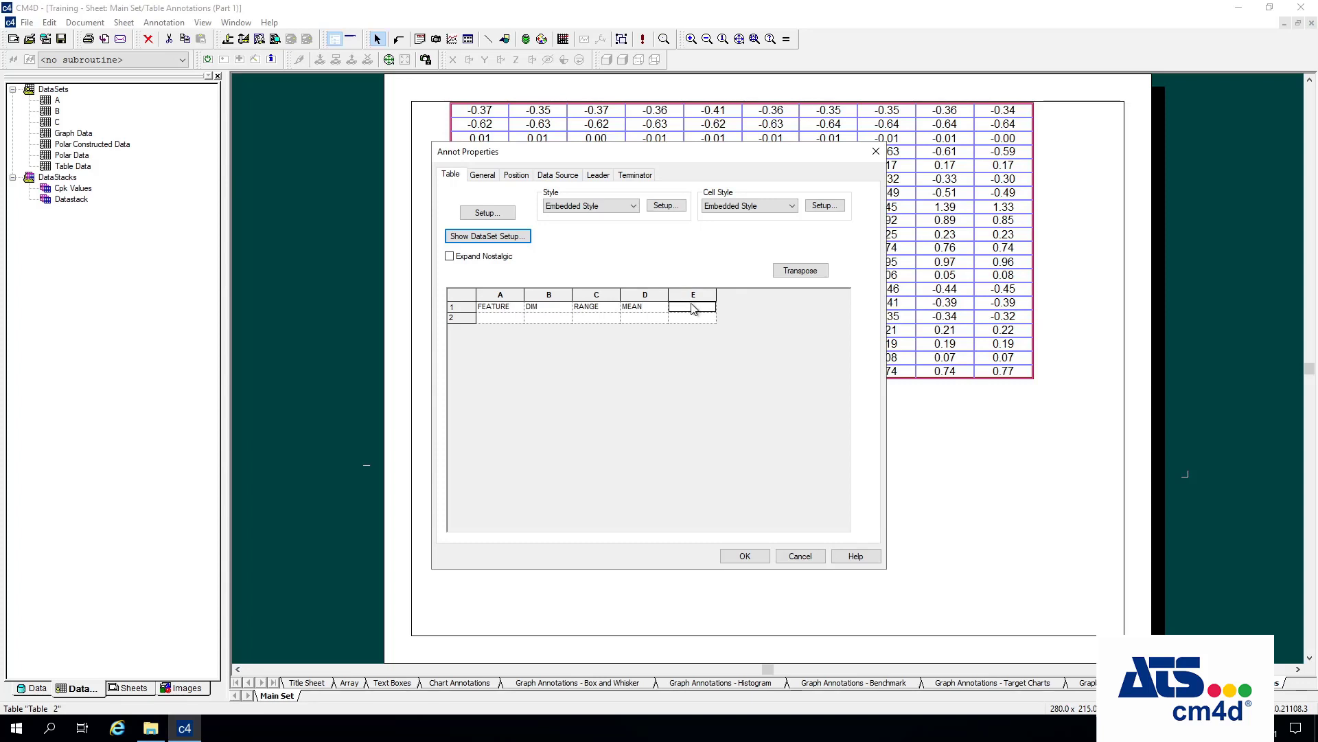
pyautogui.write('CPK')
# - Fill row 2 with the expressions ~feature,label~, ~chr~, ~range~, ~mean~ and ~cpk~ under their matching headings, and apply the annotation properties
pyautogui.click(499, 318)
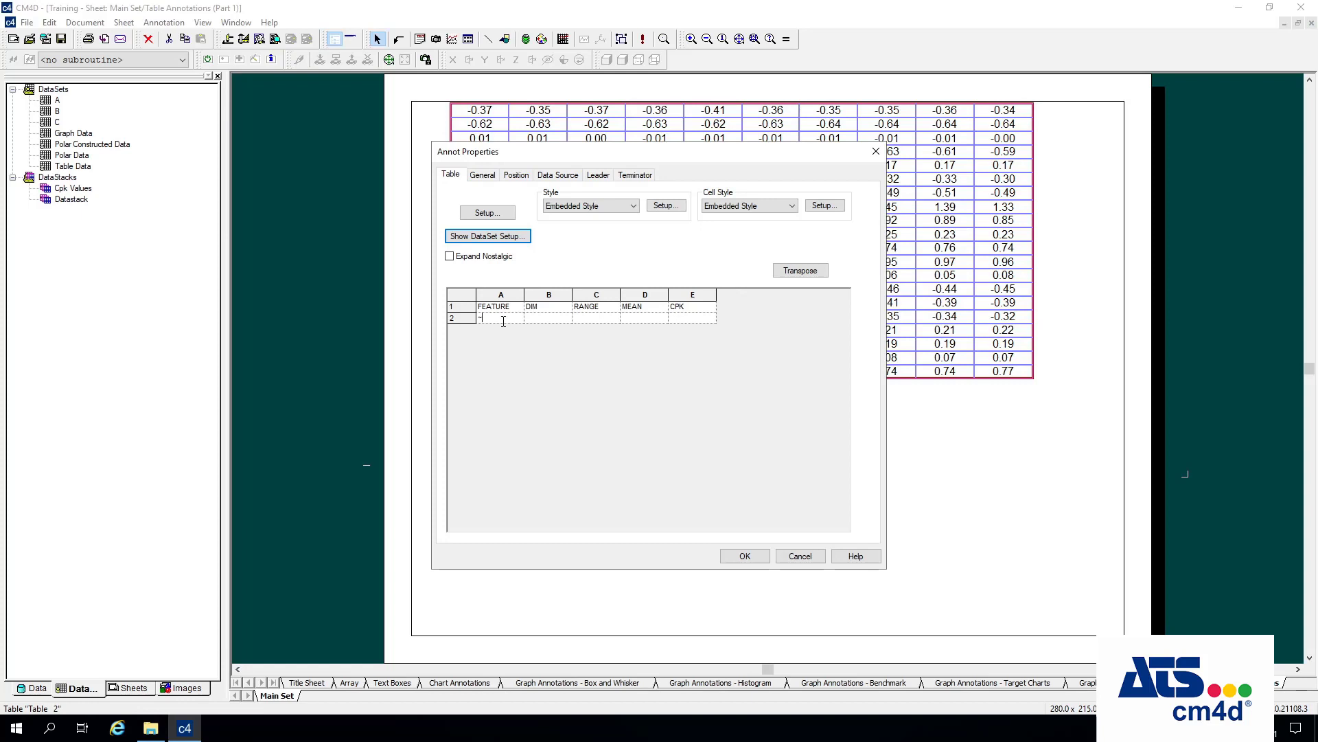
pyautogui.write('eature.labe')
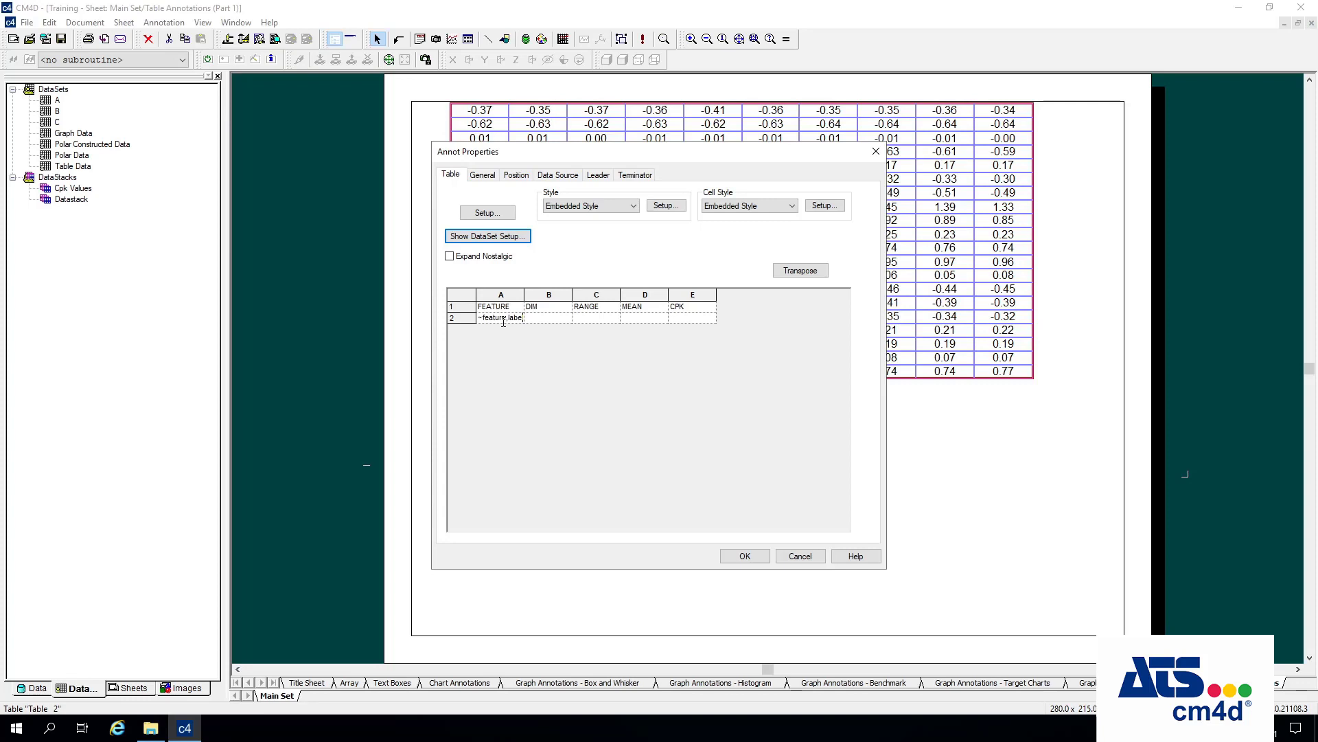
pyautogui.write('l~')
pyautogui.click(549, 318)
pyautogui.write('~chr~')
pyautogui.click(579, 319)
pyautogui.write('~')
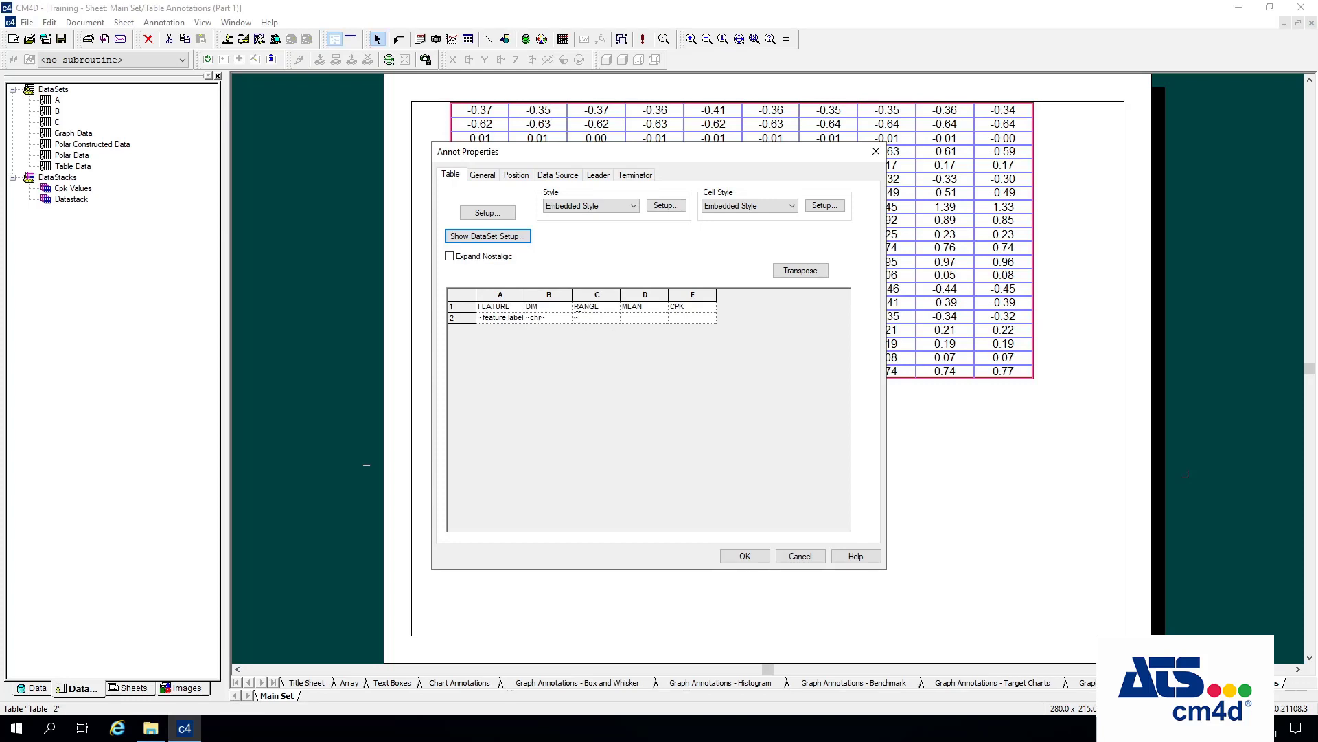
pyautogui.write('range~')
pyautogui.click(644, 318)
pyautogui.click(695, 319)
pyautogui.write('~')
pyautogui.click(745, 556)
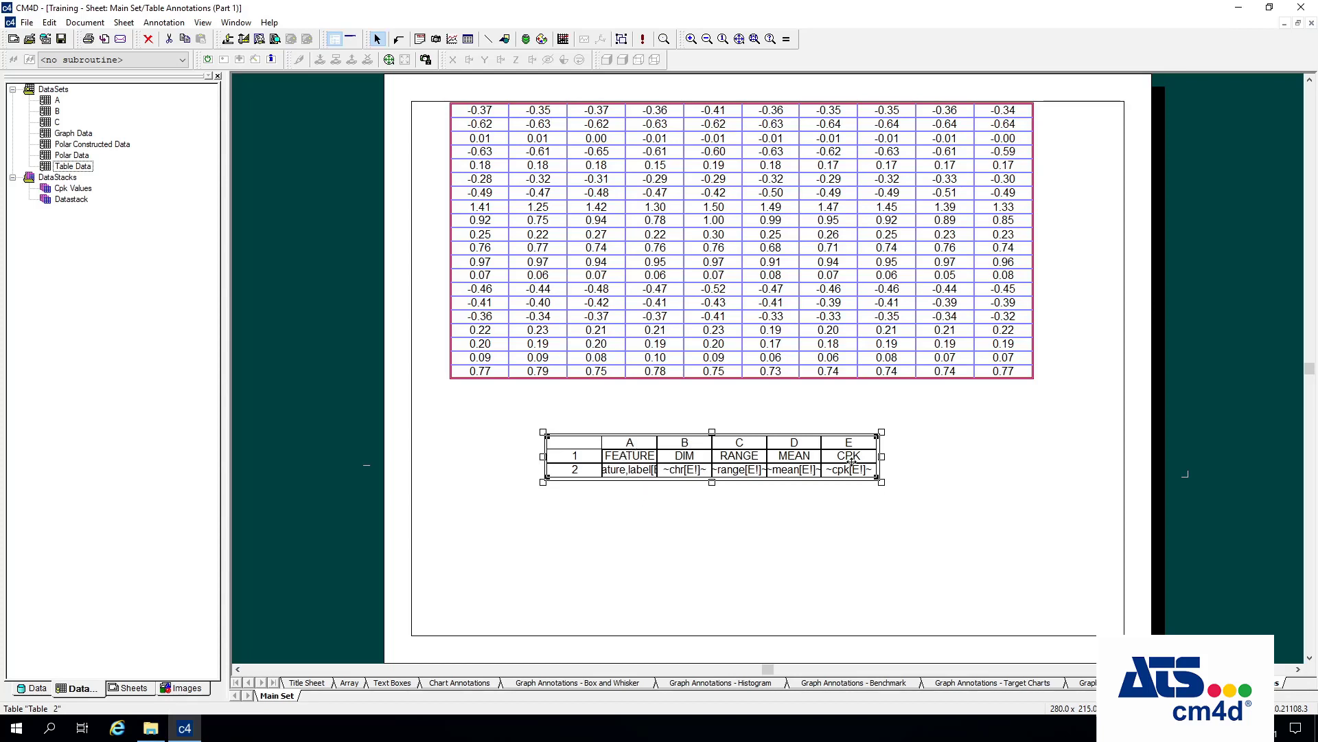
# - Turn off the display of row and column headers in the new table's setup, apply it, and deselect the annotation
pyautogui.rightClick(688, 447)
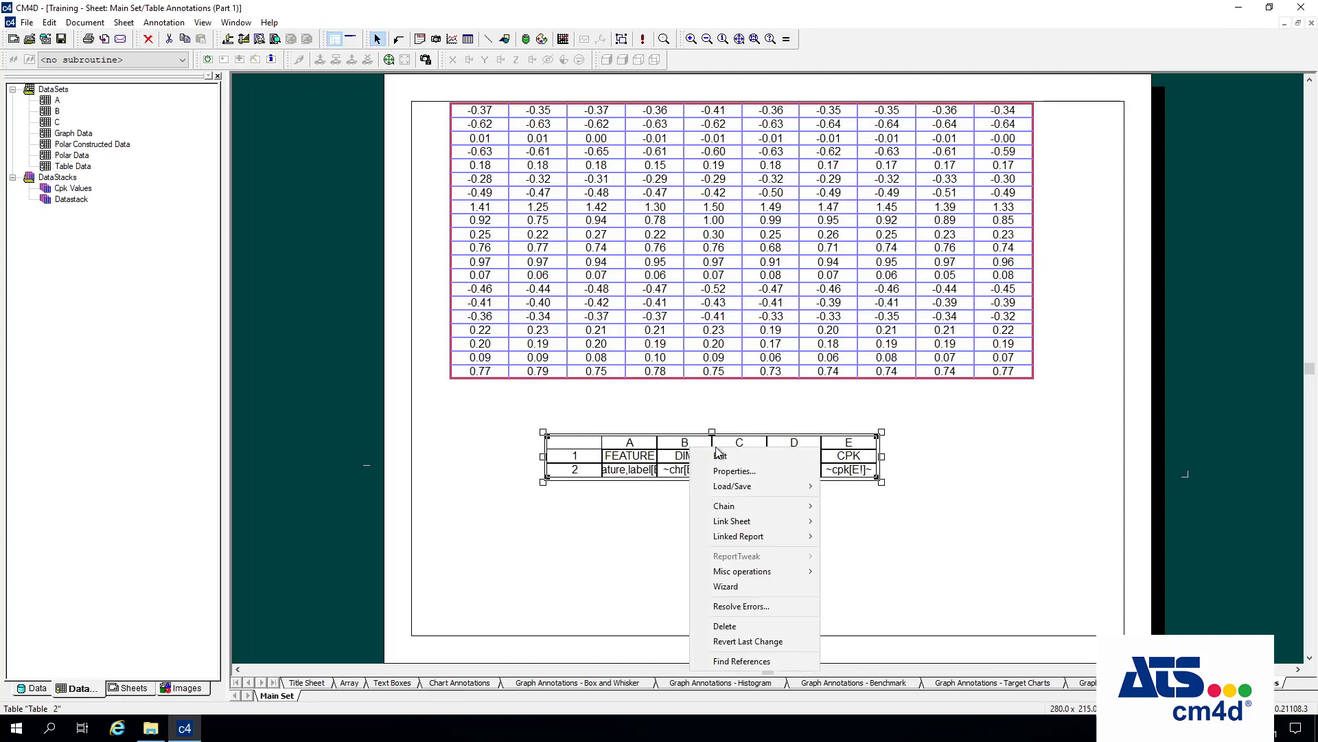
pyautogui.click(751, 473)
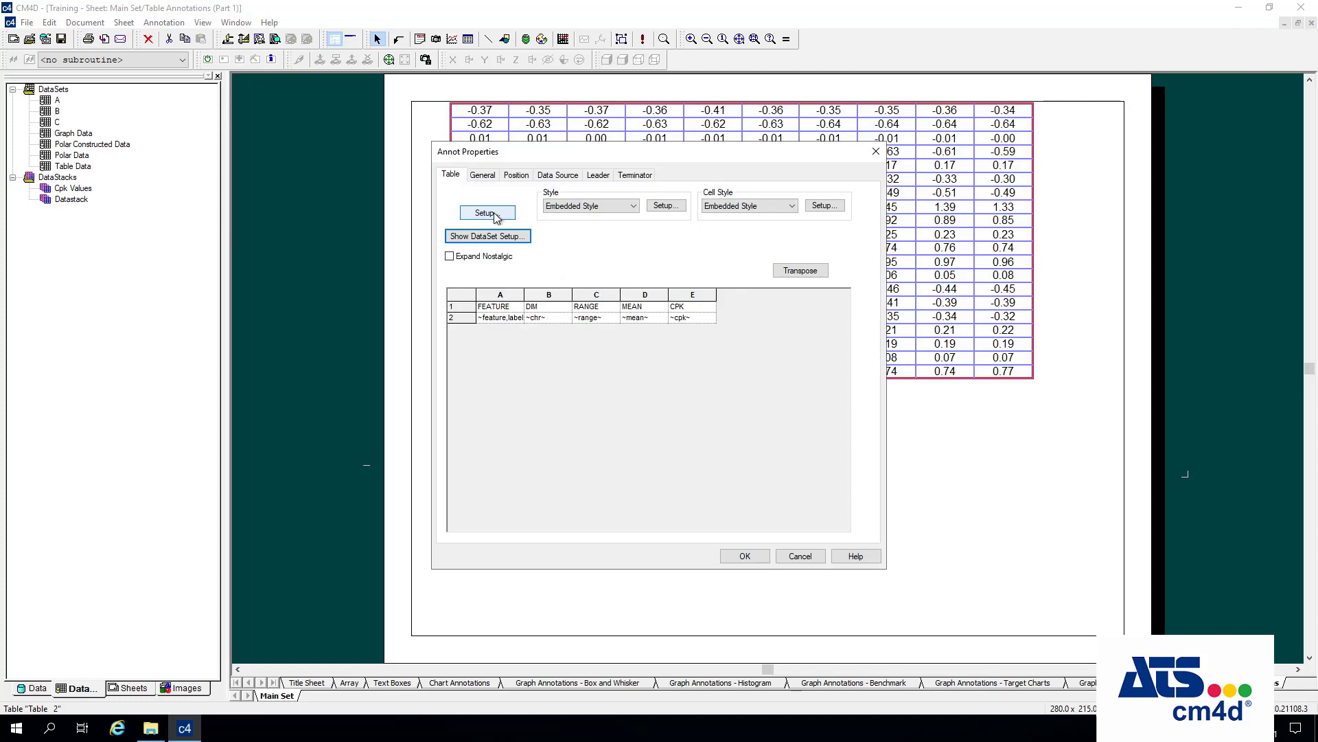
pyautogui.click(494, 214)
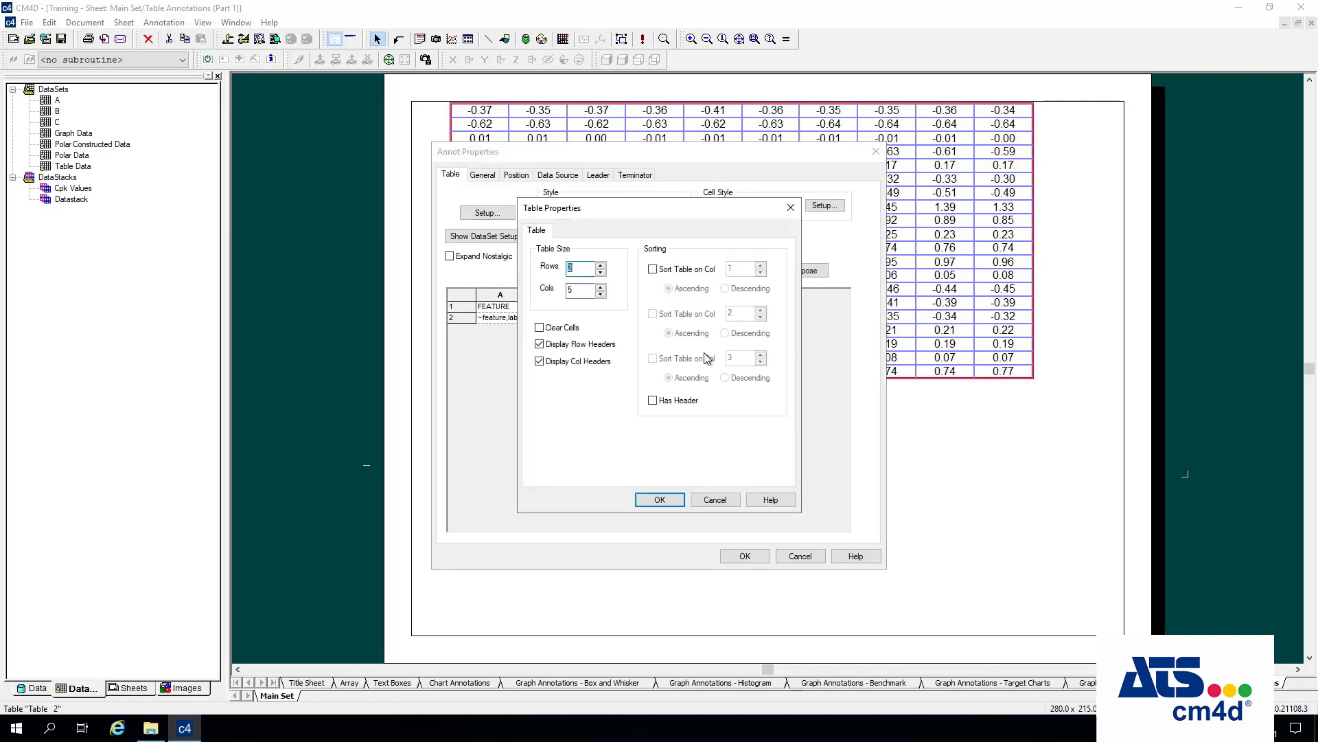
pyautogui.click(540, 344)
pyautogui.click(540, 362)
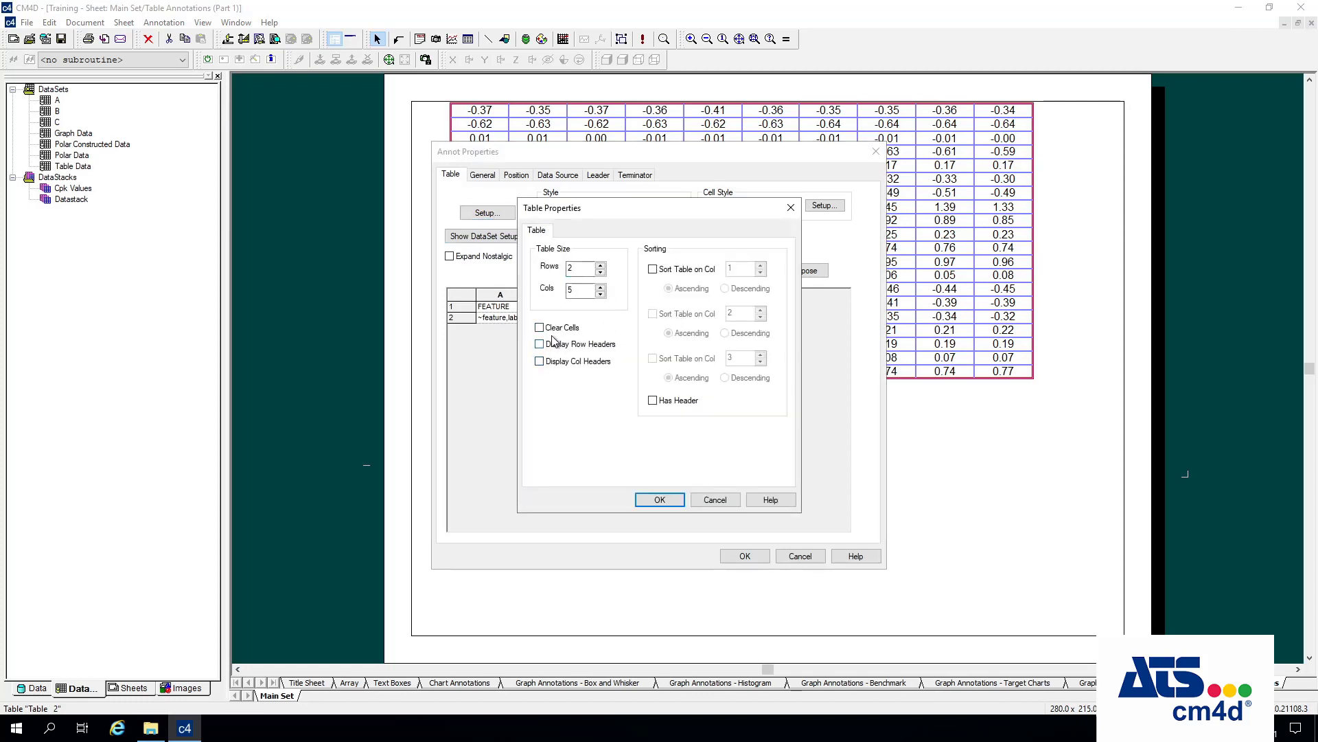
pyautogui.click(670, 500)
pyautogui.click(745, 555)
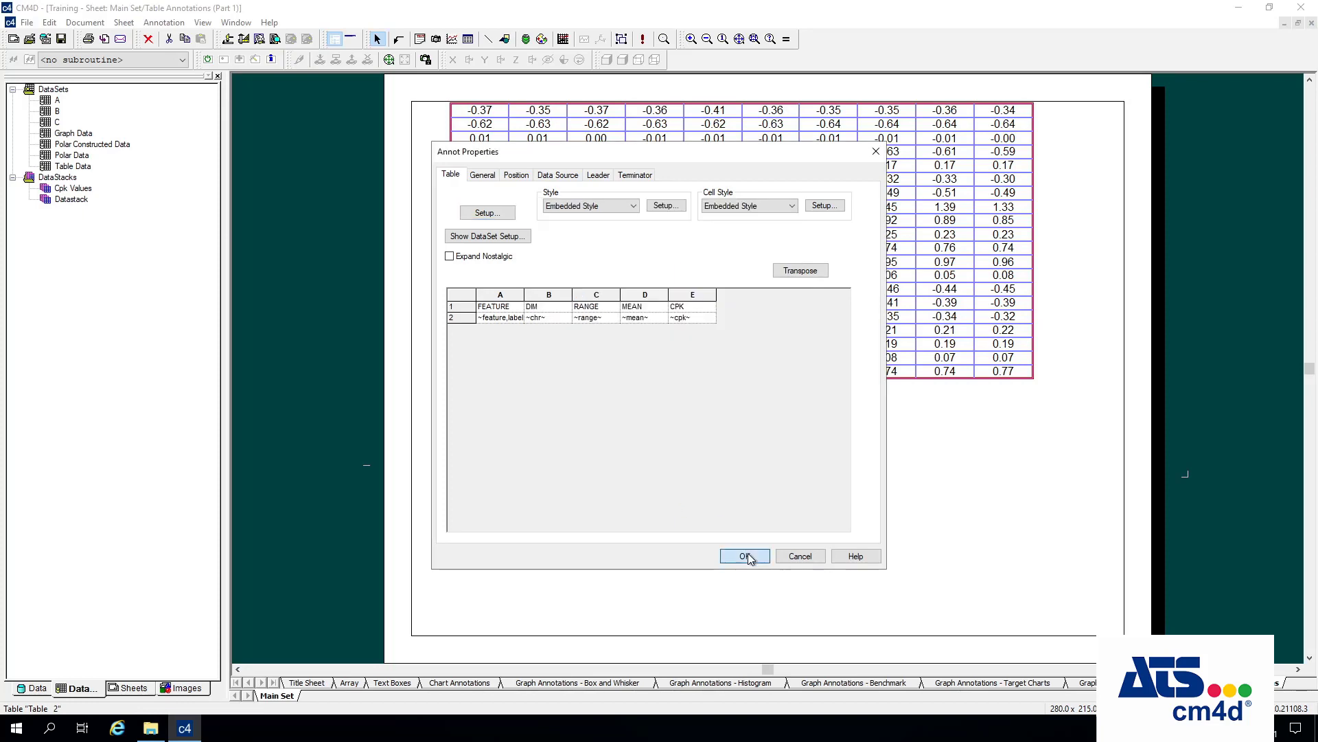
pyautogui.click(838, 559)
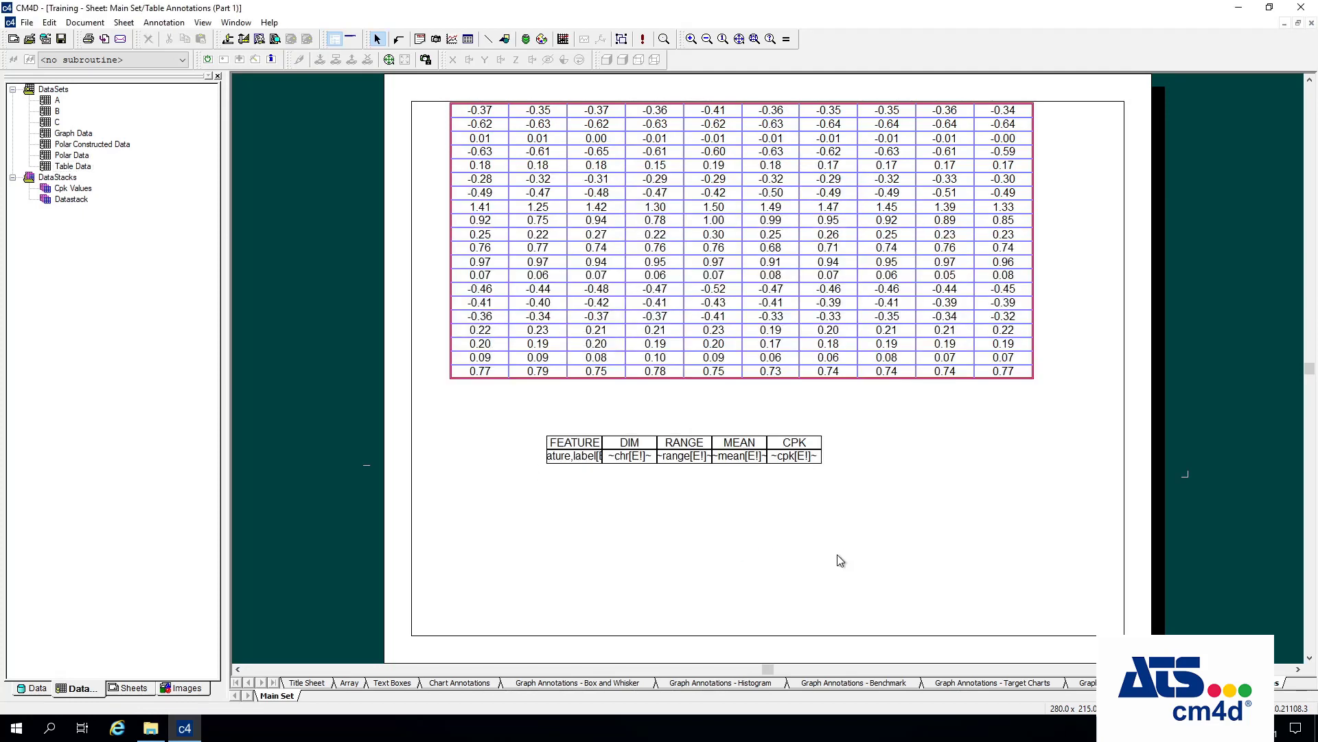
# - Assign the Table Data DataSet with Use All Rows as the new table annotation's data source and apply it
pyautogui.rightClick(663, 452)
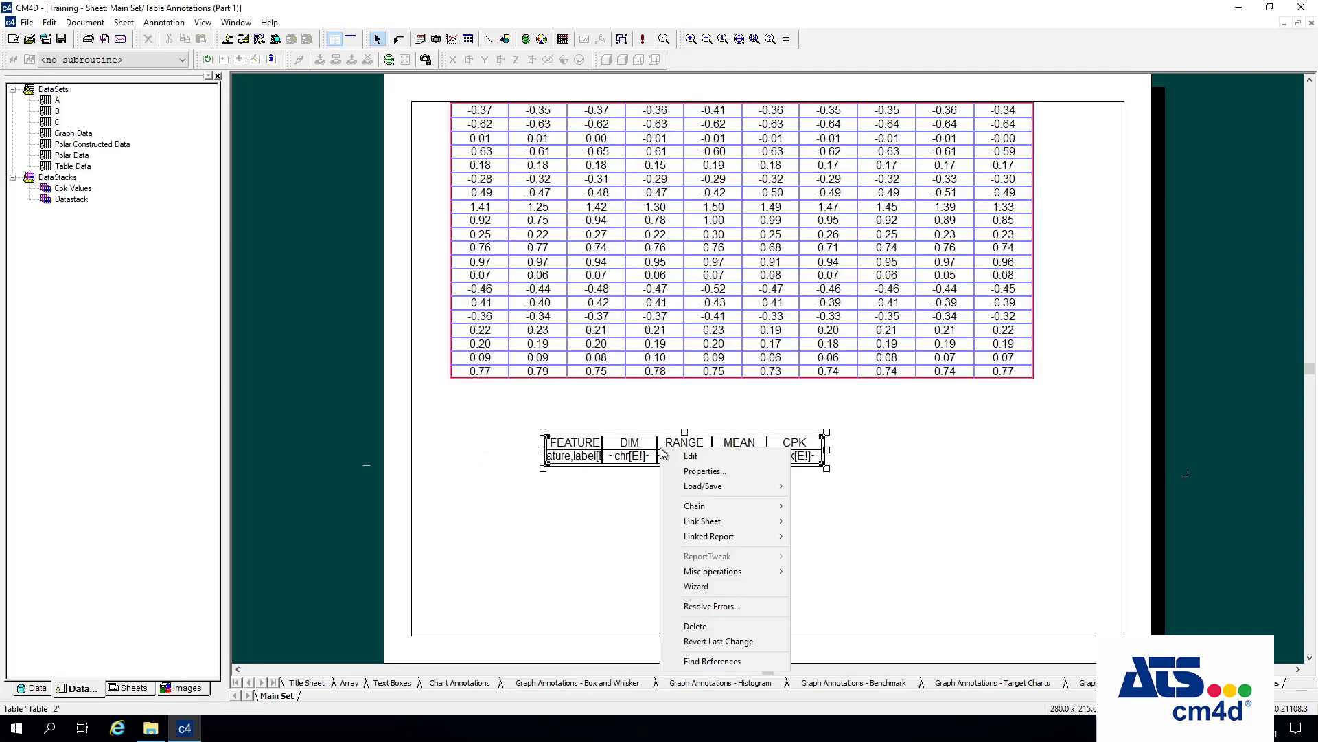
pyautogui.click(726, 476)
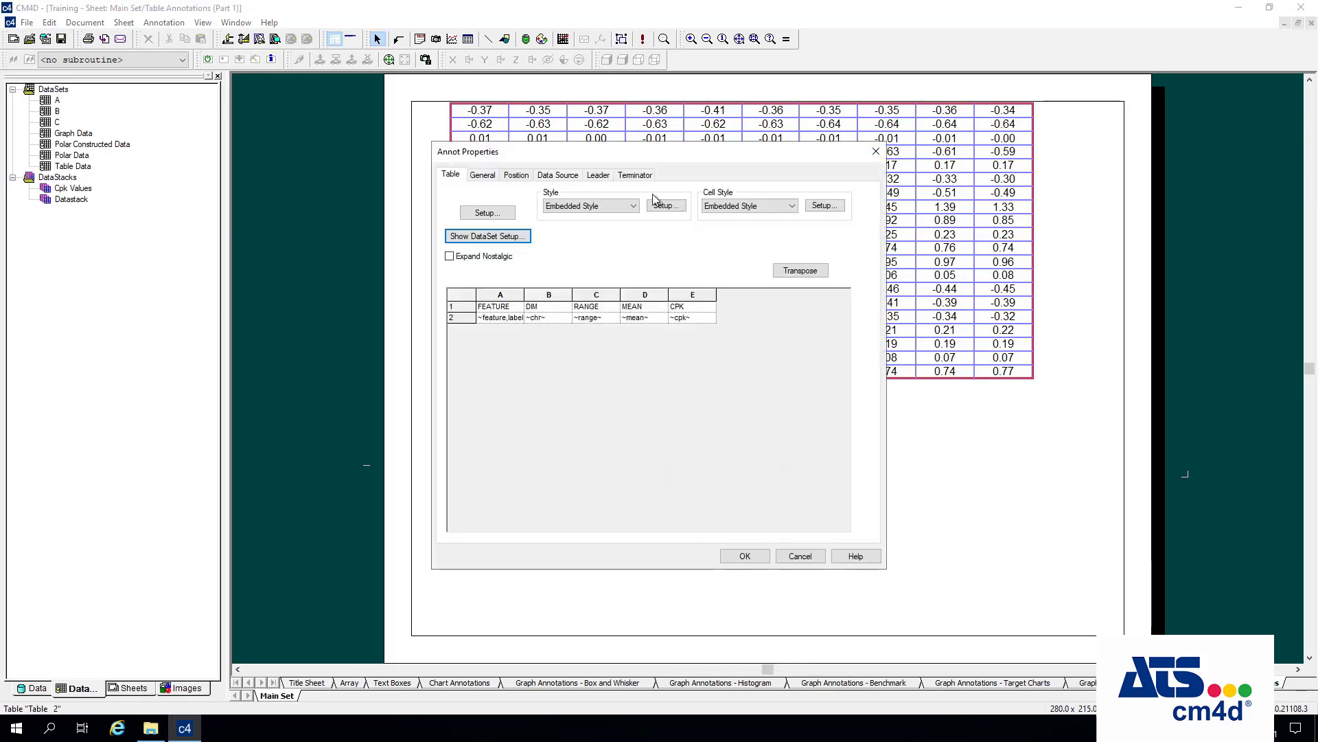
pyautogui.click(559, 176)
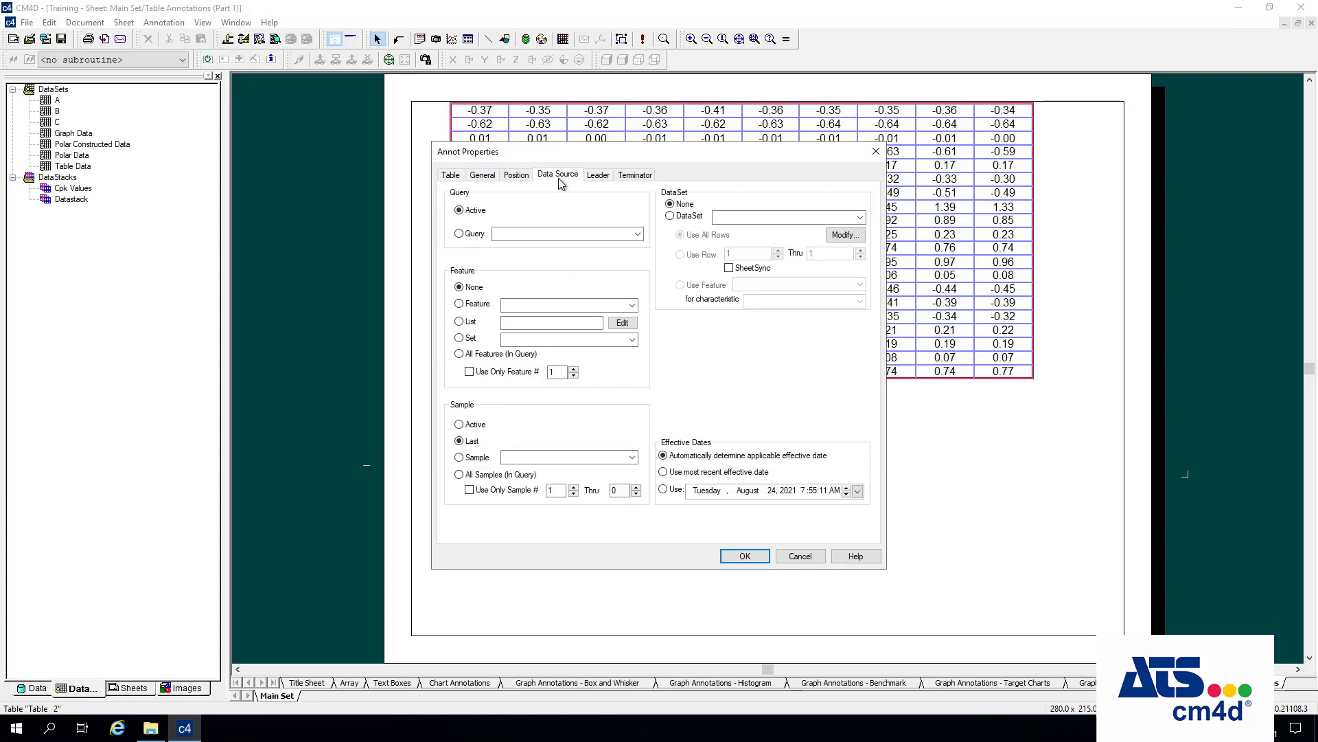
pyautogui.click(858, 218)
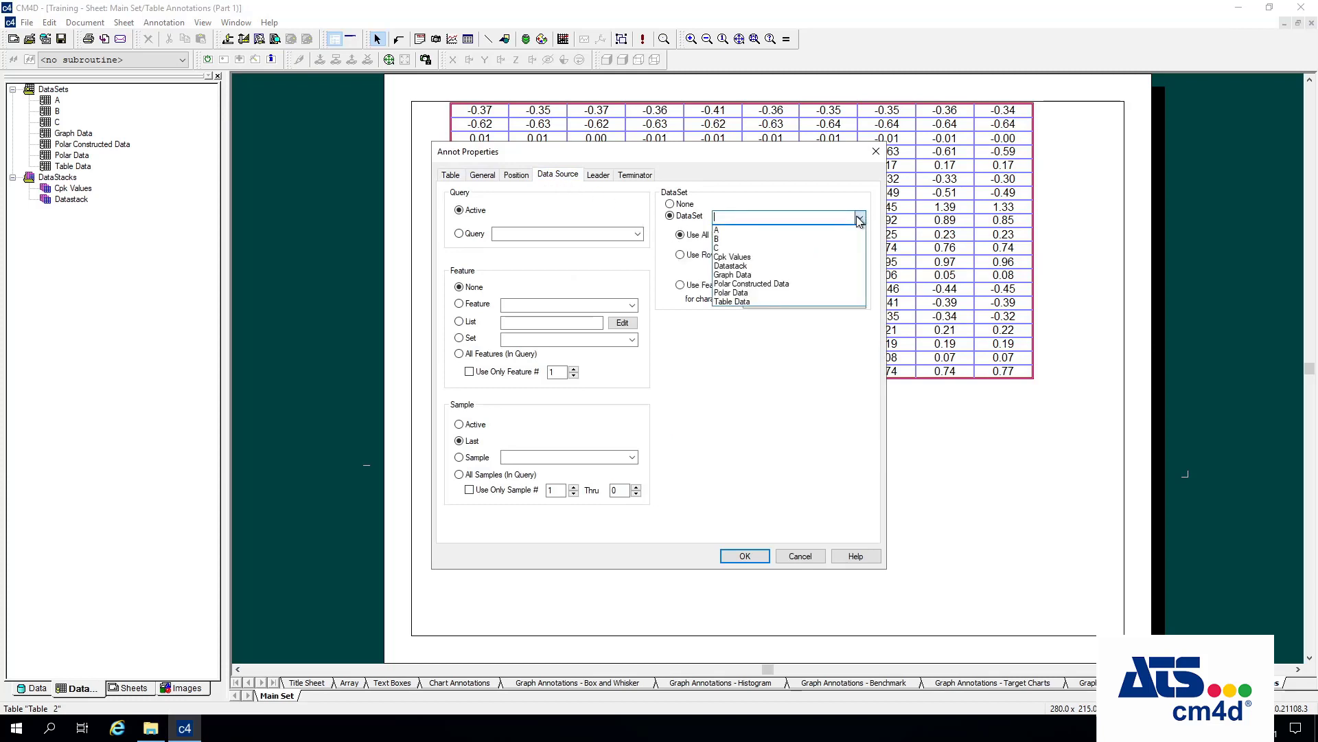
pyautogui.click(748, 301)
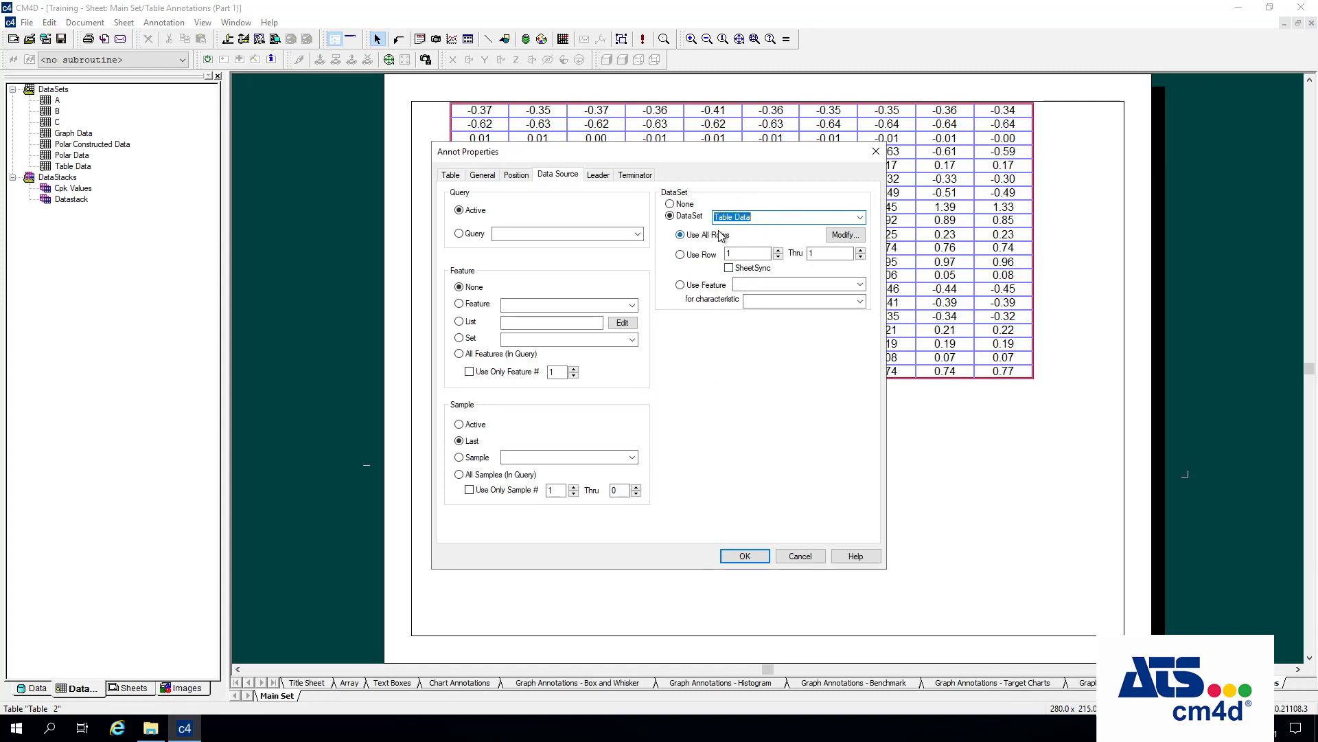
pyautogui.click(757, 556)
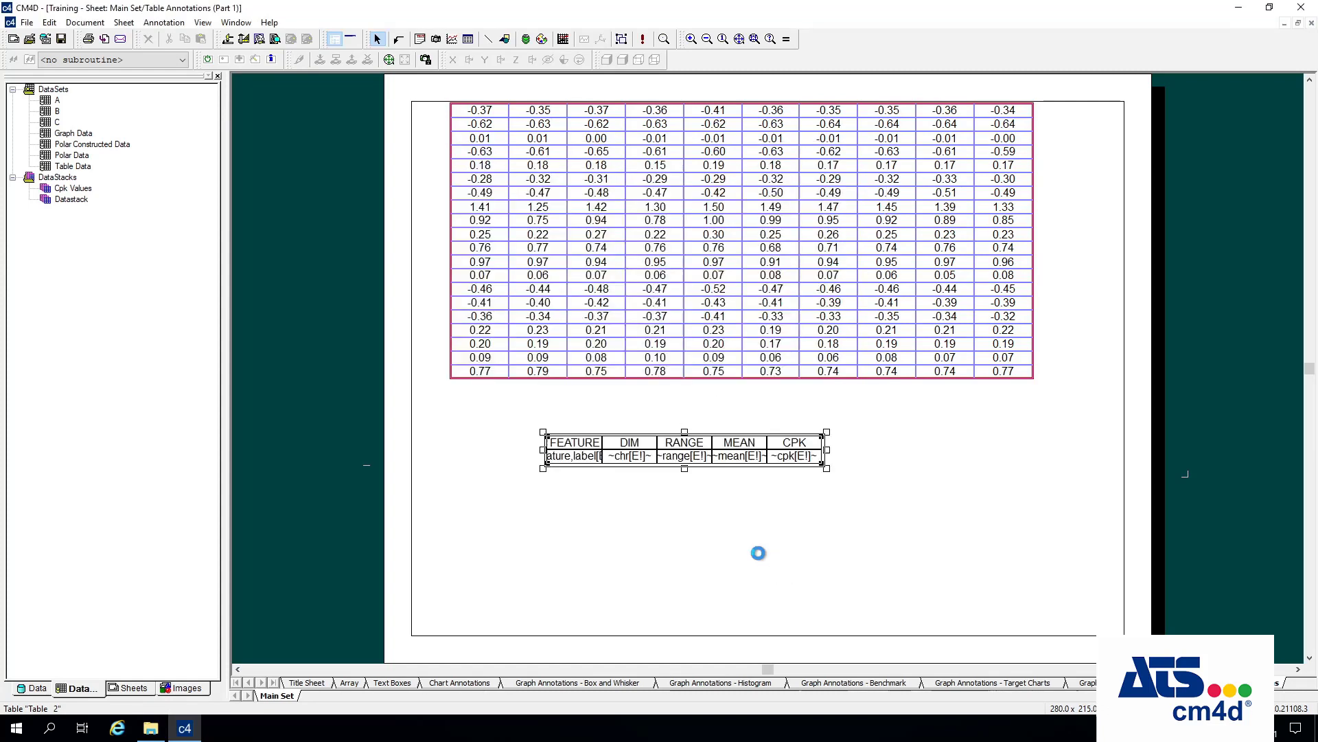
pyautogui.click(784, 521)
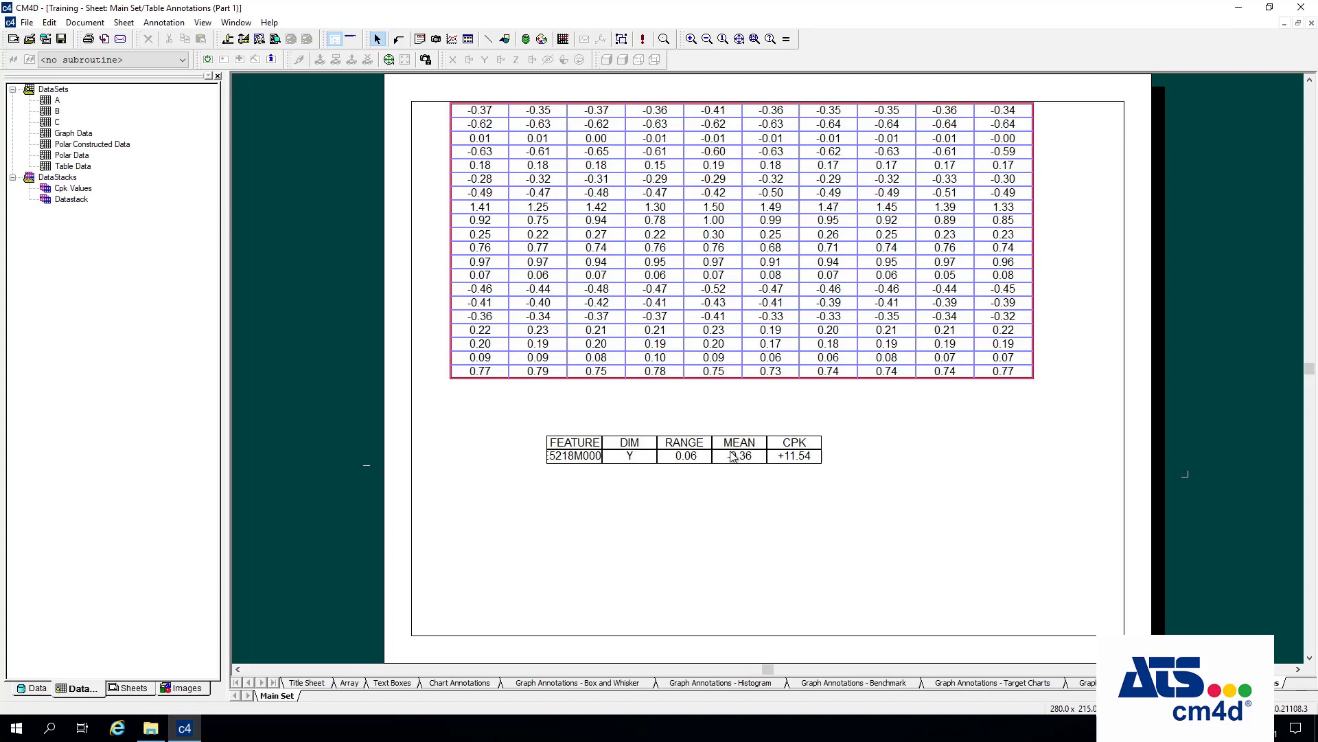
pyautogui.click(776, 455)
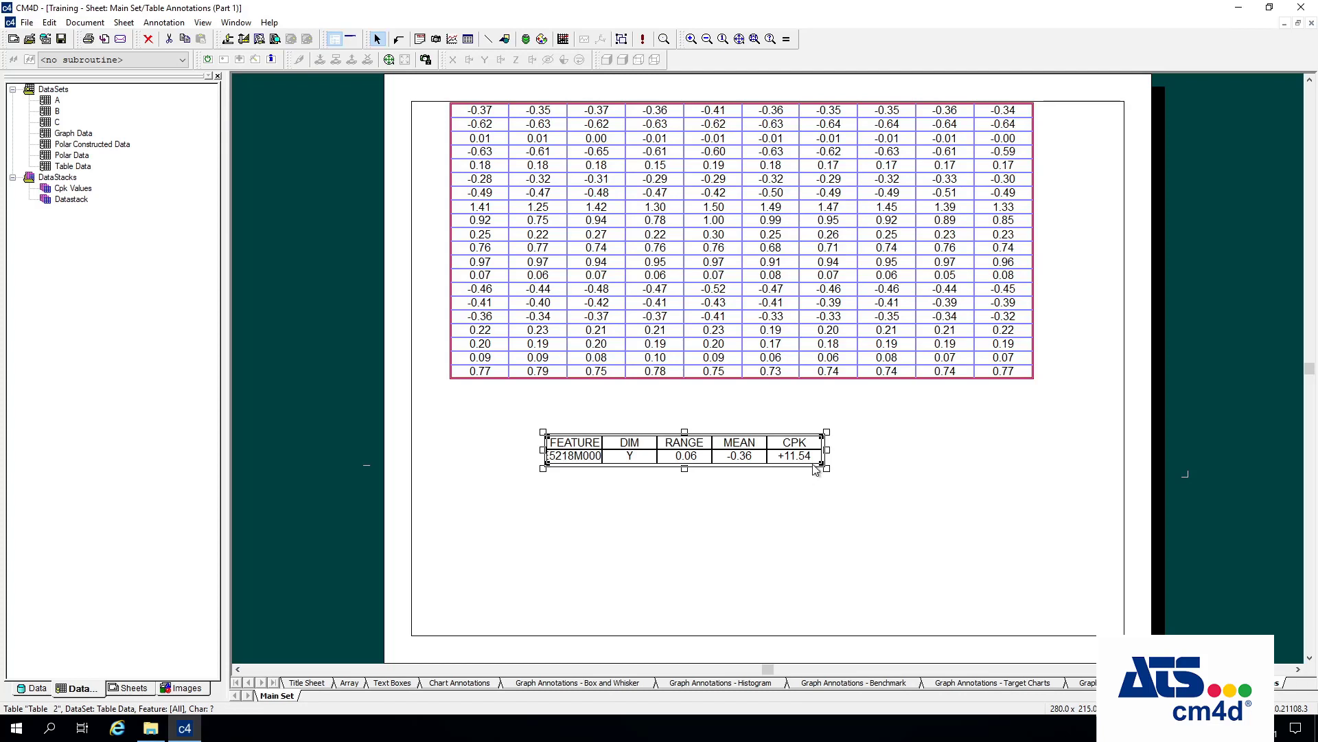
# - Move the new table slightly up toward the first table and widen its FEATURE column so the full feature label fits
pyautogui.moveTo(741, 445); pyautogui.dragTo(753, 427)
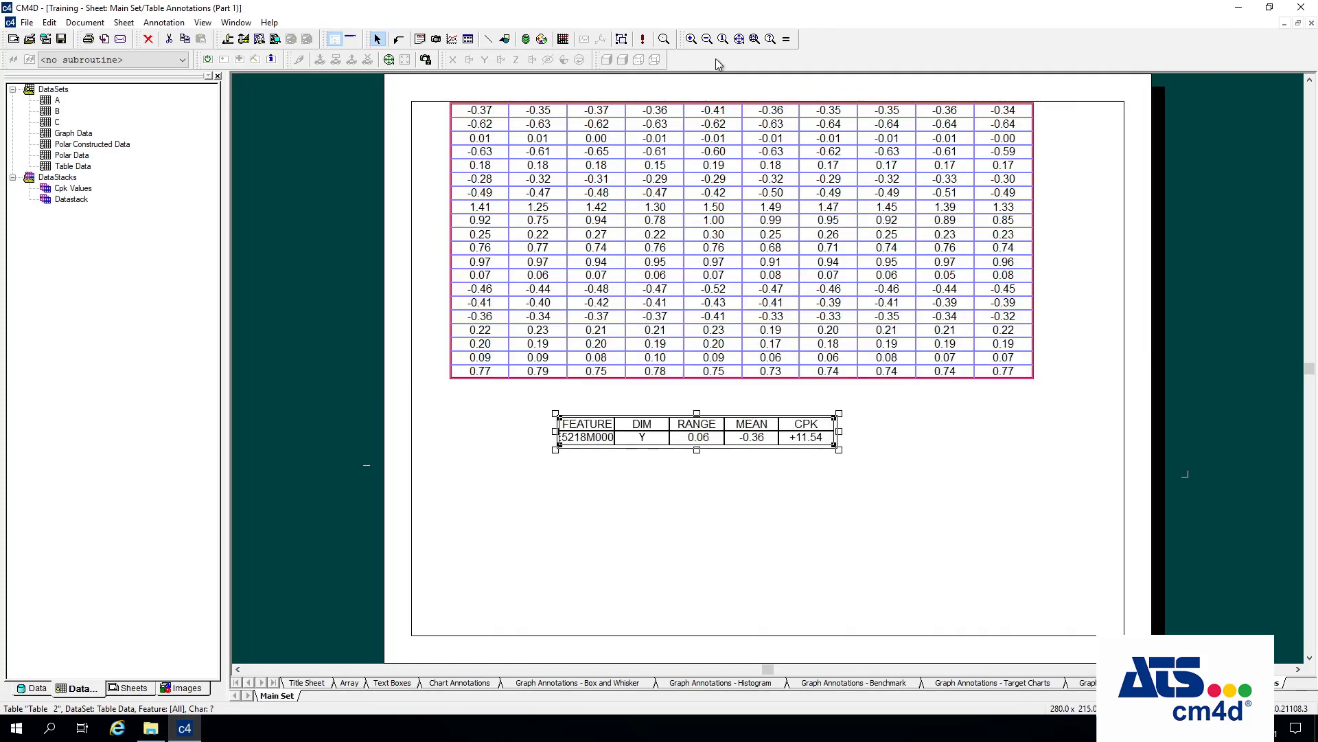
pyautogui.click(755, 42)
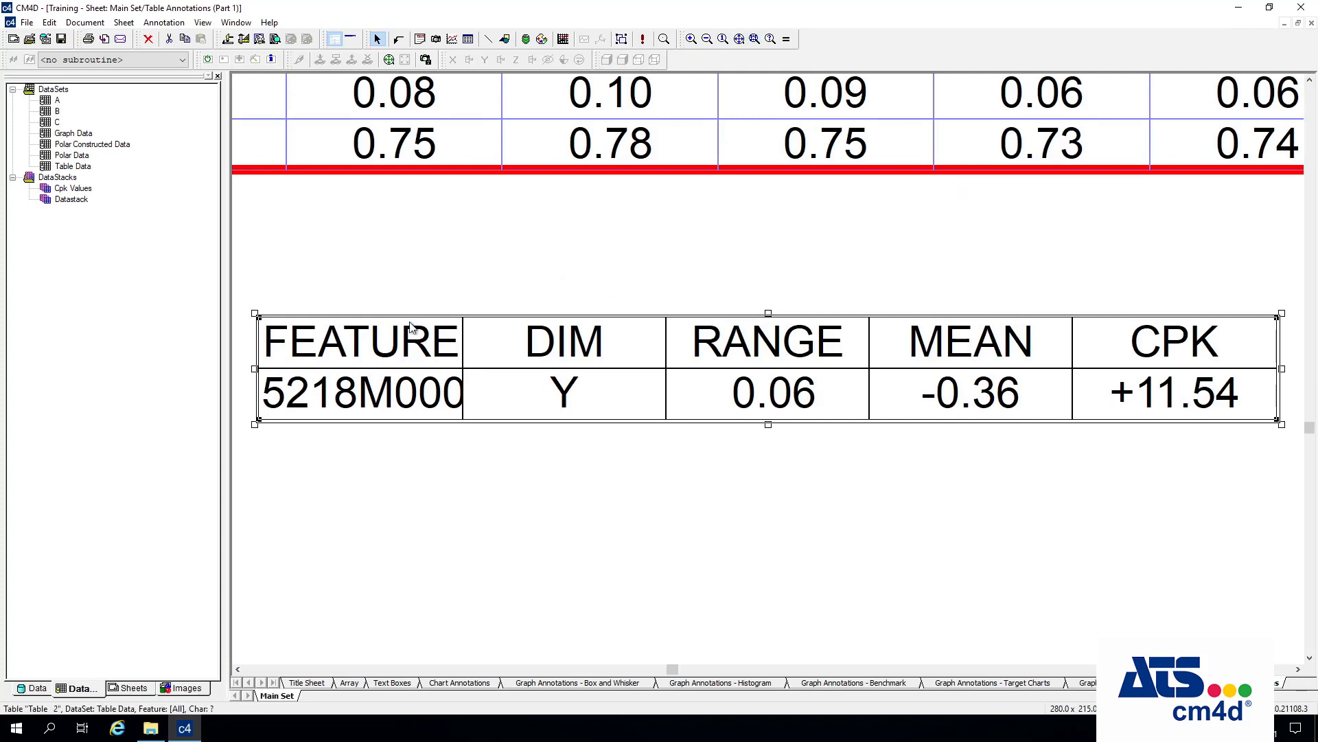
pyautogui.scroll(-3, 583, 317)
pyautogui.scroll(-1, 583, 316)
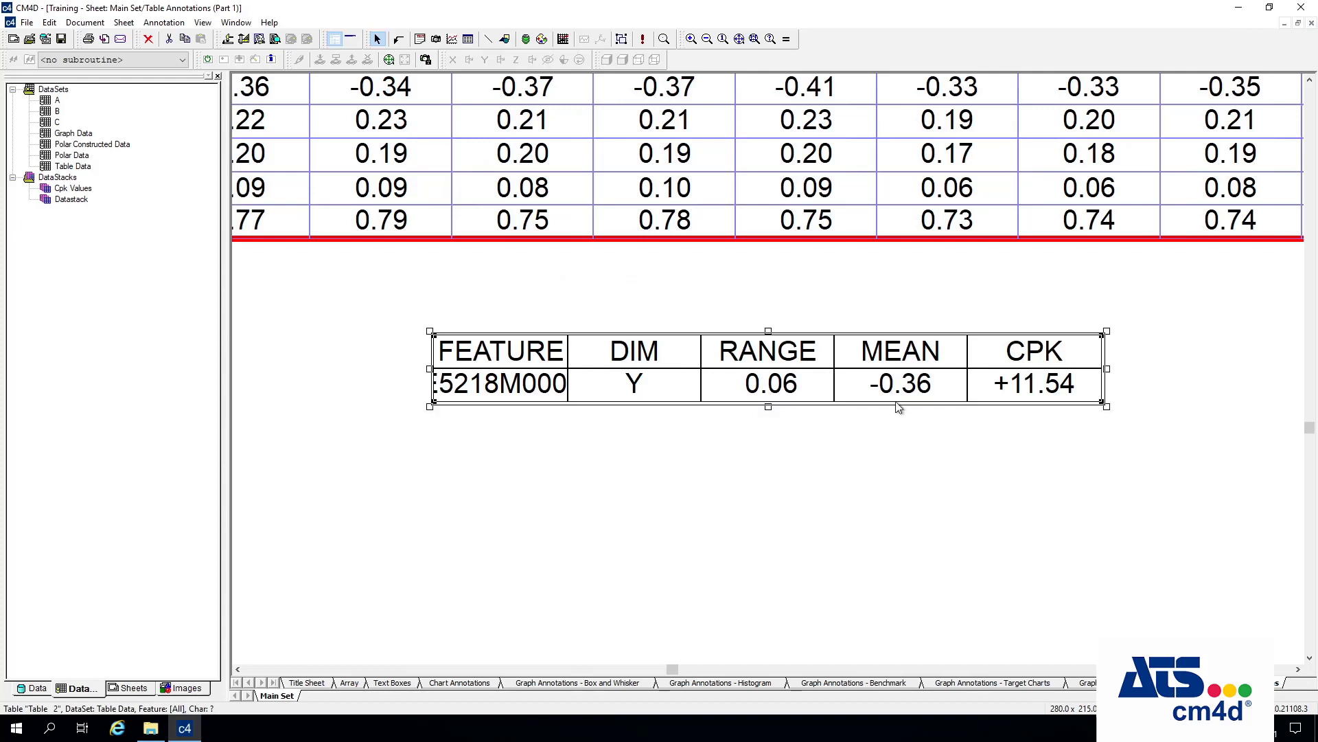
pyautogui.rightClick(565, 346)
pyautogui.click(570, 358)
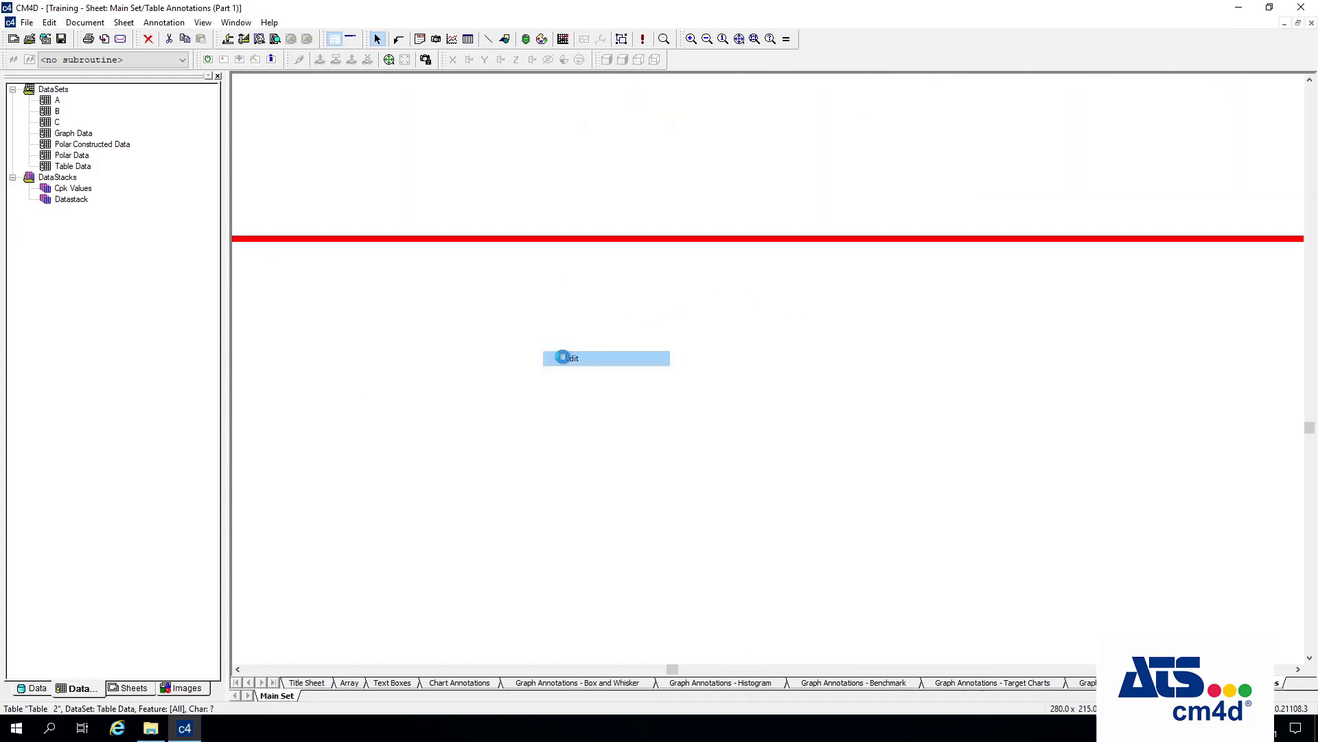
pyautogui.moveTo(570, 347); pyautogui.dragTo(640, 347)
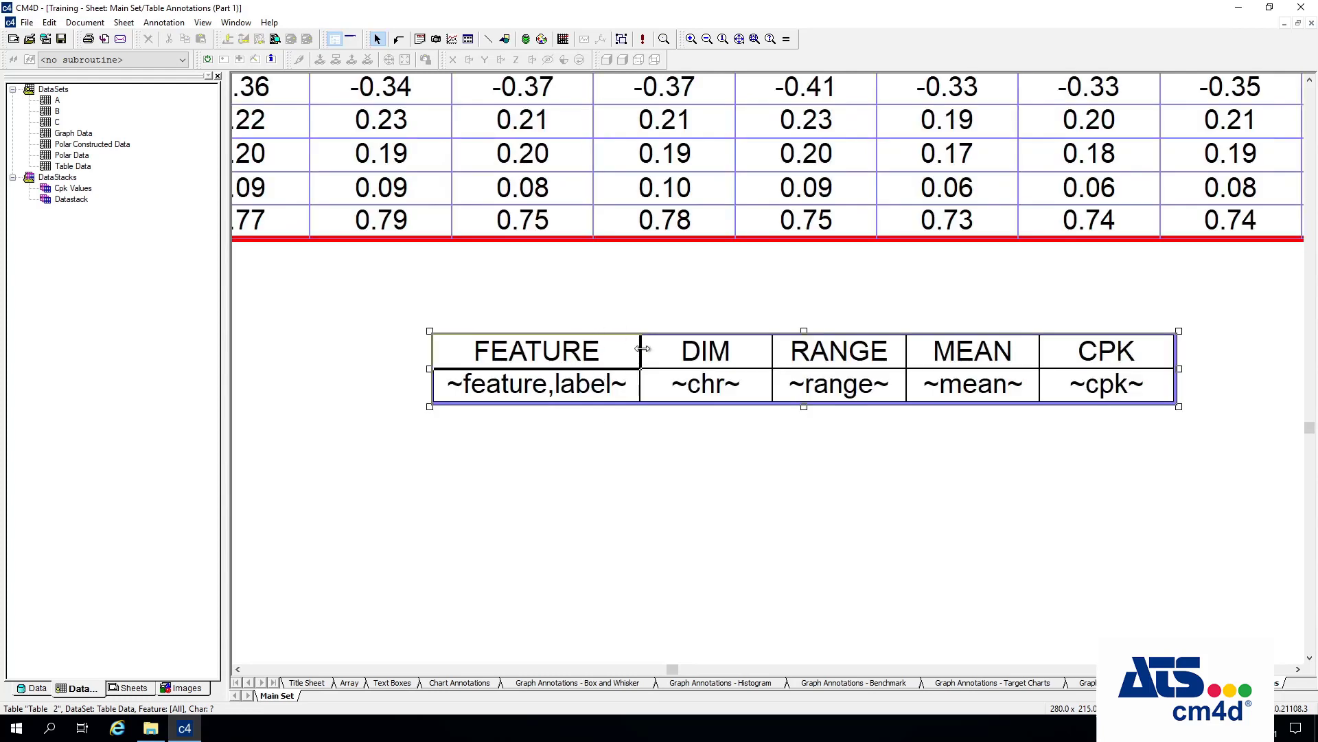
pyautogui.click(670, 478)
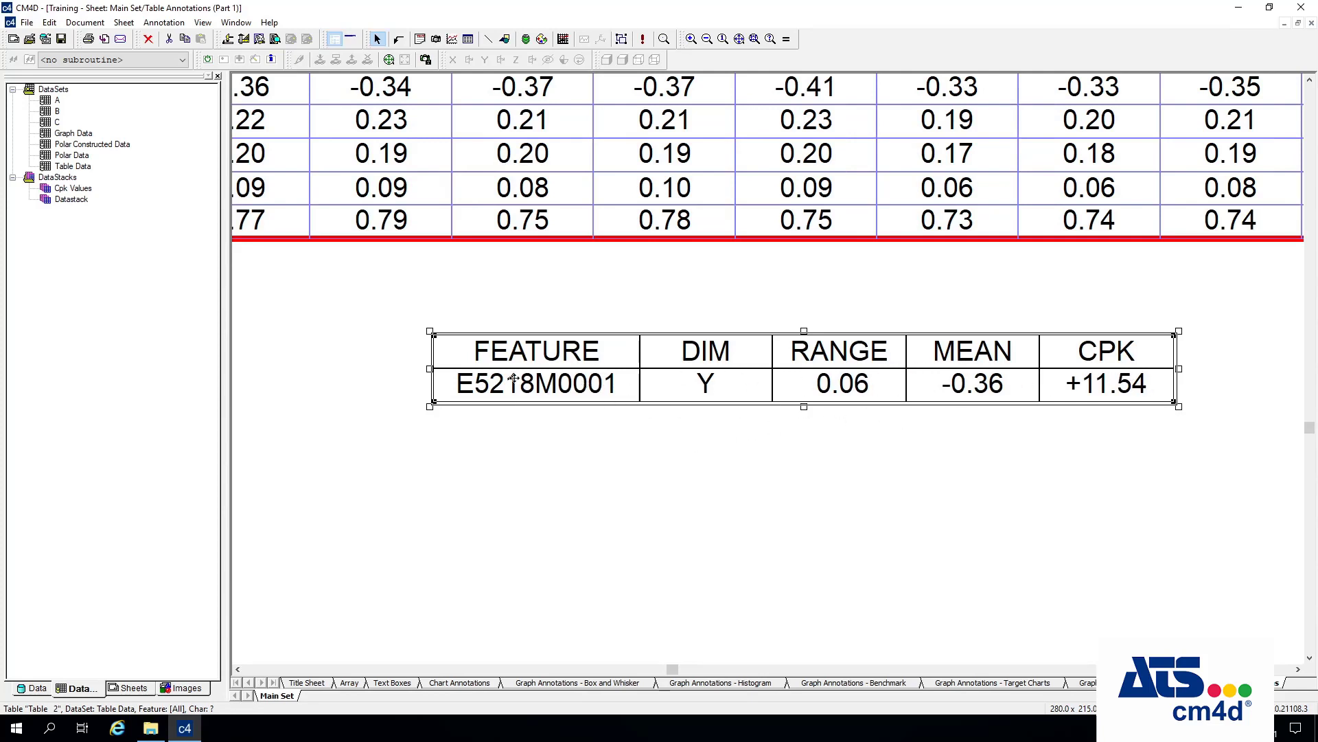
# - Put the new table in edit mode and open the cell properties of its ~feature,label~ cell
pyautogui.rightClick(563, 379)
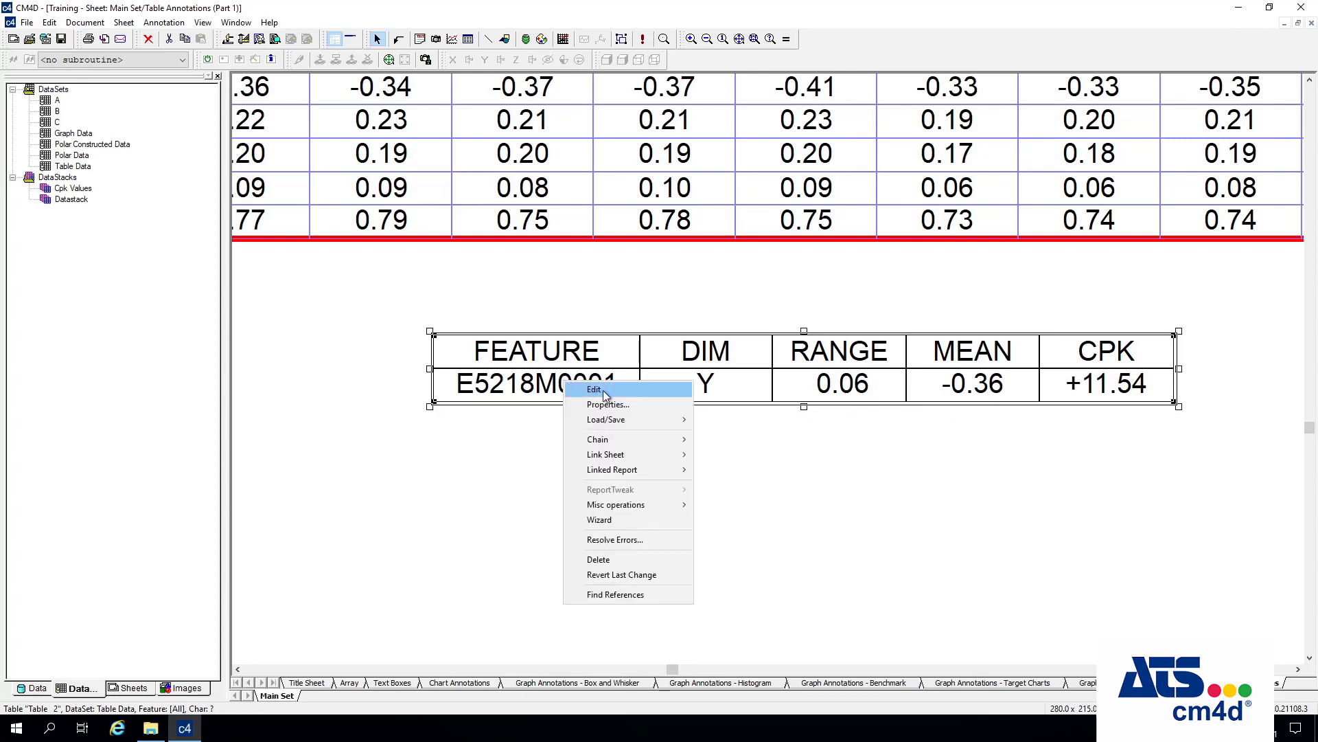
pyautogui.click(583, 386)
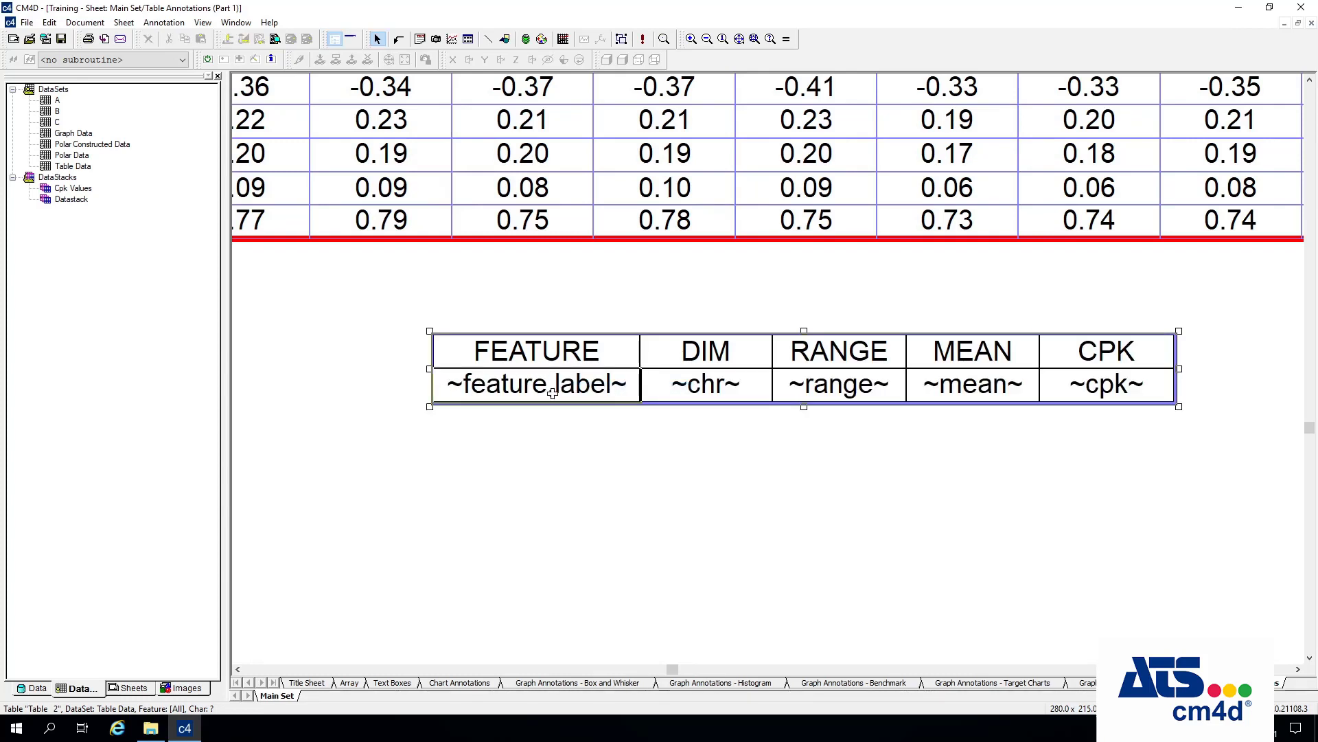
pyautogui.rightClick(517, 386)
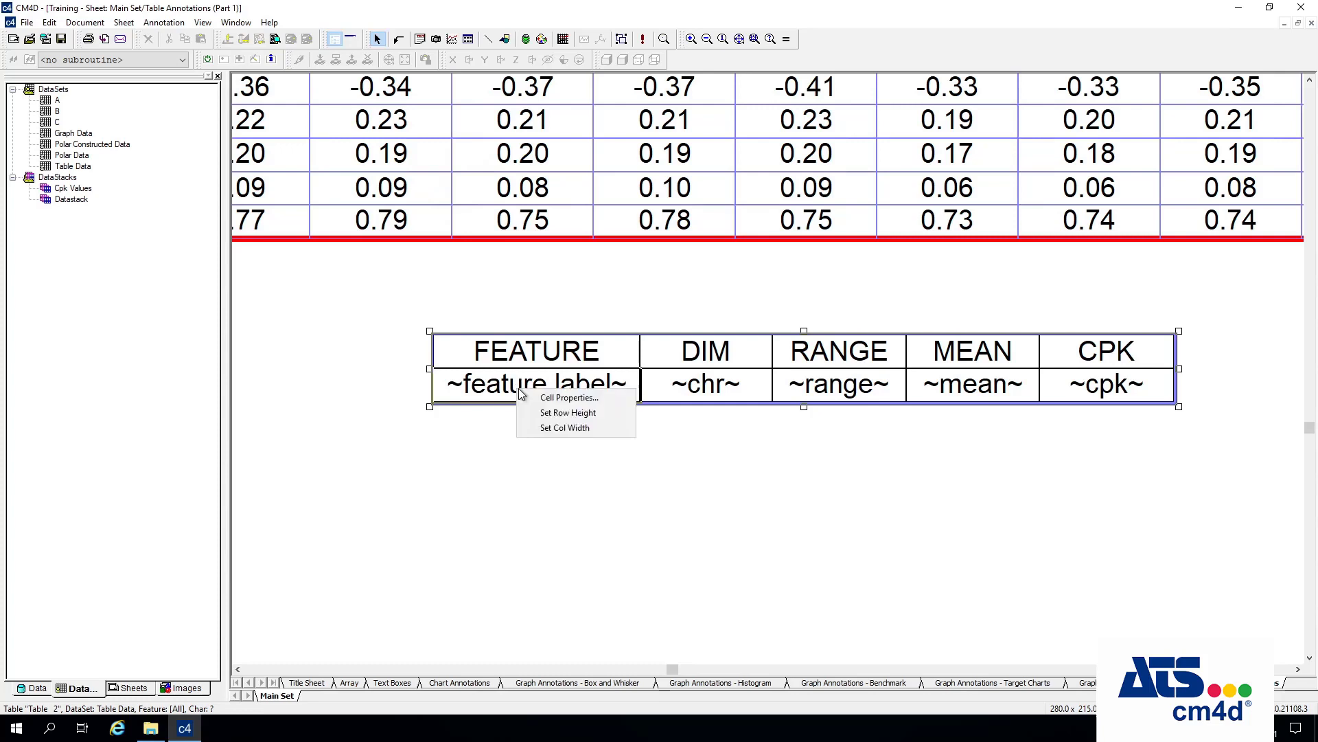
pyautogui.click(611, 401)
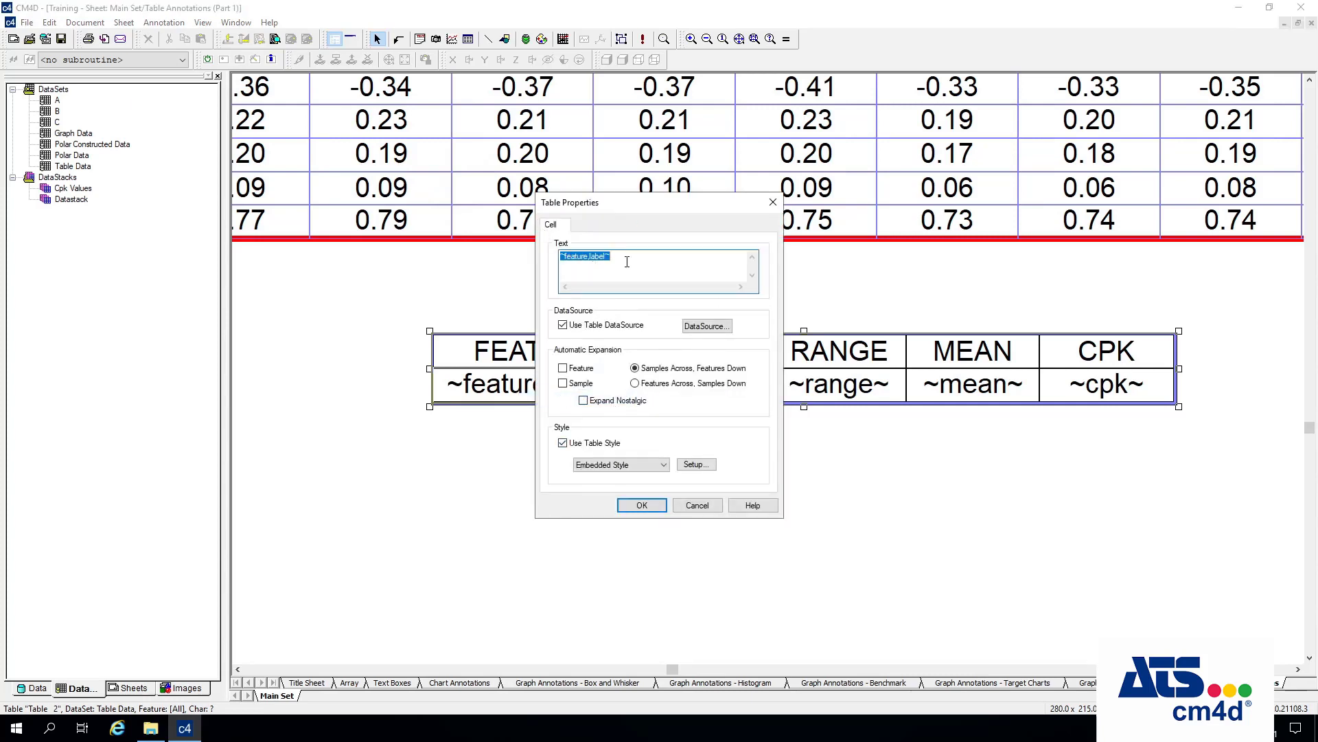
pyautogui.click(603, 256)
pyautogui.click(563, 325)
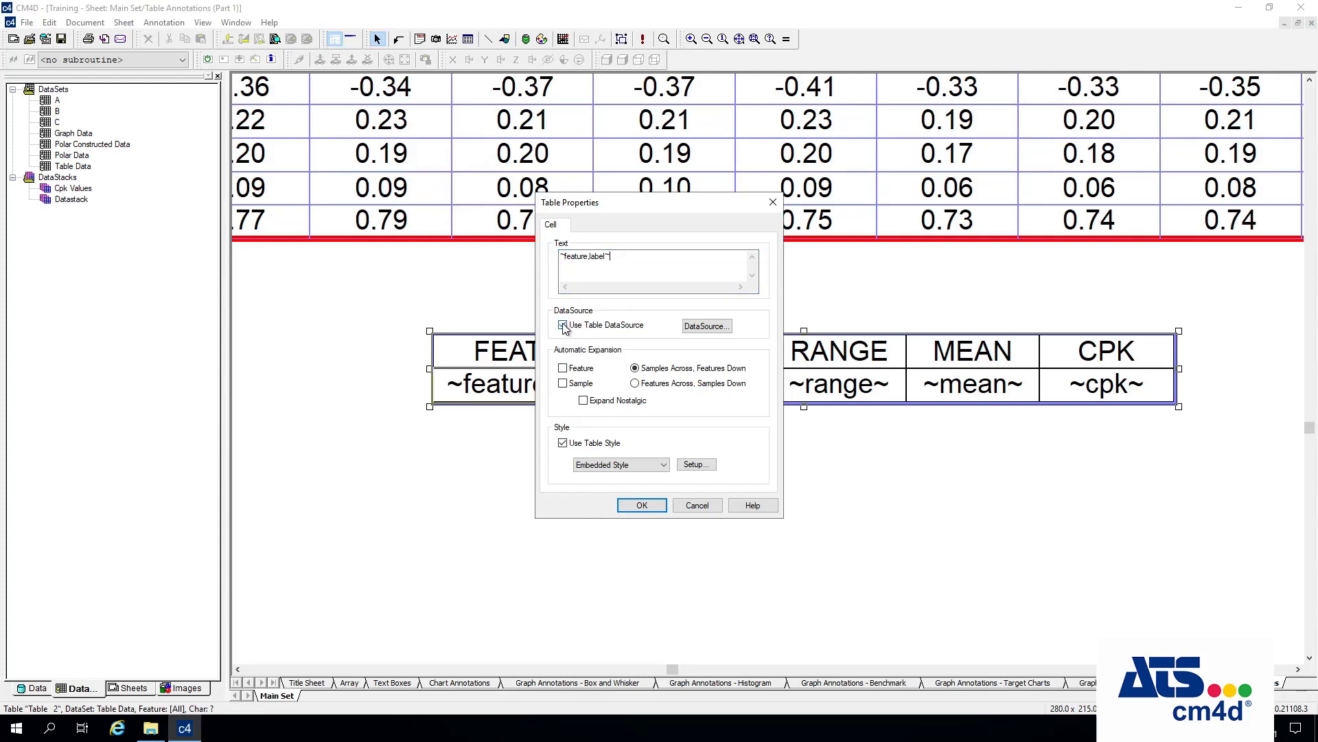
pyautogui.click(705, 326)
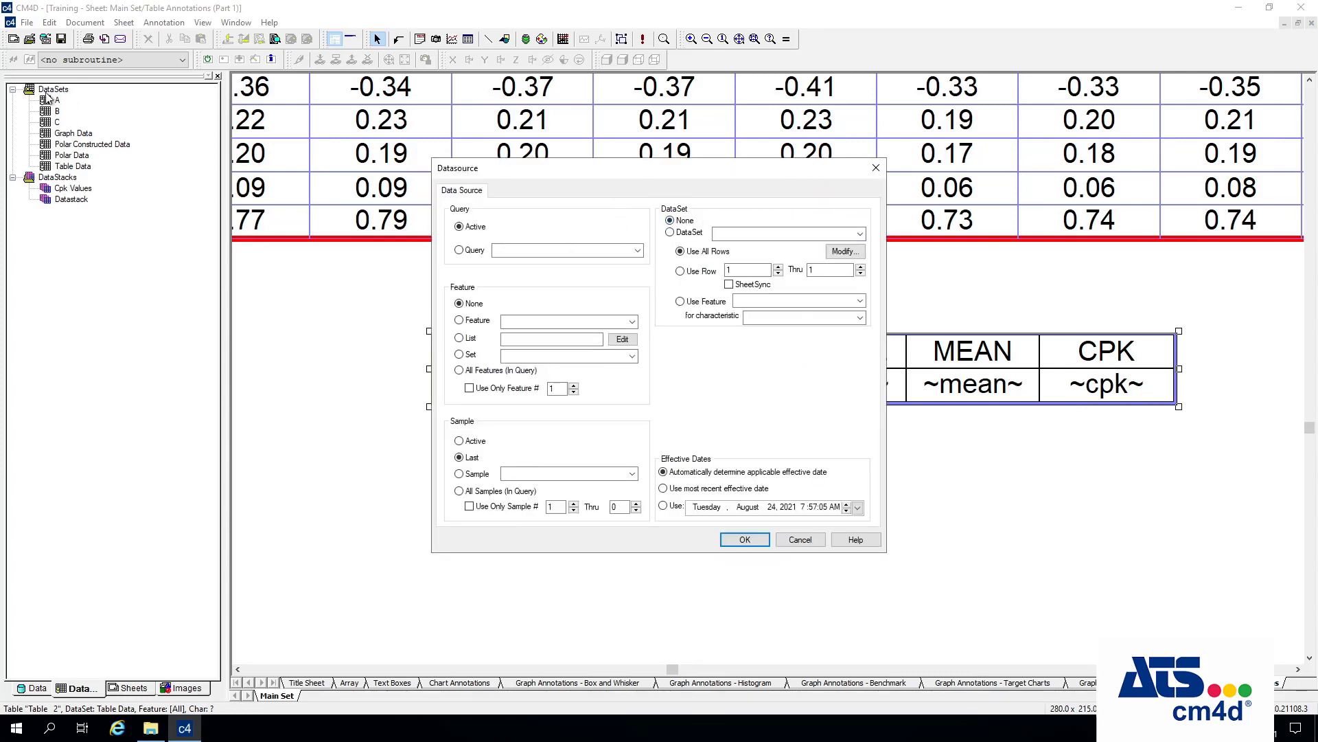
pyautogui.click(799, 539)
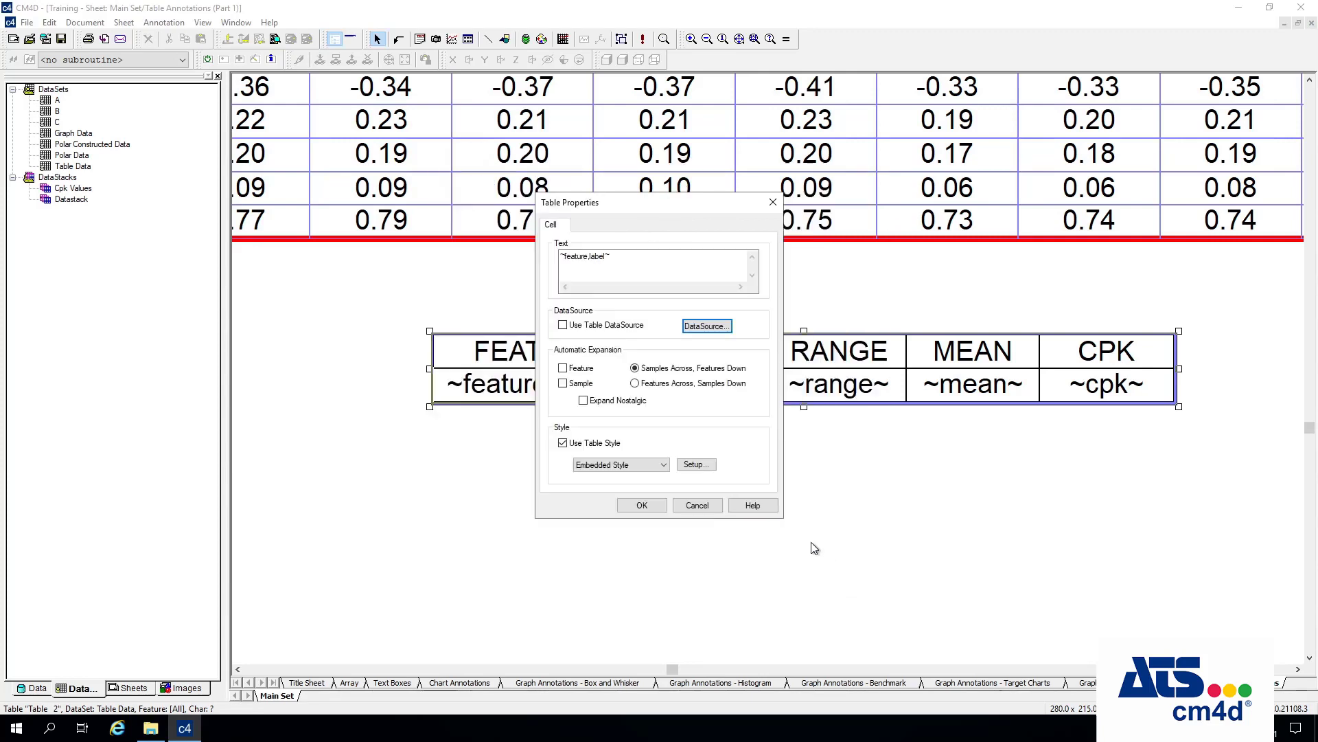
pyautogui.click(579, 326)
# - Turn on automatic Feature expansion with Samples Across, Features Down for the ~feature,label~ cell and apply it to the table
pyautogui.click(562, 385)
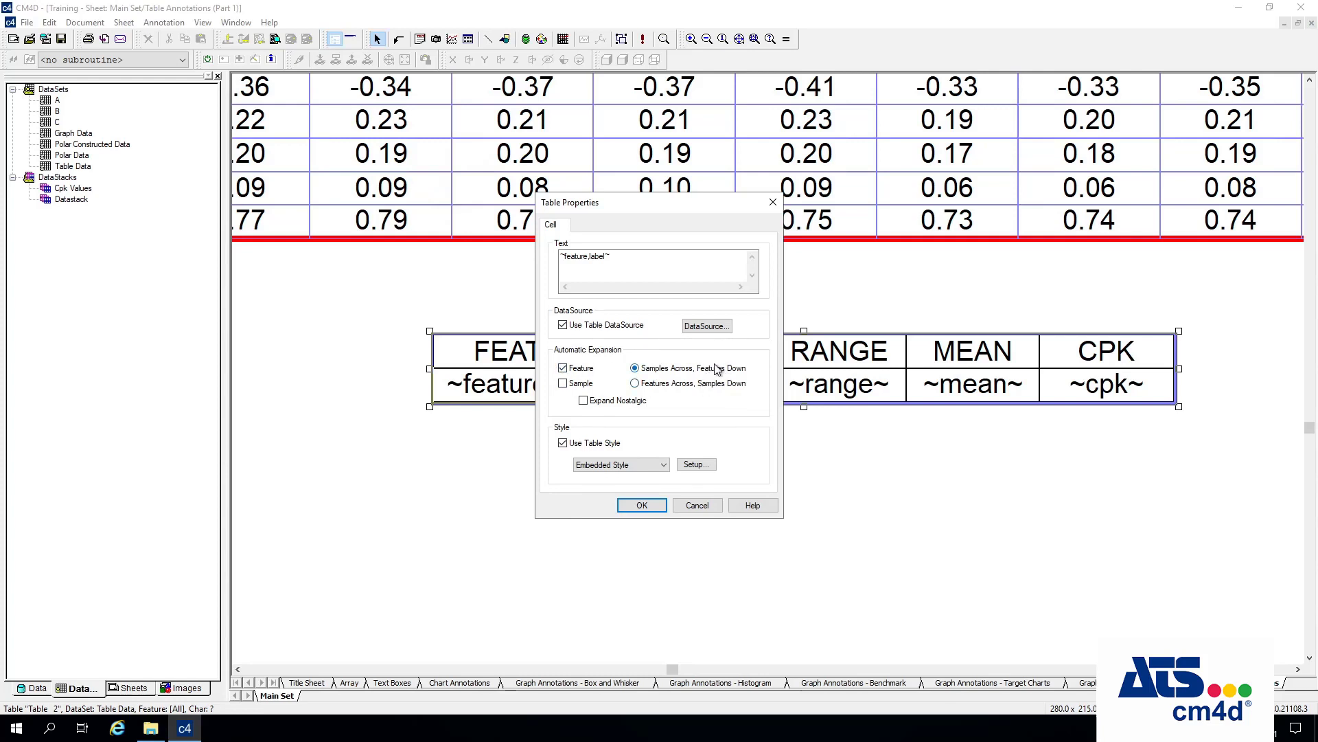
pyautogui.click(650, 508)
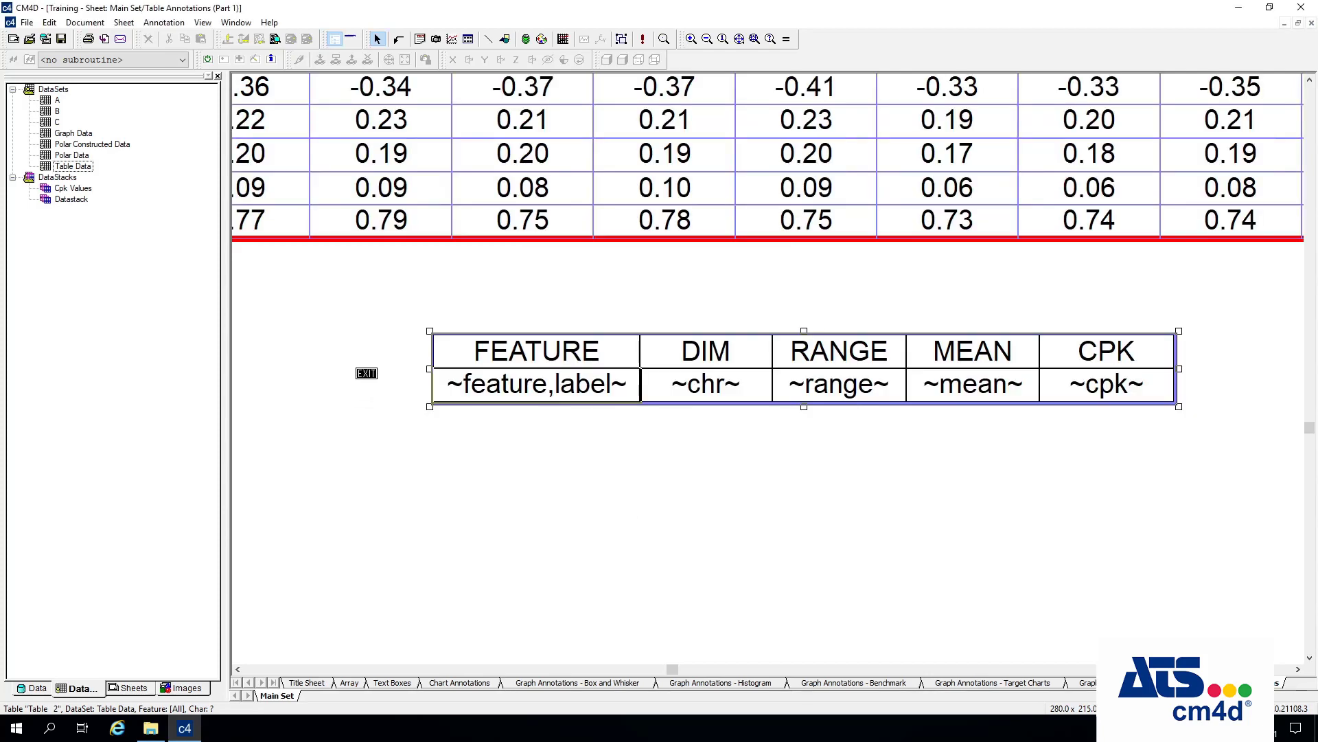
pyautogui.scroll(-2, 747, 316)
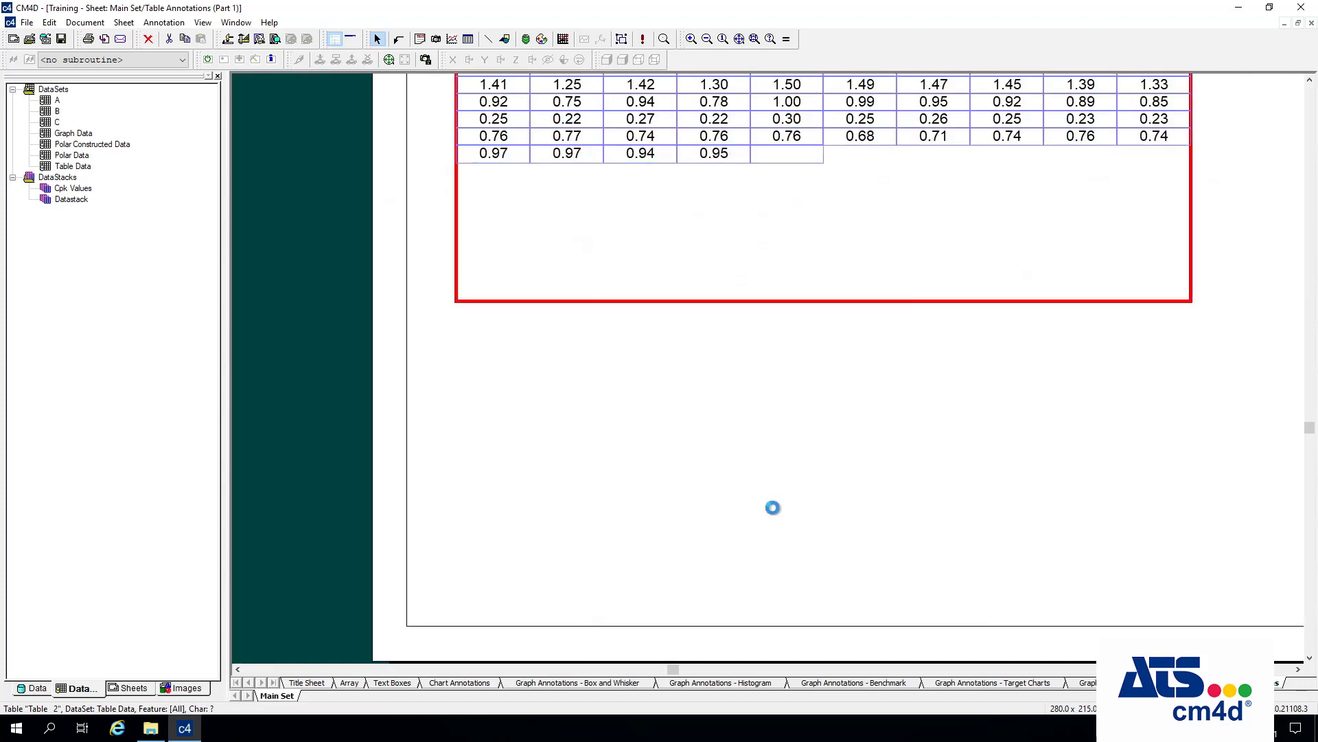
# - Position the expanded table just below the first table and stretch its top edge slightly upward
pyautogui.moveTo(771, 506)
pyautogui.mouseDown()
pyautogui.moveTo(756, 415)
pyautogui.moveTo(753, 427)
pyautogui.moveTo(778, 264)
pyautogui.moveTo(777, 329)
pyautogui.mouseUp()
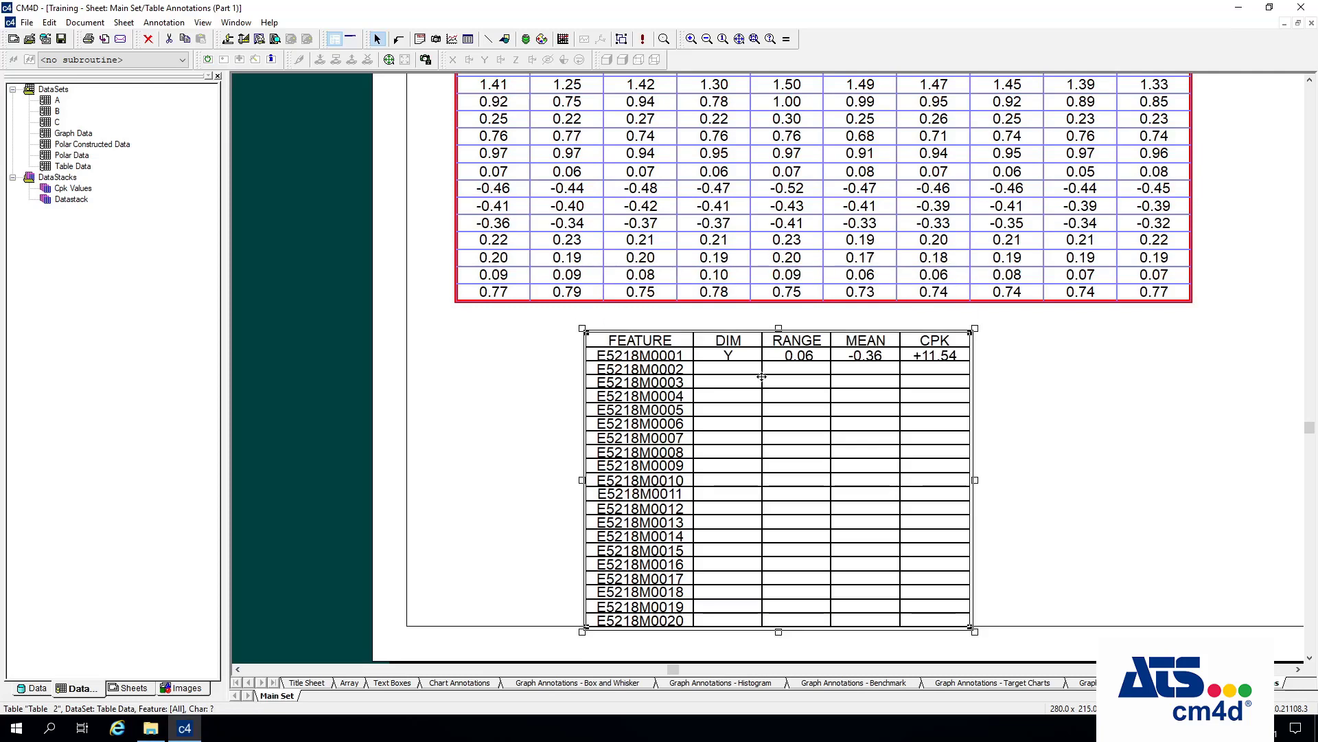
pyautogui.moveTo(757, 376); pyautogui.dragTo(757, 377)
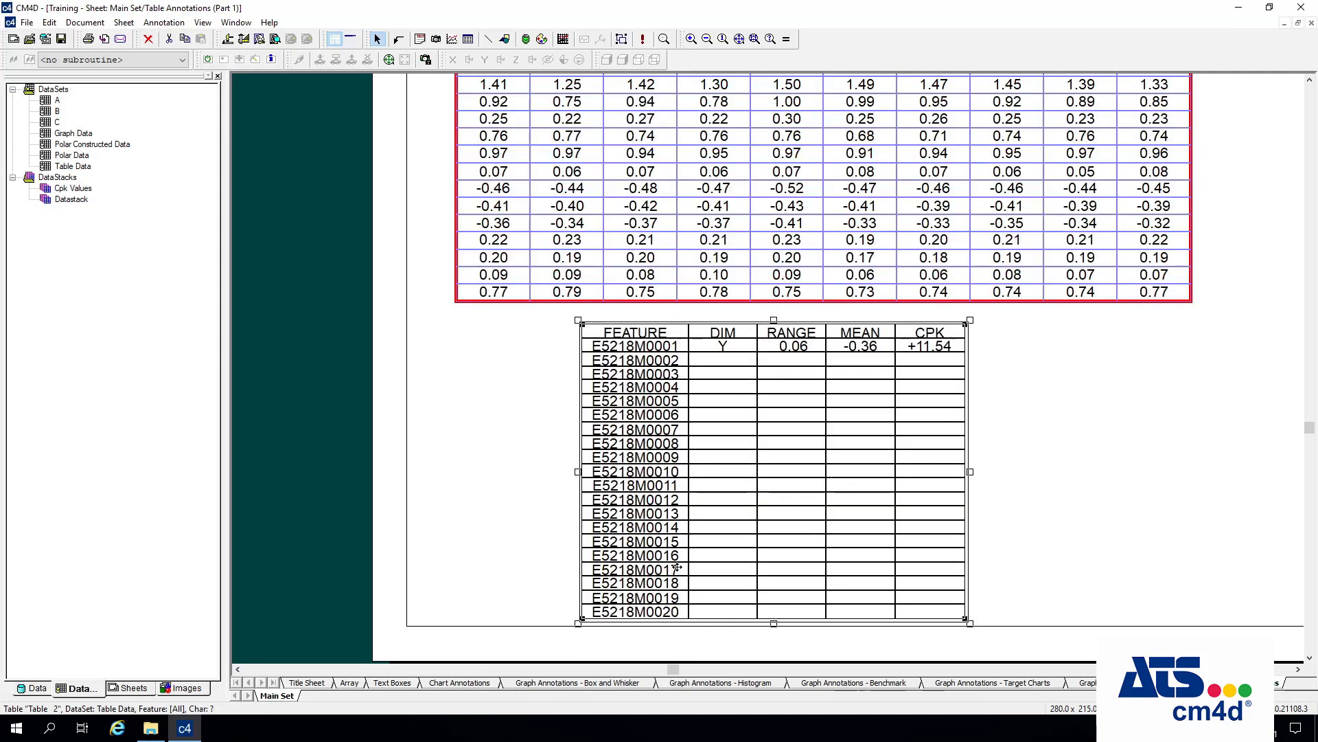
pyautogui.moveTo(773, 320); pyautogui.dragTo(772, 312)
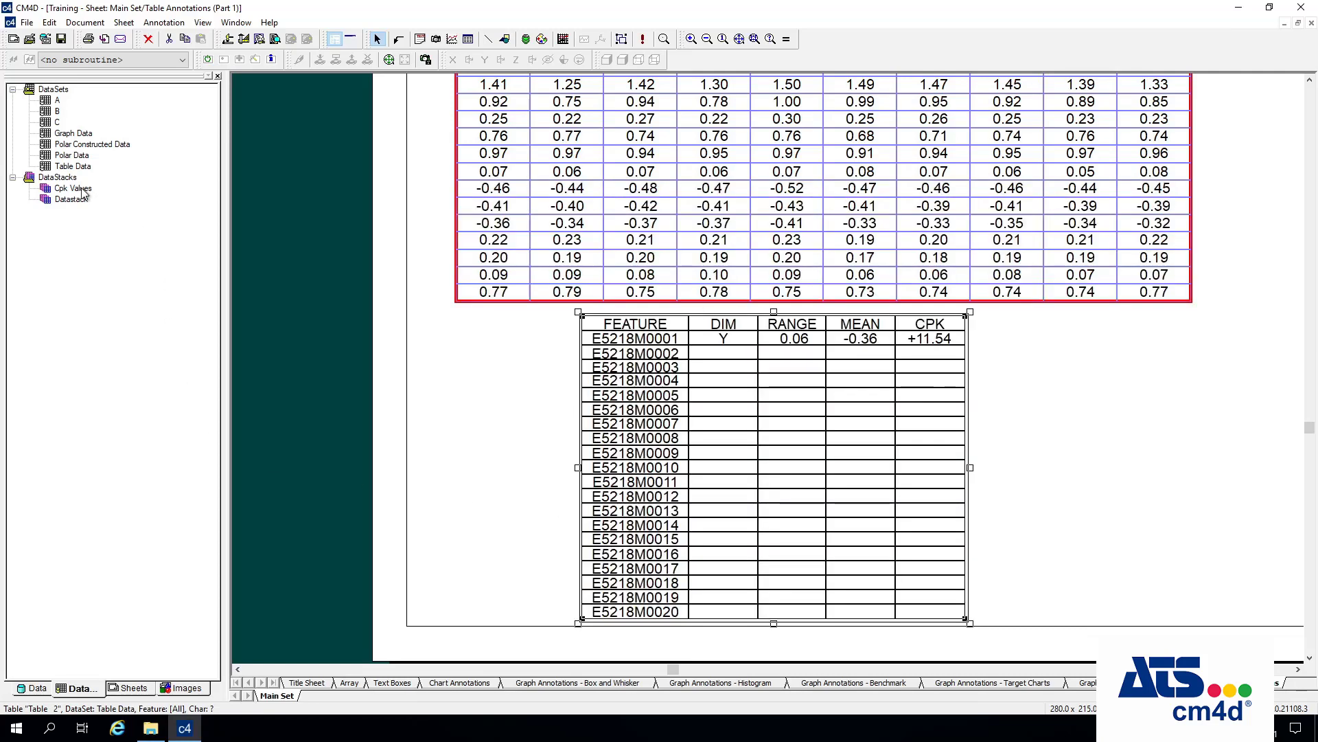
# - View the Table Data DataSet in the grid to check its features and characteristics, then close the grid
pyautogui.rightClick(74, 166)
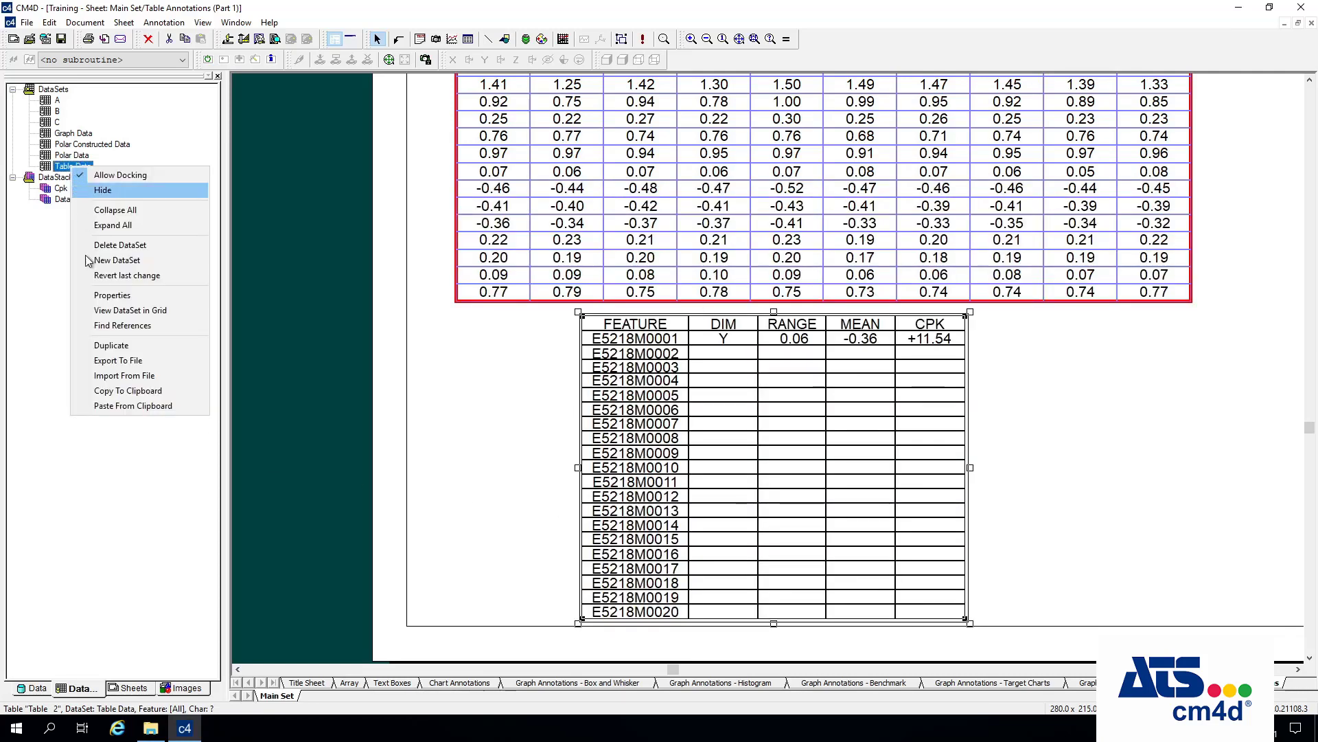
pyautogui.click(96, 311)
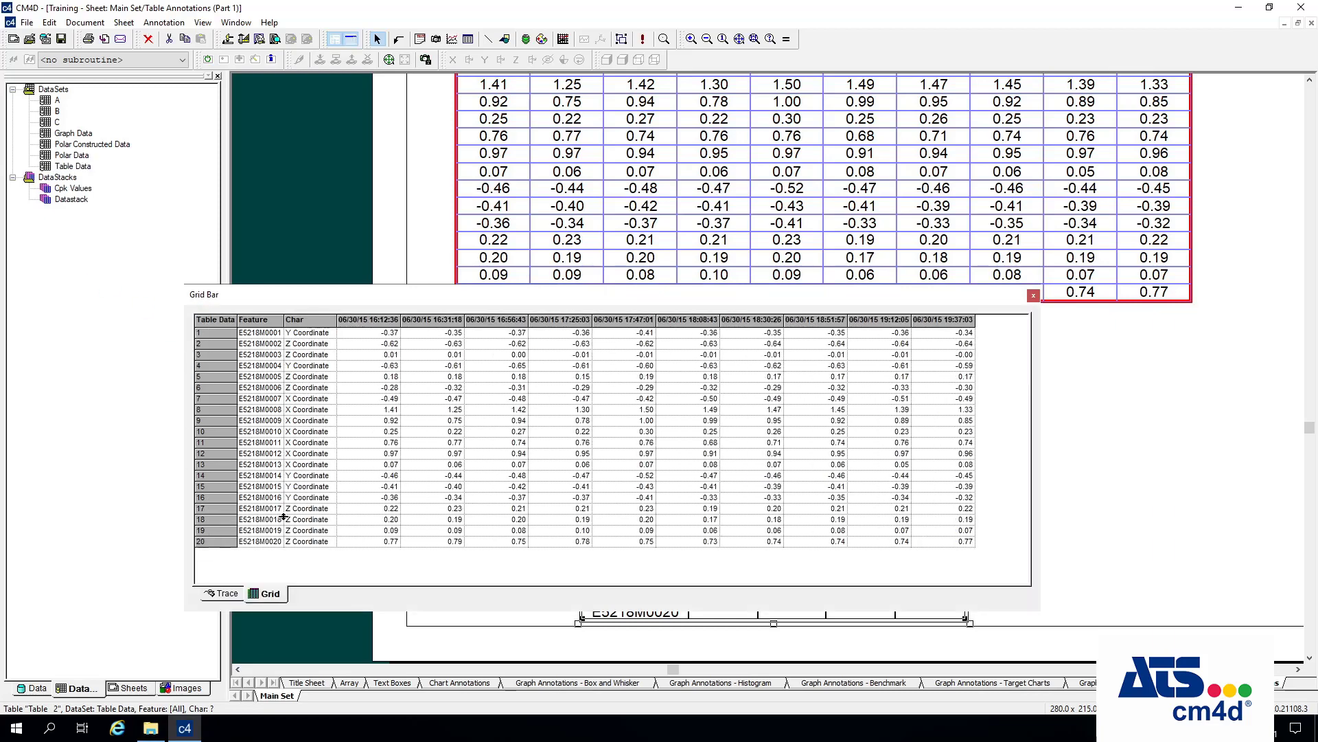
pyautogui.click(1033, 296)
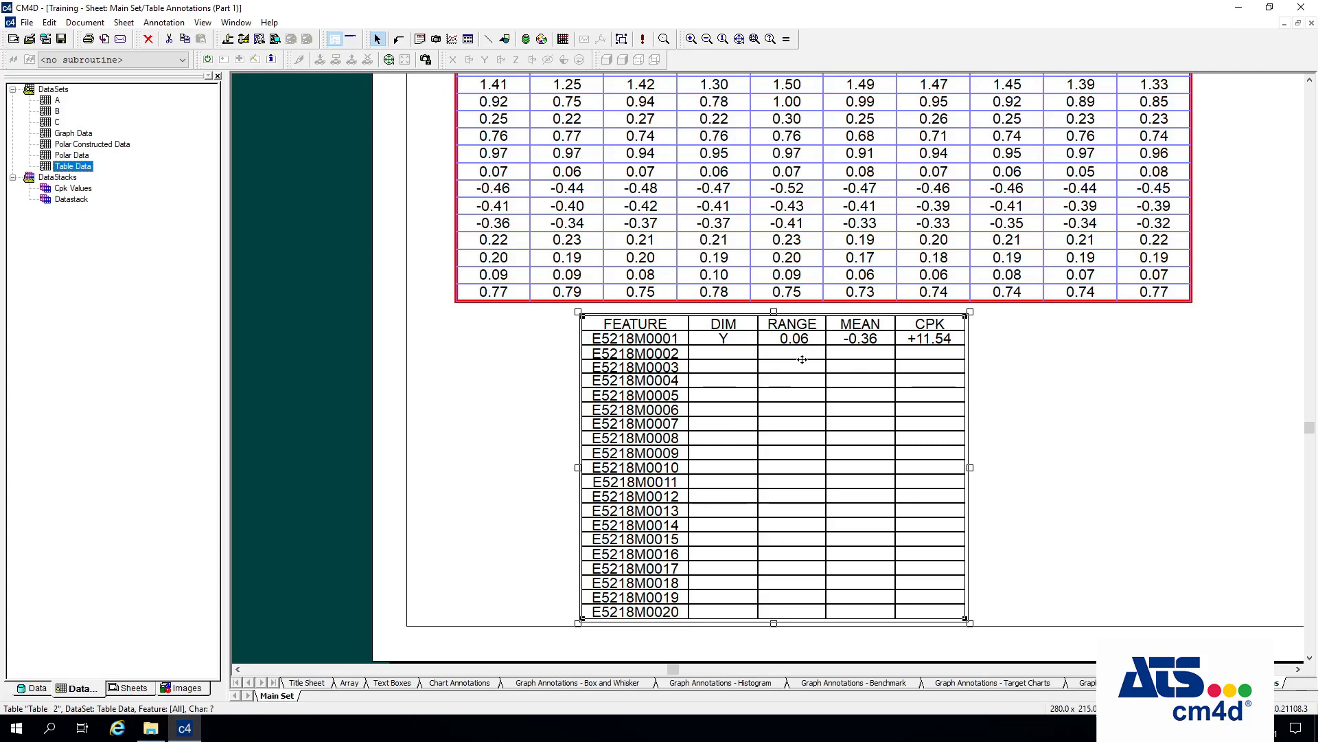
# - Edit the new table again and turn on automatic Feature expansion for the ~chr~ cell in the DIM column
pyautogui.scroll(4, 698, 354)
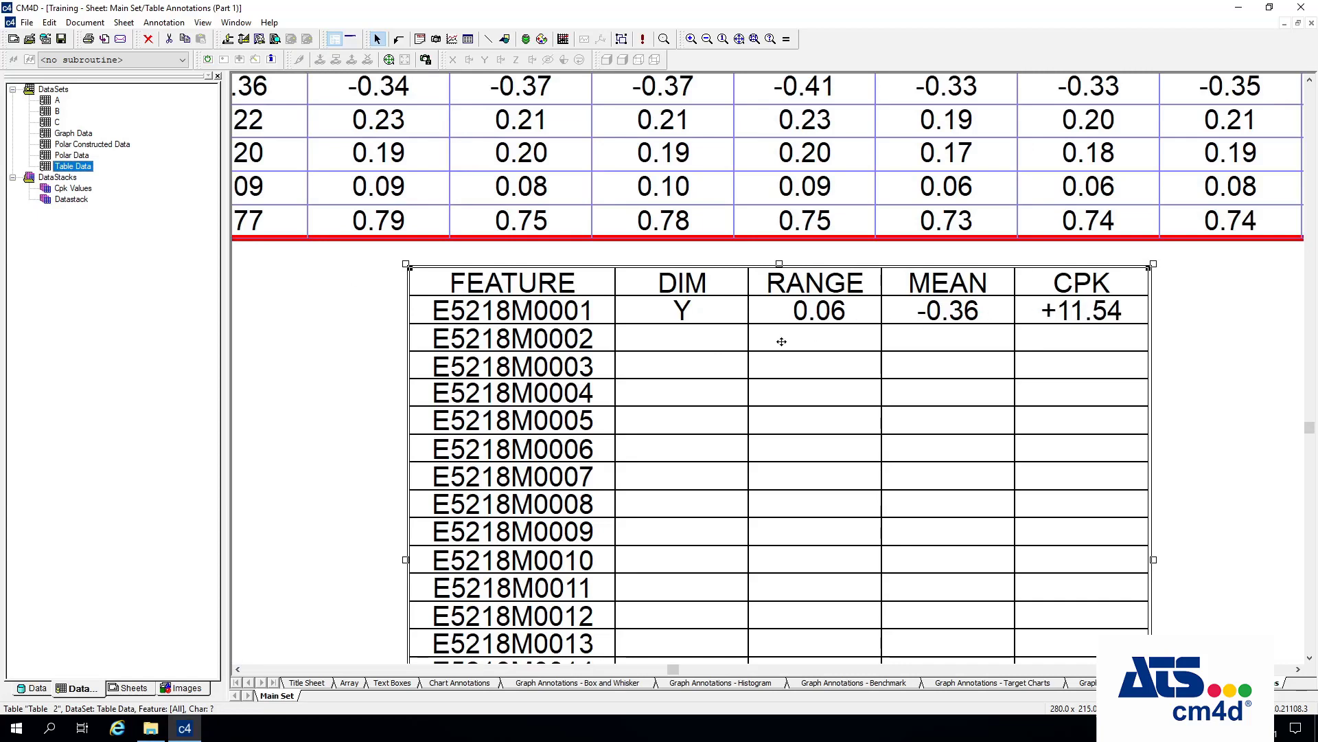
pyautogui.rightClick(713, 311)
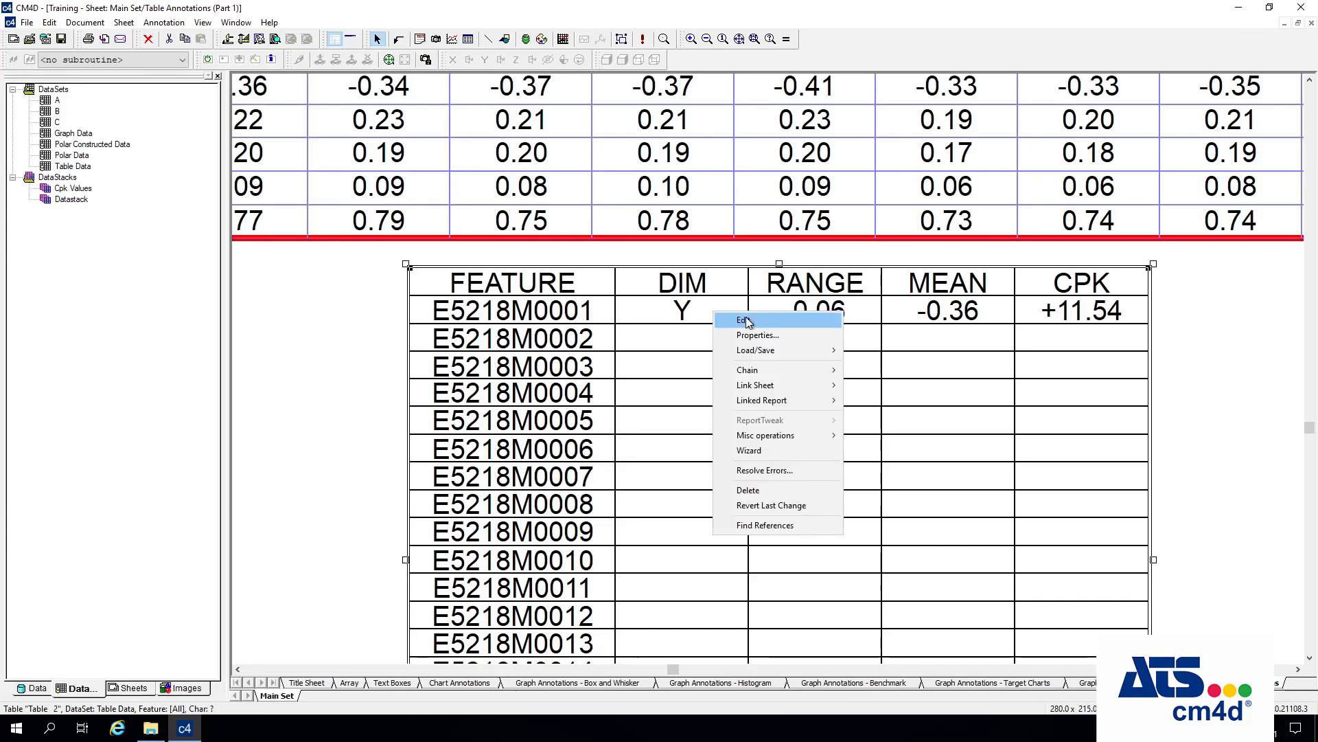
pyautogui.click(745, 321)
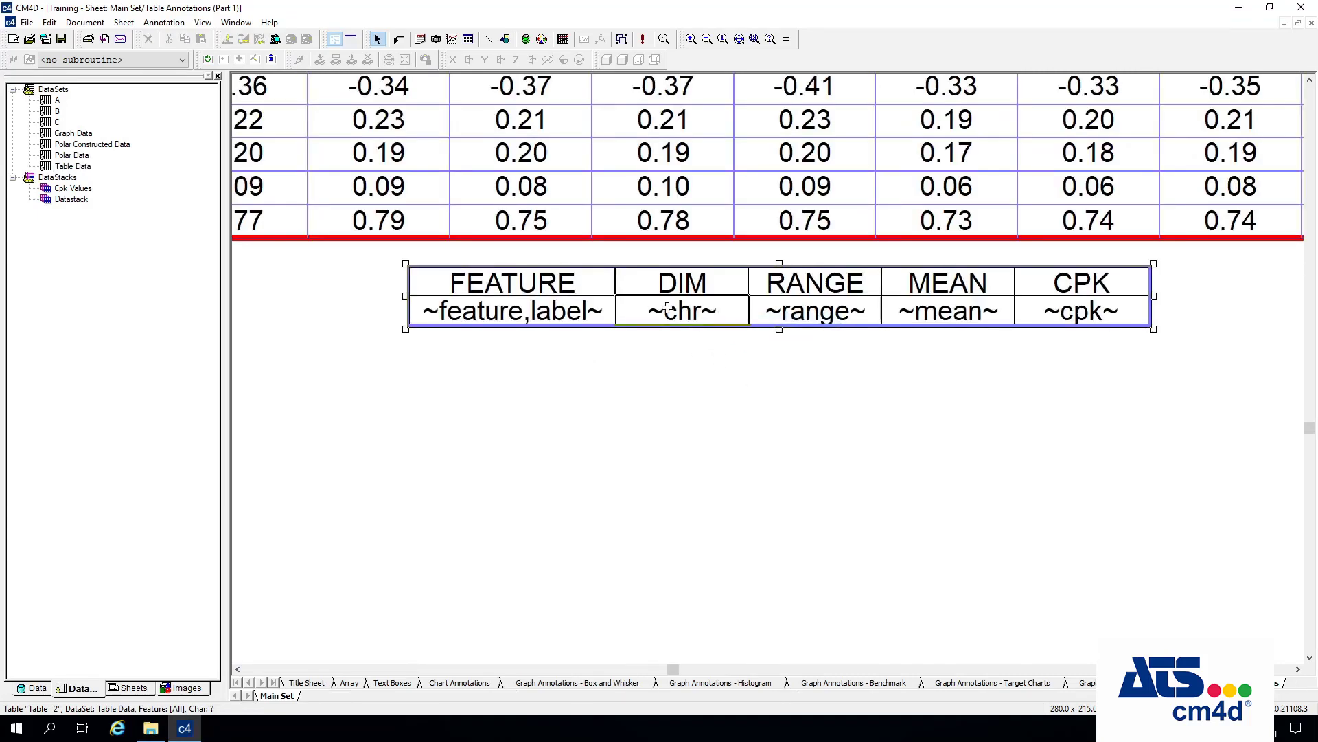
pyautogui.rightClick(702, 316)
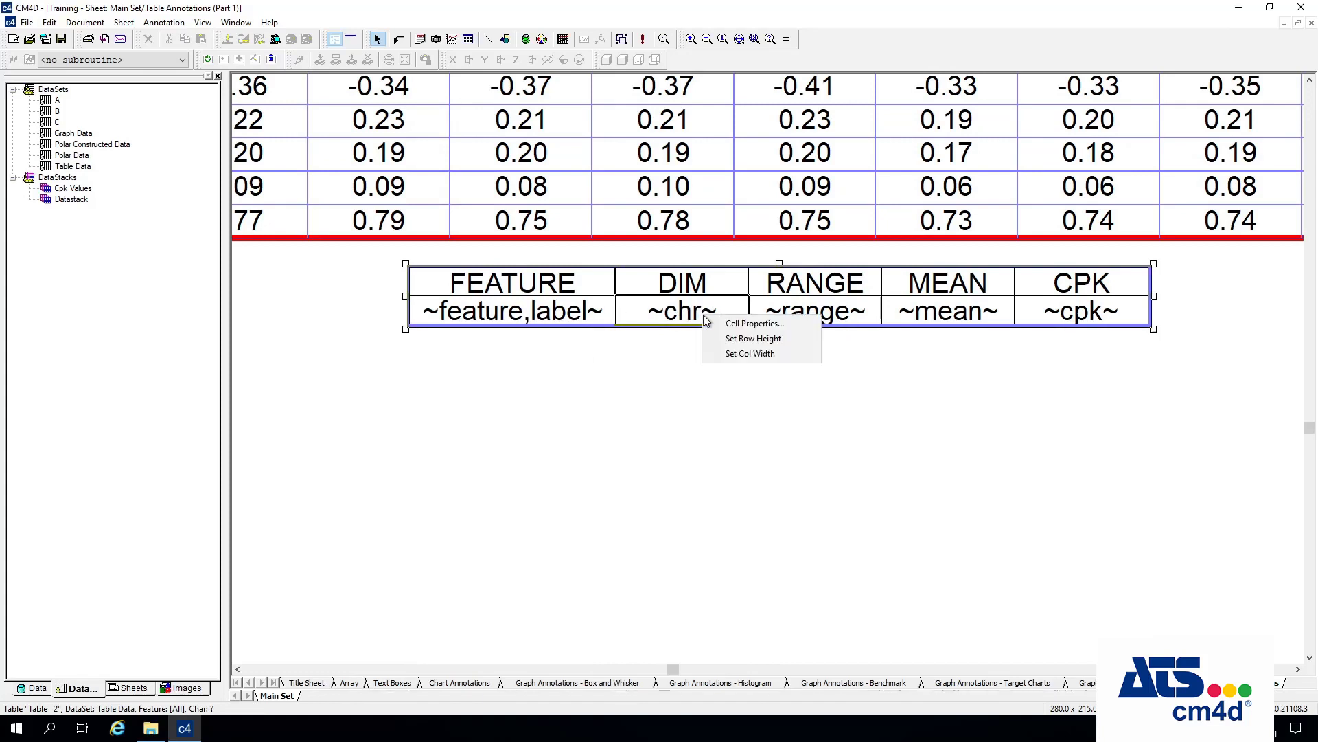
pyautogui.click(754, 324)
pyautogui.click(563, 369)
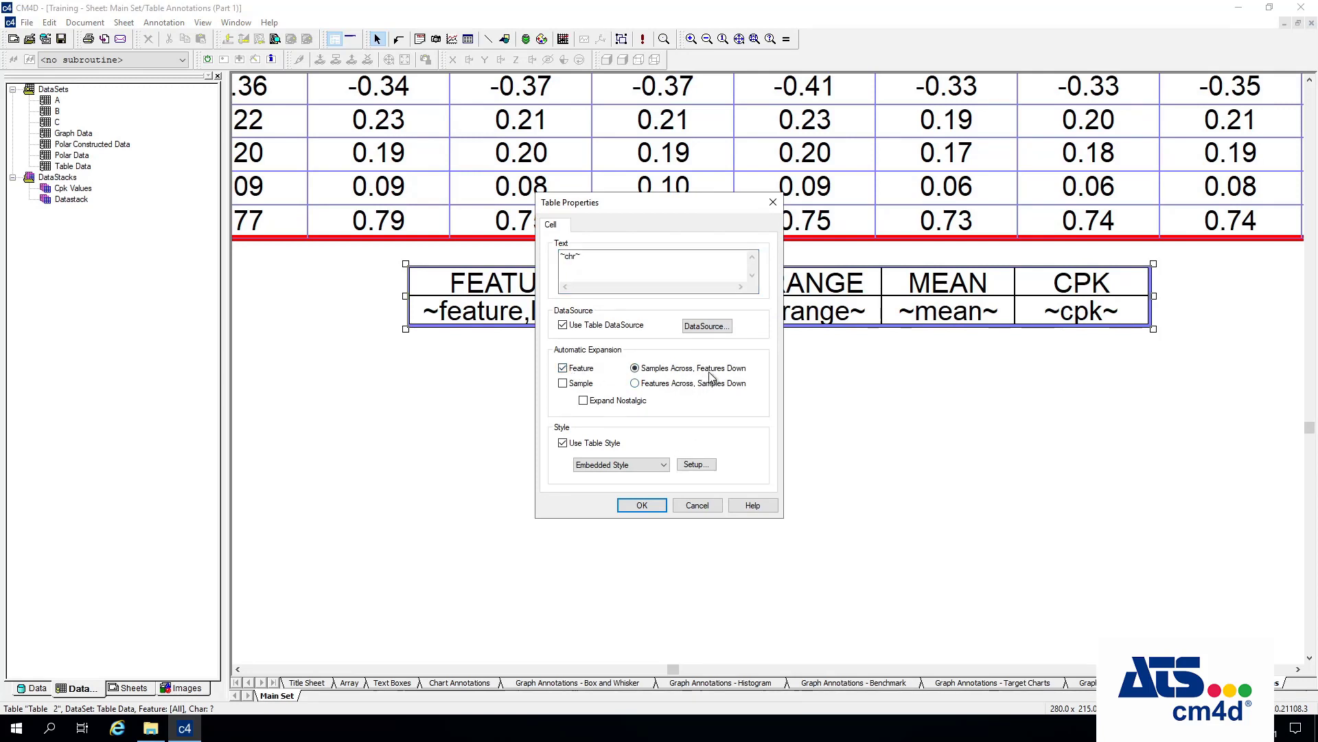
pyautogui.click(639, 506)
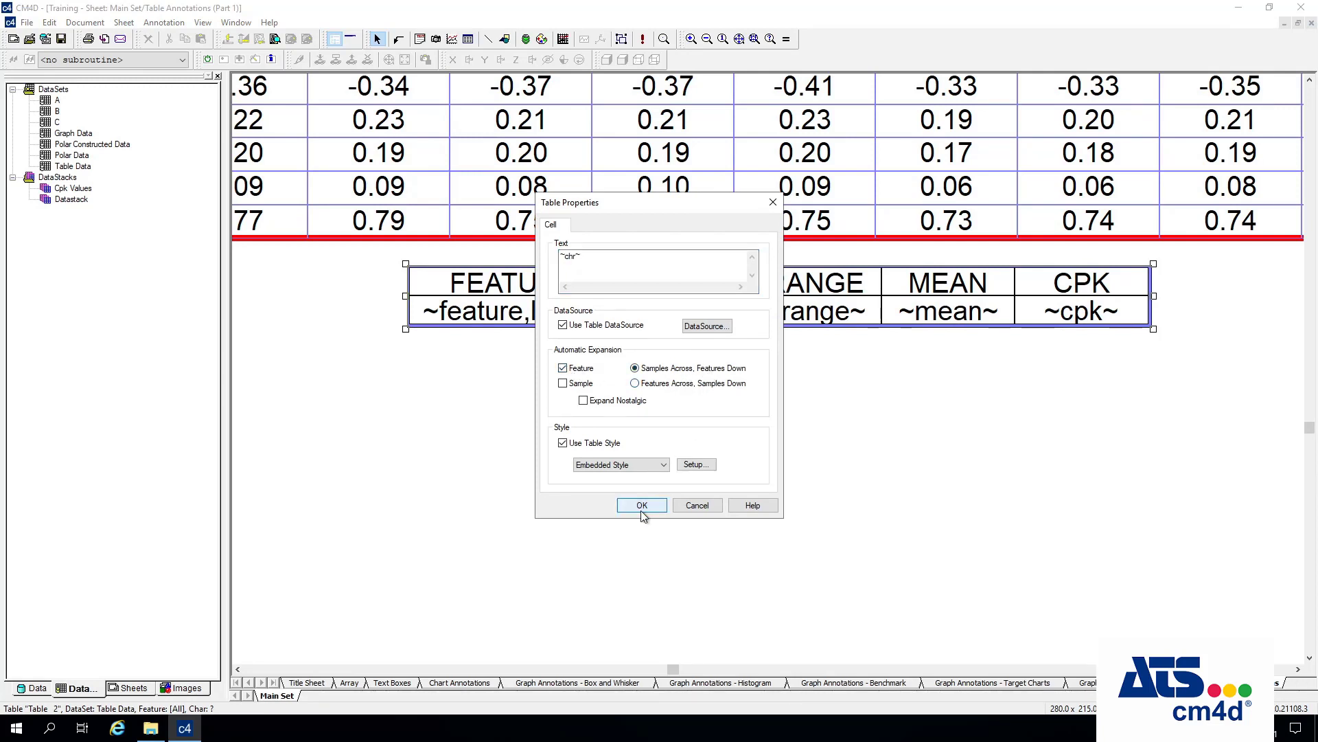
# - Turn on automatic Feature expansion in the cell properties of the ~range~ and ~mean~ cells
pyautogui.rightClick(813, 314)
pyautogui.click(832, 325)
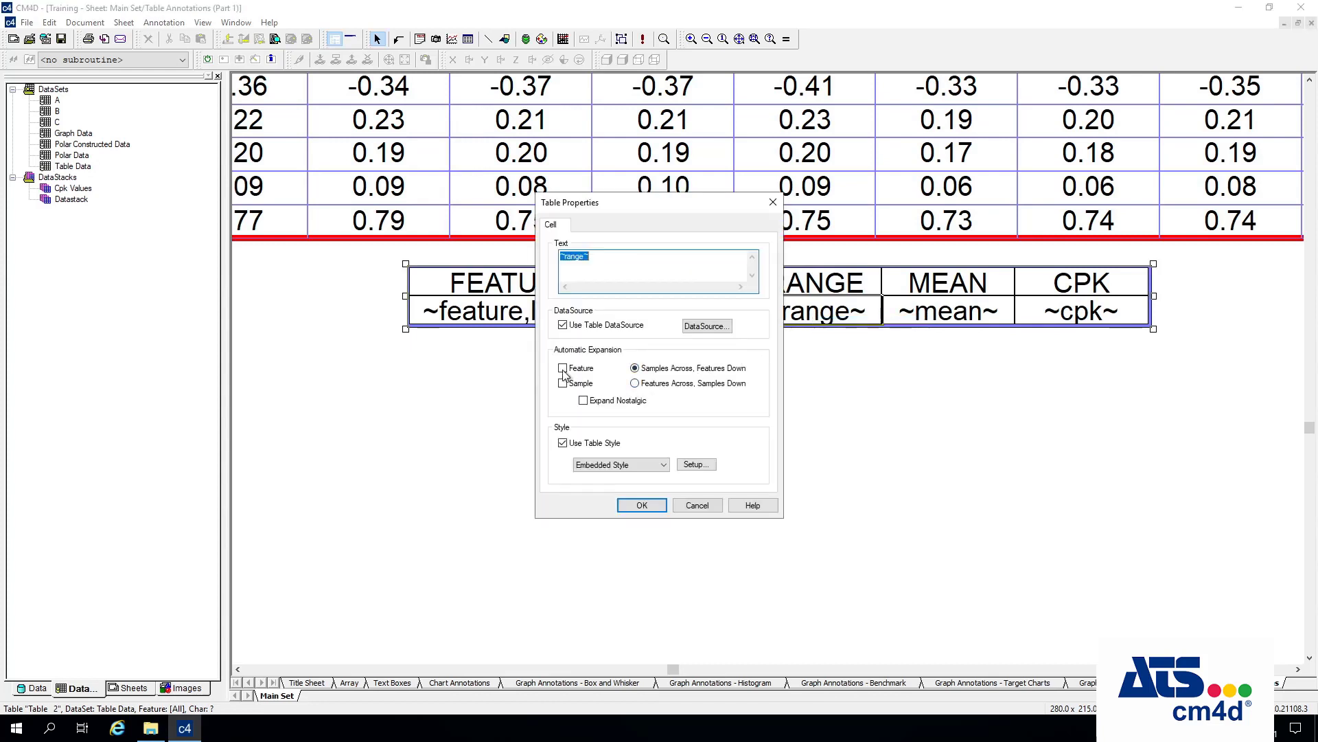
pyautogui.click(642, 505)
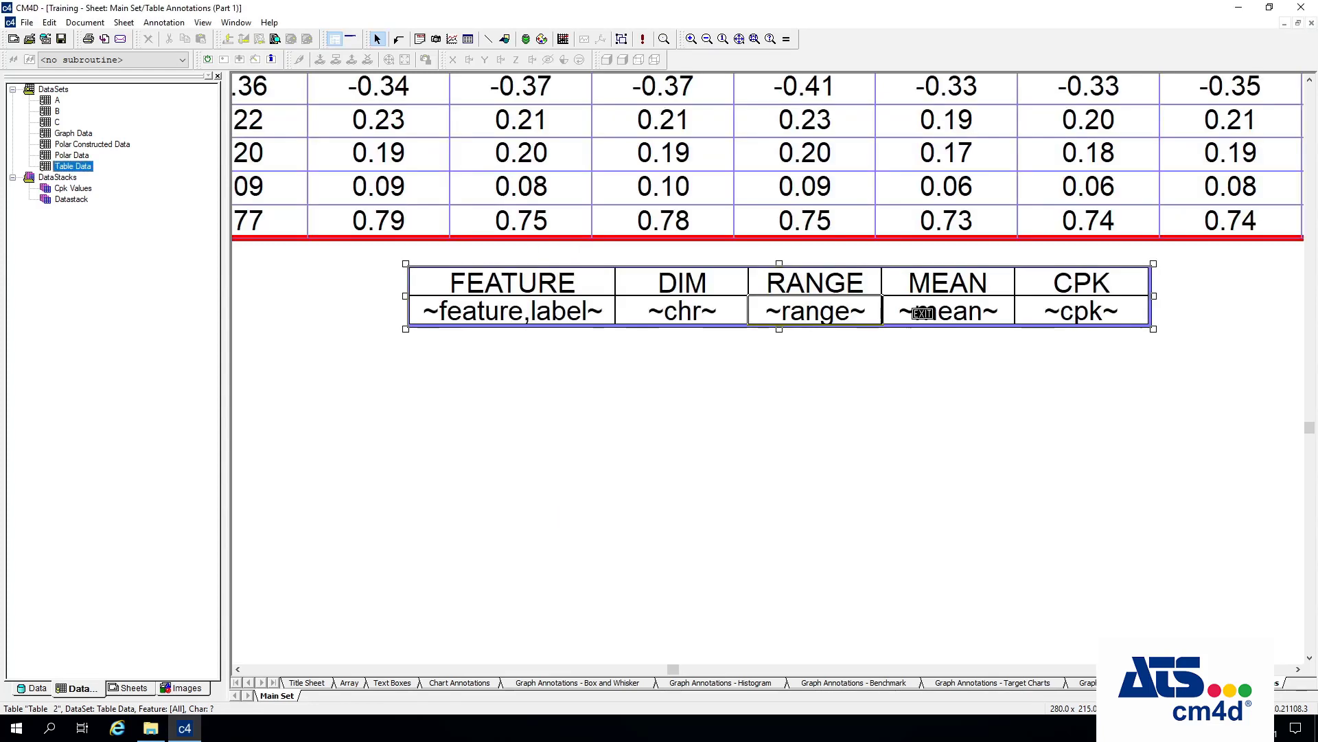
pyautogui.rightClick(927, 313)
pyautogui.click(948, 323)
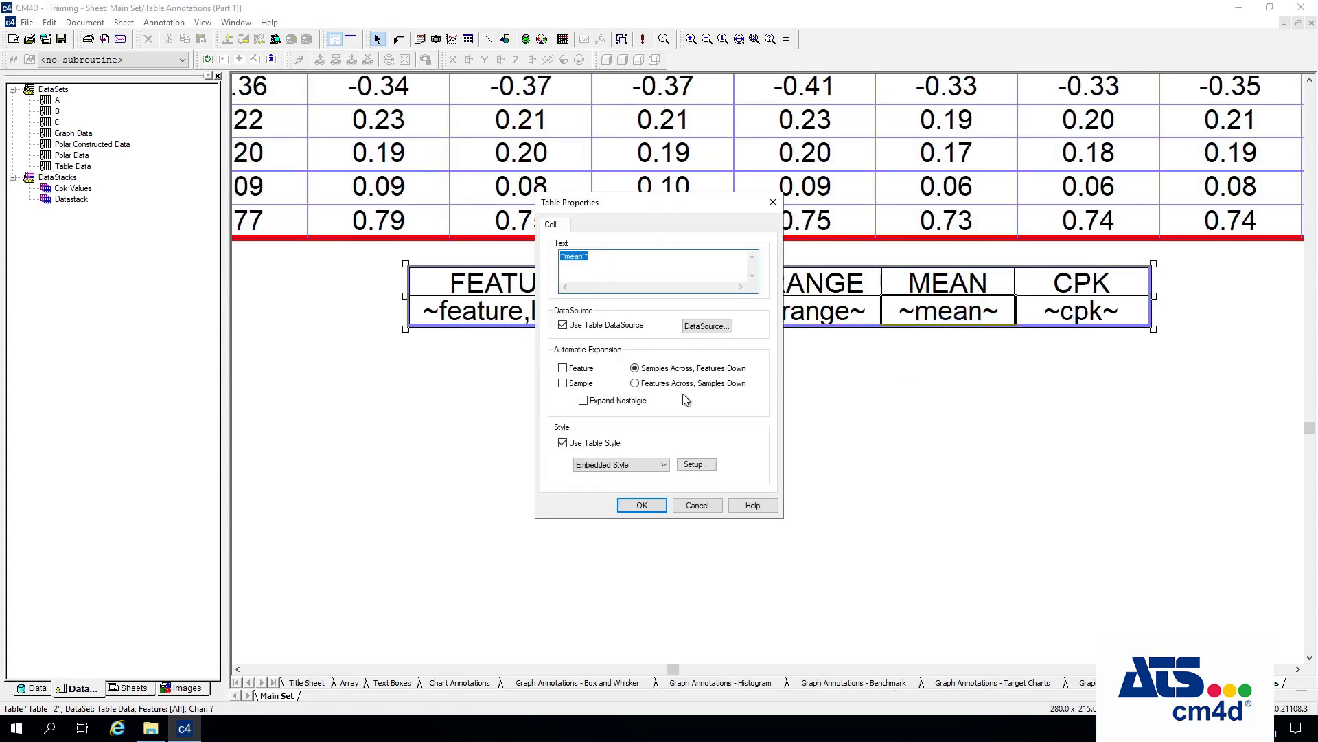
pyautogui.click(583, 369)
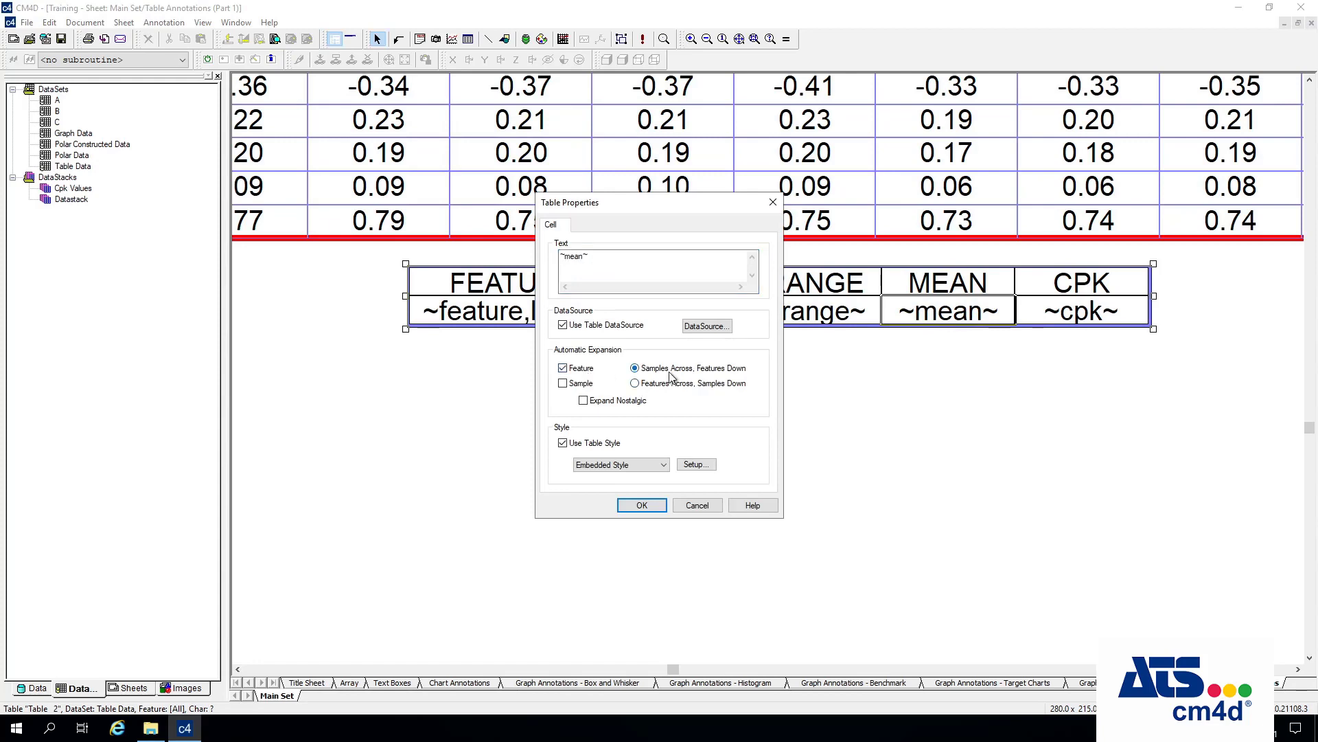
pyautogui.click(680, 506)
# - Turn on automatic Feature expansion for the ~cpk~ cell and leave the table's edit mode
pyautogui.rightClick(1071, 309)
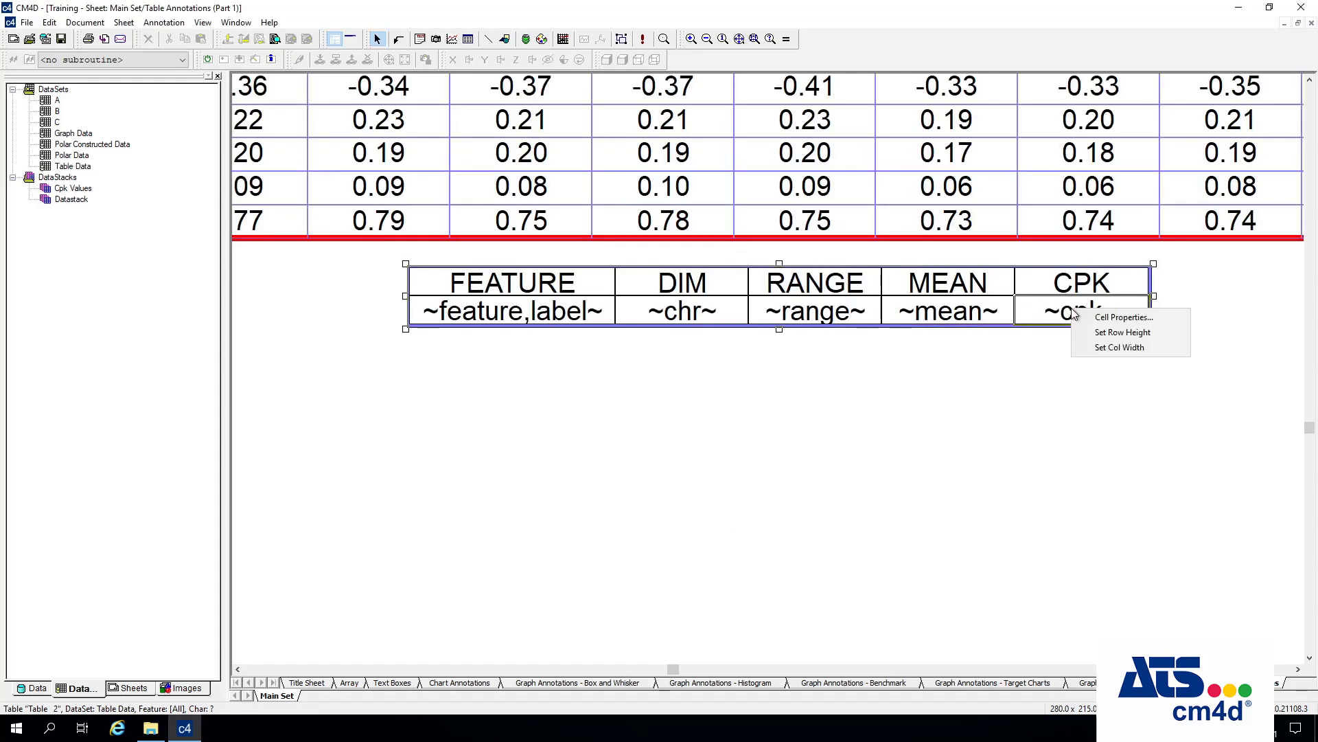
pyautogui.click(1101, 316)
pyautogui.click(585, 371)
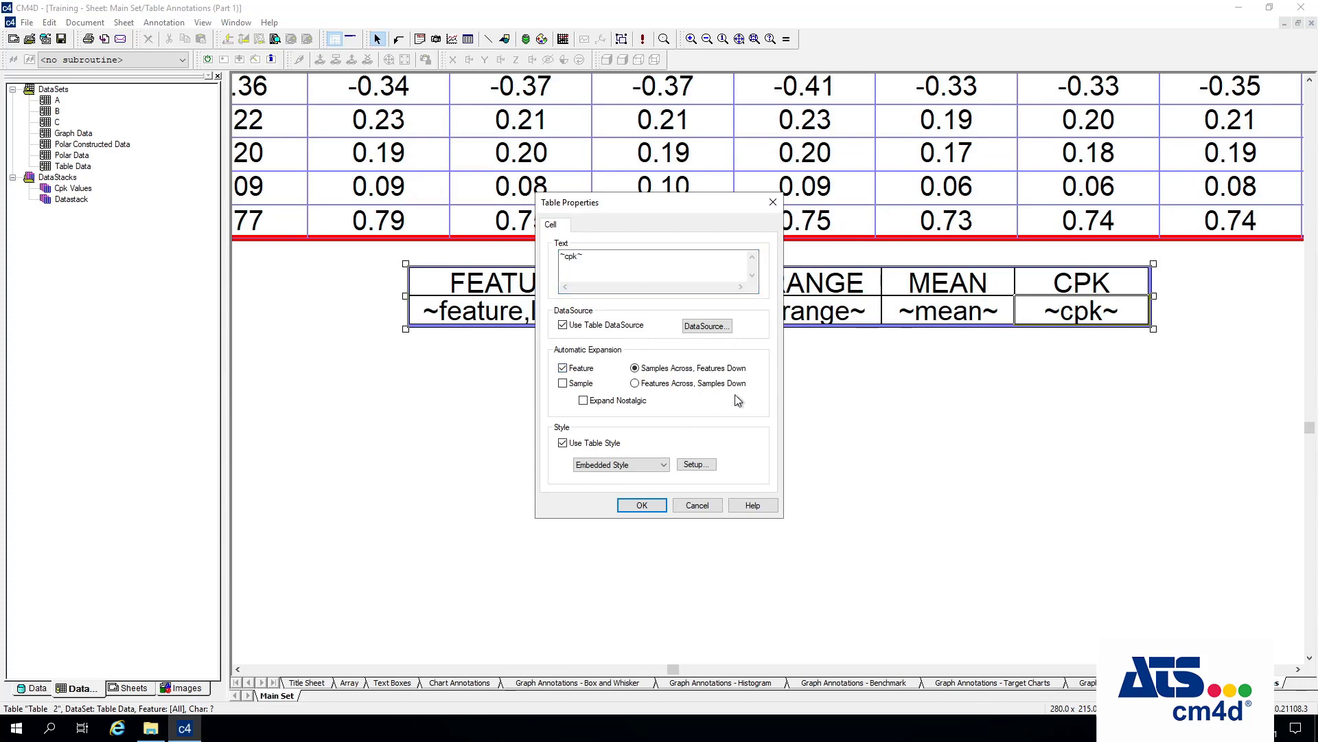
pyautogui.click(642, 505)
pyautogui.click(923, 429)
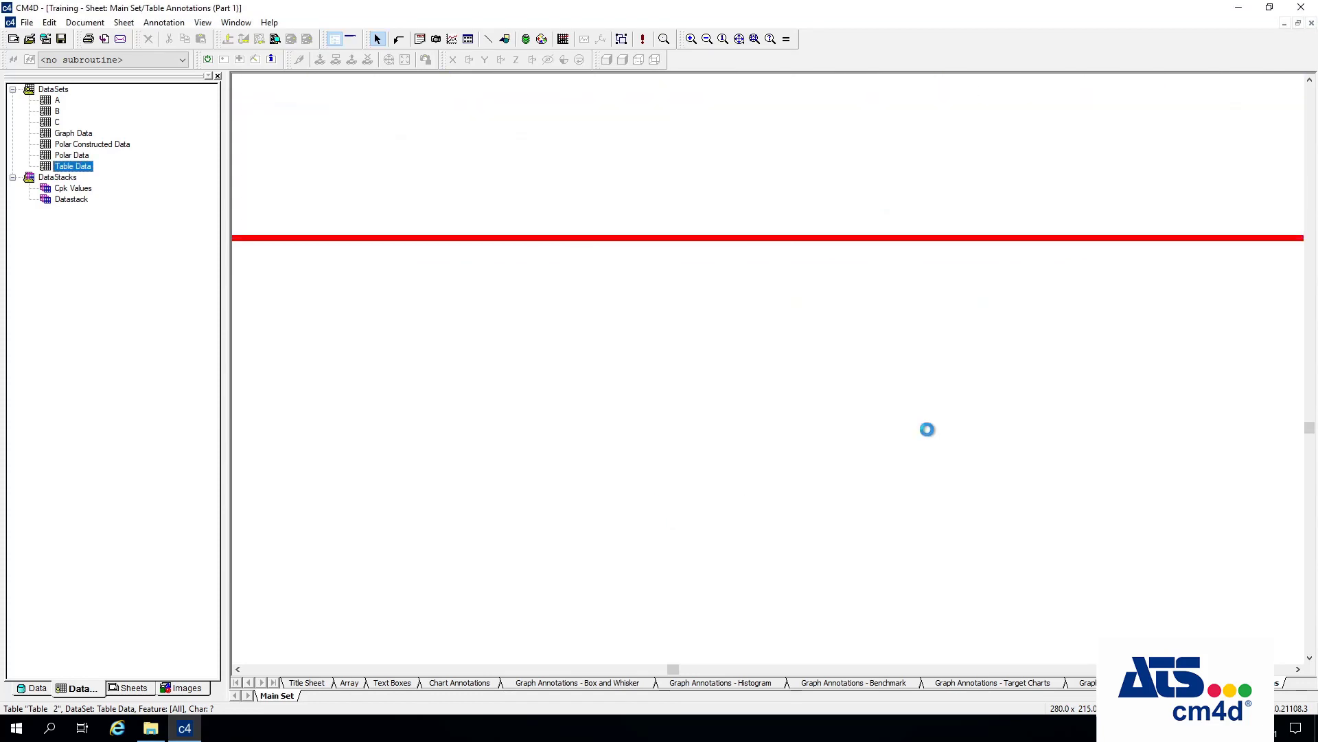
# - Open the Table Data DataSet in the grid twice to compare it with the expanded feature table, closing the grid each time
pyautogui.scroll(-3, 743, 339)
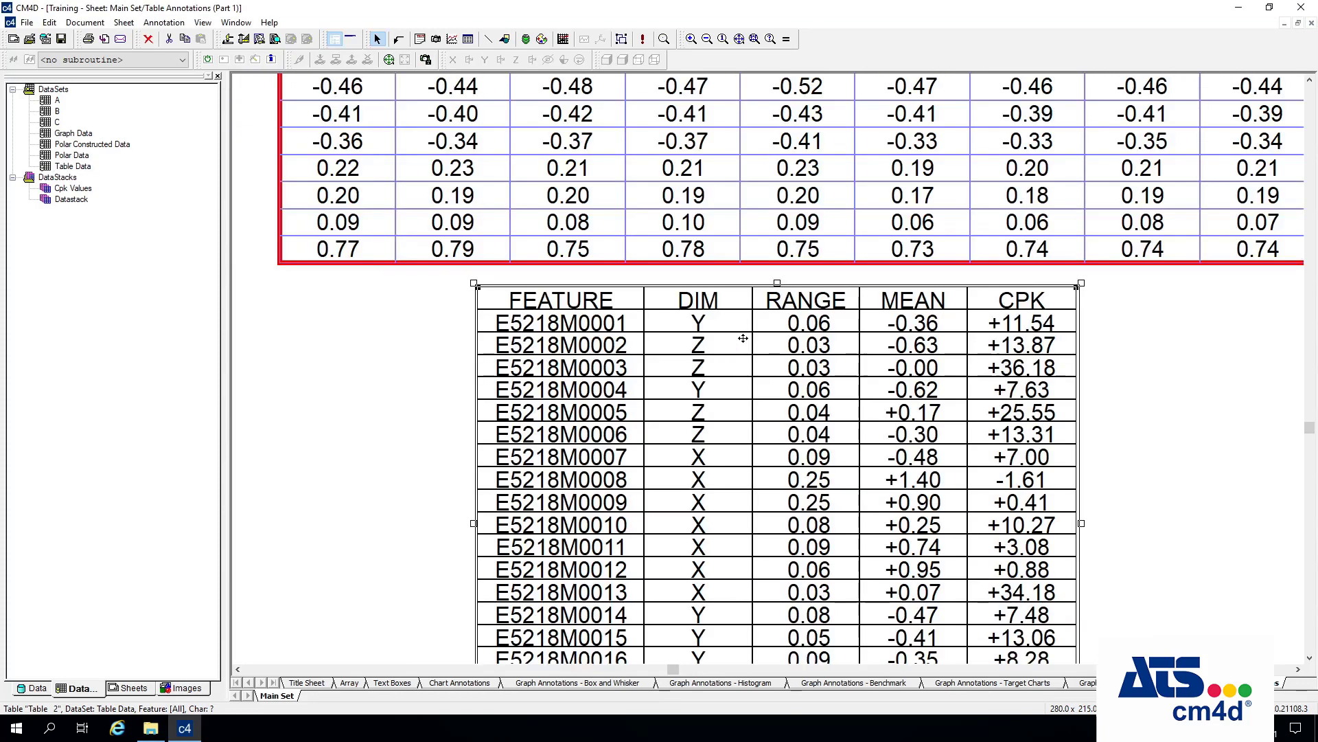
pyautogui.moveTo(776, 358); pyautogui.dragTo(767, 262)
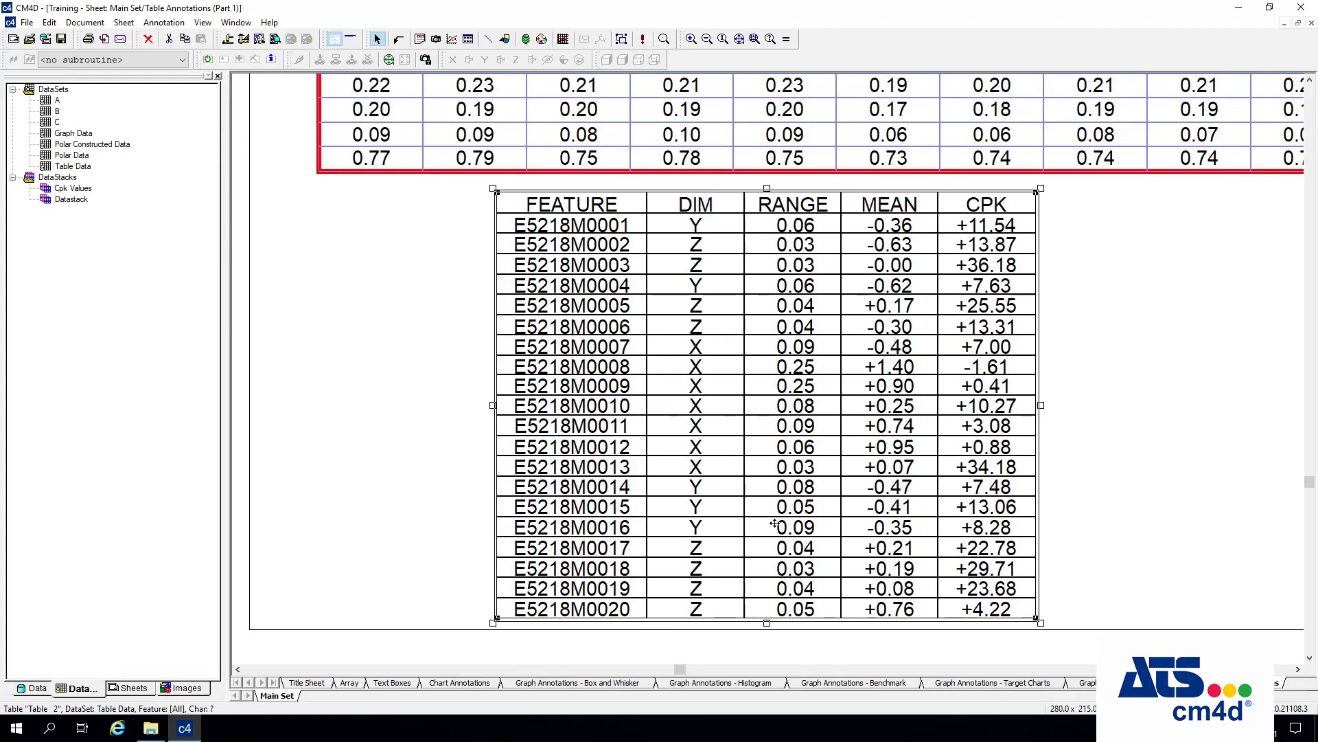
pyautogui.rightClick(75, 167)
pyautogui.click(110, 315)
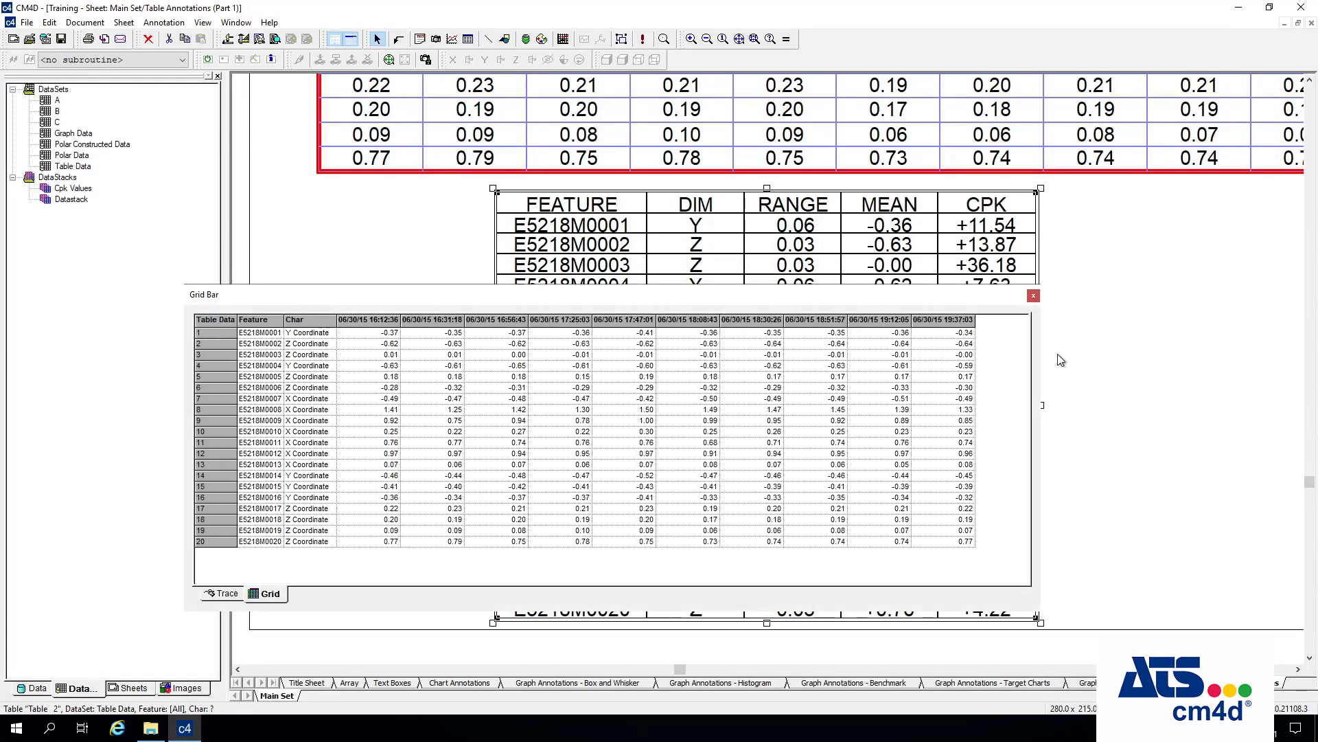
pyautogui.click(1033, 296)
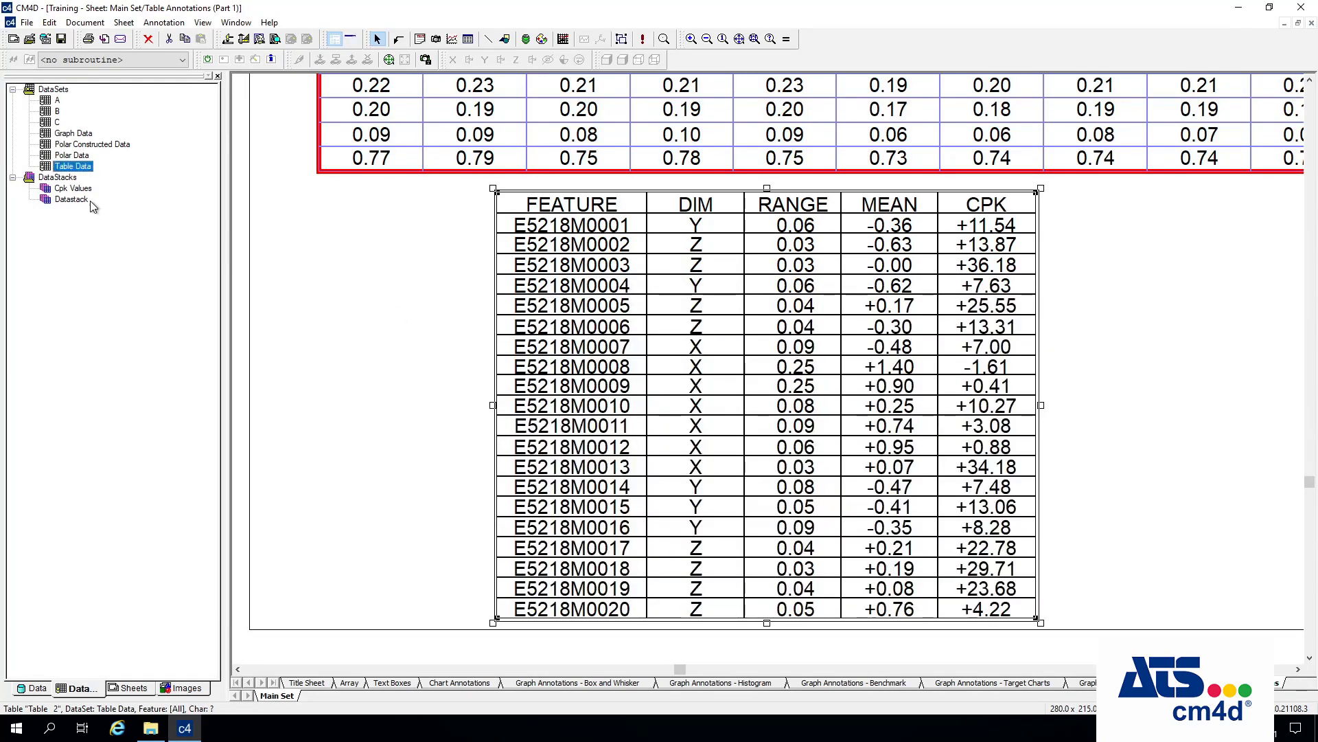
pyautogui.rightClick(79, 172)
pyautogui.click(110, 316)
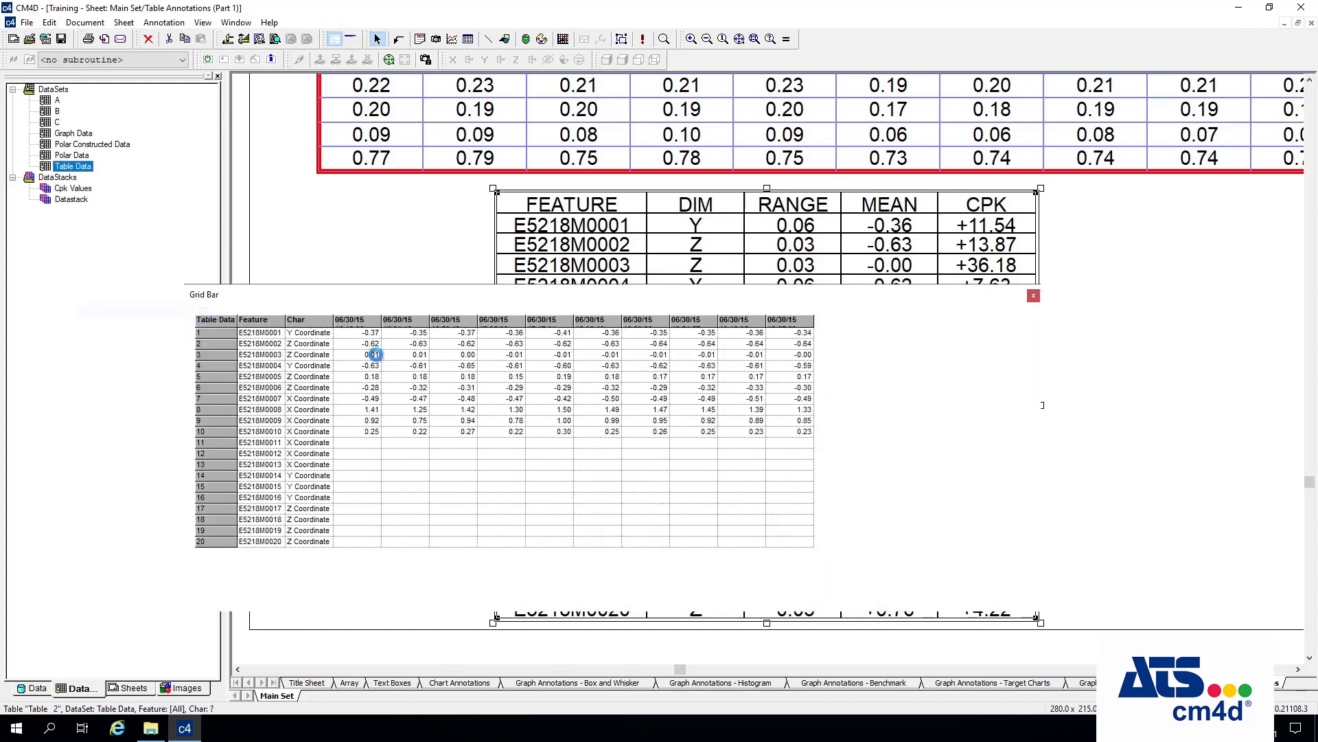
pyautogui.click(1033, 296)
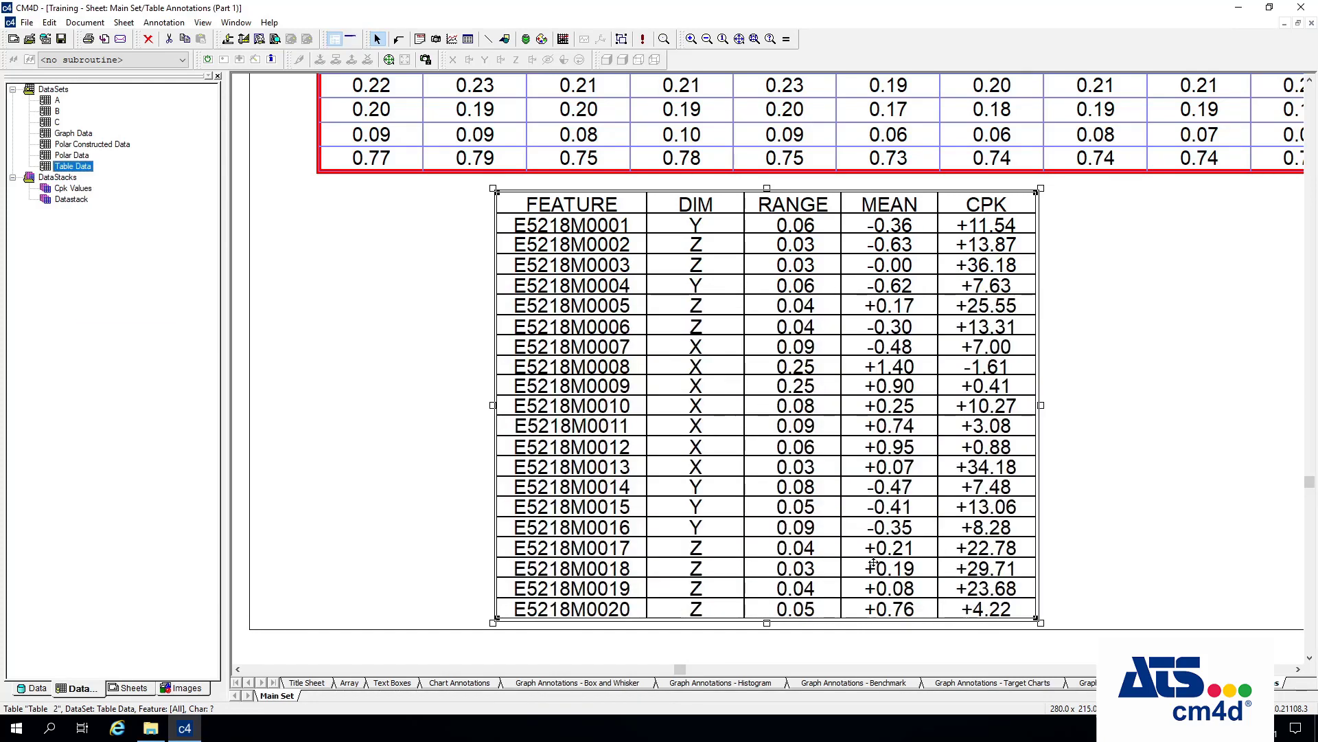
# - Move the feature table around the sheet and place it in the lower-right corner, just below the values table
pyautogui.scroll(-1, 983, 401)
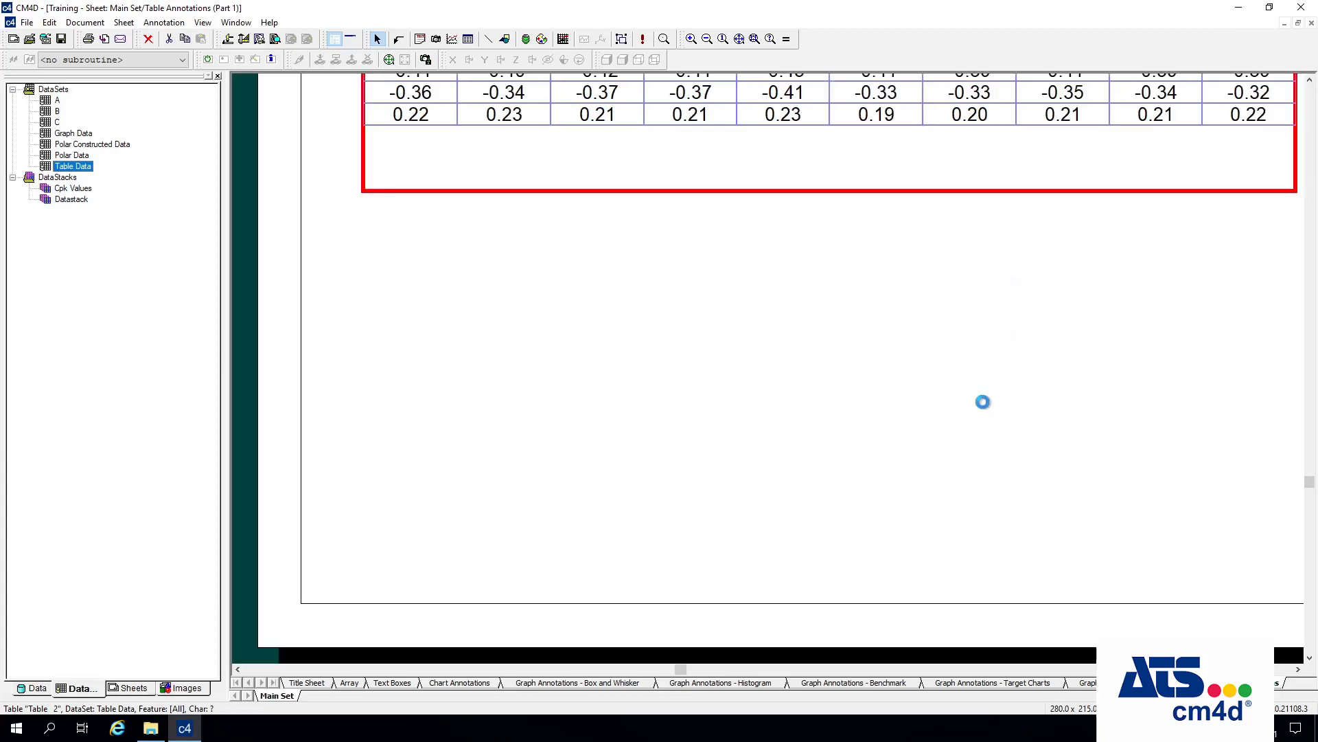
pyautogui.moveTo(804, 406); pyautogui.dragTo(872, 398)
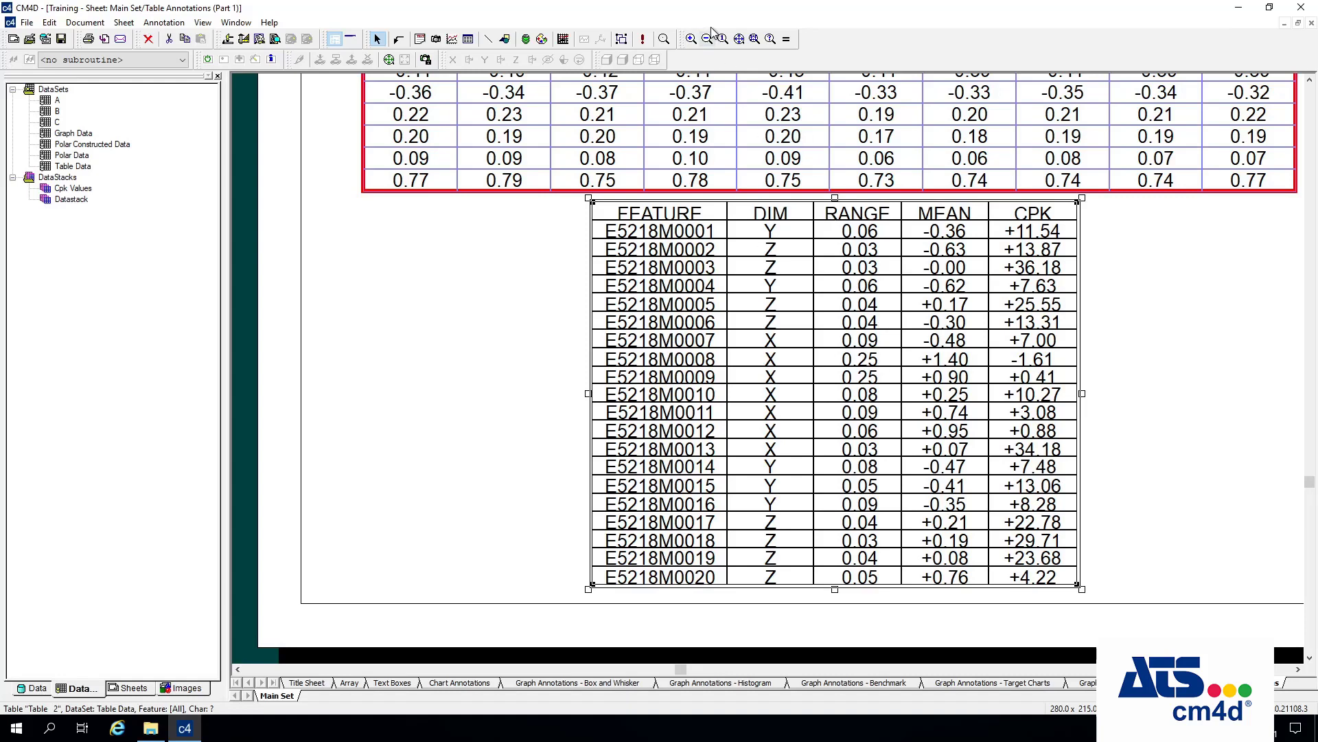
pyautogui.click(740, 40)
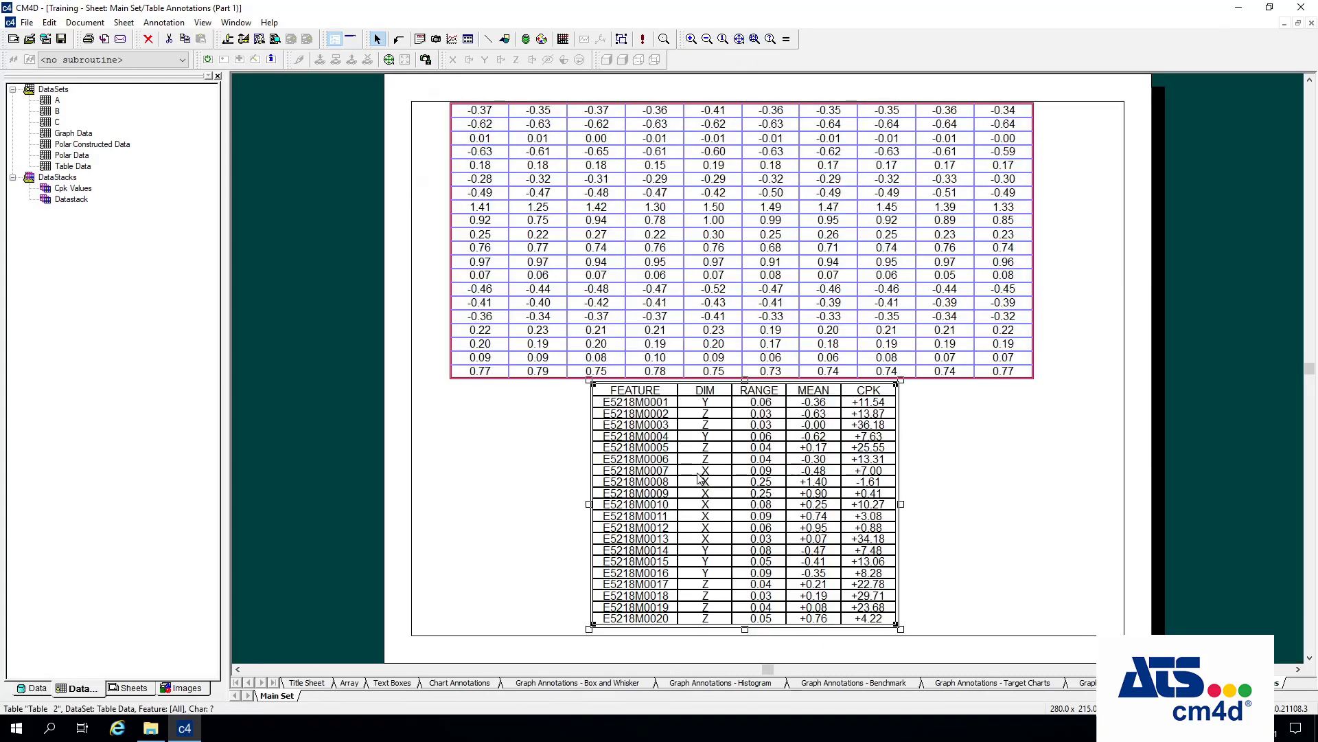
pyautogui.moveTo(696, 481); pyautogui.dragTo(522, 490)
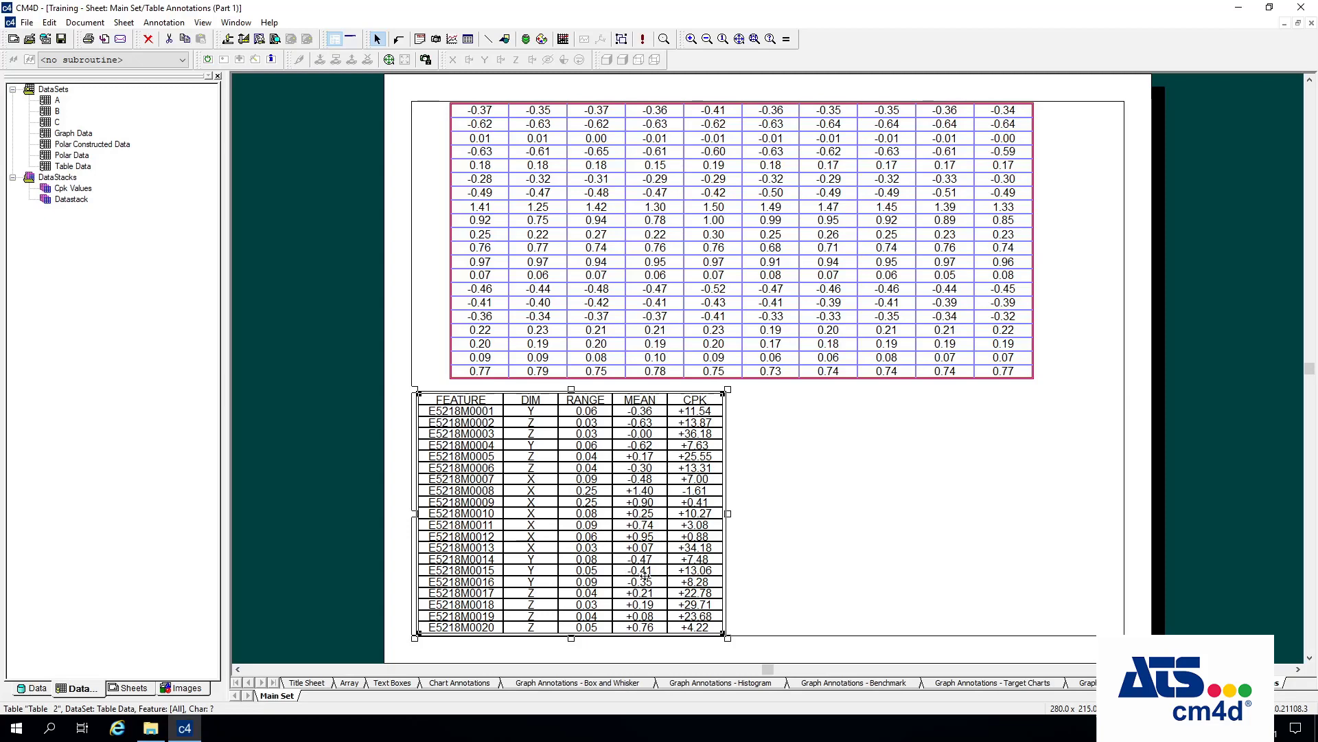
pyautogui.moveTo(586, 535); pyautogui.dragTo(989, 543)
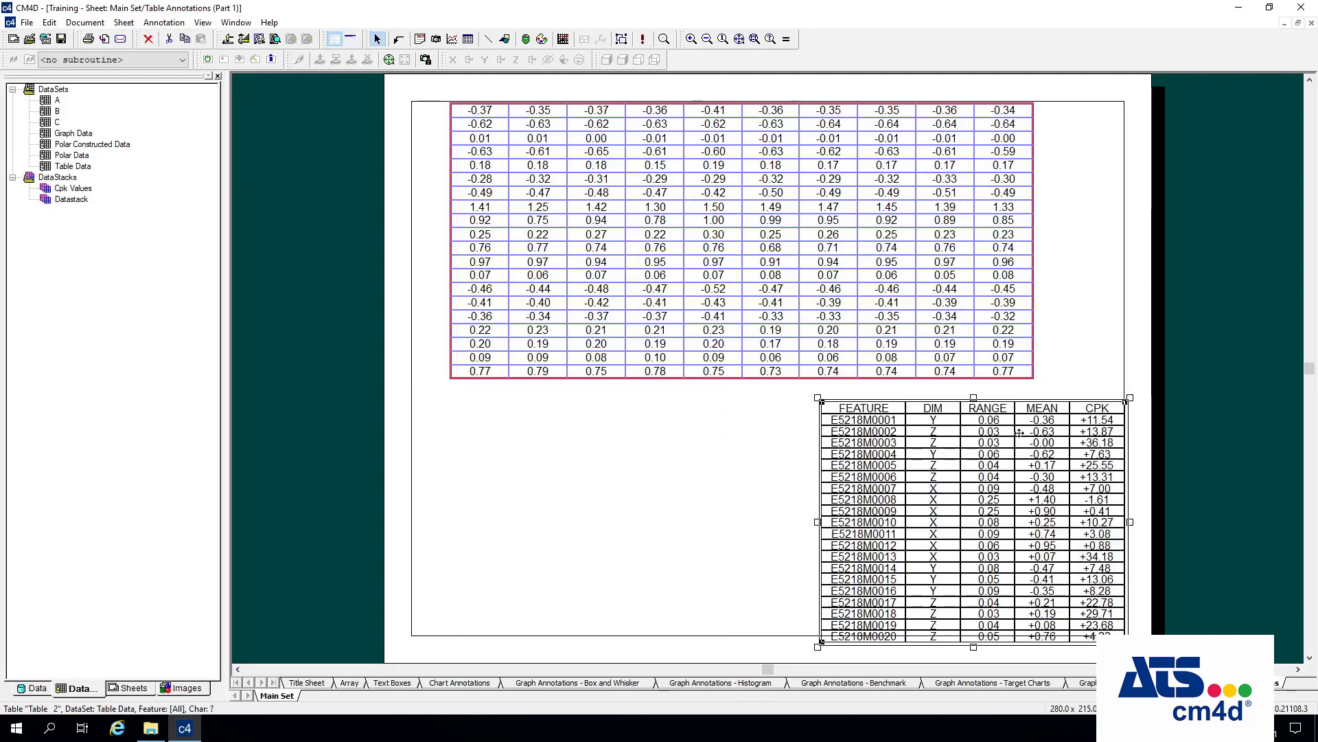
pyautogui.moveTo(946, 498); pyautogui.dragTo(941, 479)
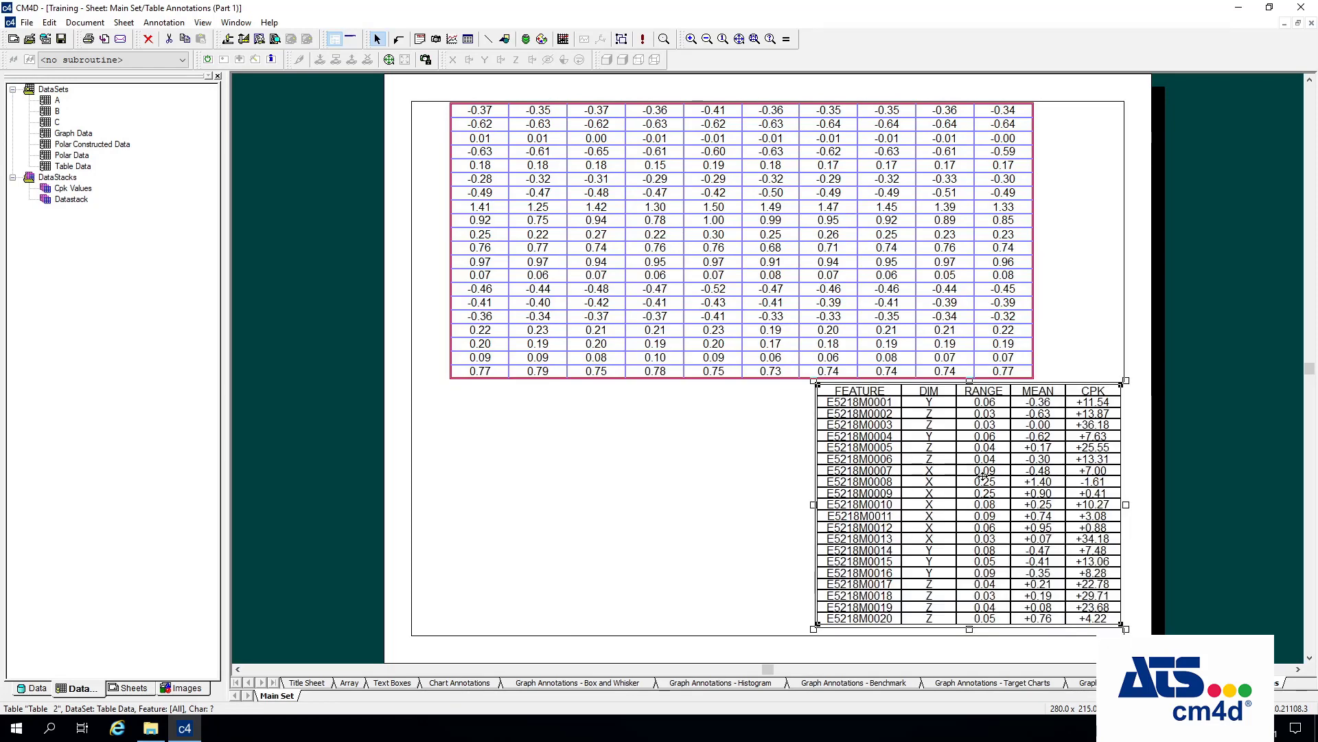
# - Move the values table beside the feature table, and stretch the feature table's top edge upward so the rows line up
pyautogui.click(656, 159)
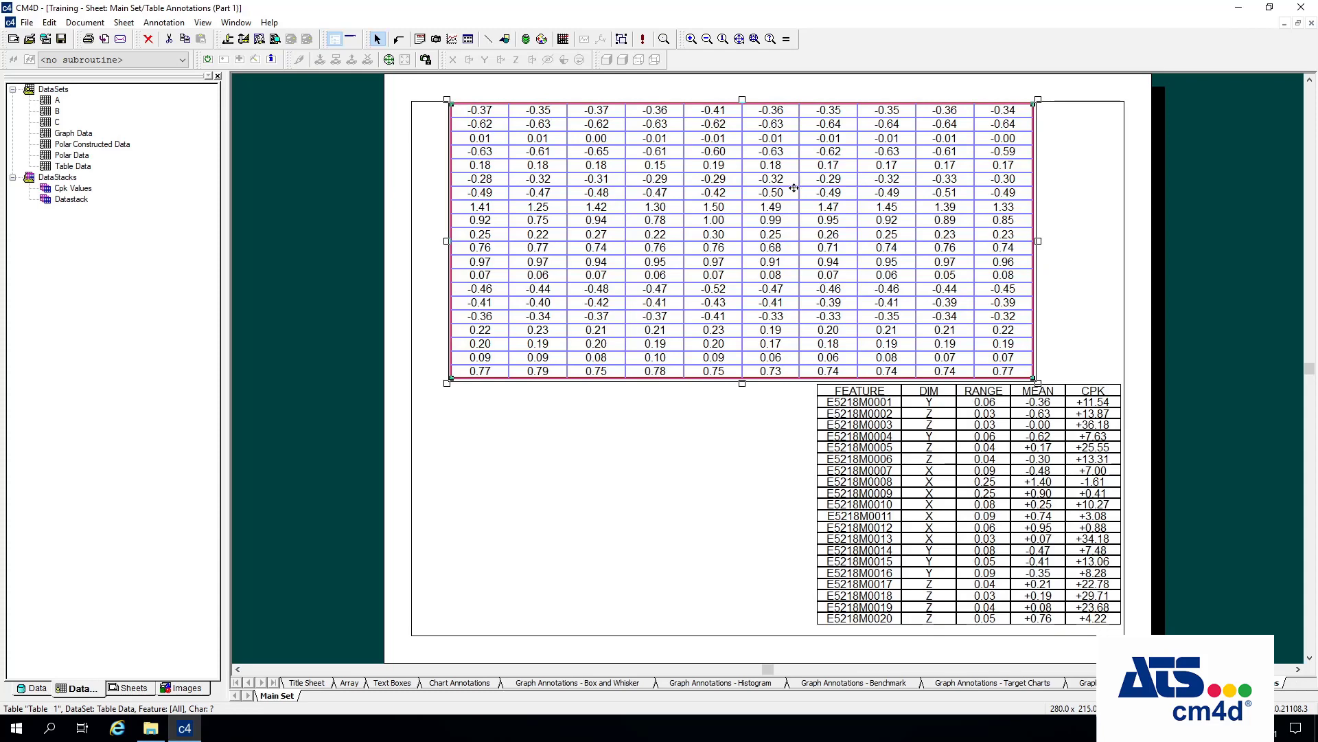
pyautogui.moveTo(858, 187); pyautogui.dragTo(641, 437)
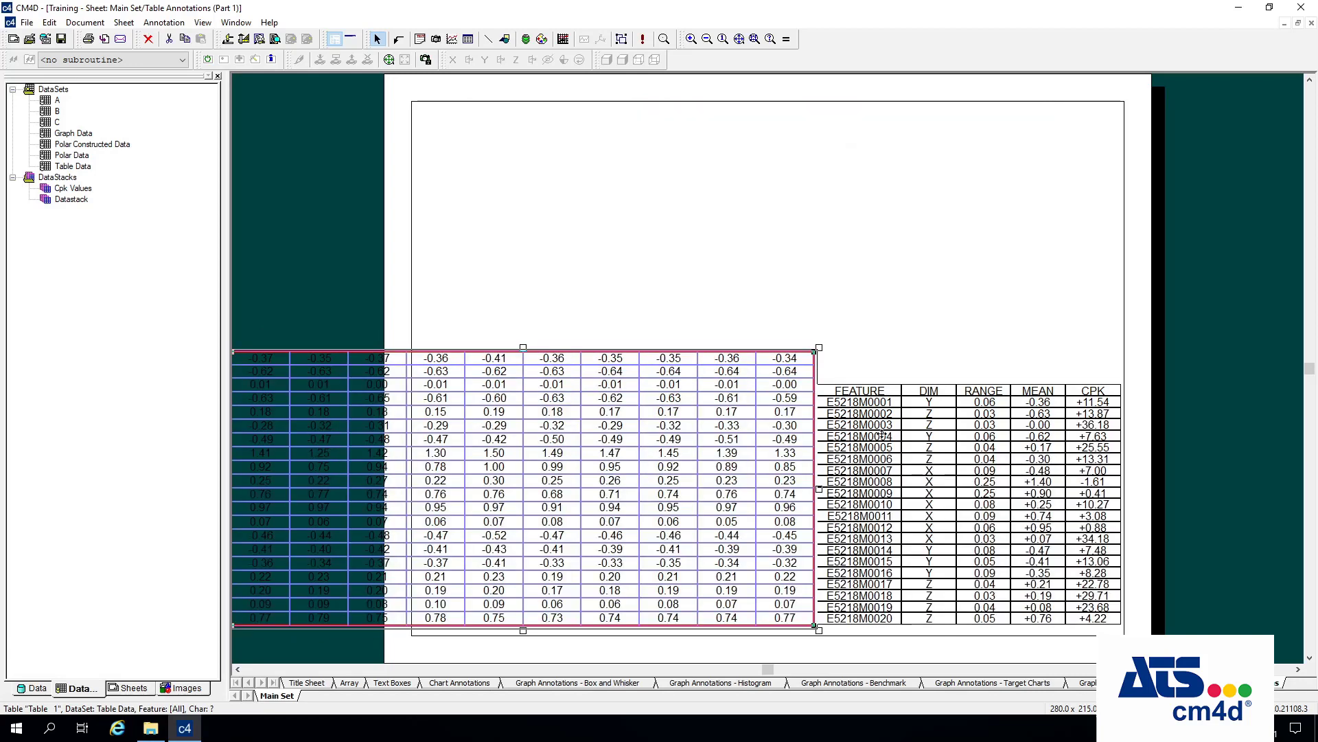
pyautogui.click(972, 380)
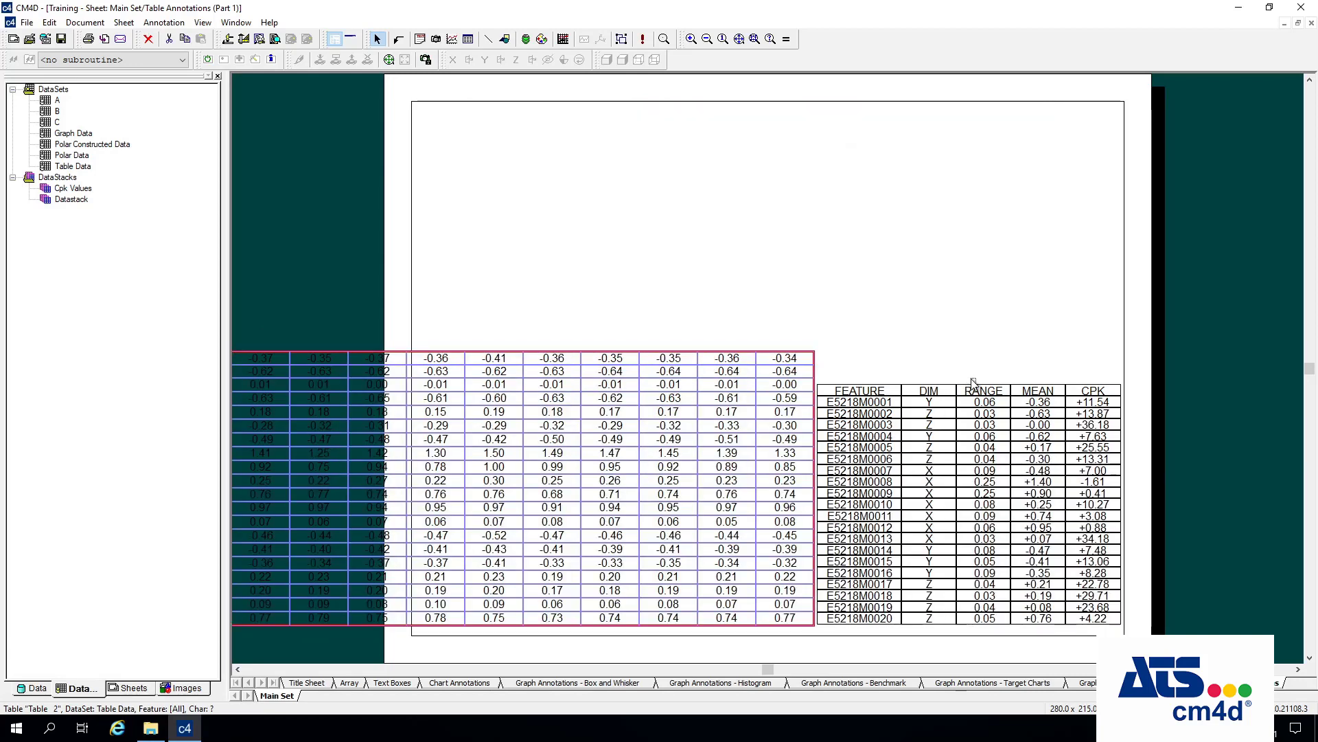
pyautogui.moveTo(968, 380); pyautogui.dragTo(968, 334)
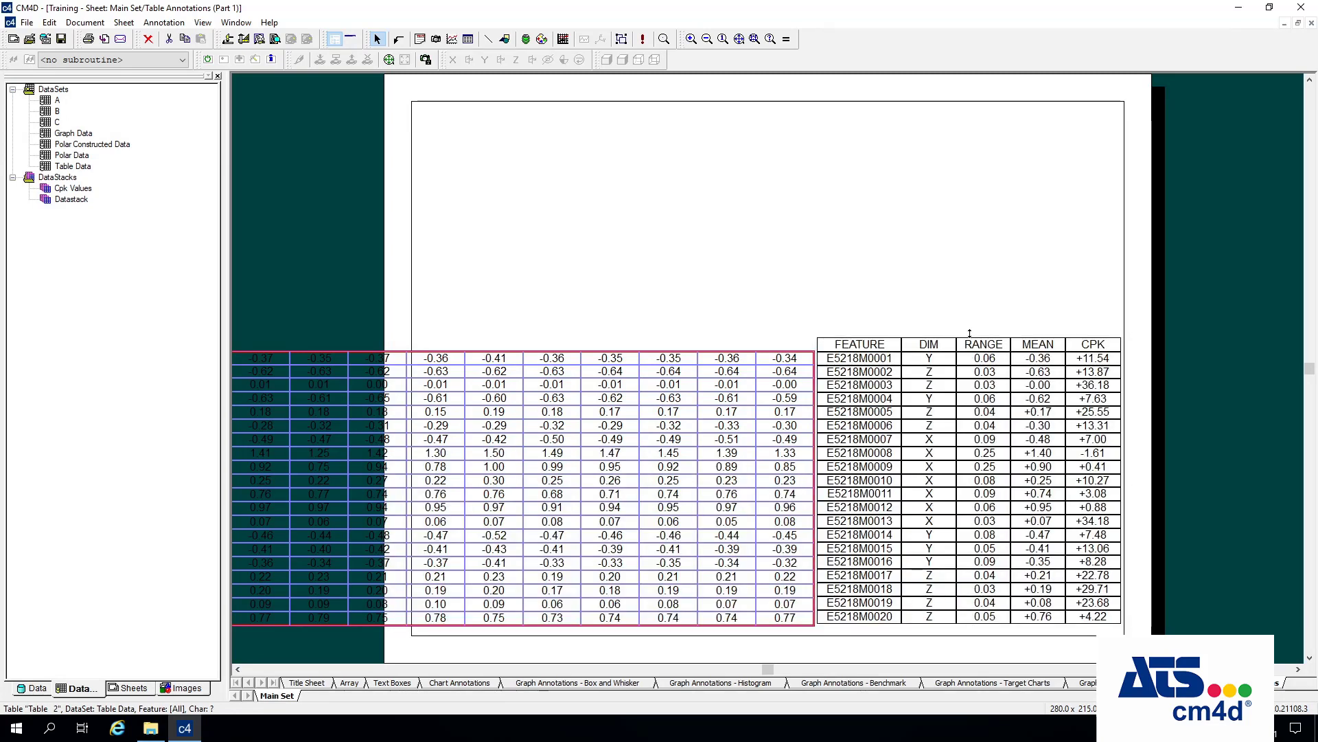
pyautogui.moveTo(781, 455); pyautogui.dragTo(781, 453)
pyautogui.click(834, 318)
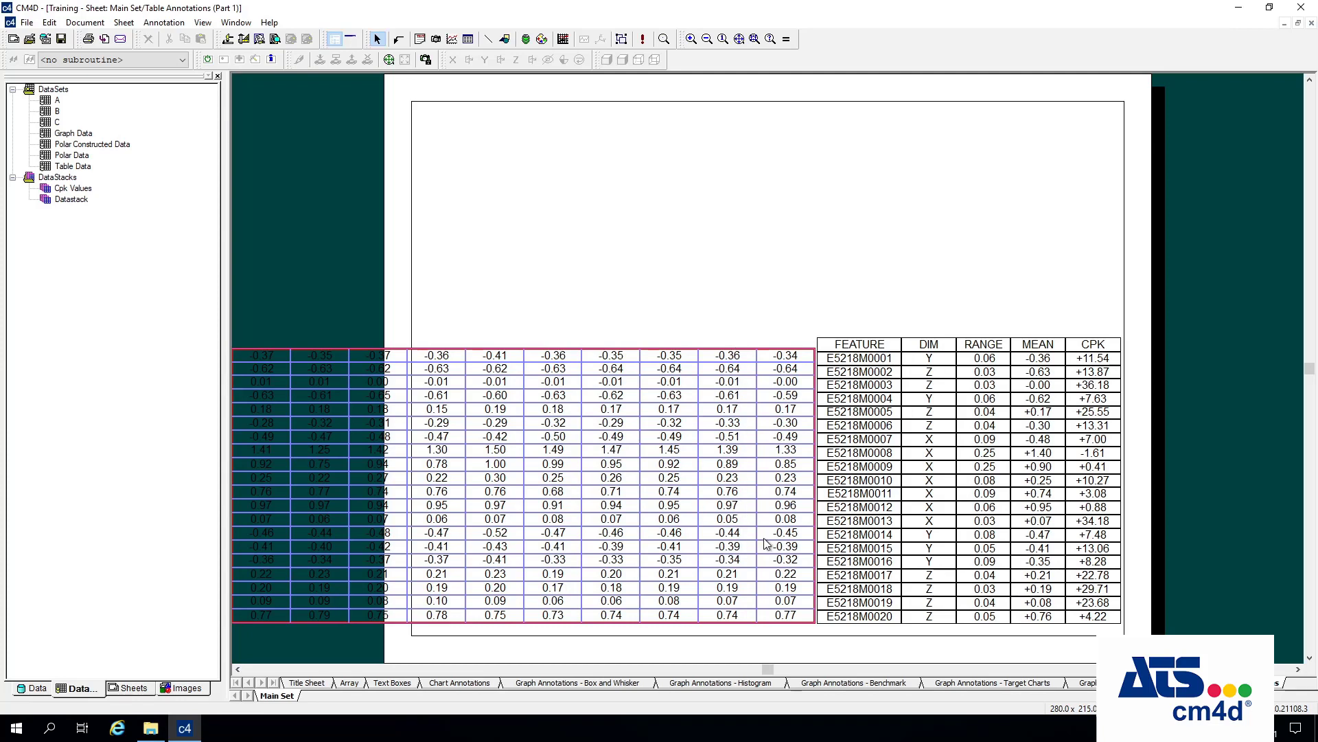
# - Toggle the sheet grid on and nudge the tables against each other using the grid points
pyautogui.rightClick(768, 202)
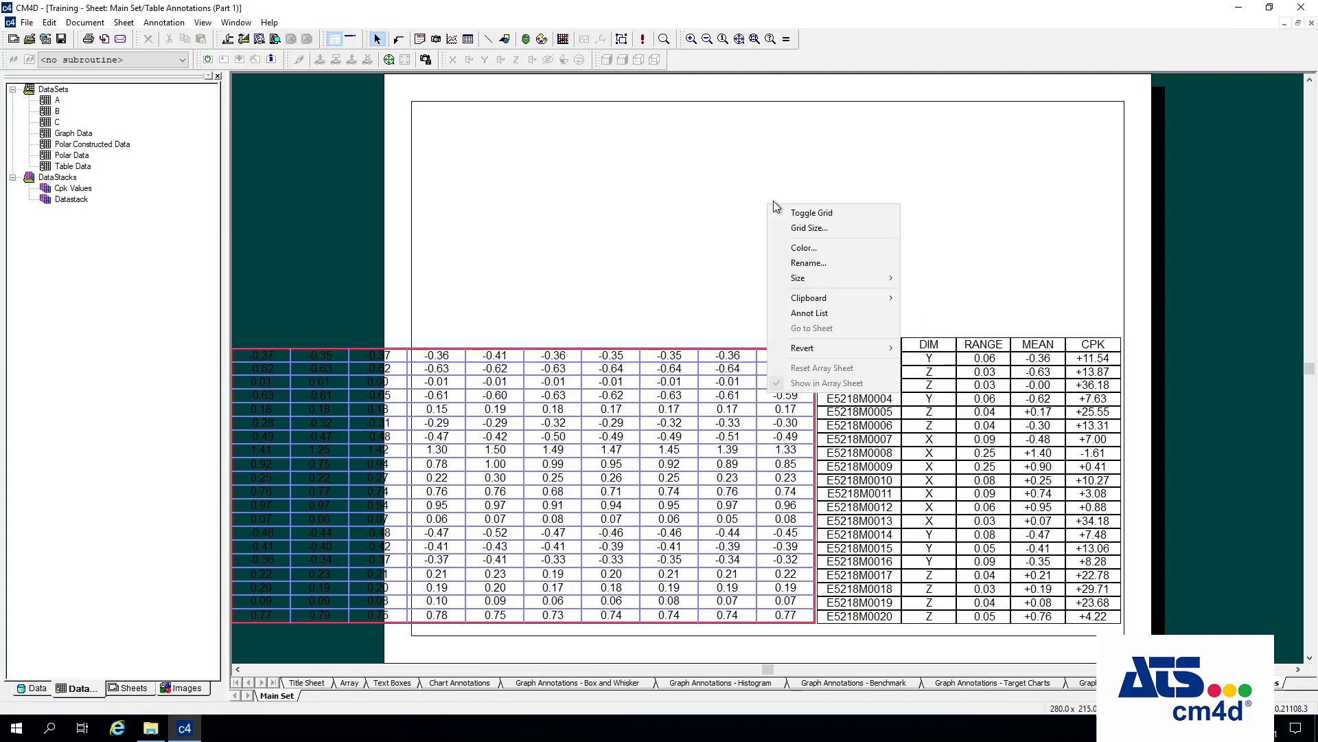
pyautogui.click(810, 210)
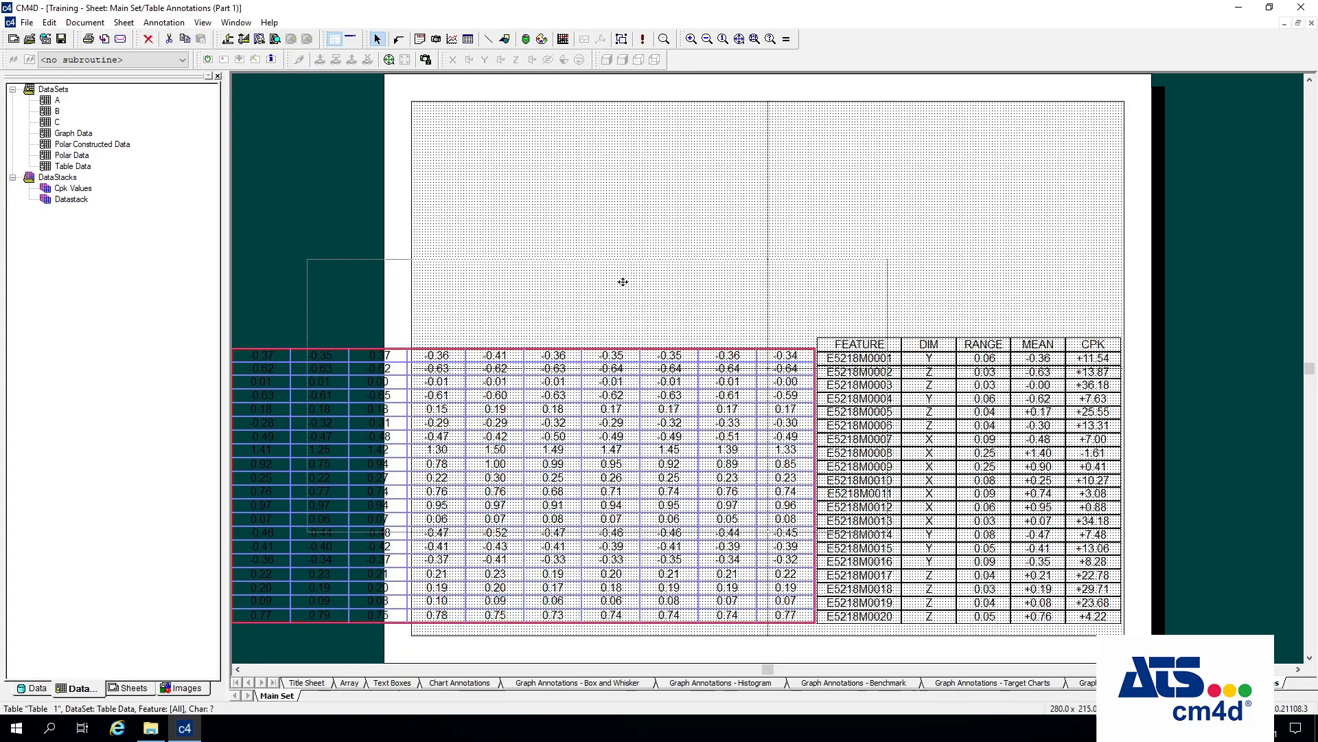
pyautogui.click(356, 437)
pyautogui.moveTo(356, 437); pyautogui.dragTo(371, 452)
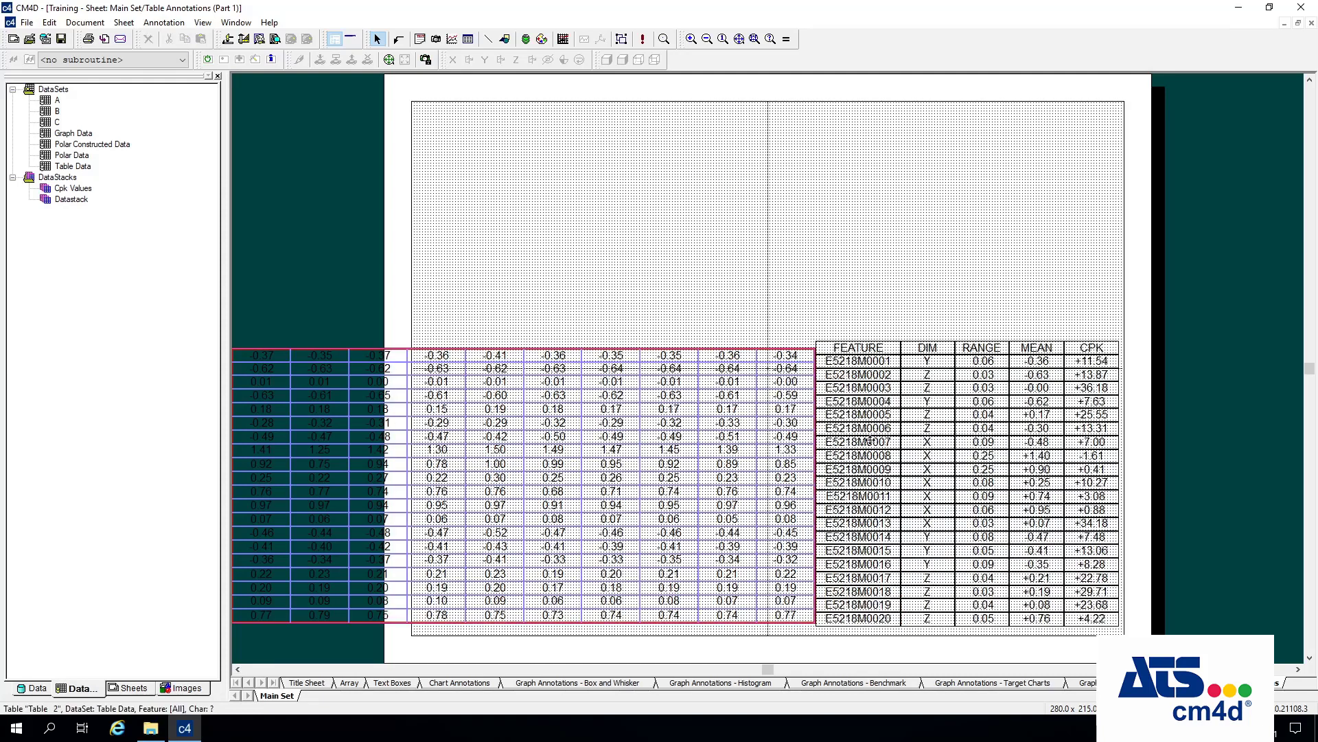
pyautogui.moveTo(871, 440); pyautogui.dragTo(871, 438)
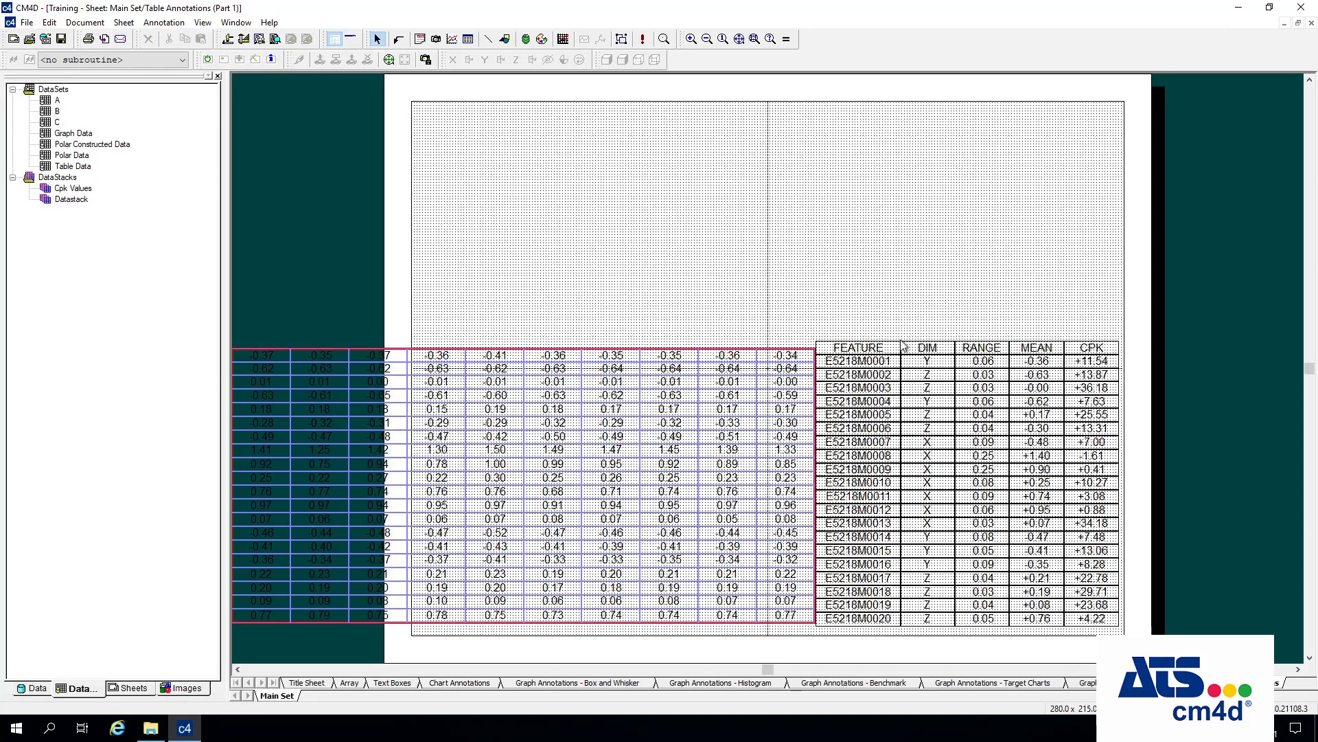
# - Select both tables and align them to the bottom
pyautogui.rightClick(764, 402)
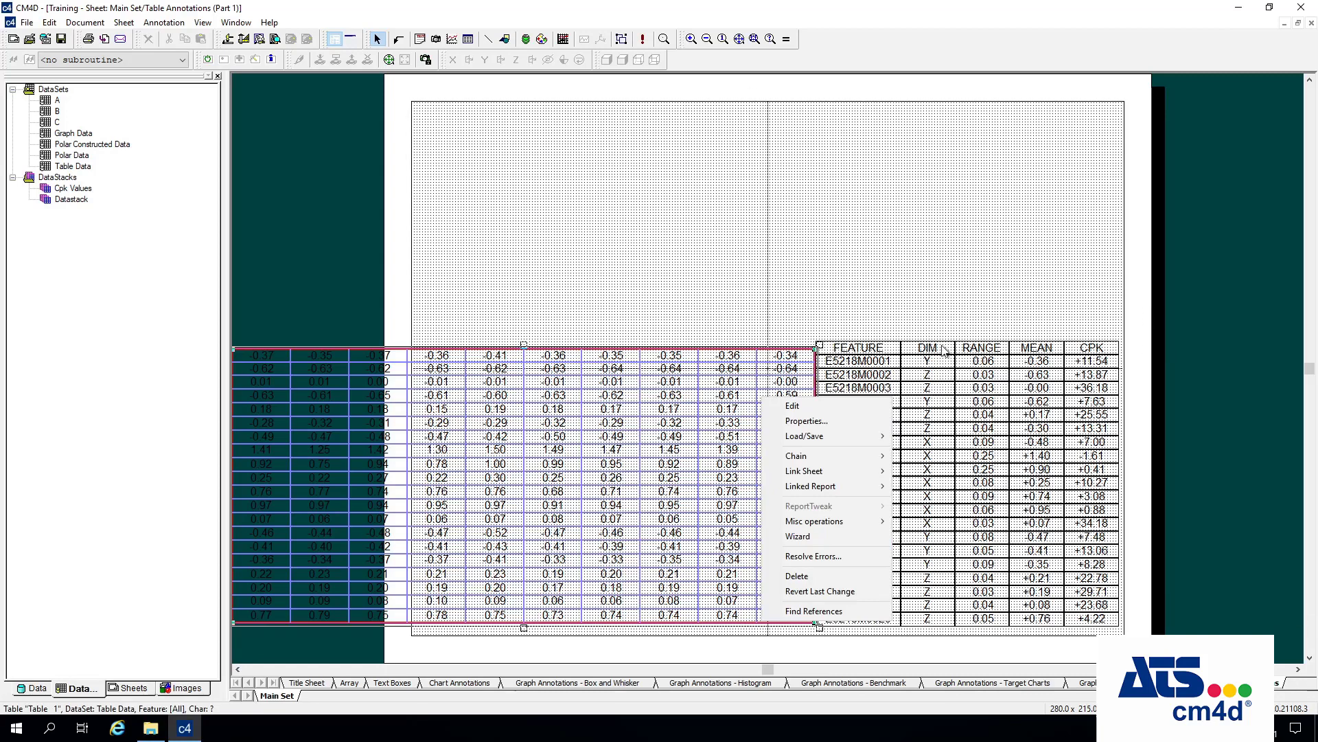
pyautogui.click(943, 249)
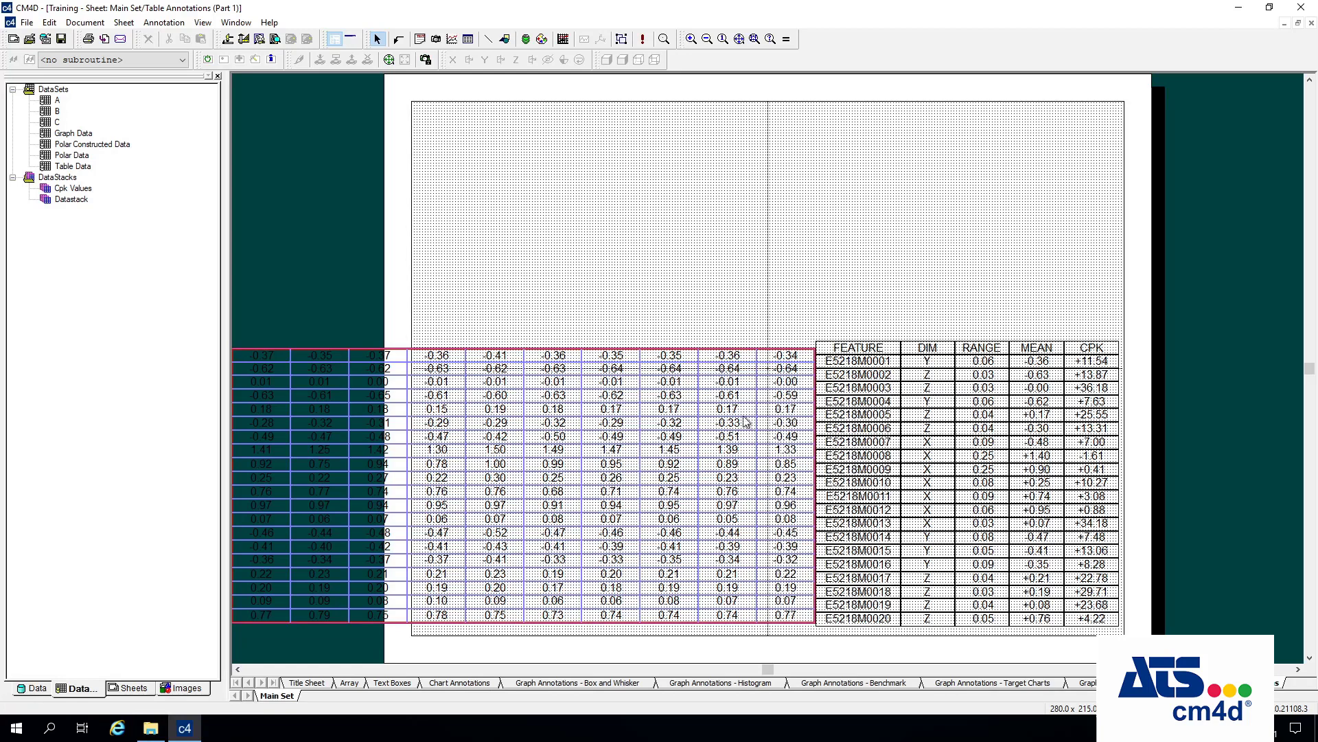
pyautogui.click(896, 422)
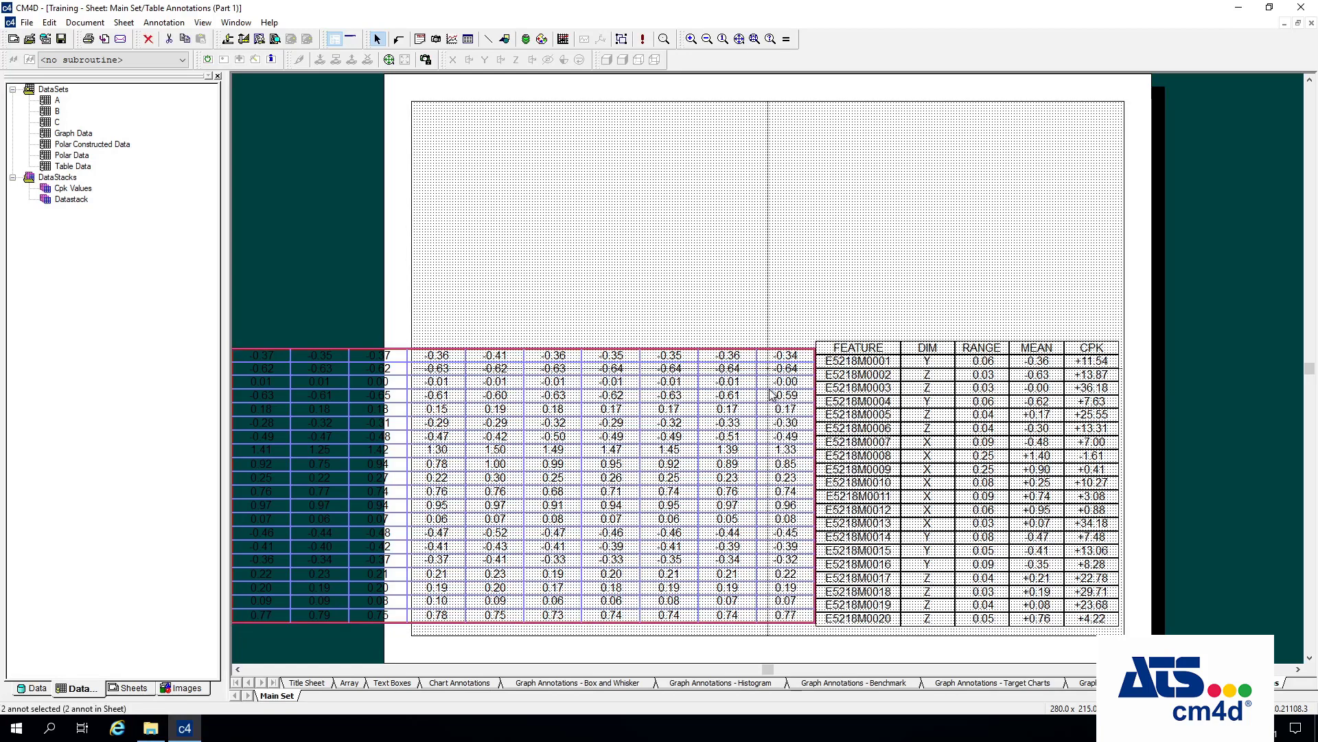
pyautogui.rightClick(772, 394)
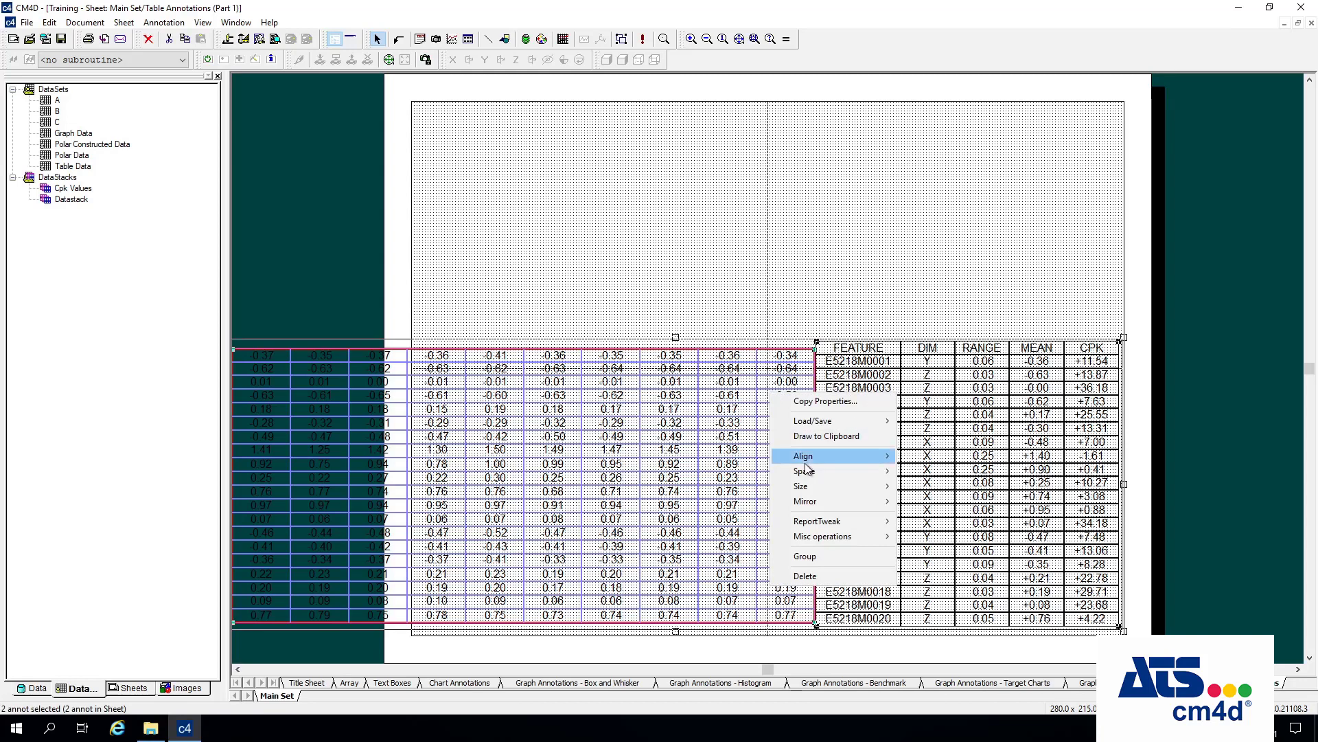
pyautogui.moveTo(846, 456)
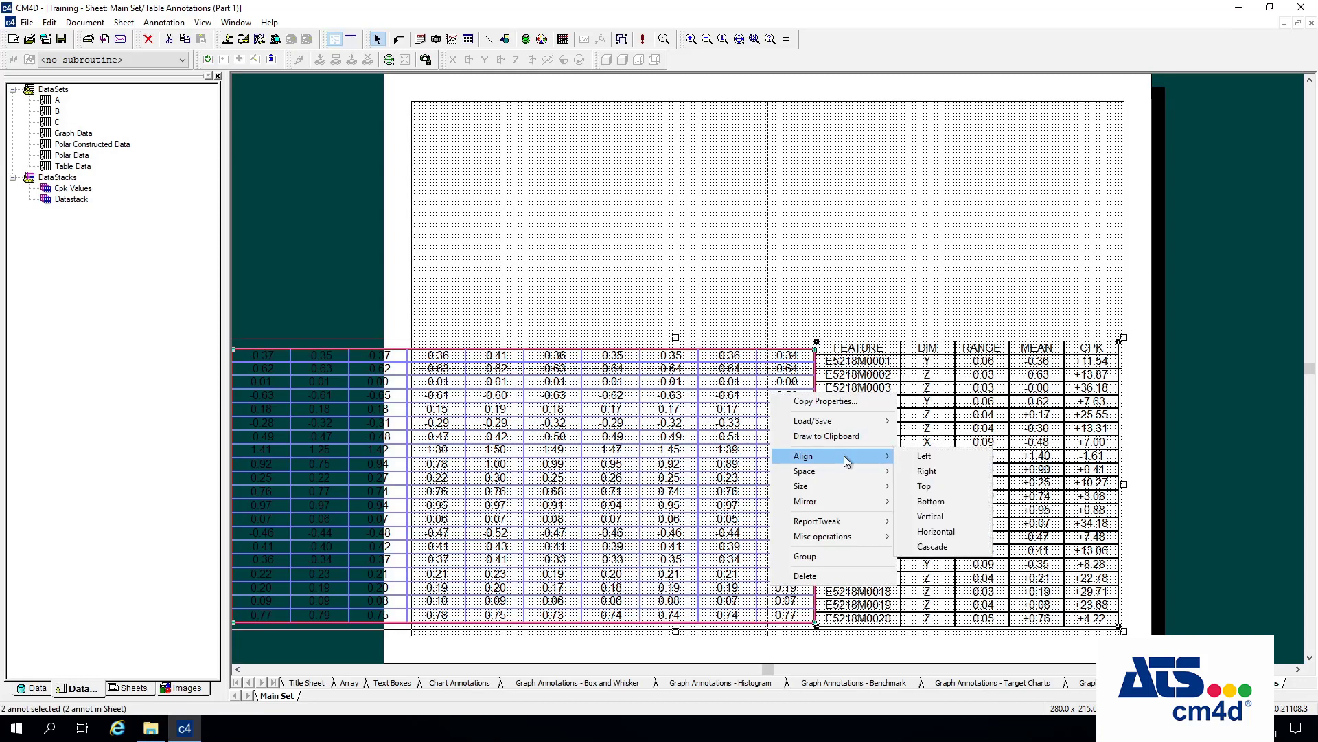
pyautogui.click(945, 502)
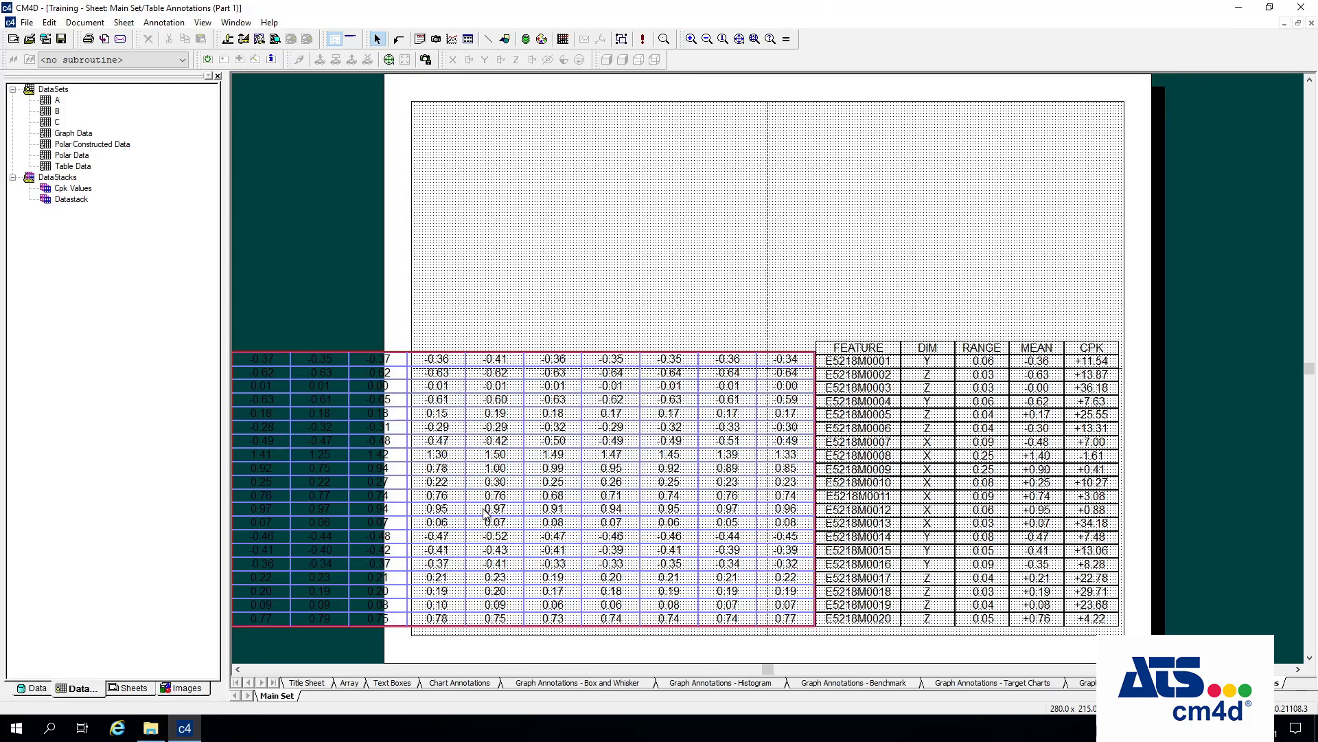
# - Move the values table back to the upper part of the sheet and toggle the sheet grid off
pyautogui.moveTo(484, 512); pyautogui.dragTo(782, 356)
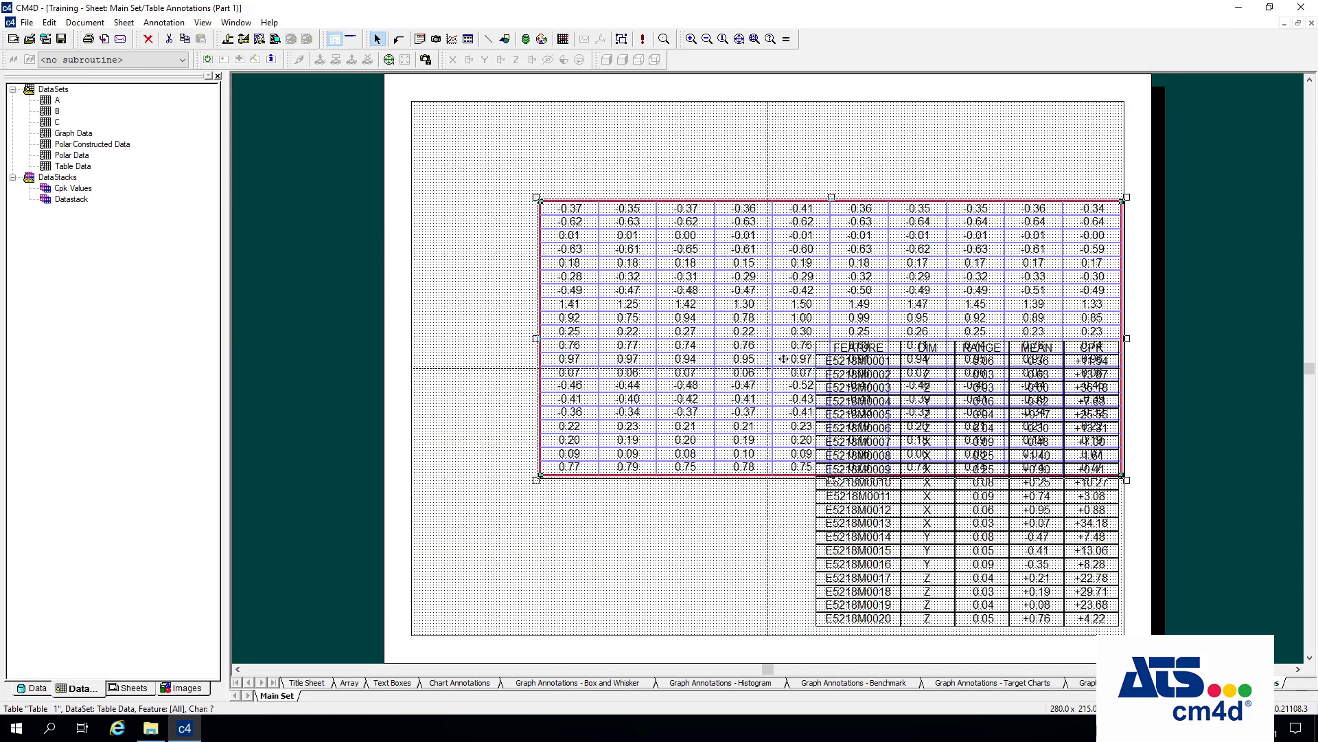
pyautogui.moveTo(758, 306); pyautogui.dragTo(727, 256)
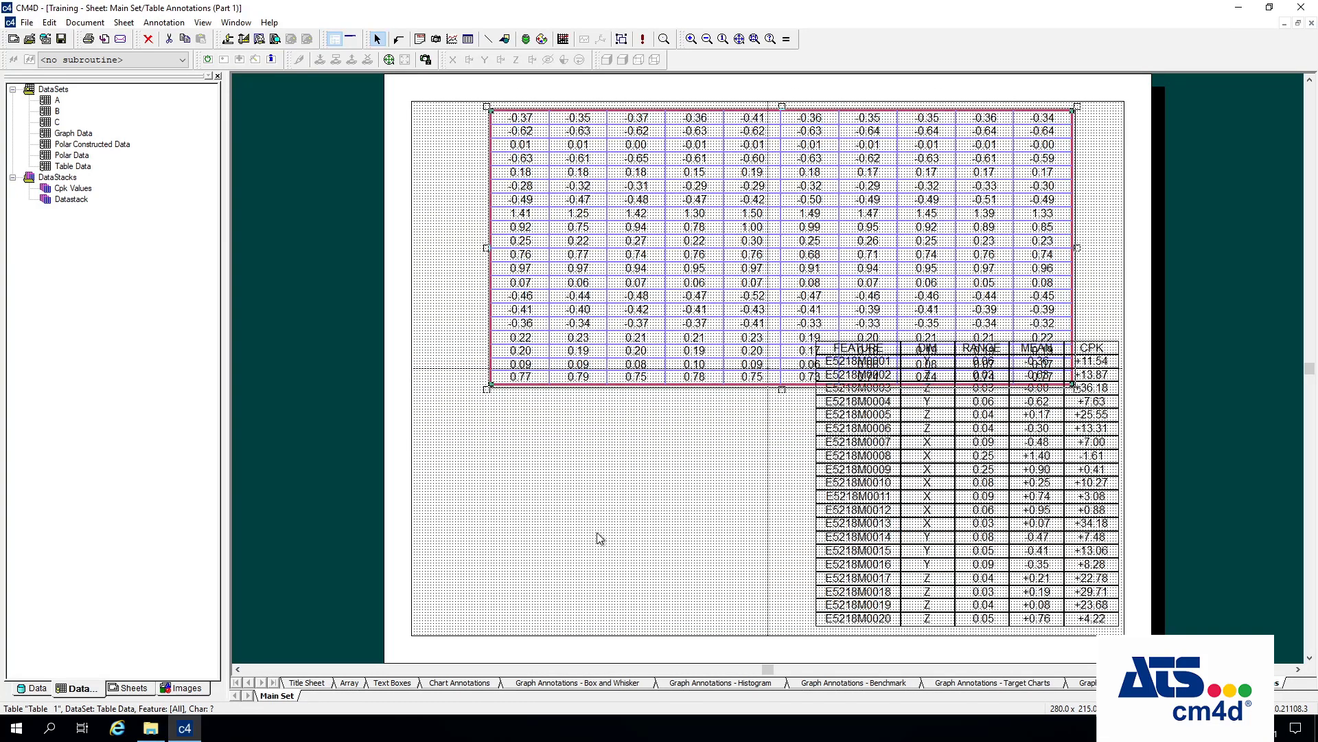
pyautogui.rightClick(598, 535)
pyautogui.click(693, 352)
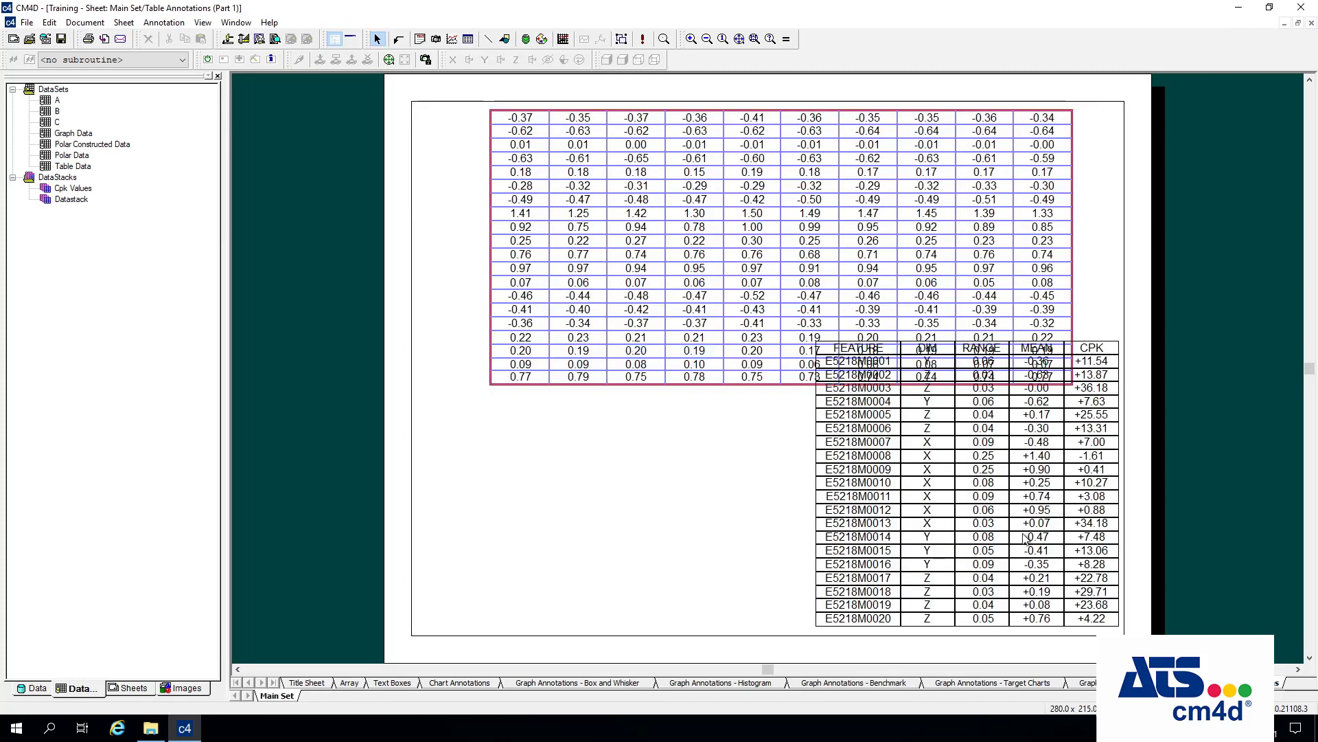
# - Center the feature table roughly beneath the values table and lower its top edge until the two no longer overlap
pyautogui.moveTo(1016, 525); pyautogui.dragTo(821, 520)
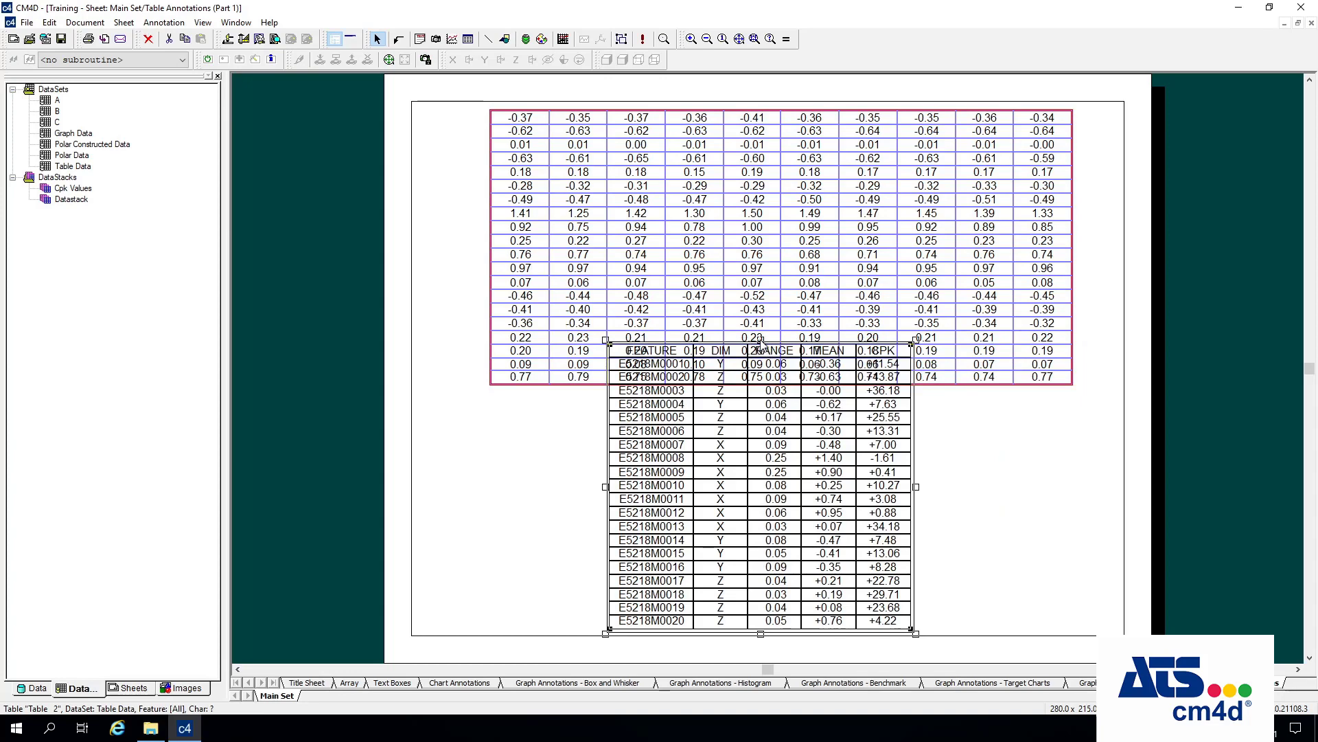
pyautogui.moveTo(761, 341); pyautogui.dragTo(760, 402)
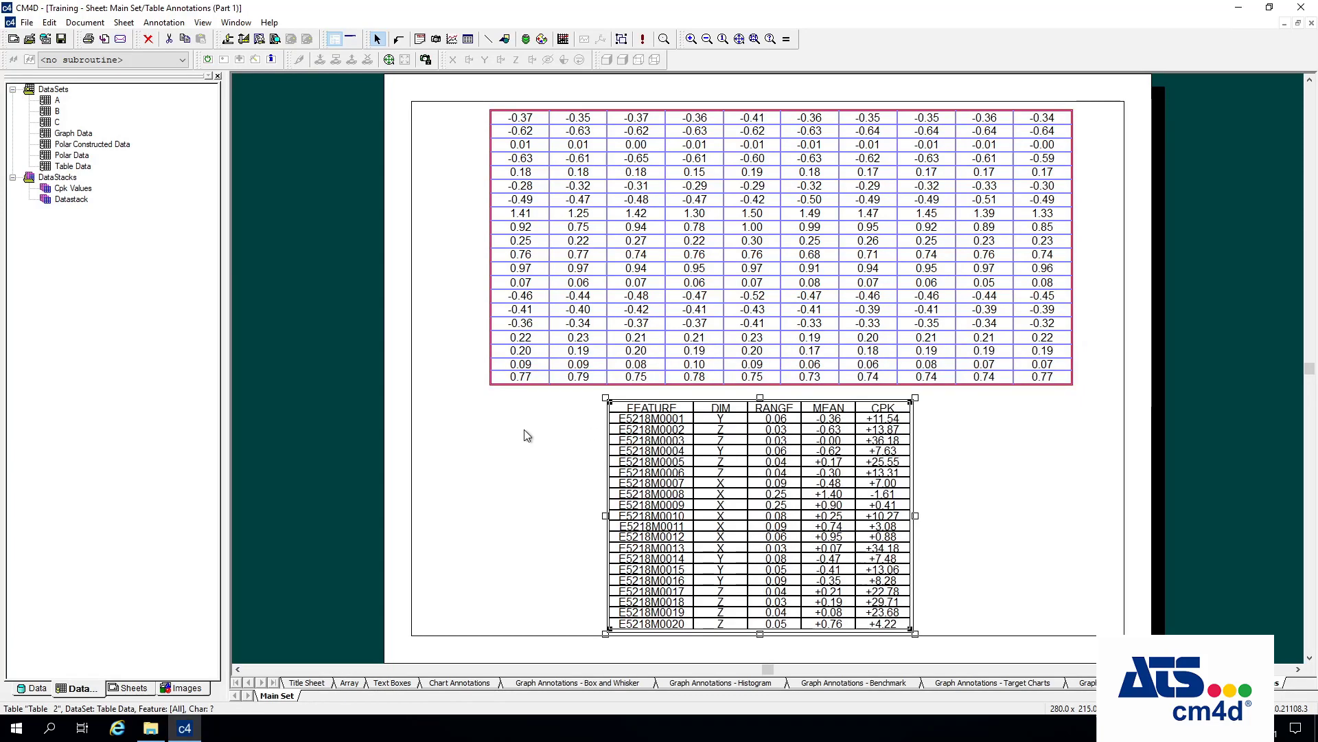
pyautogui.click(525, 434)
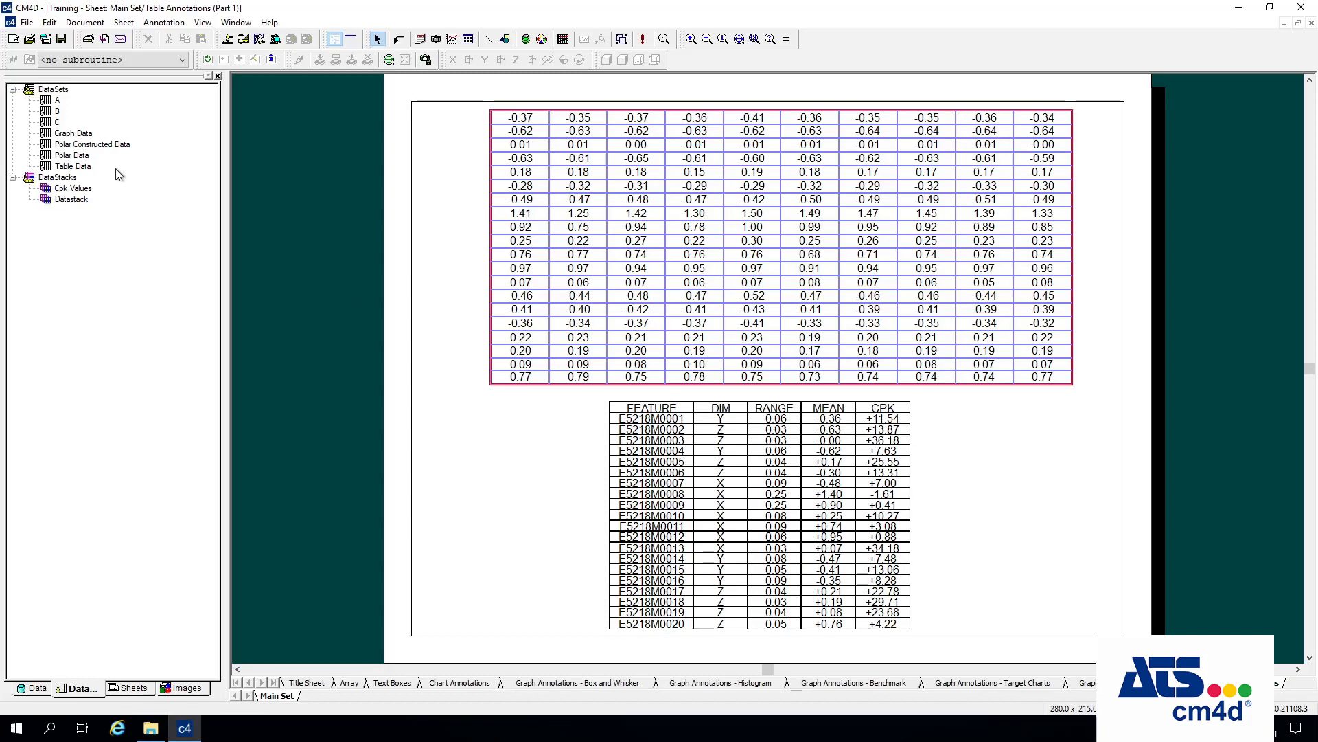
# - Check the Table Data DataSet in the grid once more against the rearranged tables, then close the grid
pyautogui.rightClick(72, 172)
pyautogui.click(107, 315)
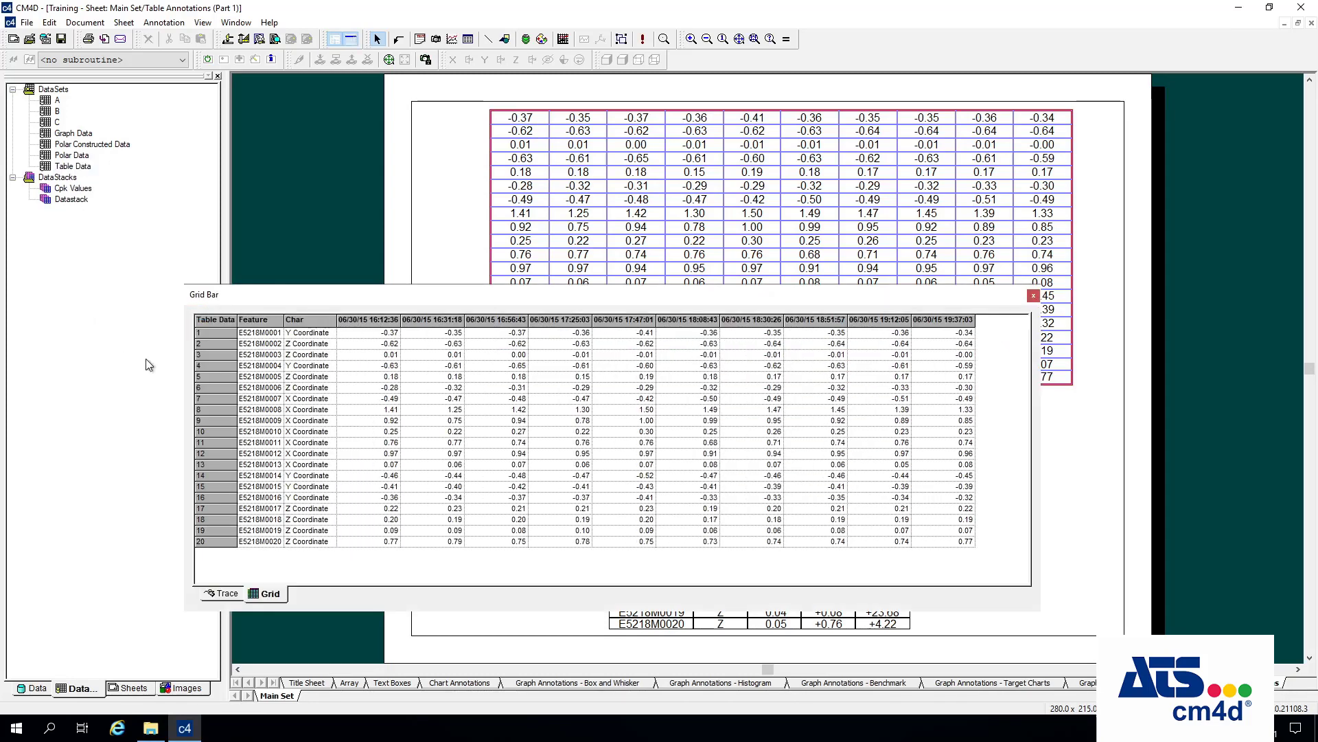
pyautogui.click(1034, 295)
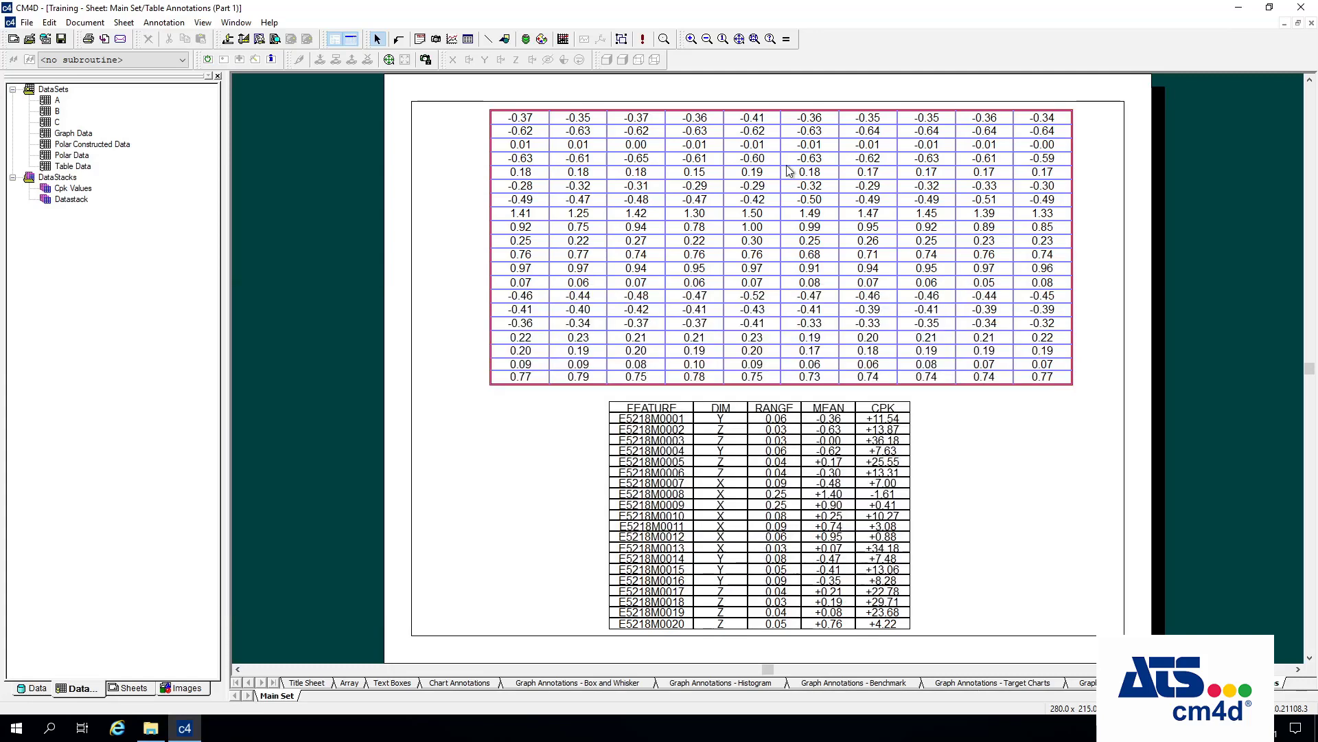
# - Limit the values table to rows 1 through 10 of the Table Data DataSet
pyautogui.rightClick(790, 173)
pyautogui.click(782, 193)
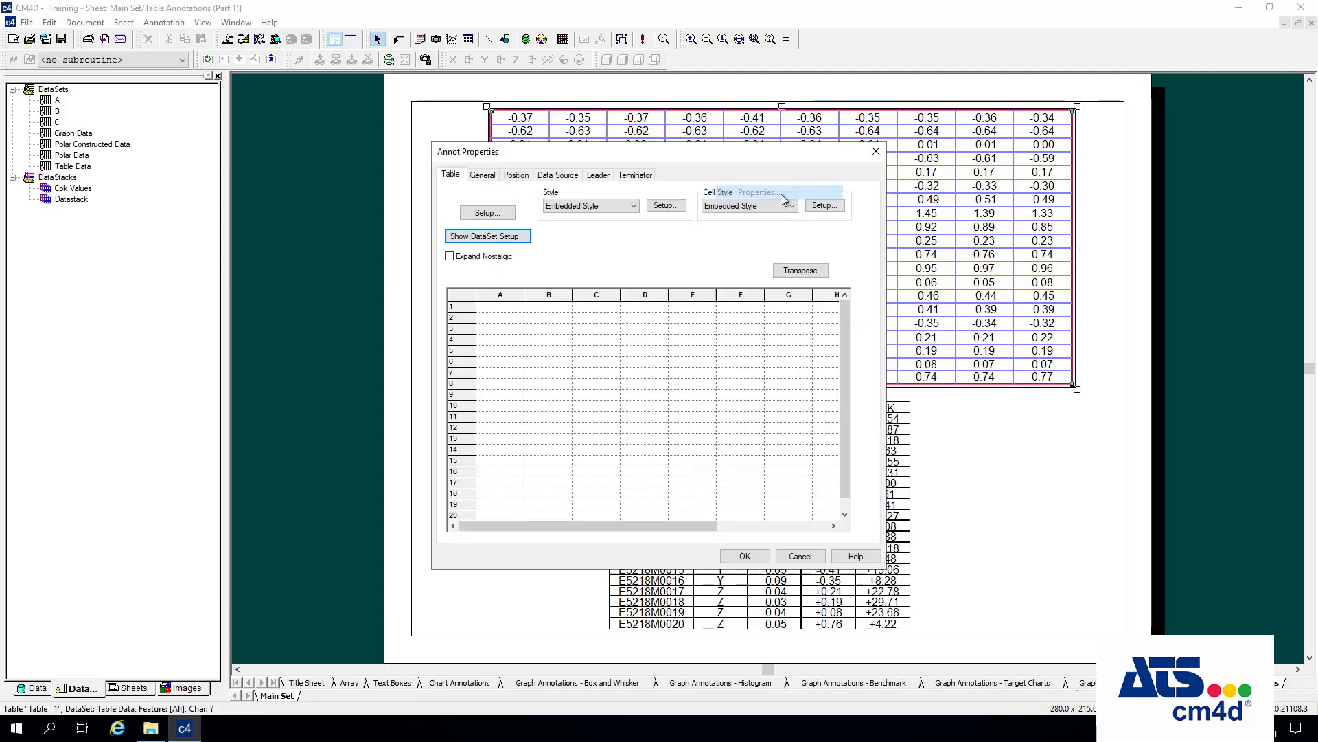
pyautogui.click(569, 176)
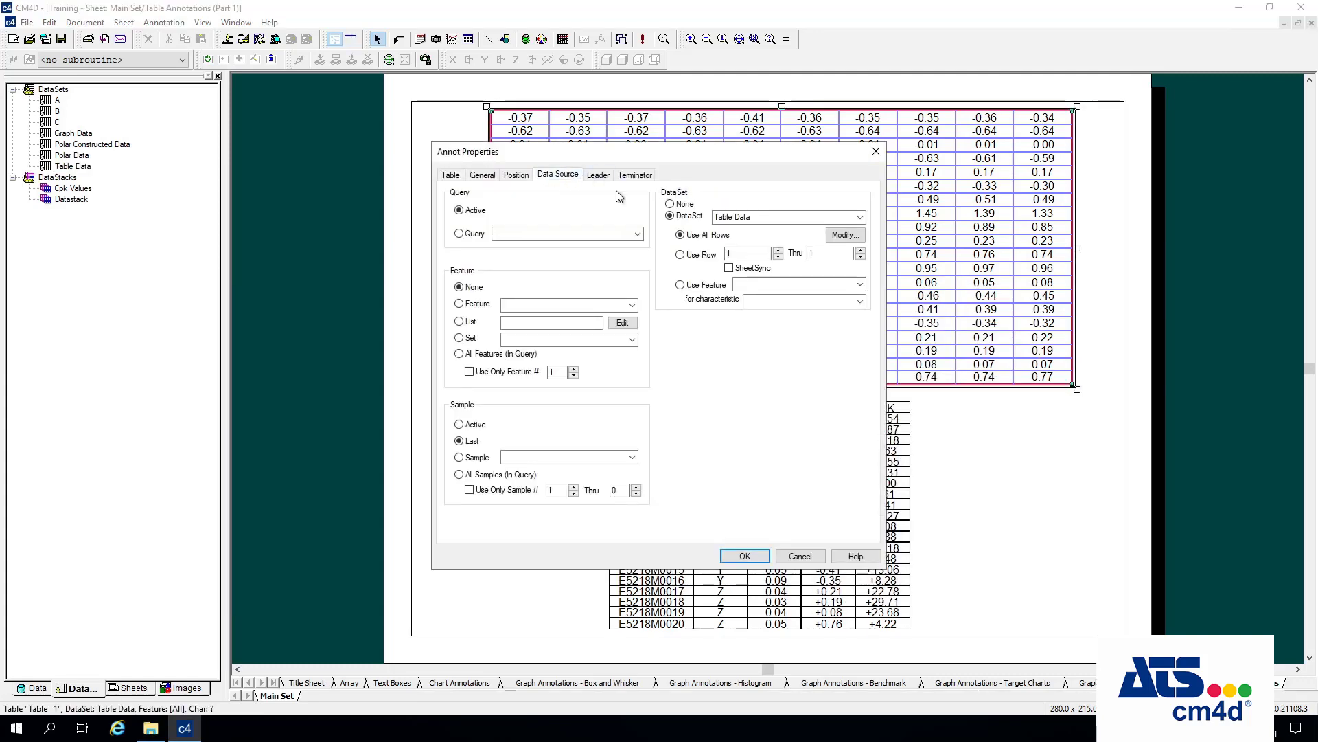
pyautogui.click(832, 254)
pyautogui.click(755, 557)
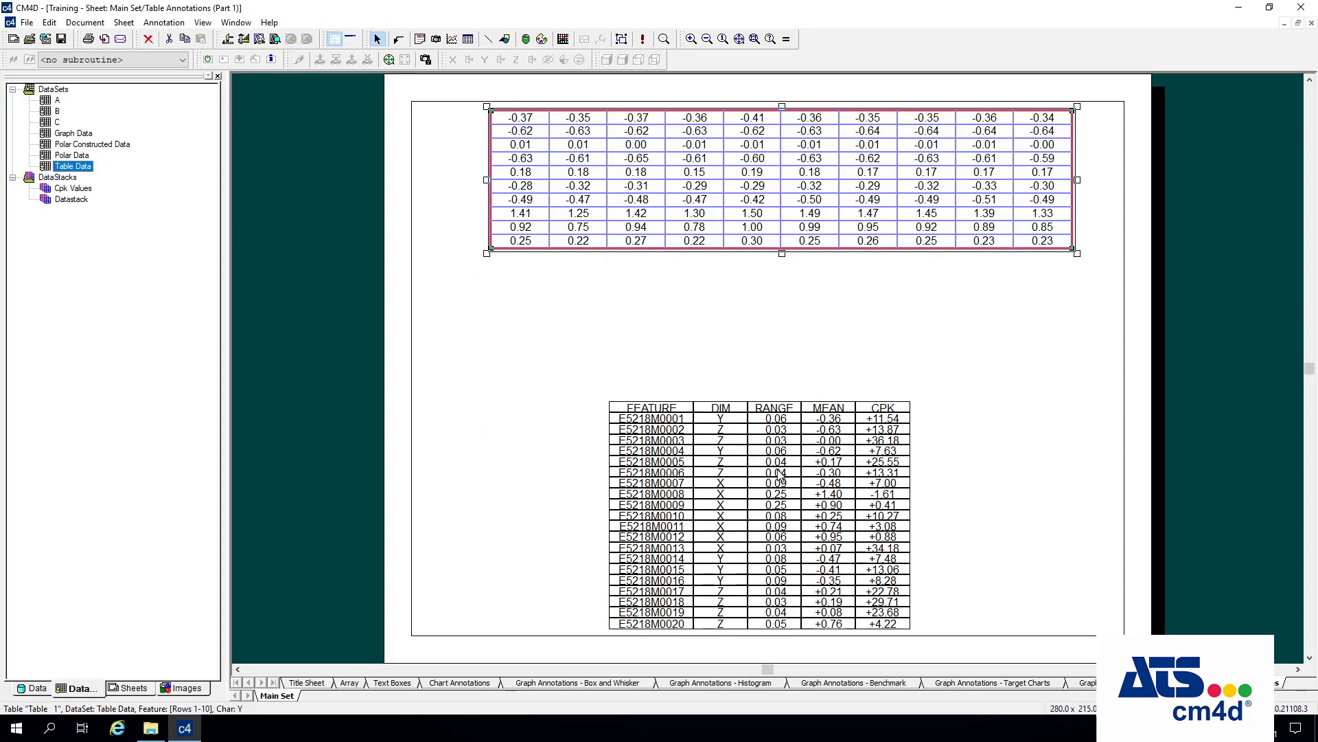
# - Restrict the feature table's data source to rows 1 through 10 of the Table Data DataSet
pyautogui.click(780, 473)
pyautogui.rightClick(773, 457)
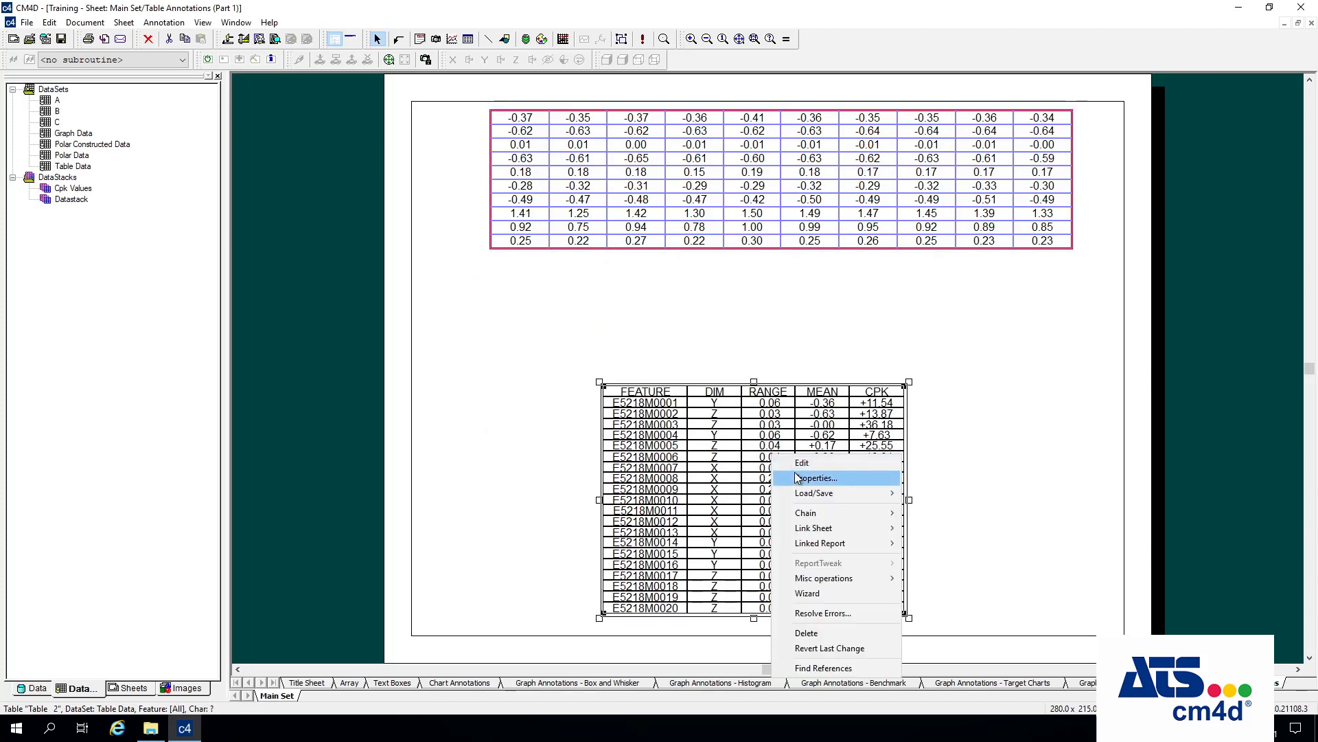
pyautogui.click(797, 477)
pyautogui.click(559, 175)
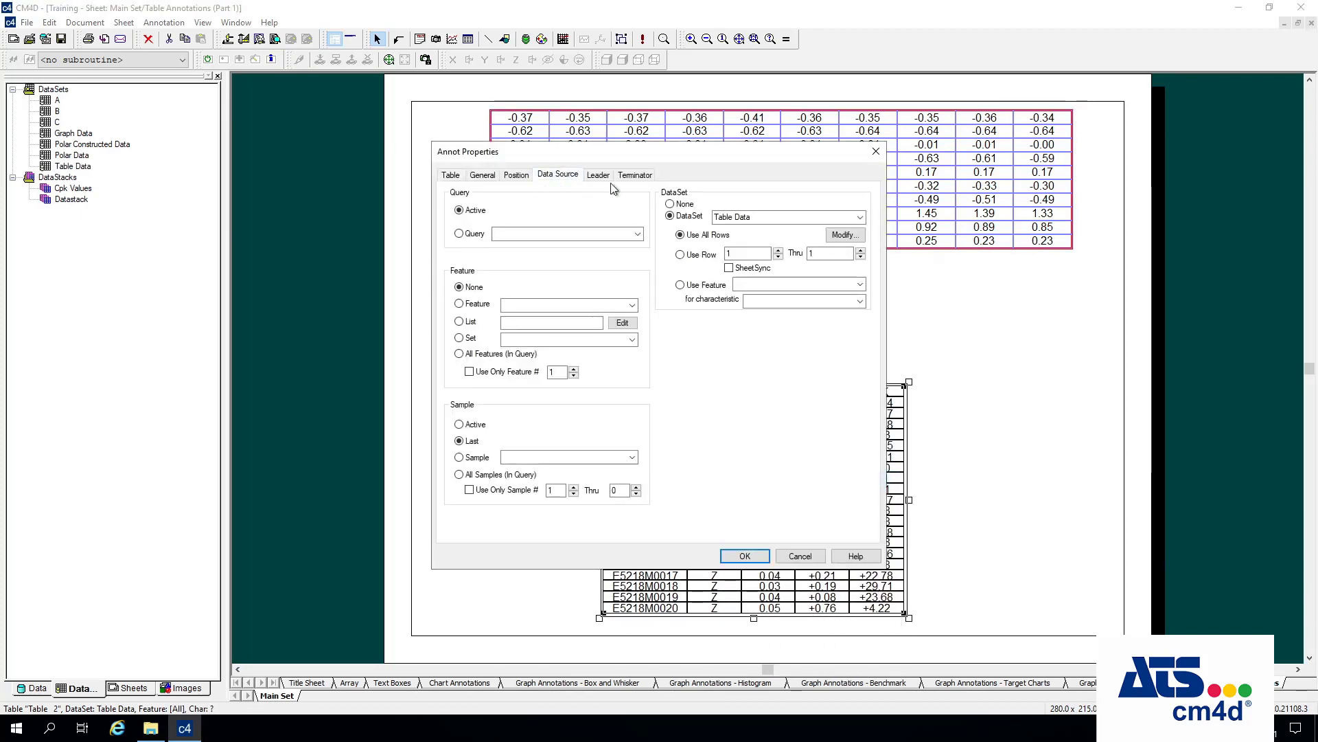
pyautogui.click(821, 254)
pyautogui.click(750, 555)
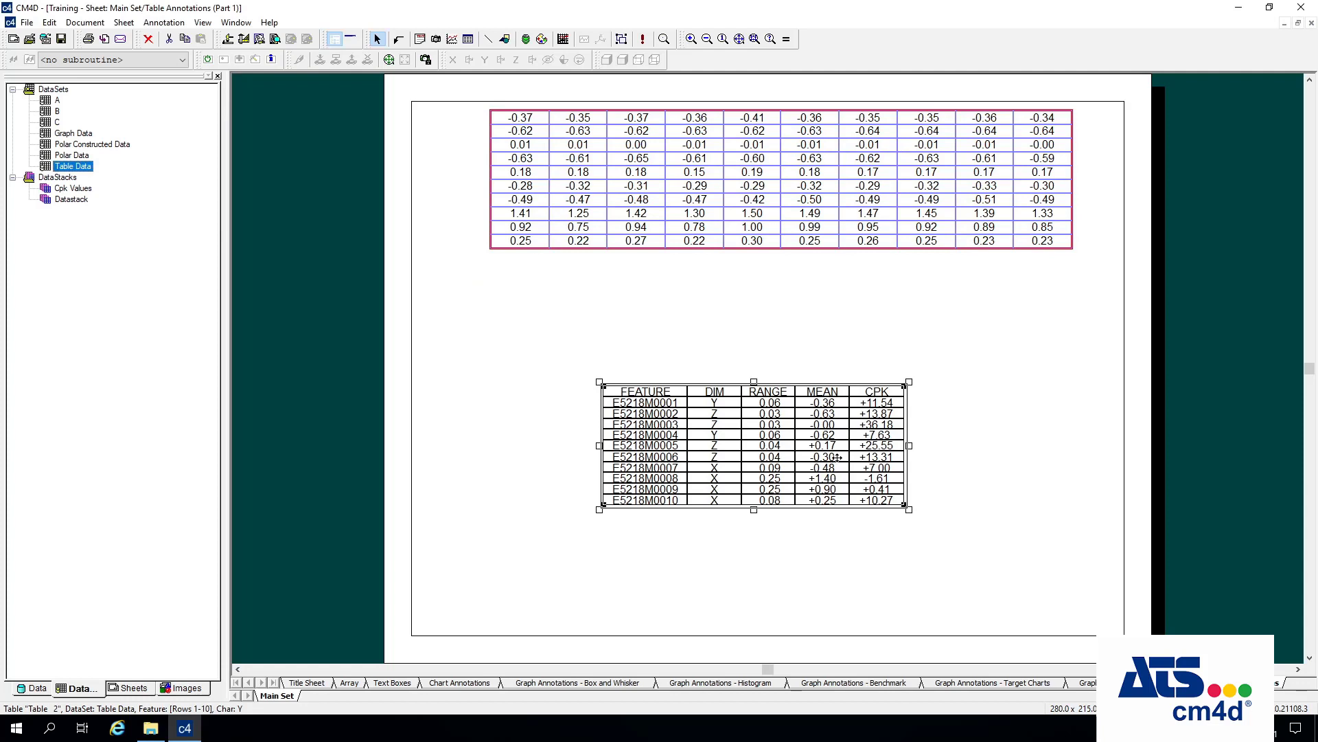
# - Raise the feature table, place a copy covering rows 11 through 20 beneath it, and review the copy's data source
pyautogui.moveTo(839, 455); pyautogui.dragTo(819, 378)
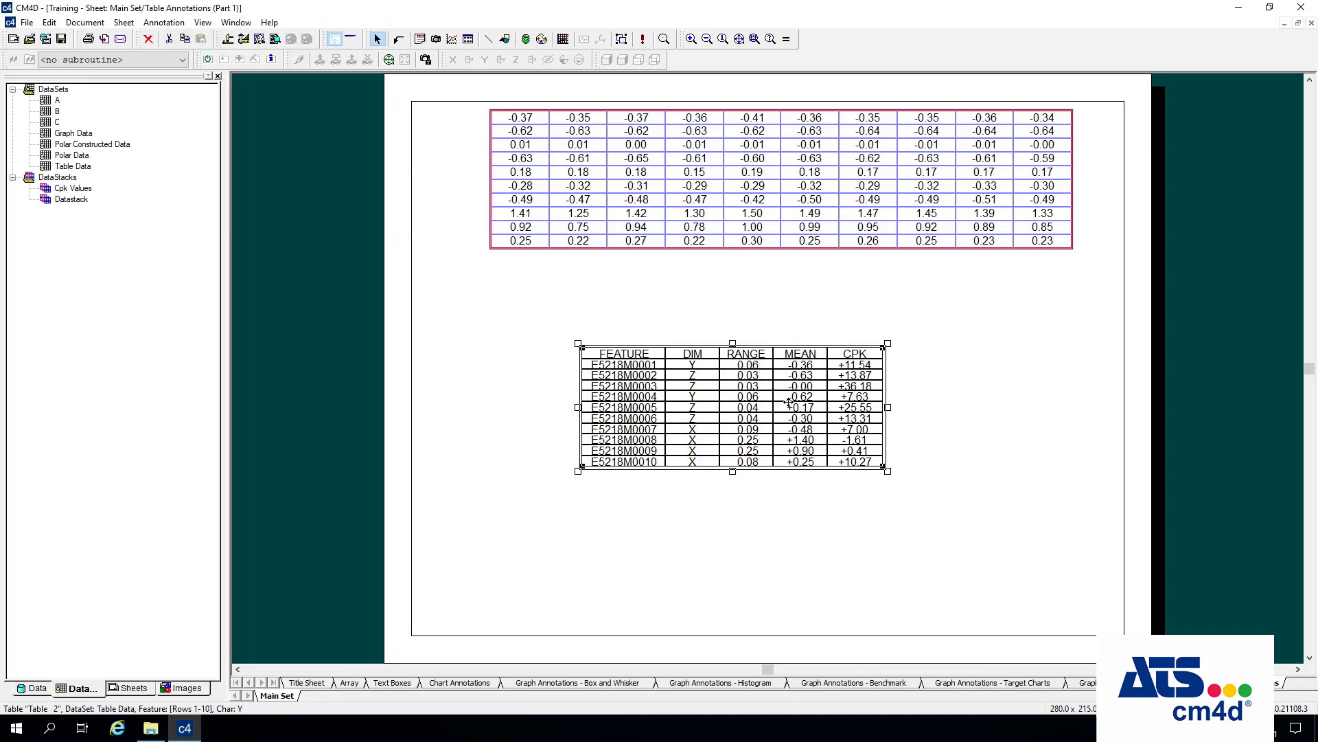
pyautogui.moveTo(789, 389); pyautogui.dragTo(817, 530)
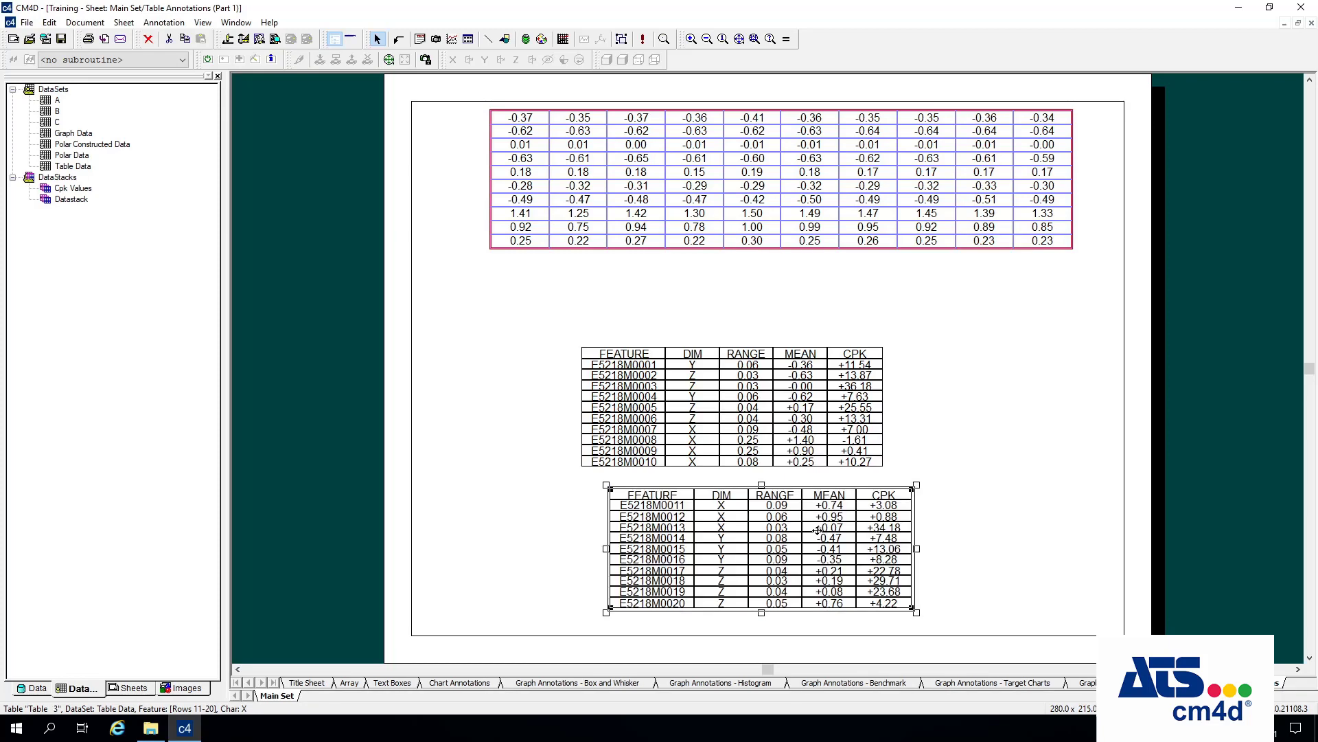
pyautogui.rightClick(700, 529)
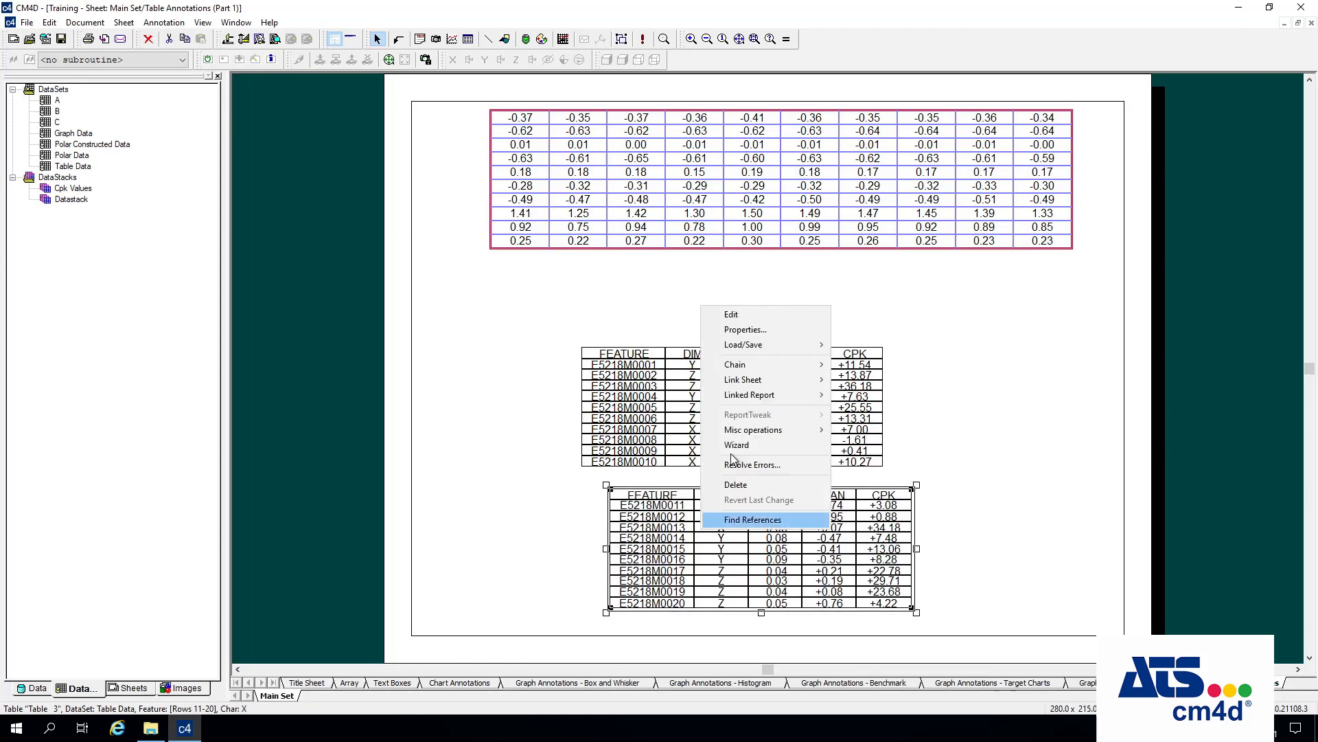
pyautogui.click(749, 330)
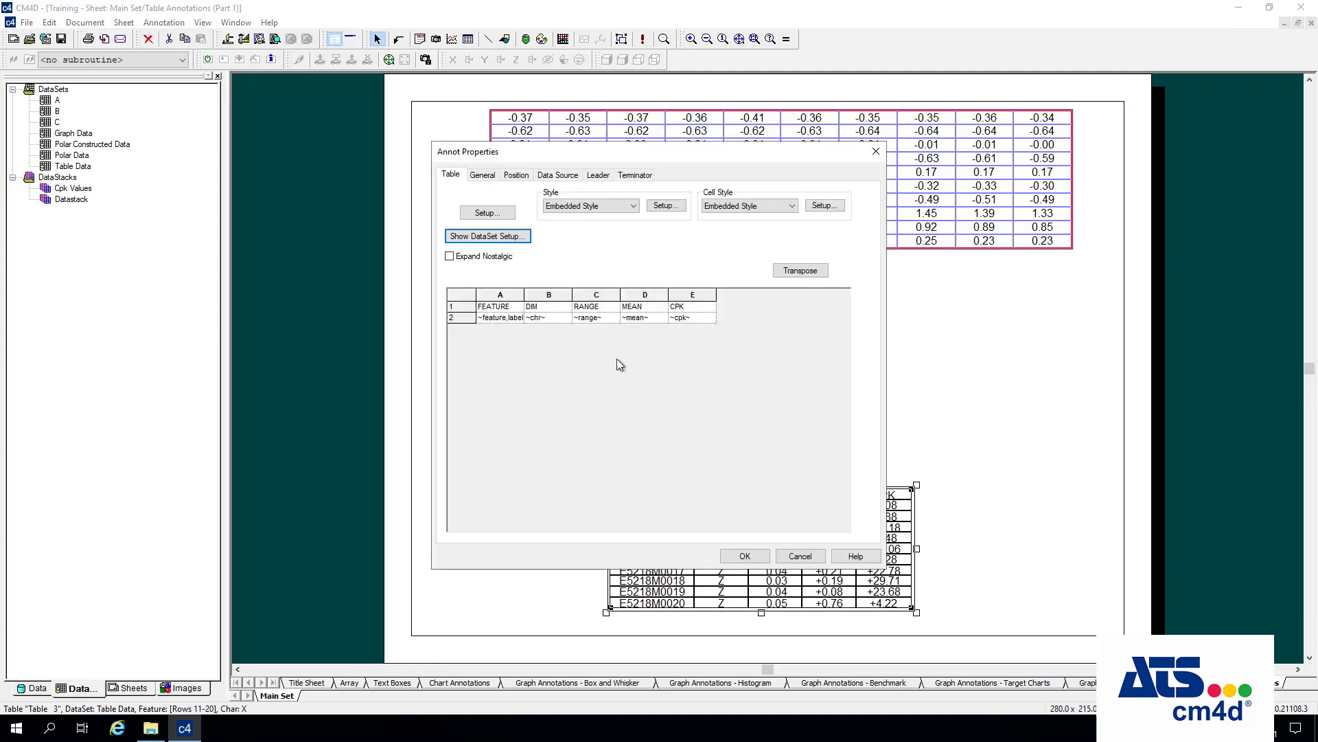
pyautogui.click(557, 175)
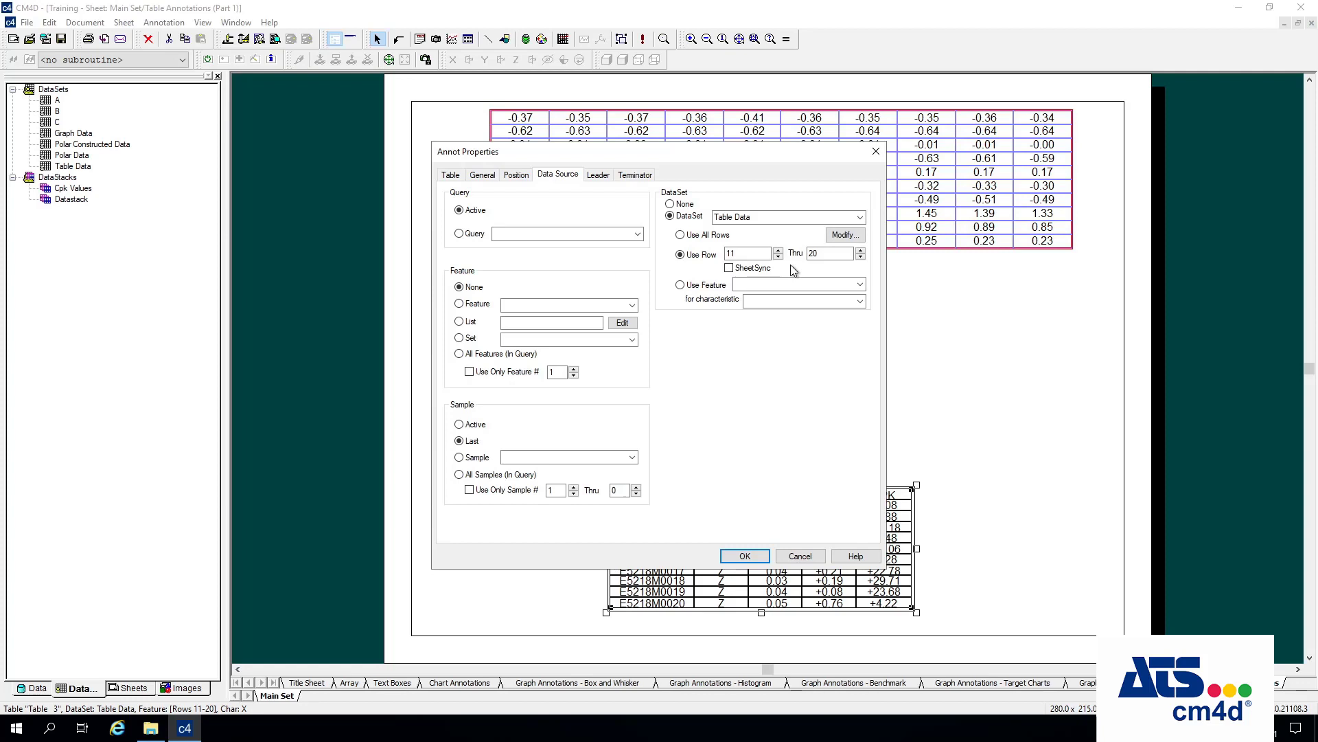
pyautogui.click(740, 257)
pyautogui.click(815, 555)
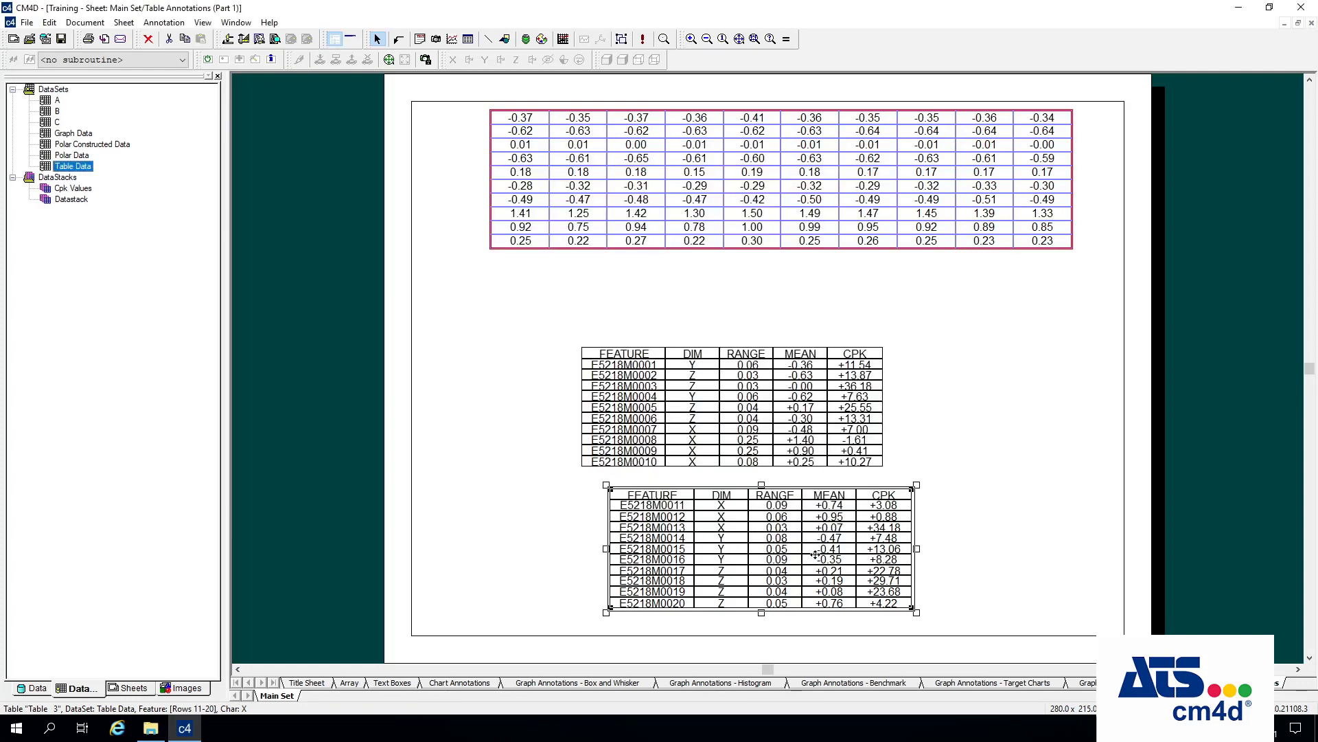
# - Delete the copied table and move the remaining feature table down near the sheet's lower border
pyautogui.press('Delete')
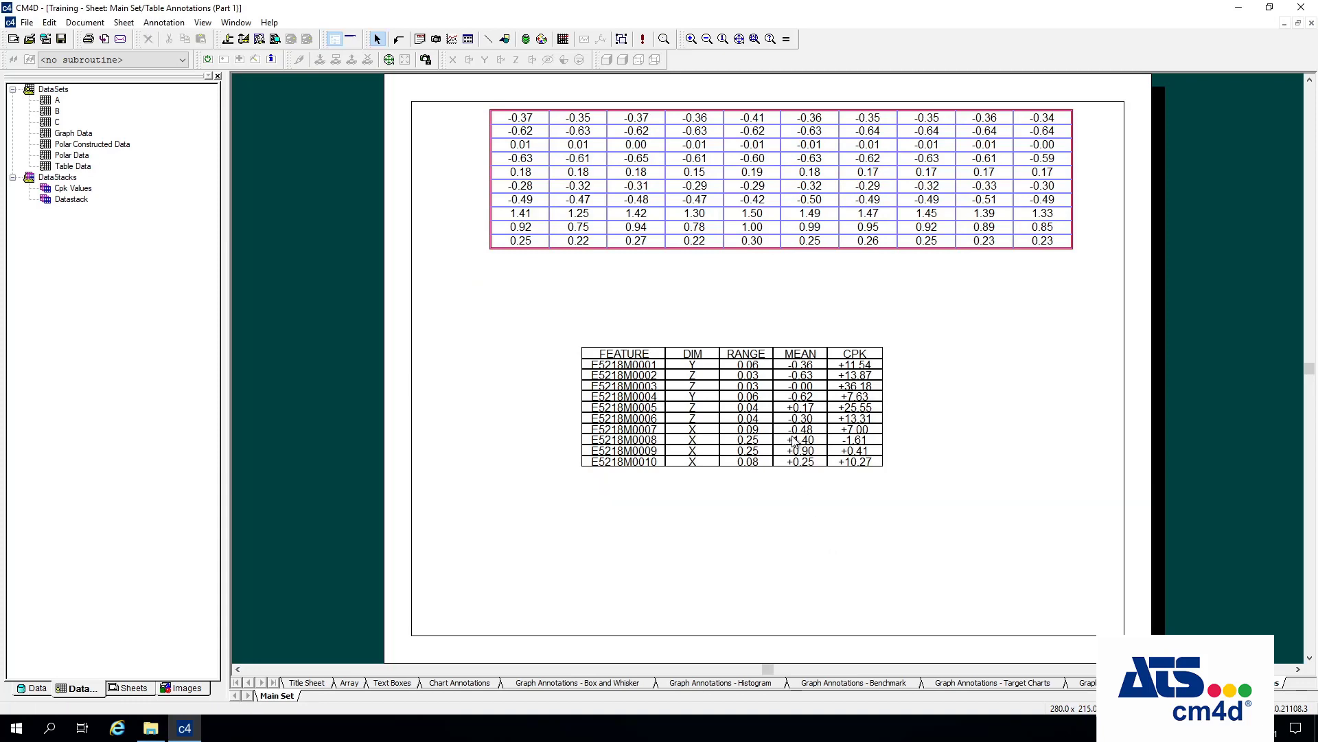
pyautogui.moveTo(785, 416); pyautogui.dragTo(795, 566)
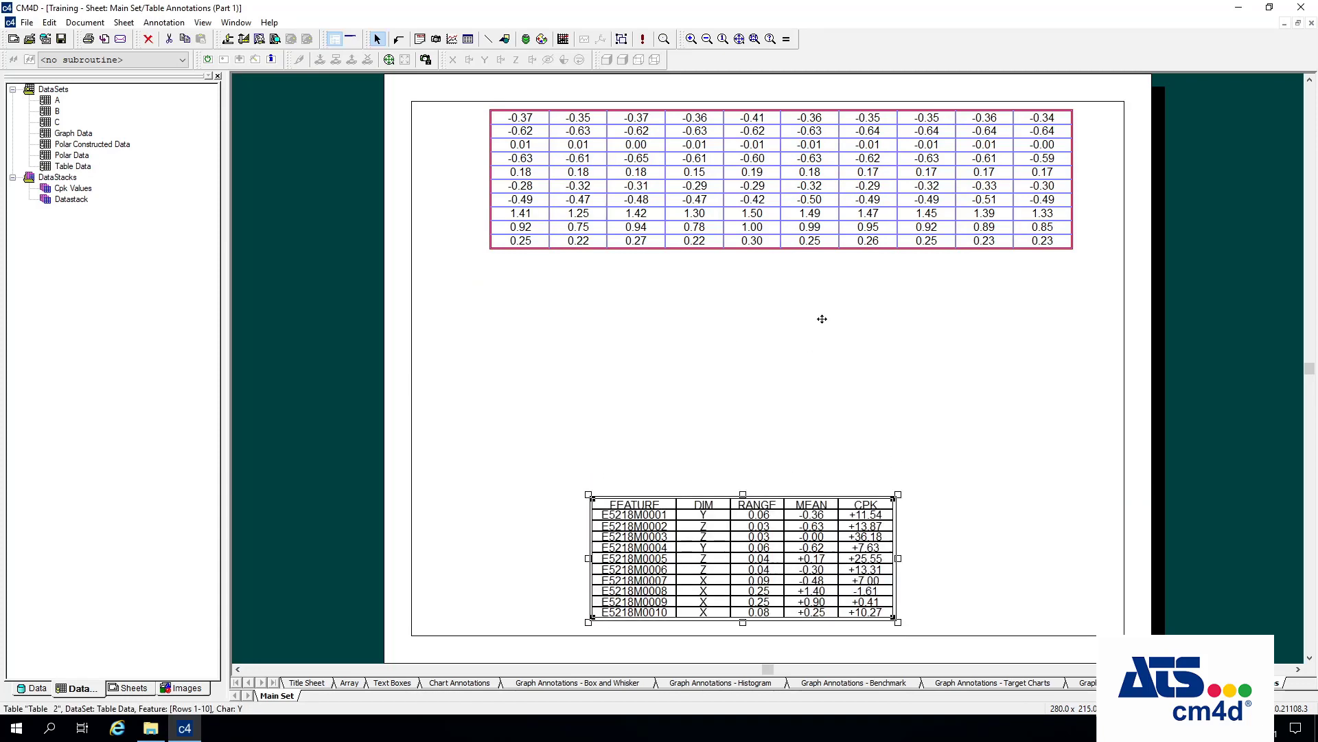
# - Restrict the values table to samples 5 through 10 and move it down toward the middle of the sheet
pyautogui.click(847, 198)
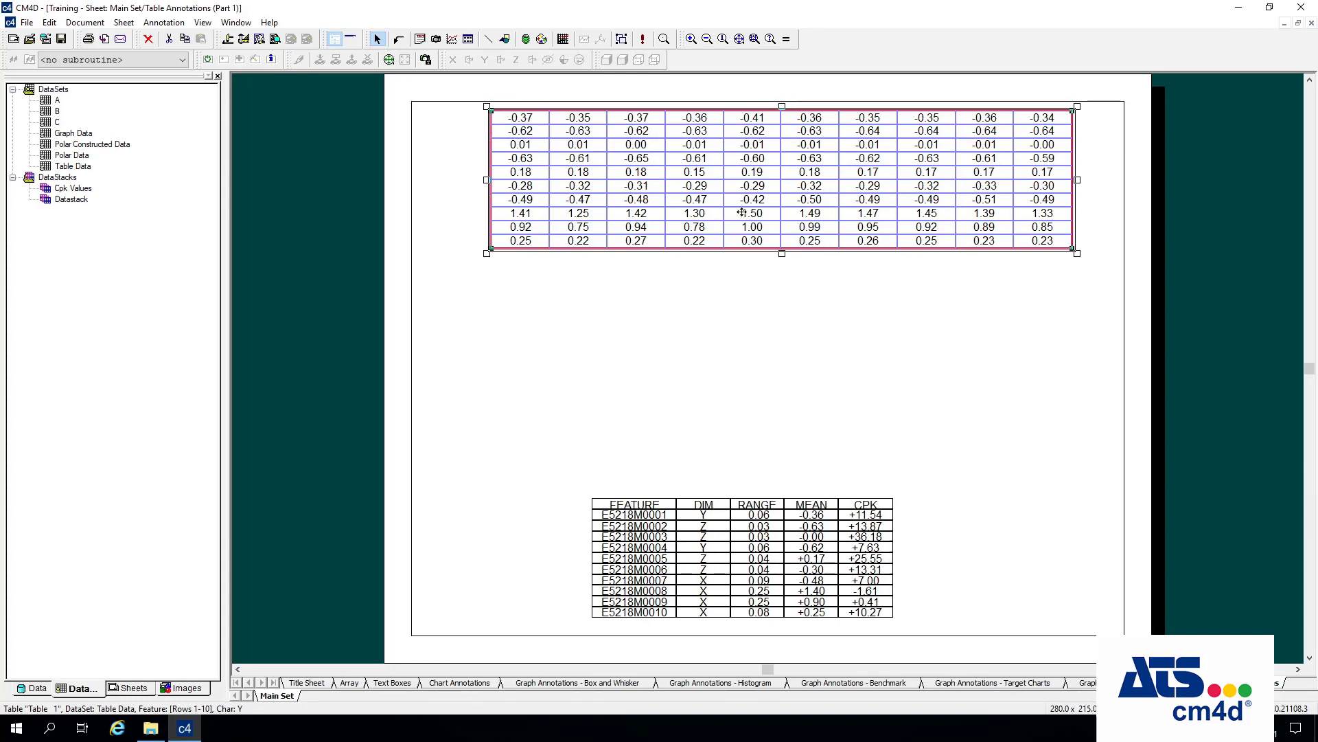
pyautogui.click(57, 167)
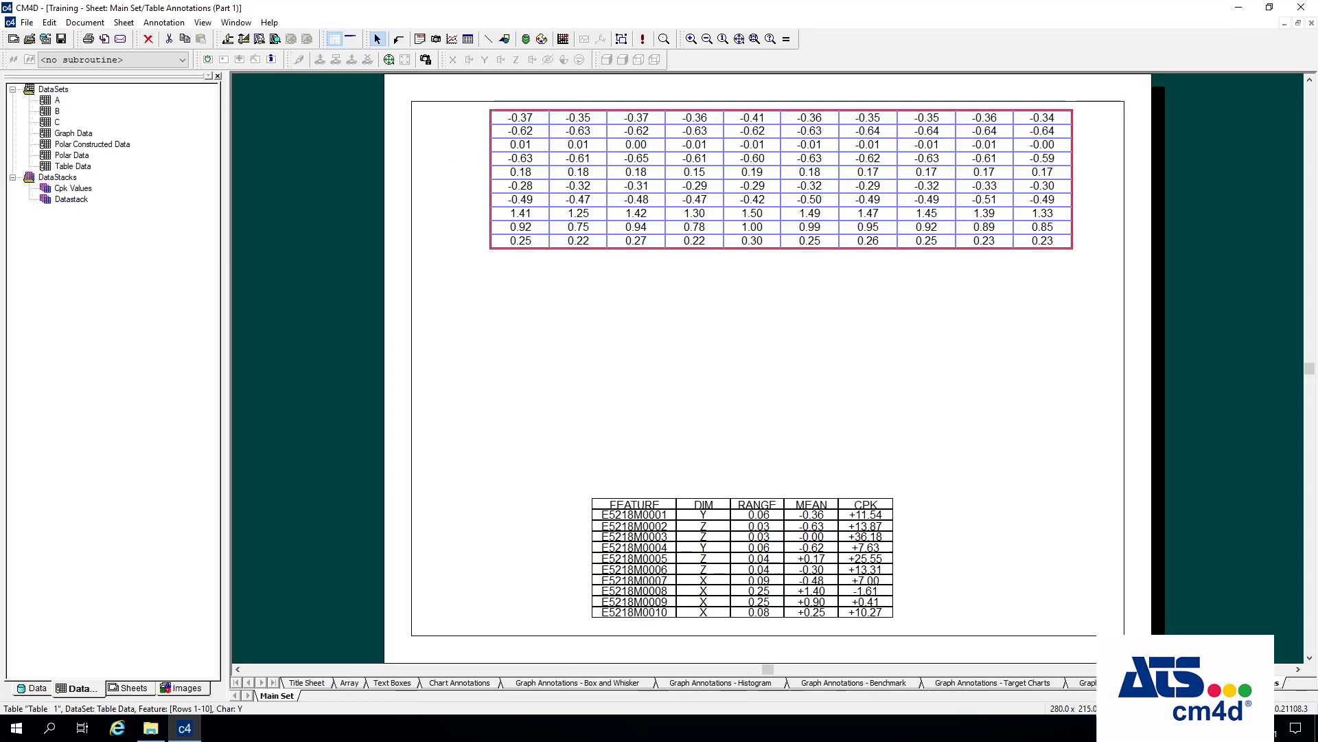
pyautogui.rightClick(717, 143)
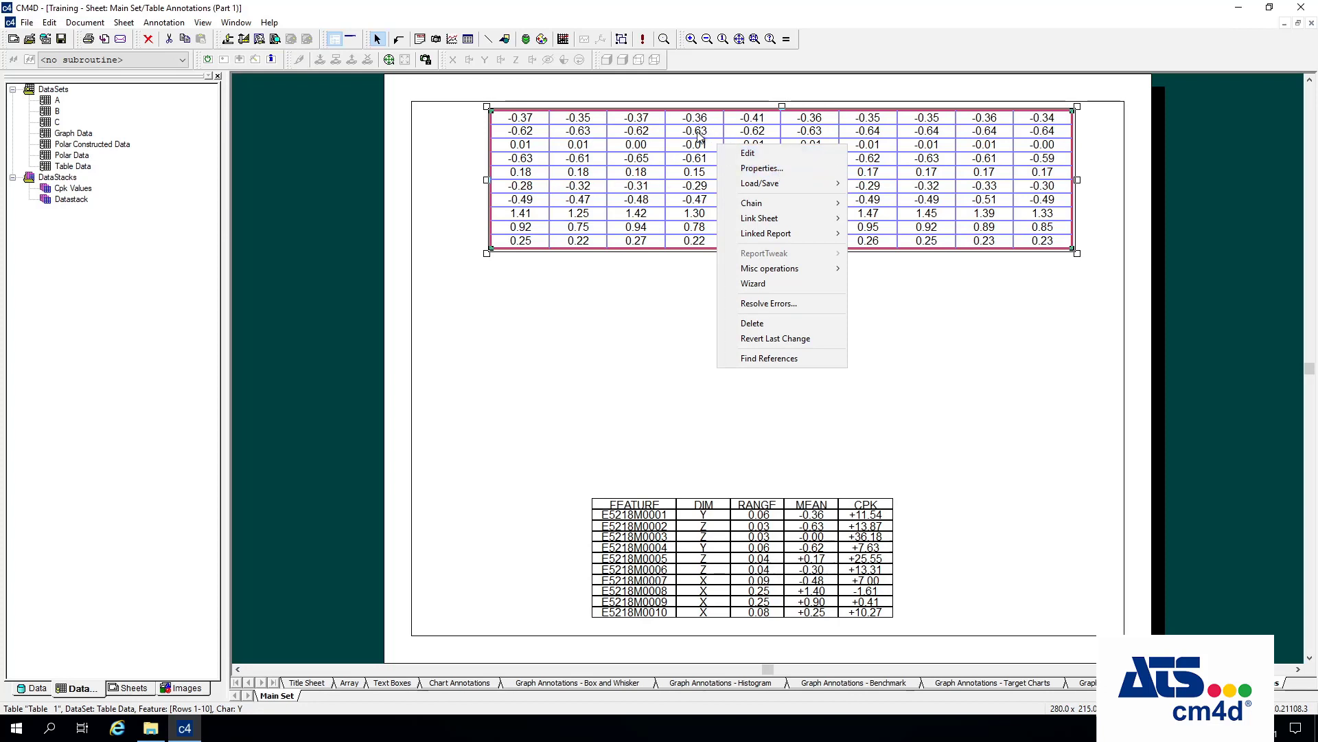
pyautogui.click(762, 169)
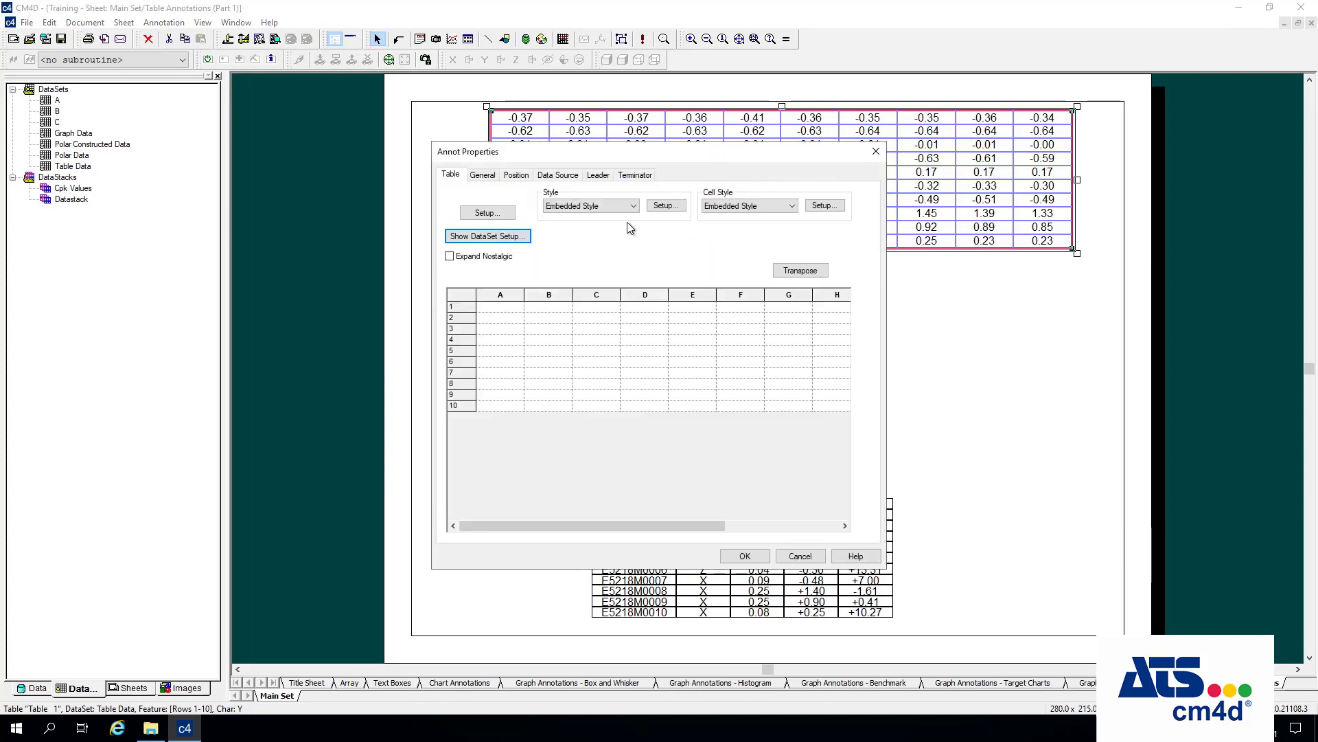
pyautogui.click(552, 176)
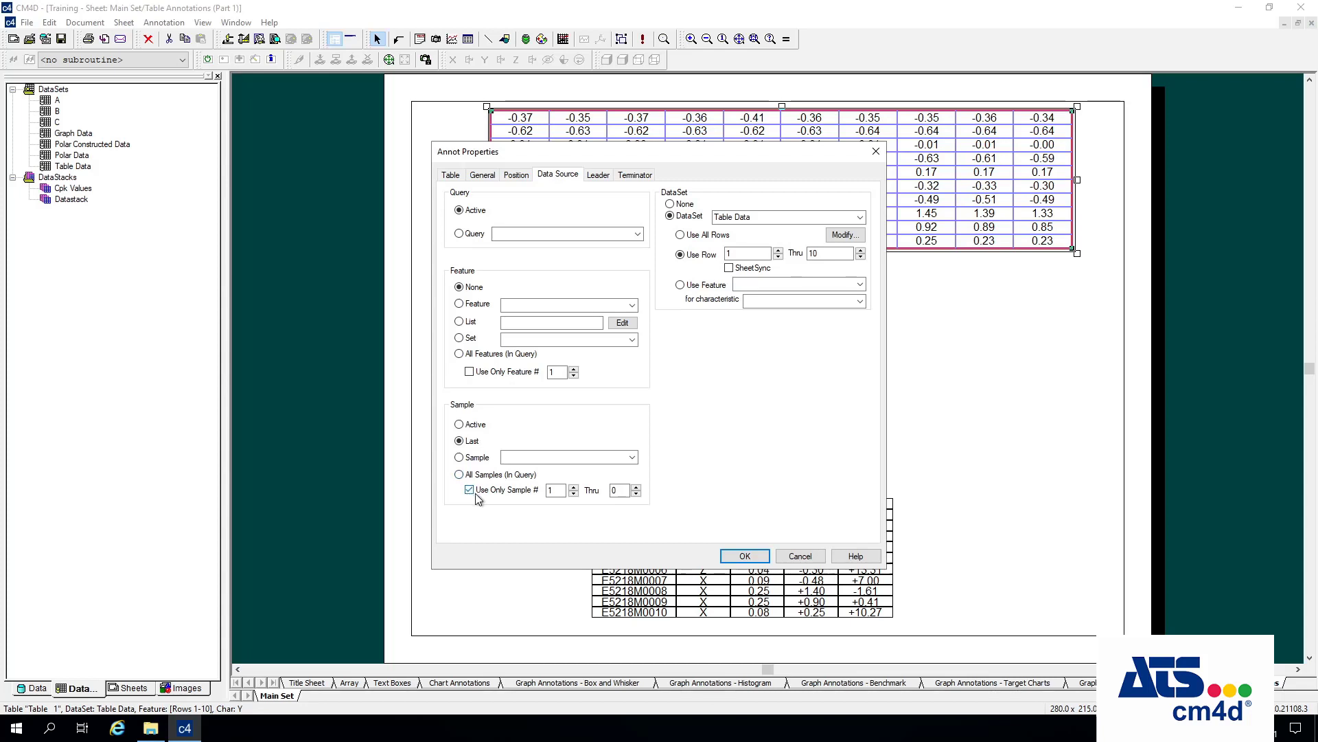
pyautogui.click(622, 491)
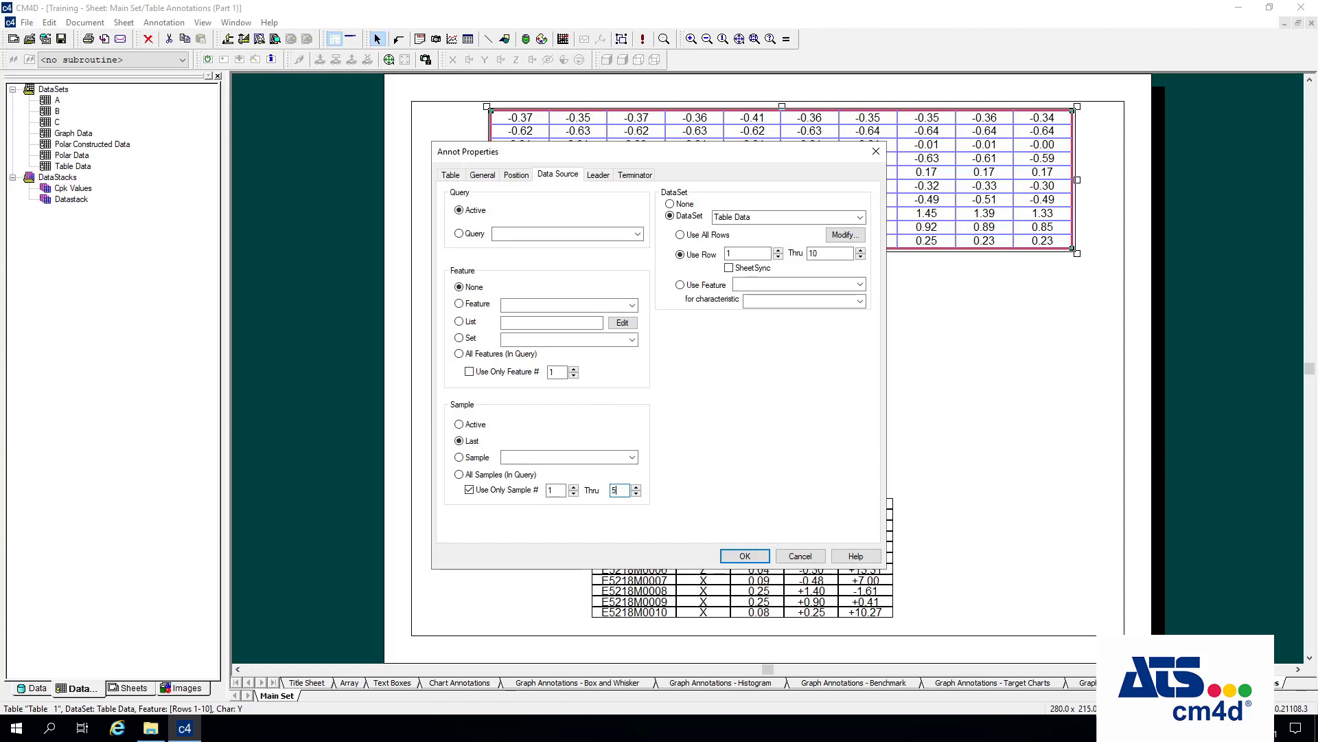
pyautogui.click(458, 440)
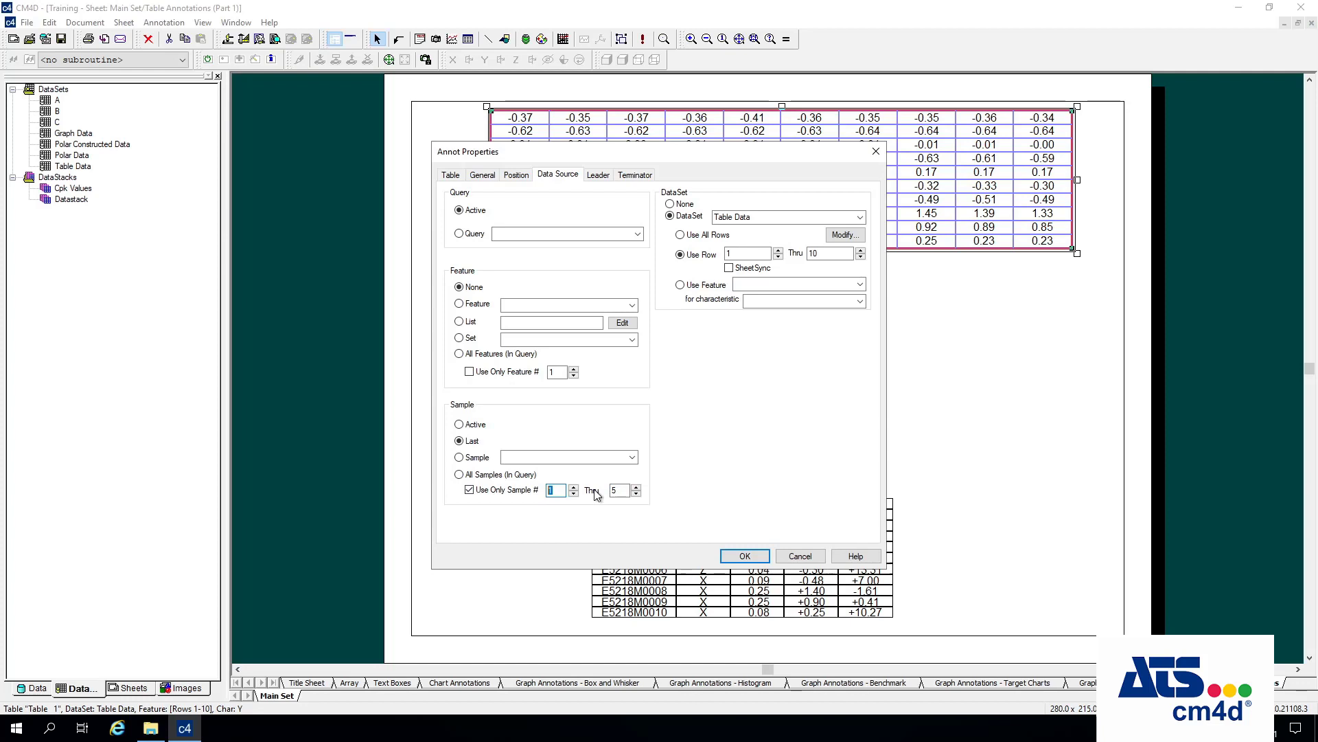
pyautogui.write('5')
pyautogui.click(626, 490)
pyautogui.click(747, 557)
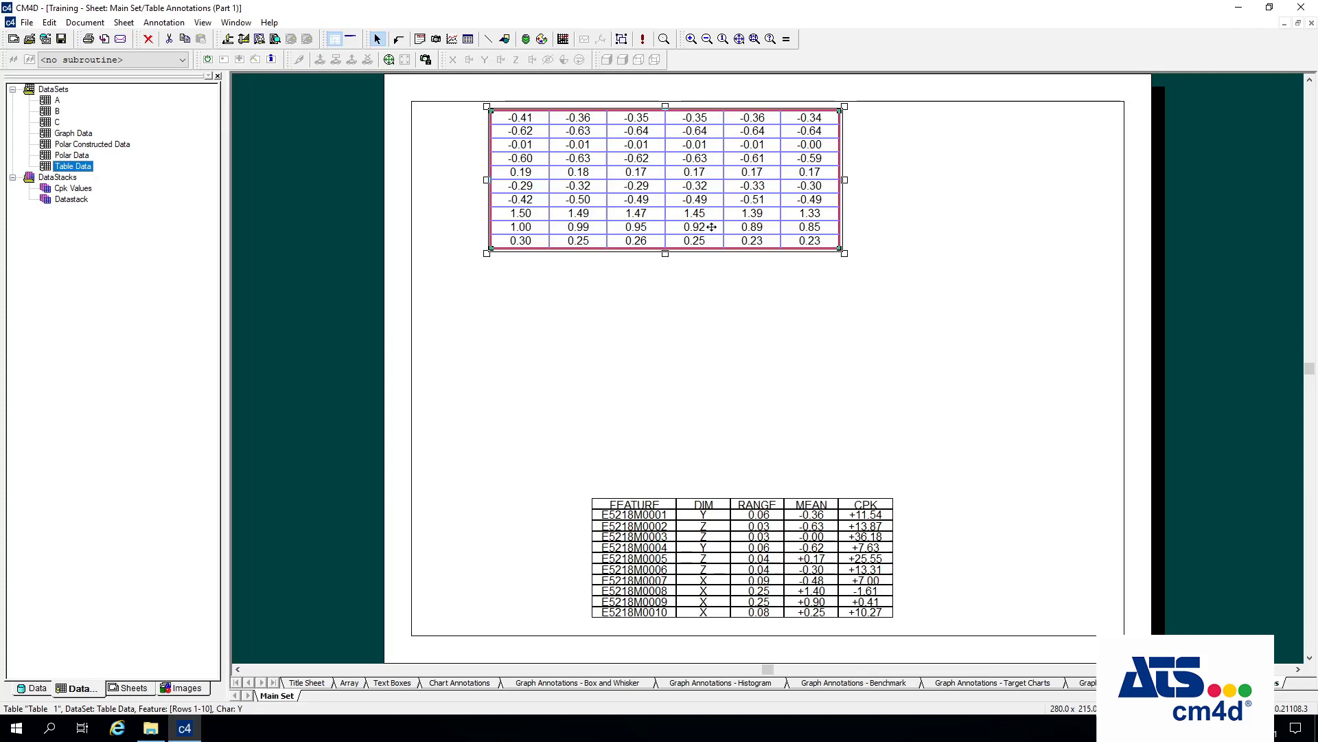
pyautogui.moveTo(693, 184); pyautogui.dragTo(756, 290)
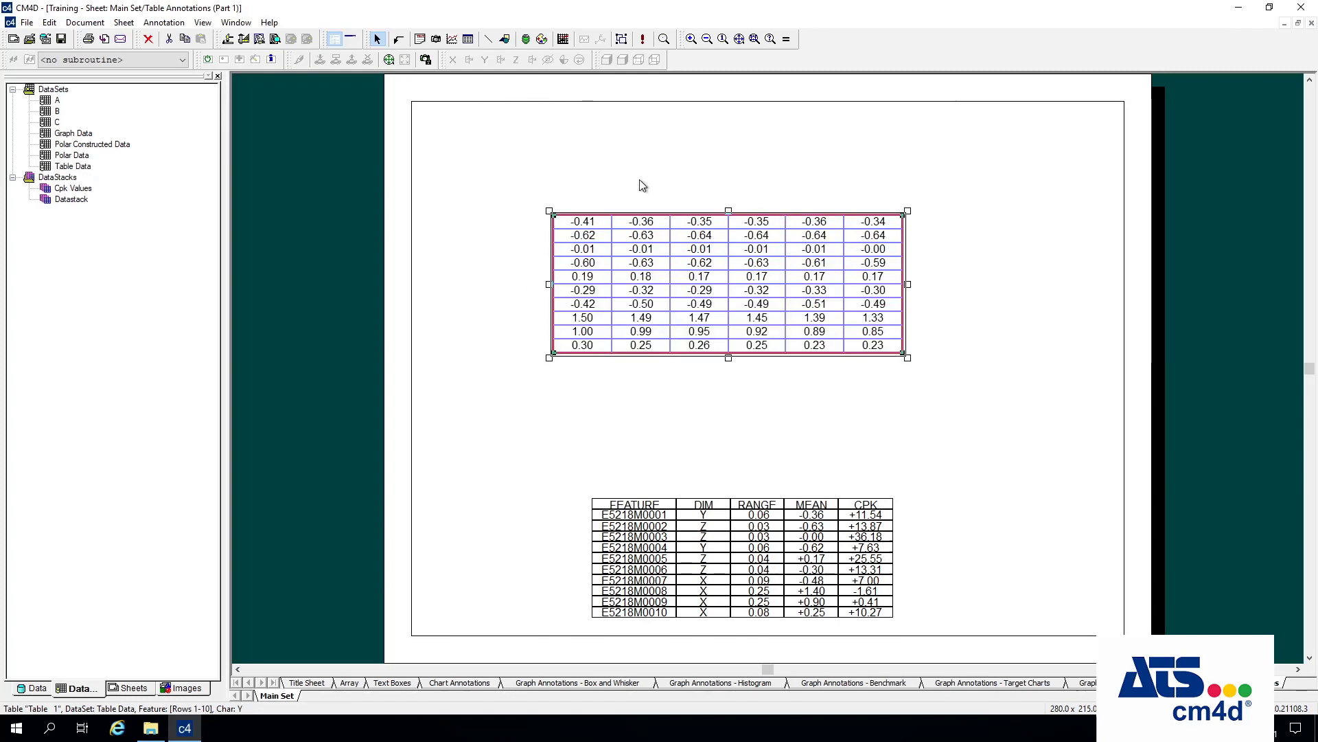
# - Set the values table back to using all DataSet rows and remove its sample restriction
pyautogui.rightClick(693, 239)
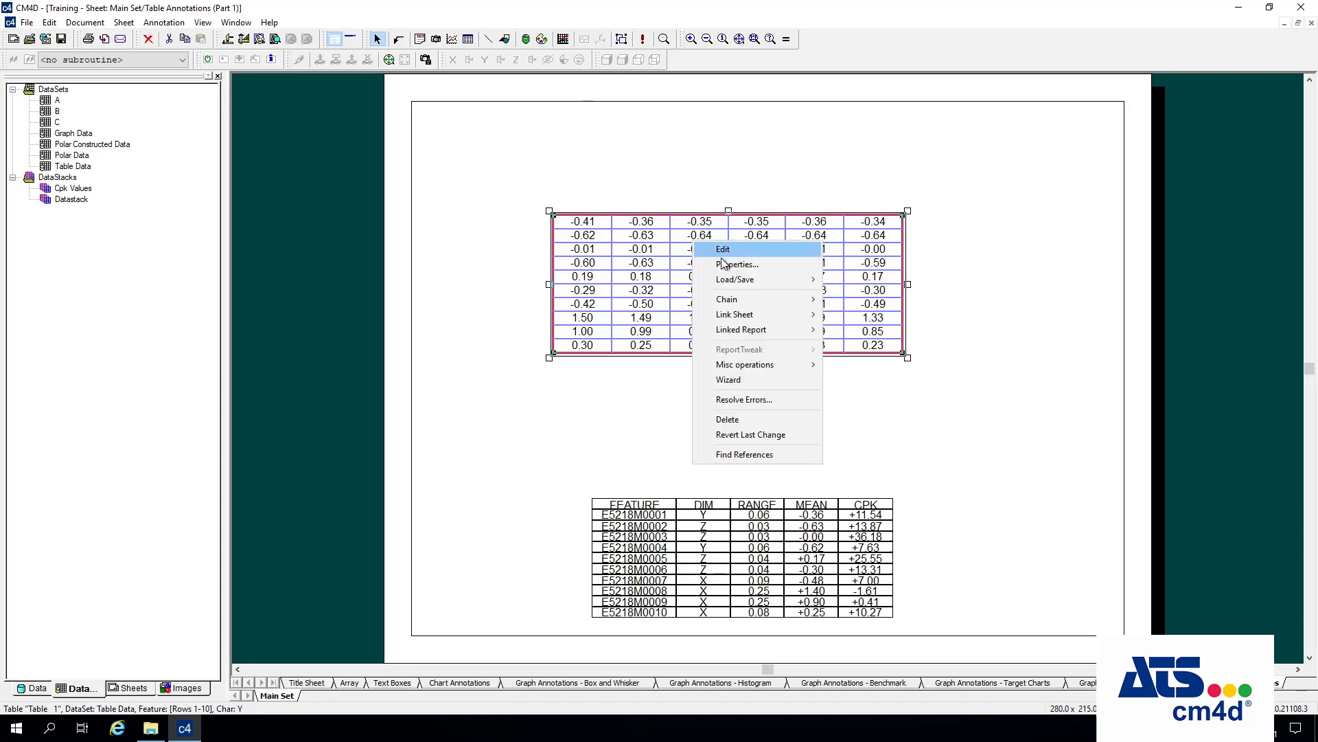
pyautogui.click(711, 265)
pyautogui.click(574, 177)
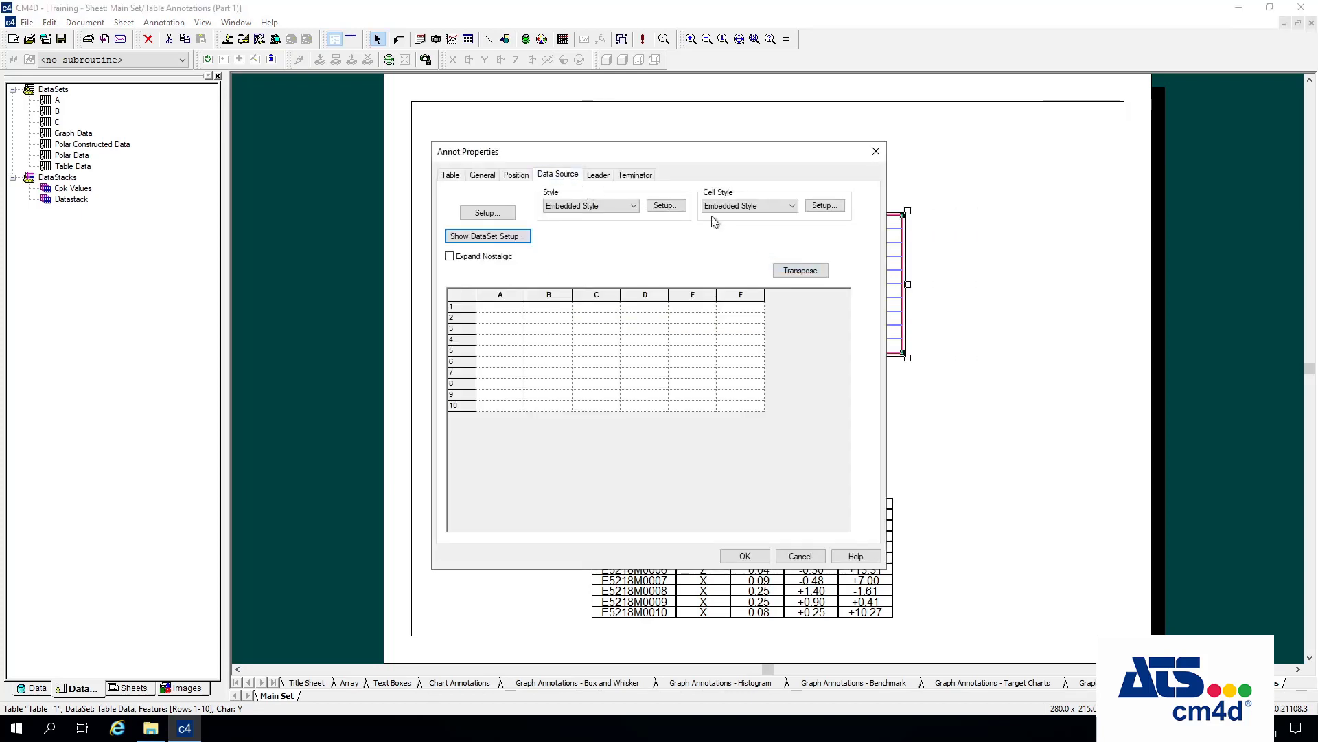
pyautogui.click(702, 241)
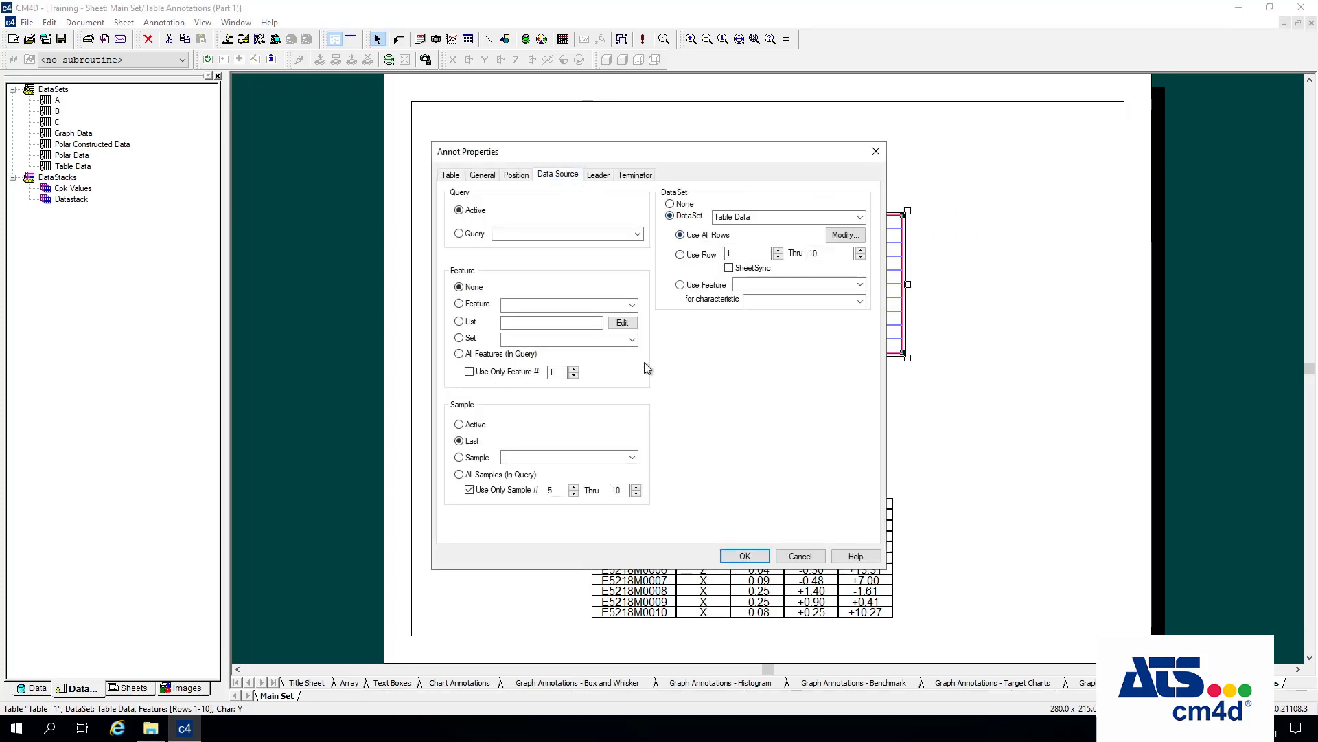
pyautogui.click(470, 490)
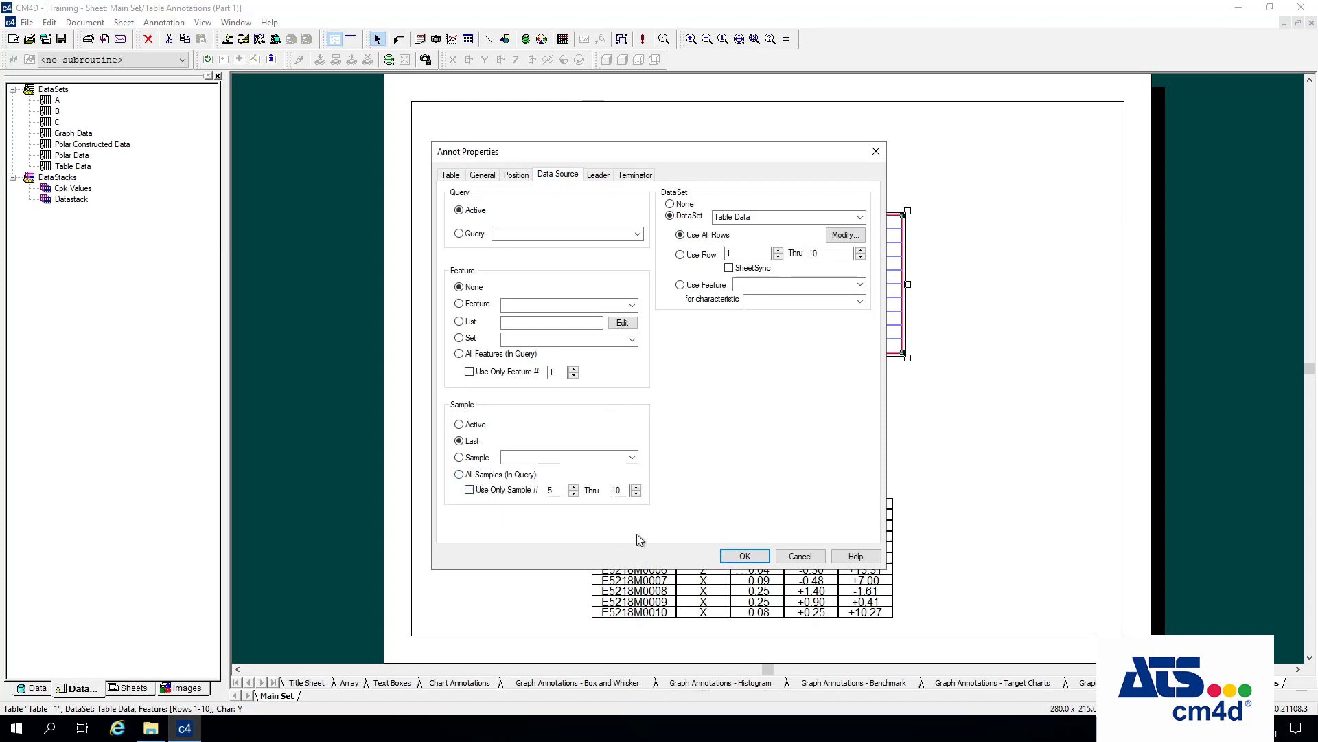
pyautogui.click(745, 555)
# - Center the values table on the upper part of the sheet and raise the feature table closer beneath it
pyautogui.moveTo(787, 319); pyautogui.dragTo(774, 305)
pyautogui.click(761, 499)
pyautogui.moveTo(761, 499); pyautogui.dragTo(759, 486)
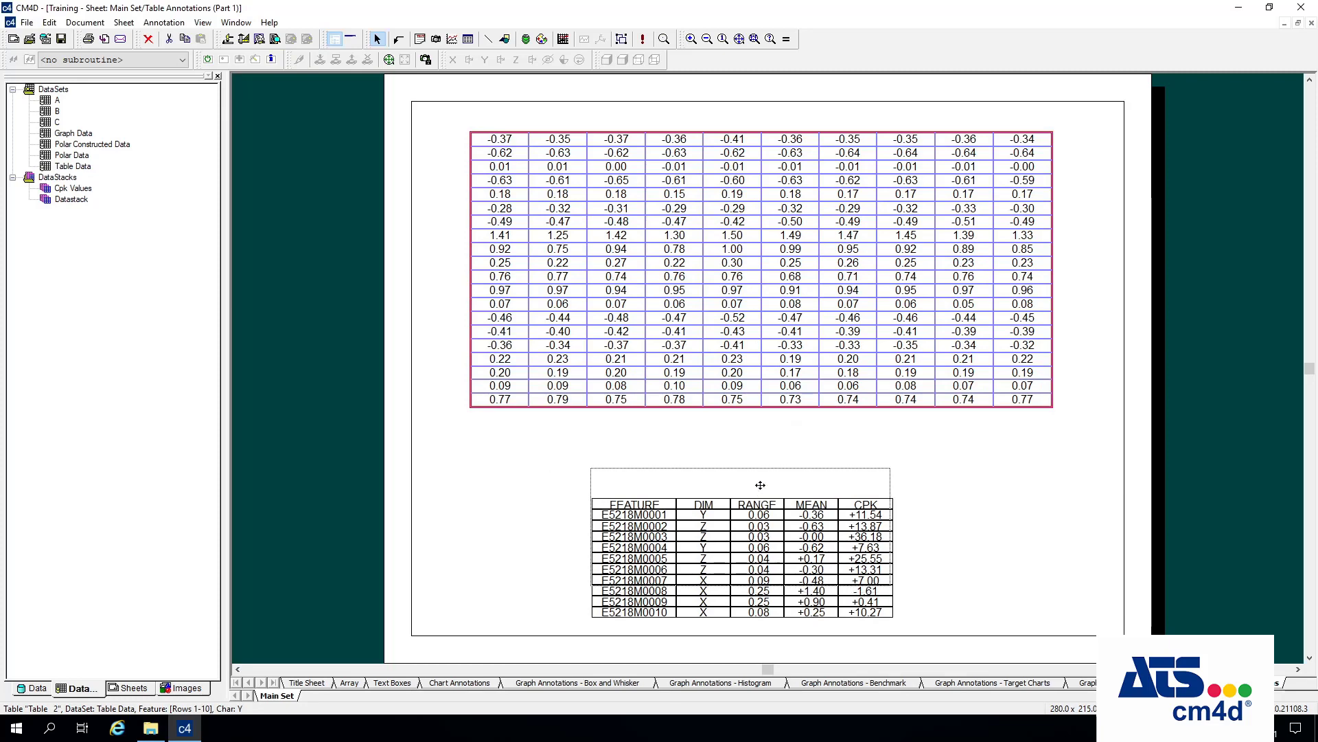
pyautogui.click(490, 513)
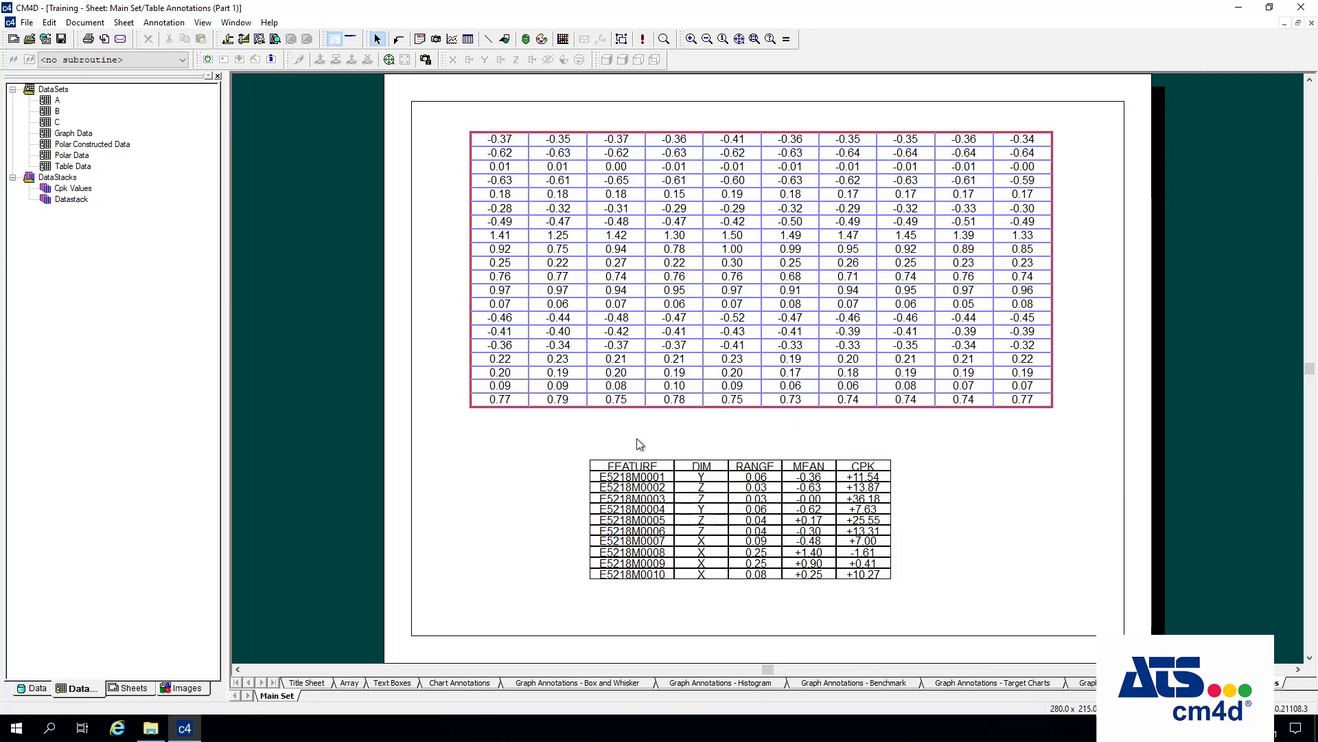